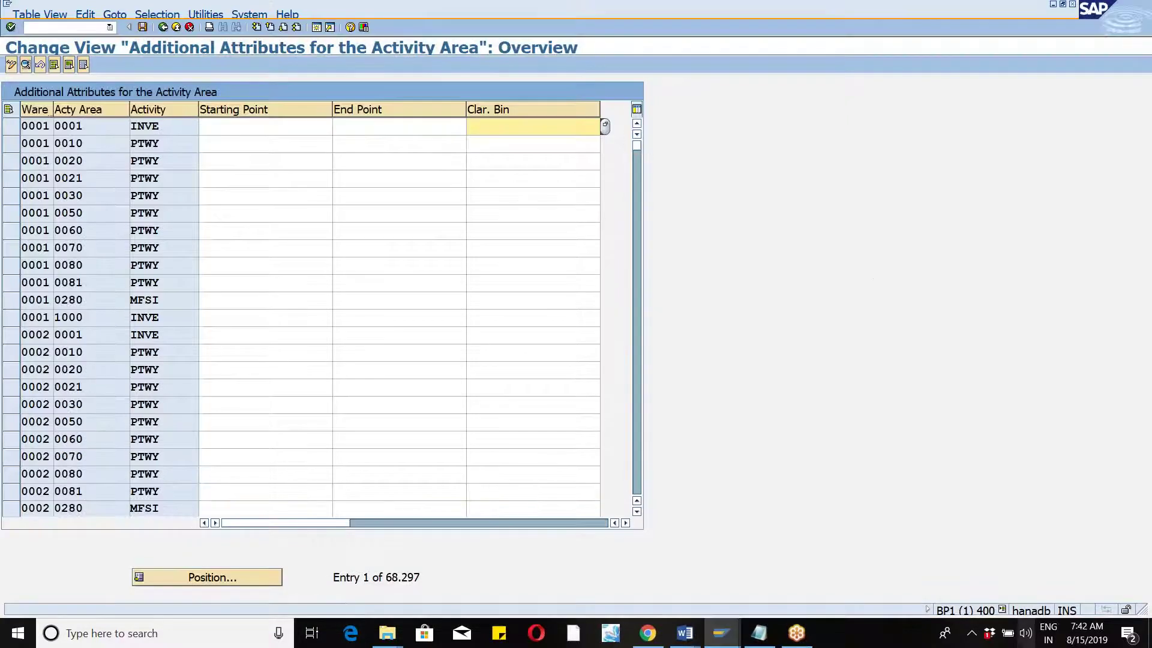
Set the status bar's system information to show the current transaction code.
left_click(1001, 610)
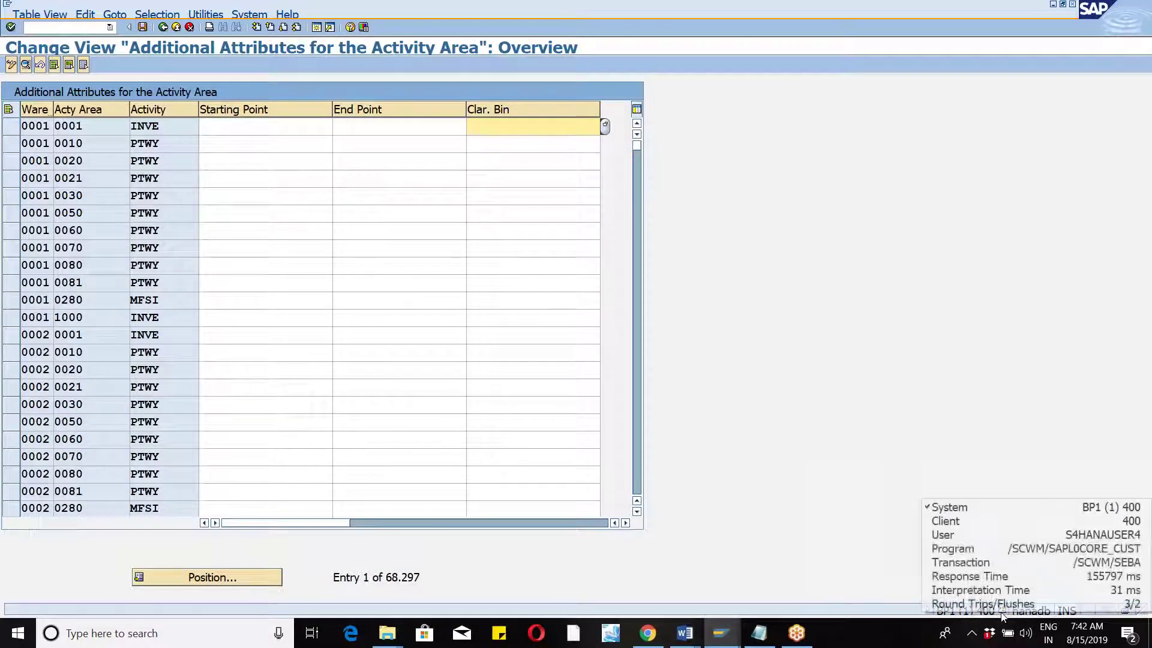
left_click(1002, 562)
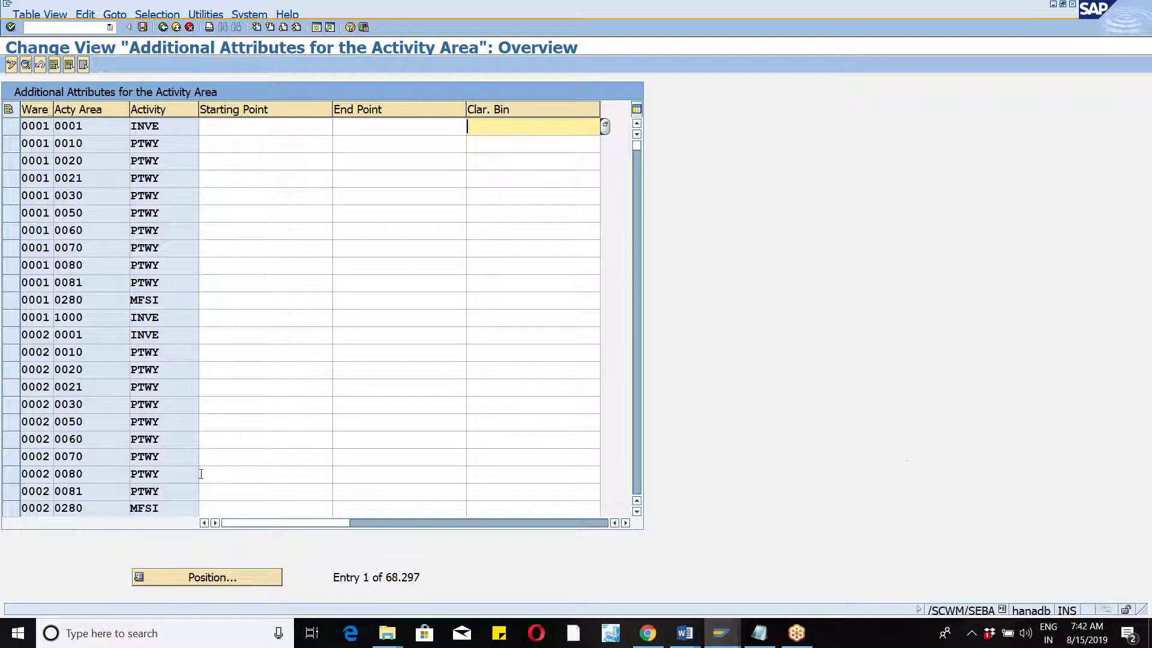
Try to position the activity area attributes list at warehouse sk01, activity area zpck.
left_click(179, 580)
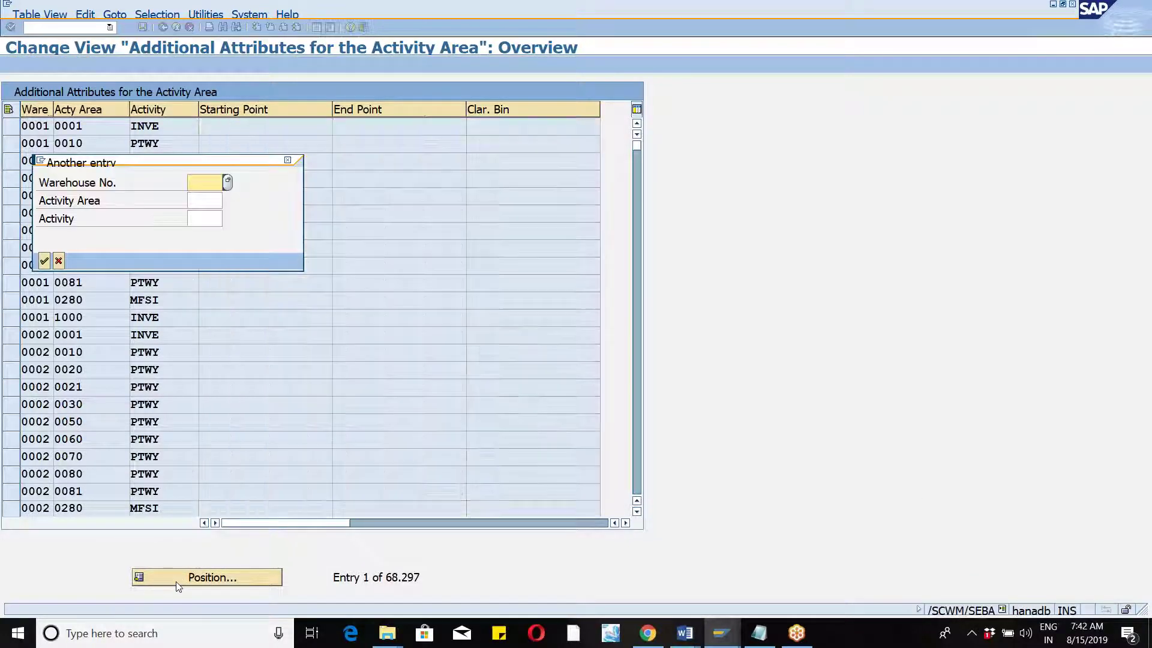
type("sk01")
key("Tab")
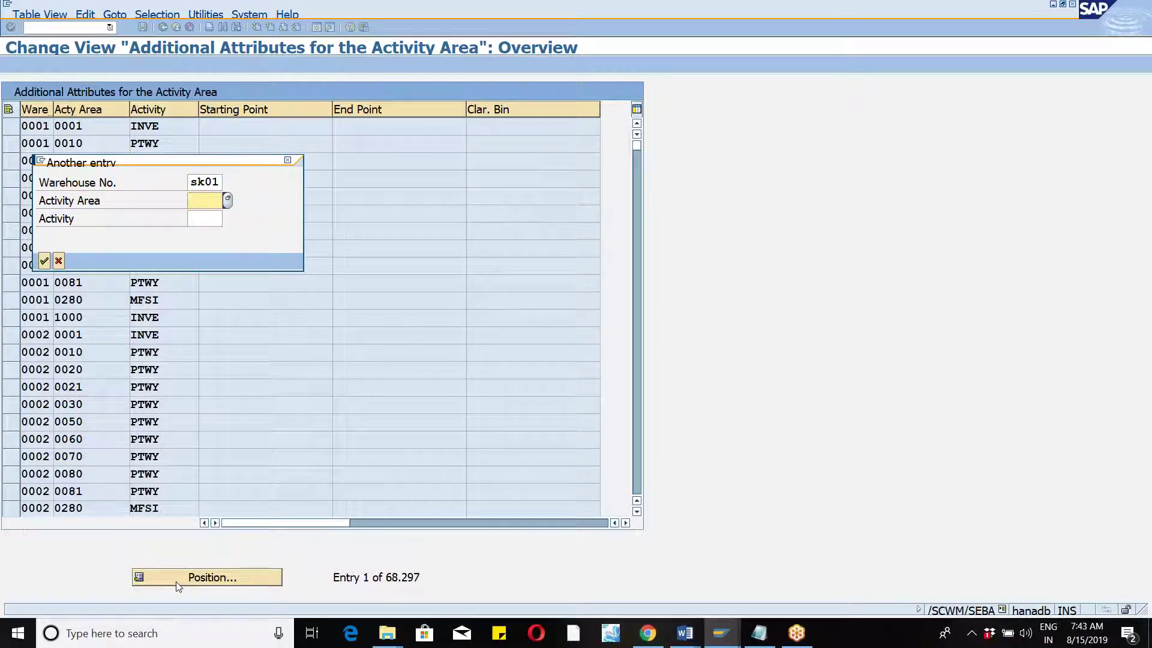
left_click(757, 635)
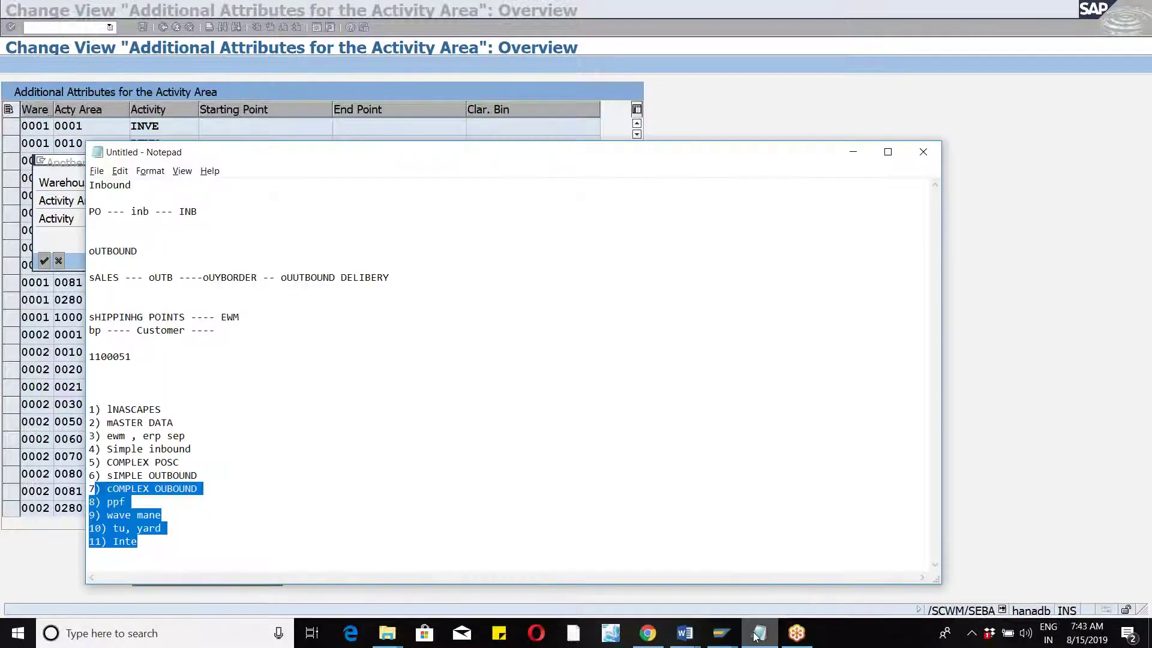
left_click(757, 635)
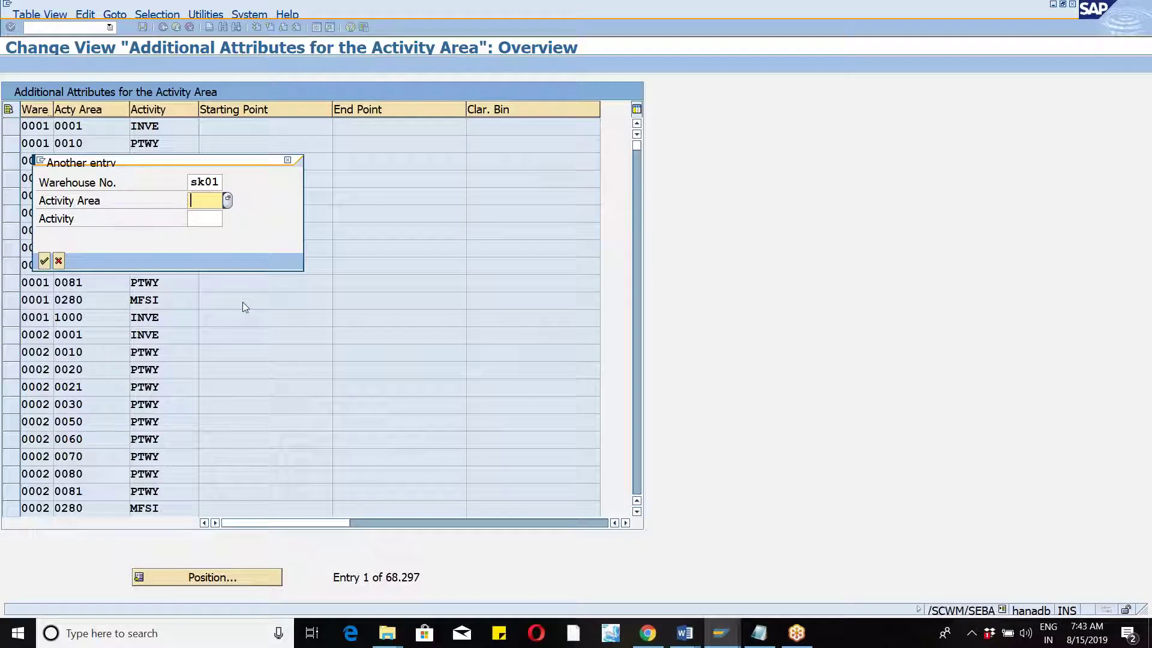
type("zpc")
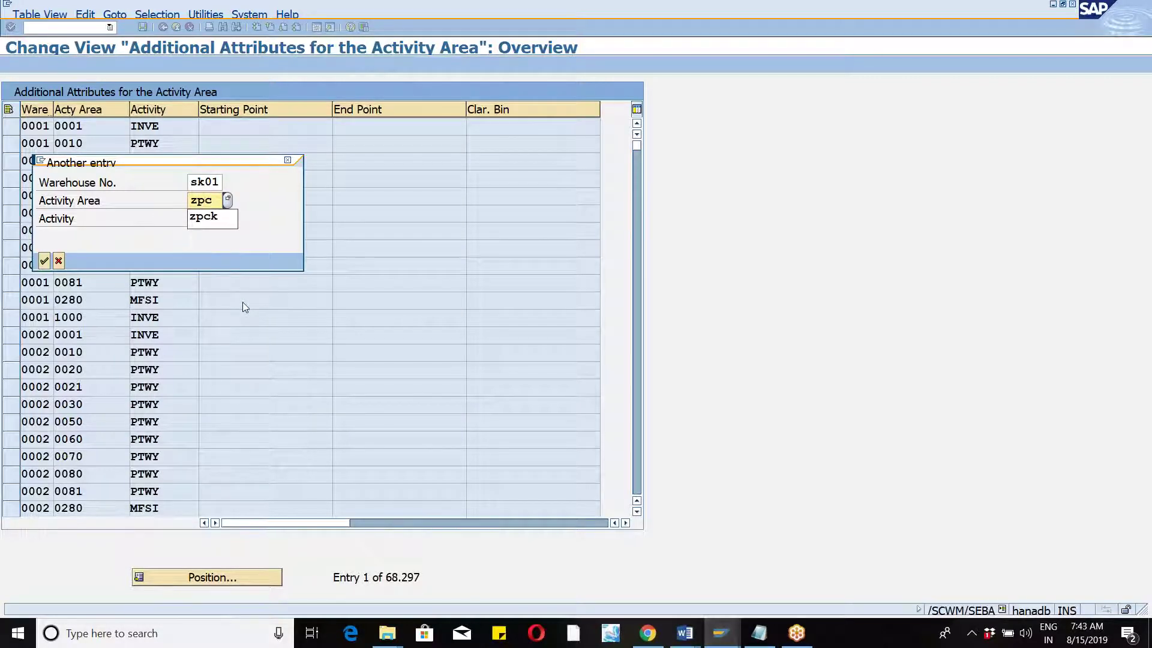
key("Down")
key("Return")
key("Return")
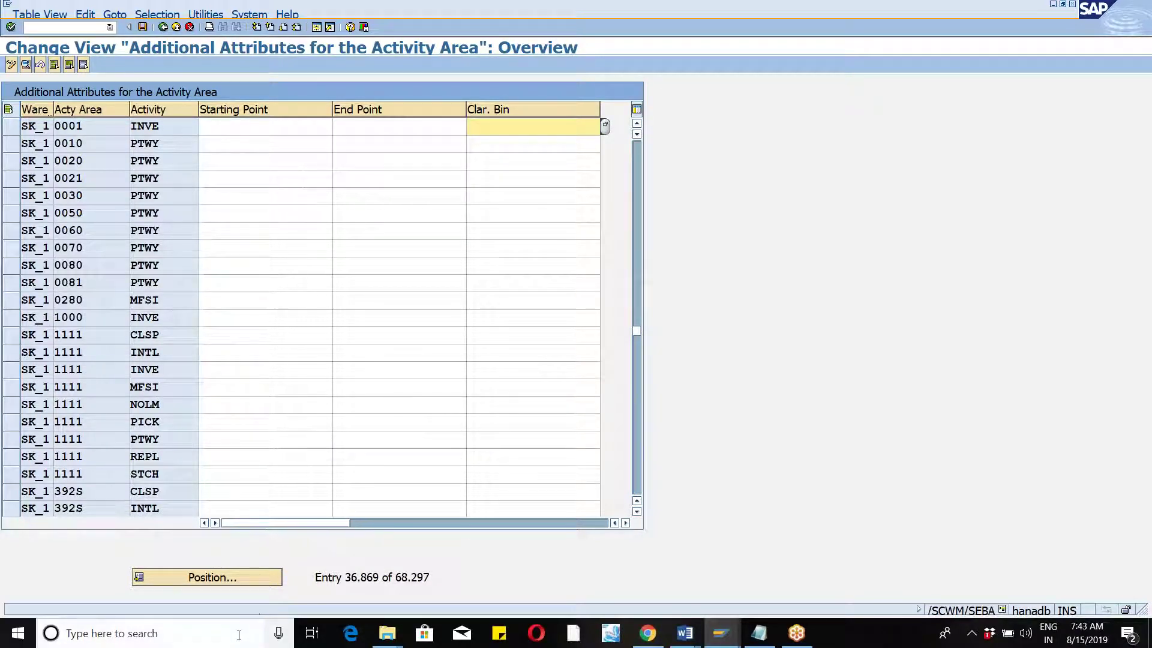
Position the activity area attributes list at warehouse wm46, activity area zpck.
left_click(202, 577)
type("sk01")
key("BackSpace")
key("BackSpace")
key("BackSpace")
key("BackSpace")
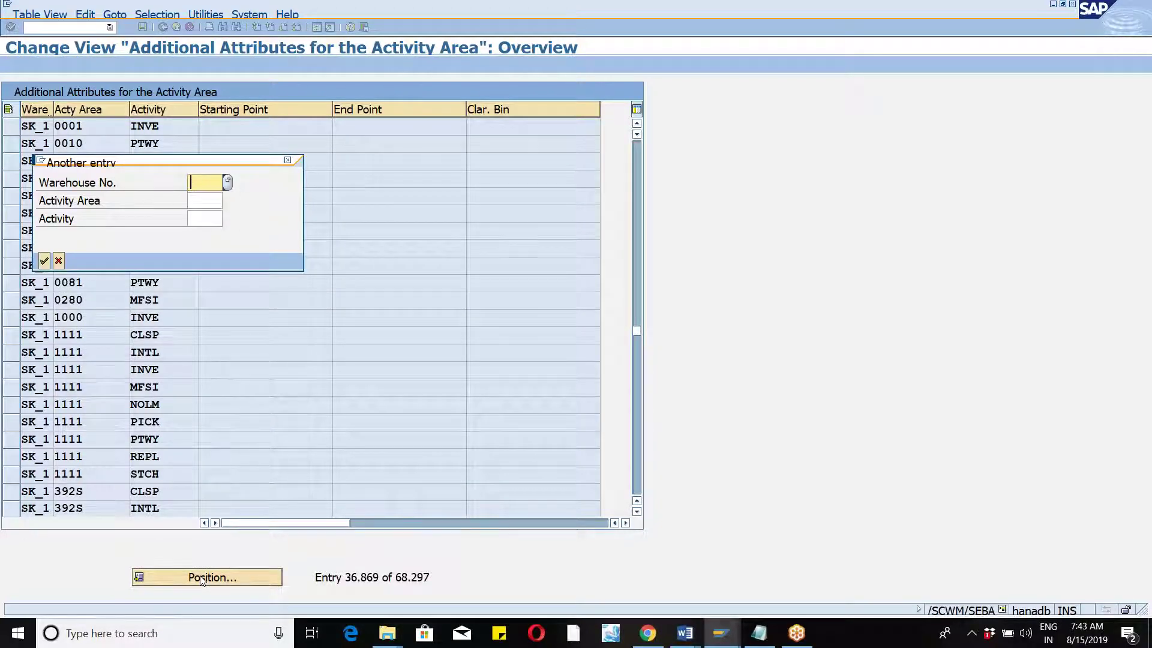
type("wm")
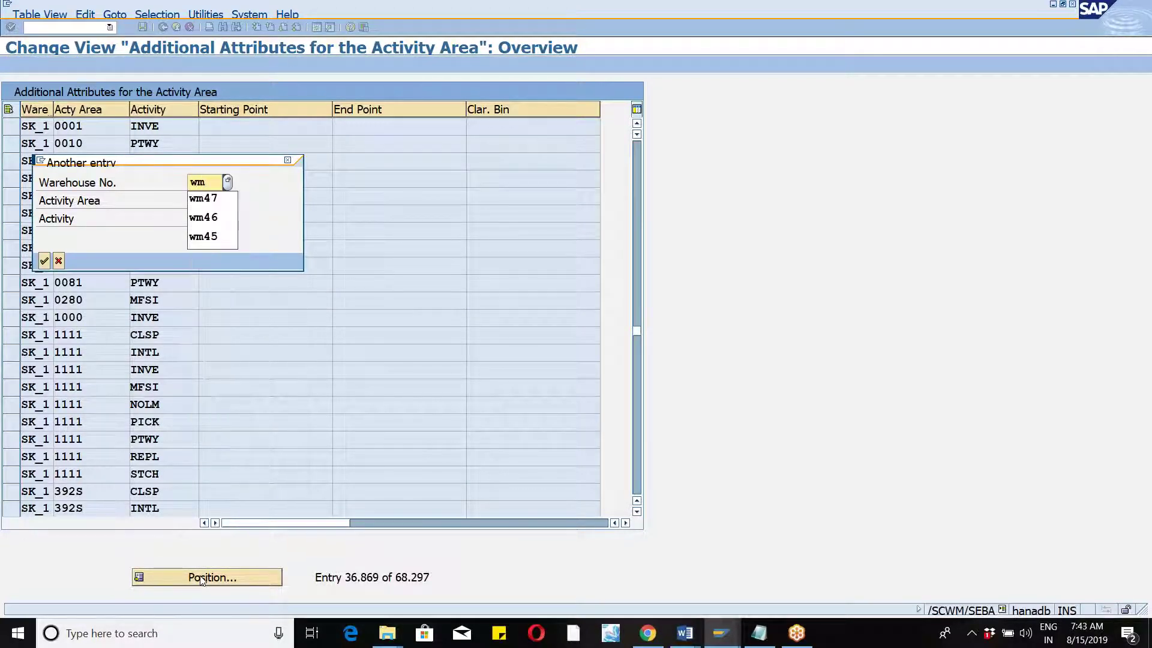
type("46")
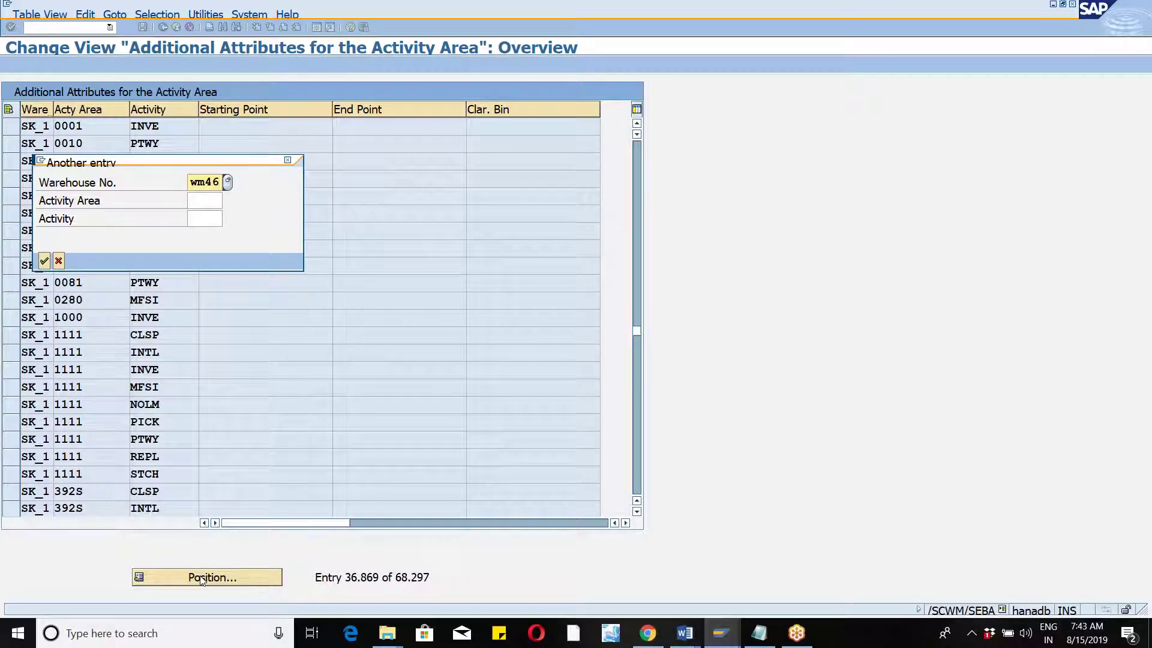
key("Tab")
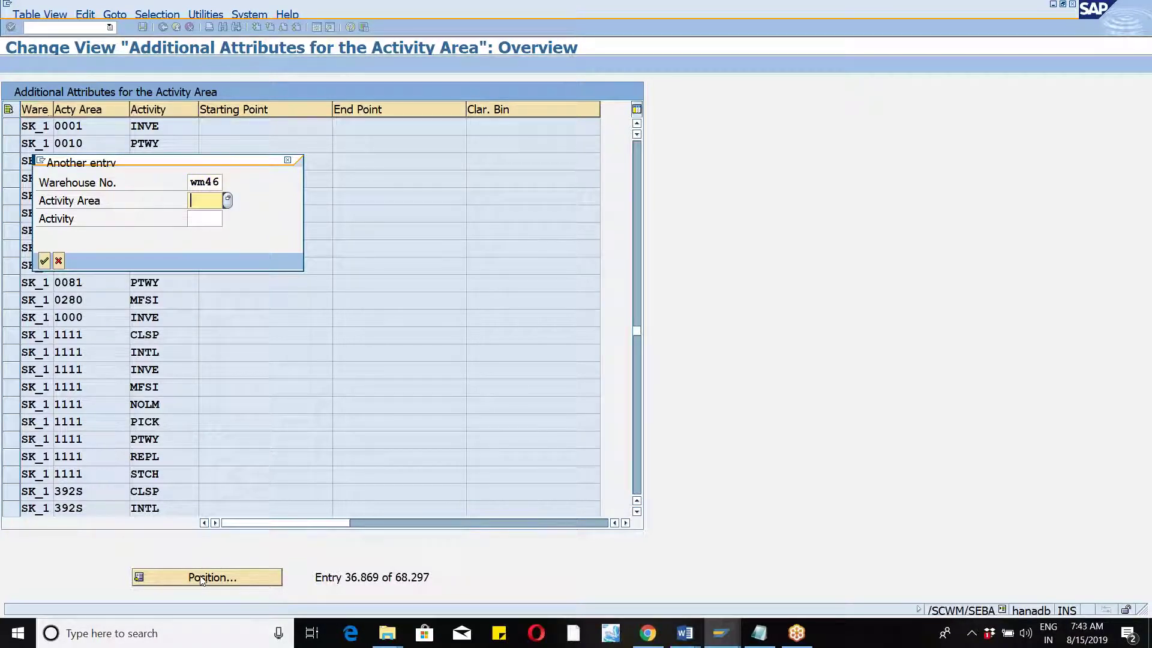
type("zp")
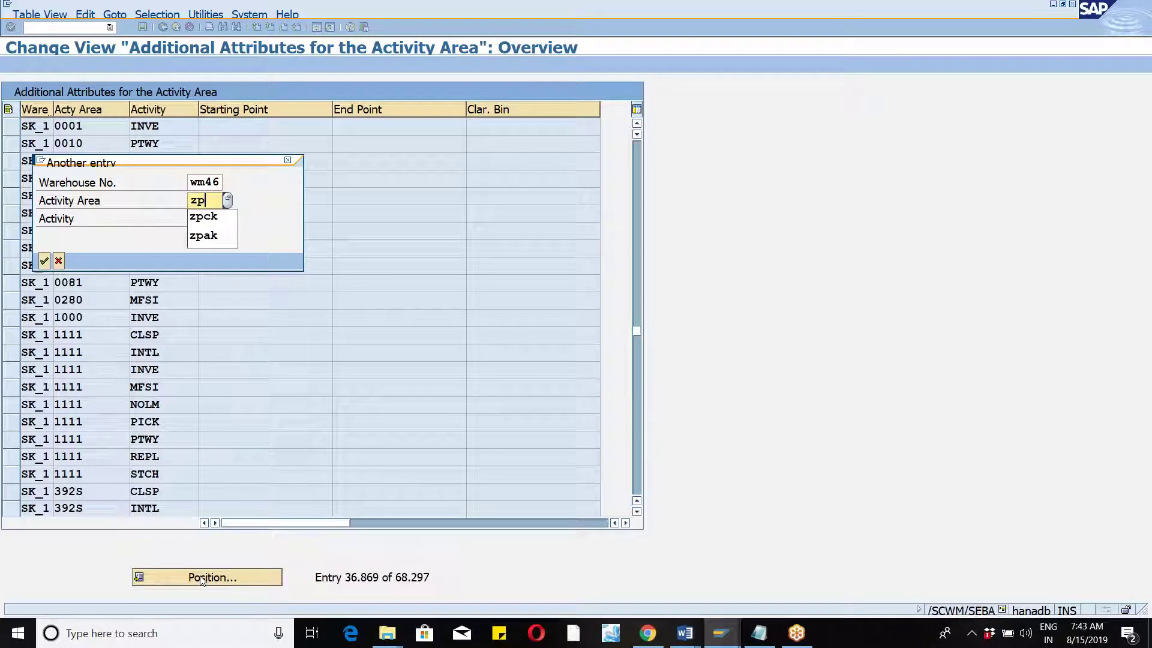
key("Down")
key("Return")
key("Return")
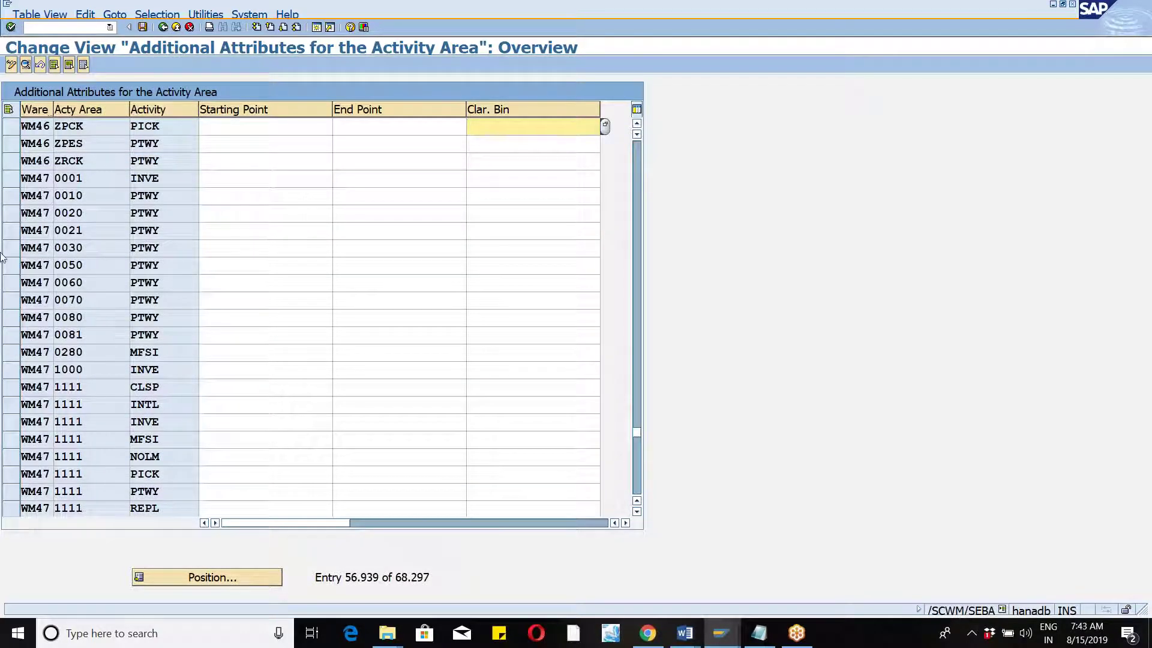
Set the starting point of warehouse WM46, activity area ZPCK, activity PICK to WM46-PACK and save the entry.
left_click(8, 130)
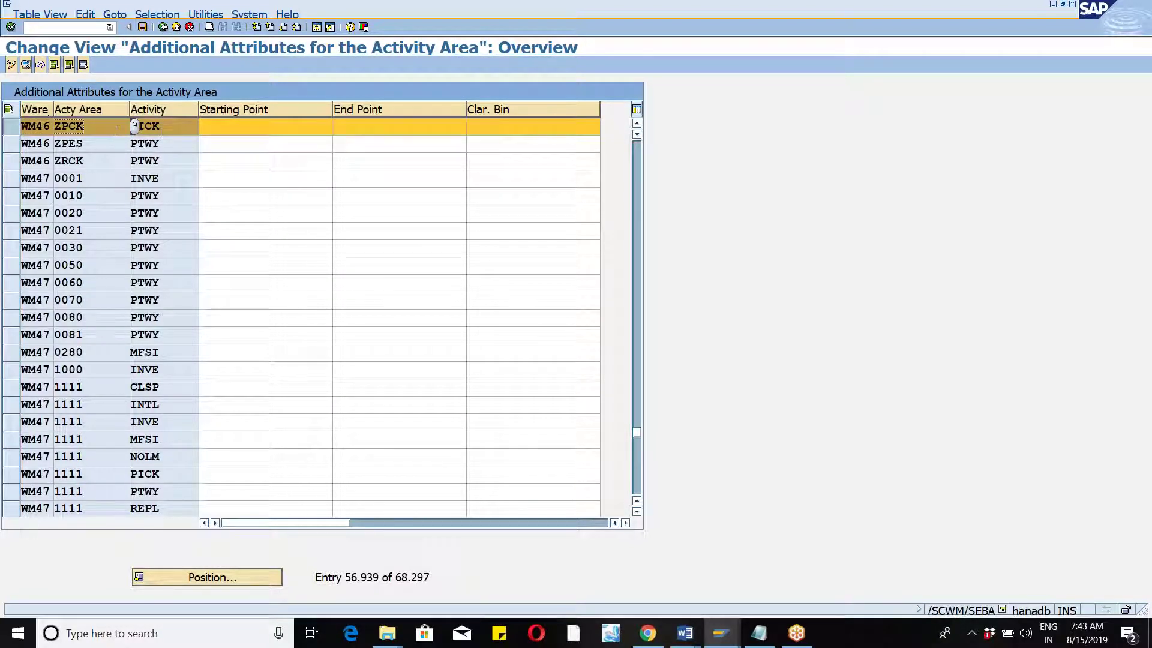
key("Tab")
left_click(237, 126)
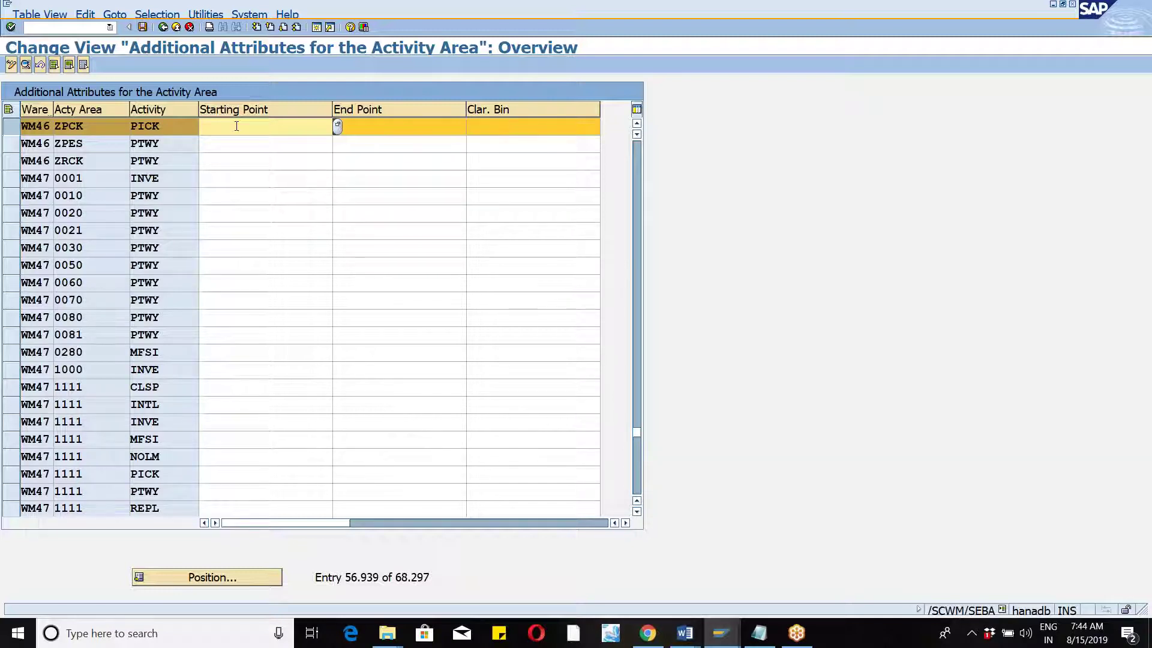
type("wm")
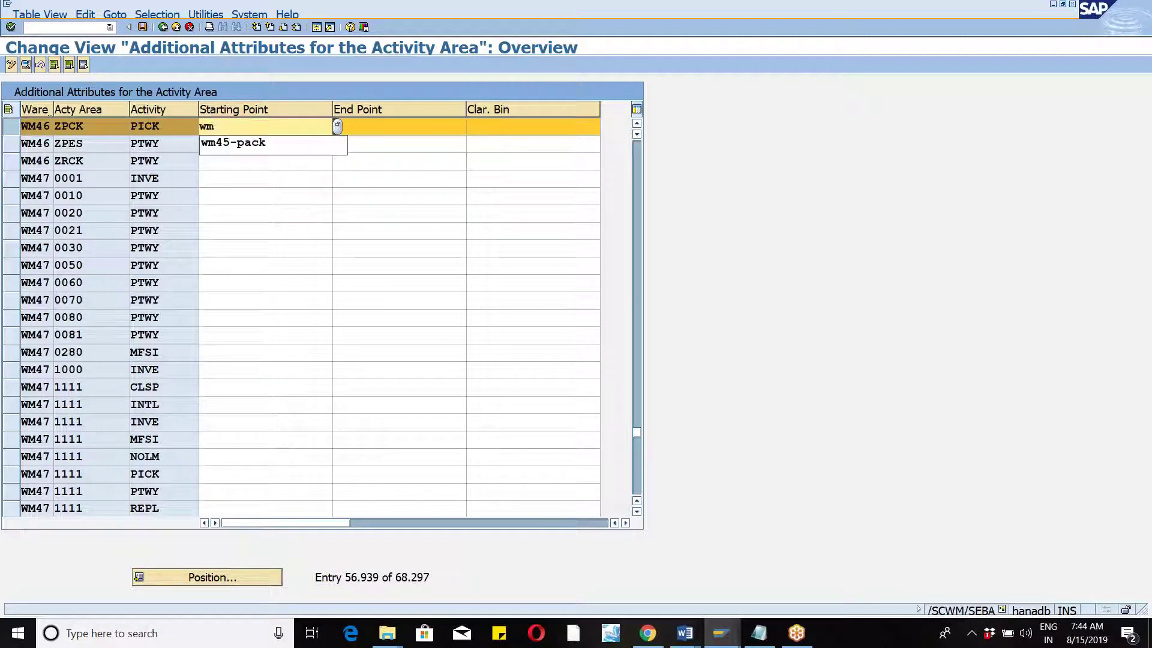
type("46-p")
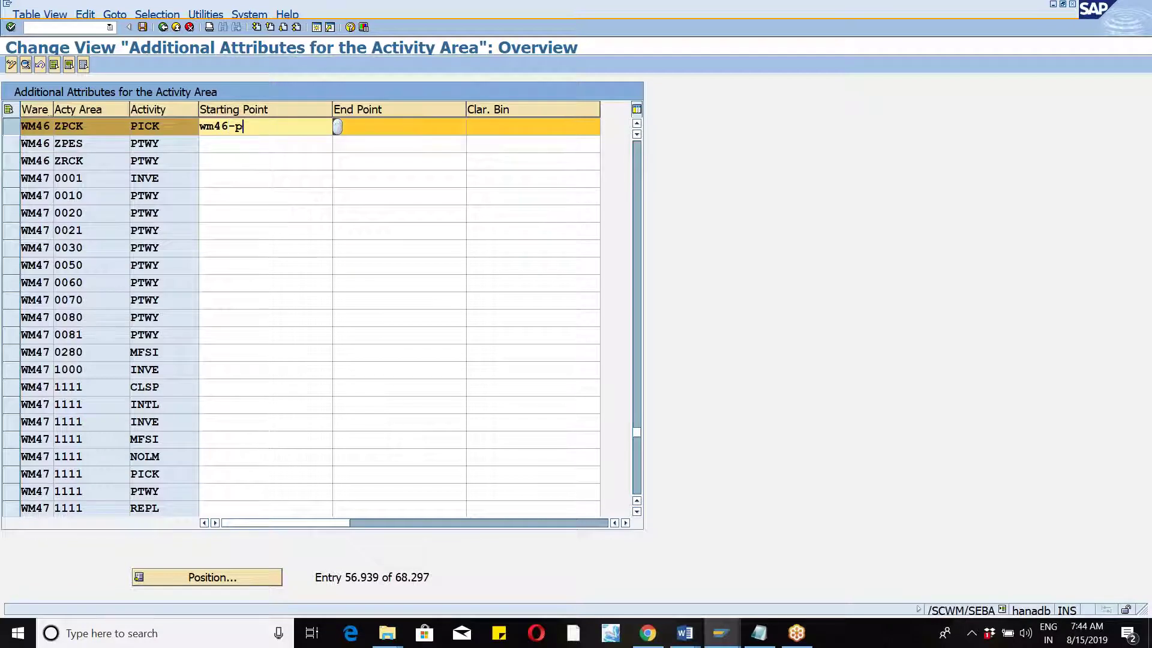
type("ack")
key("Return")
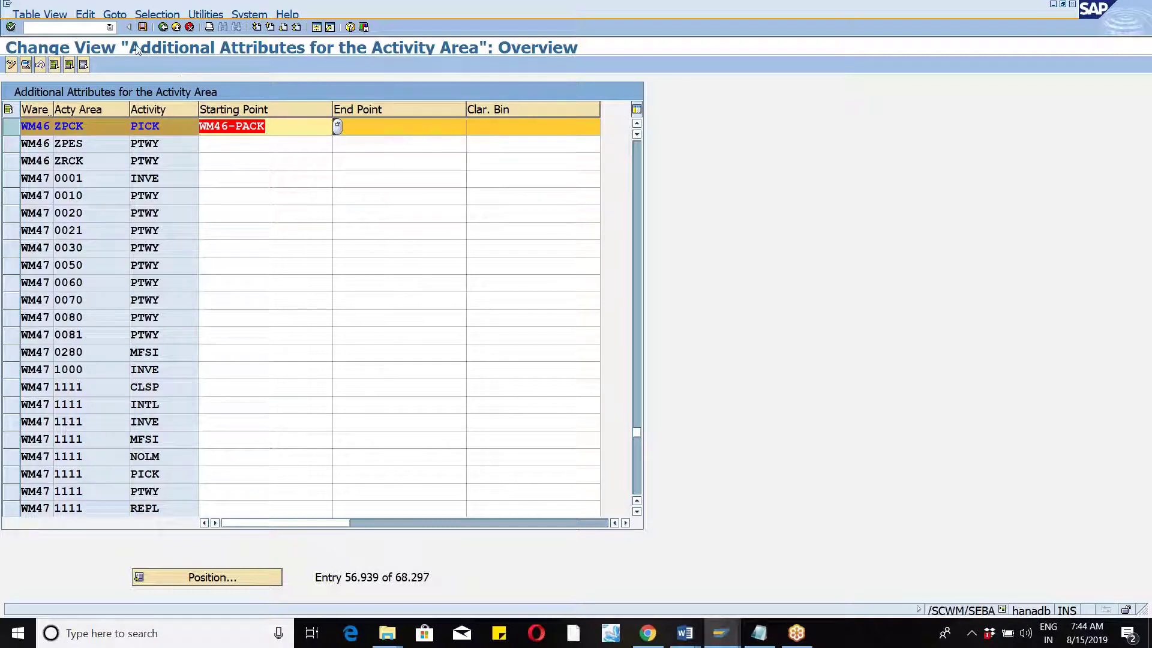
left_click(144, 27)
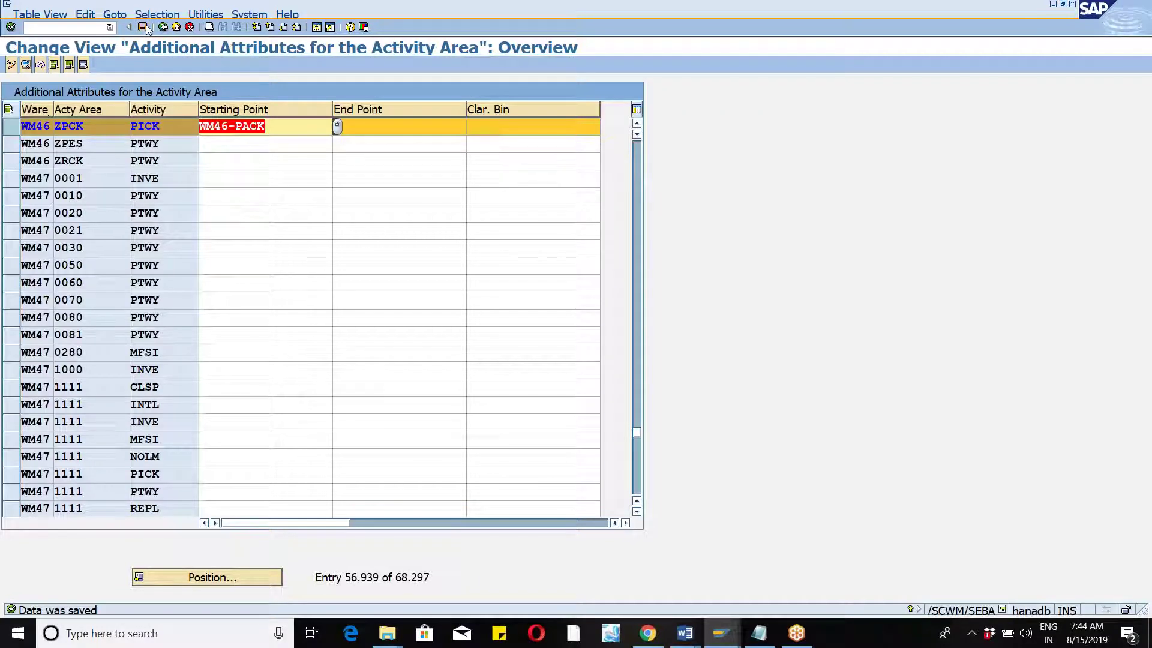
left_click(144, 27)
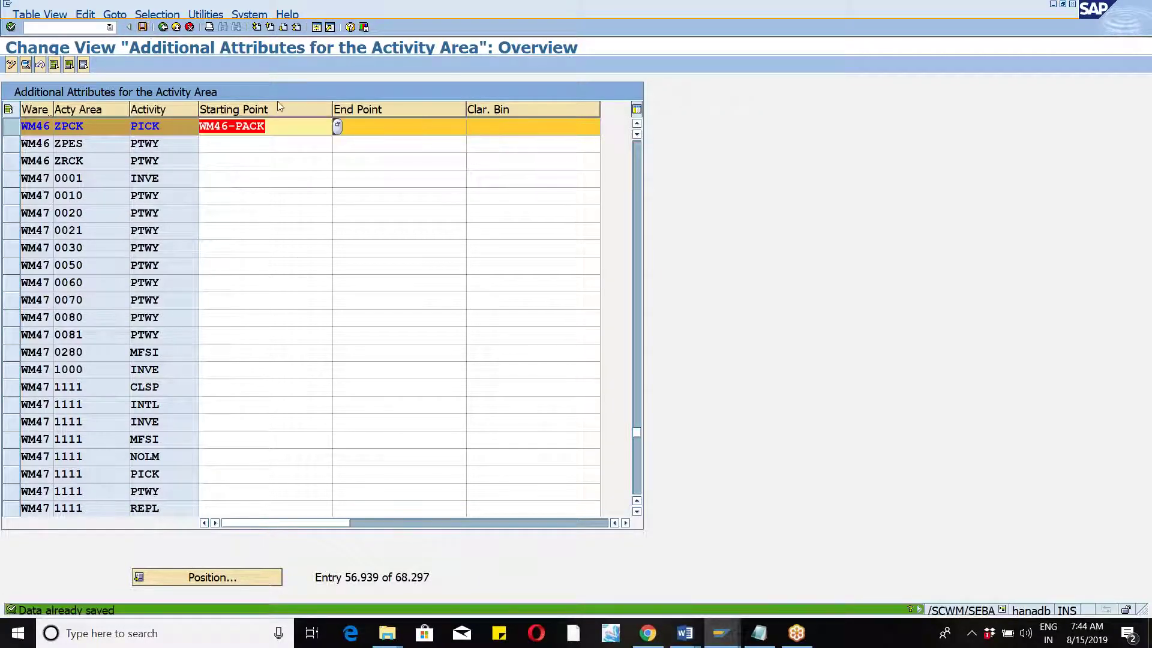
left_click(281, 130)
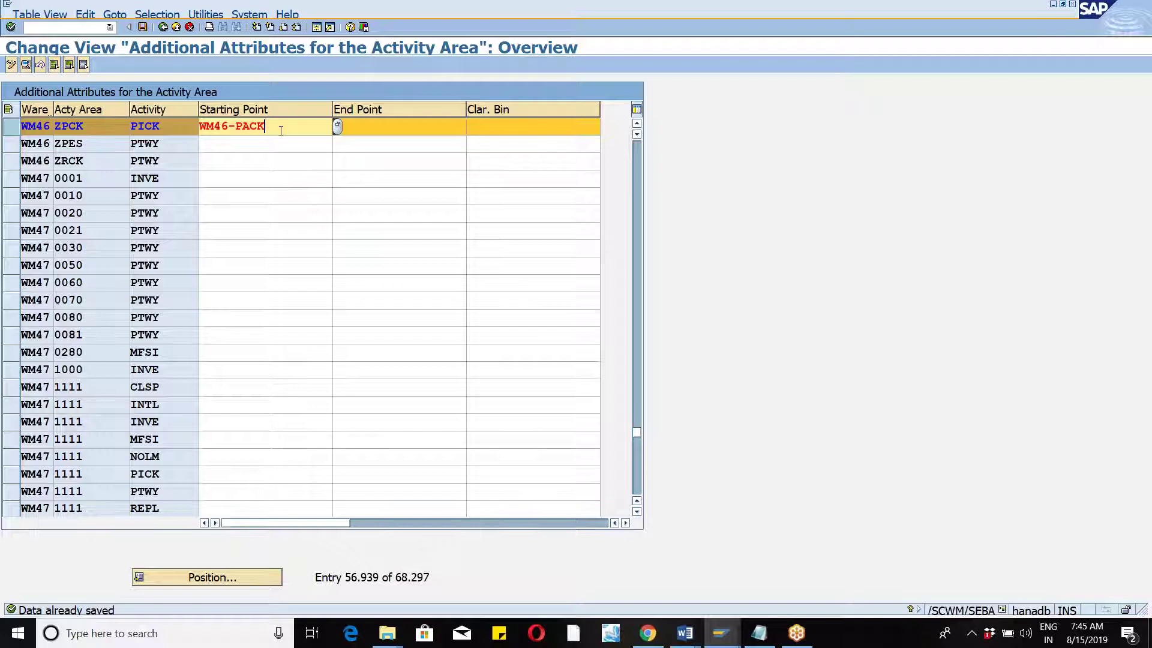
left_click(1135, 23)
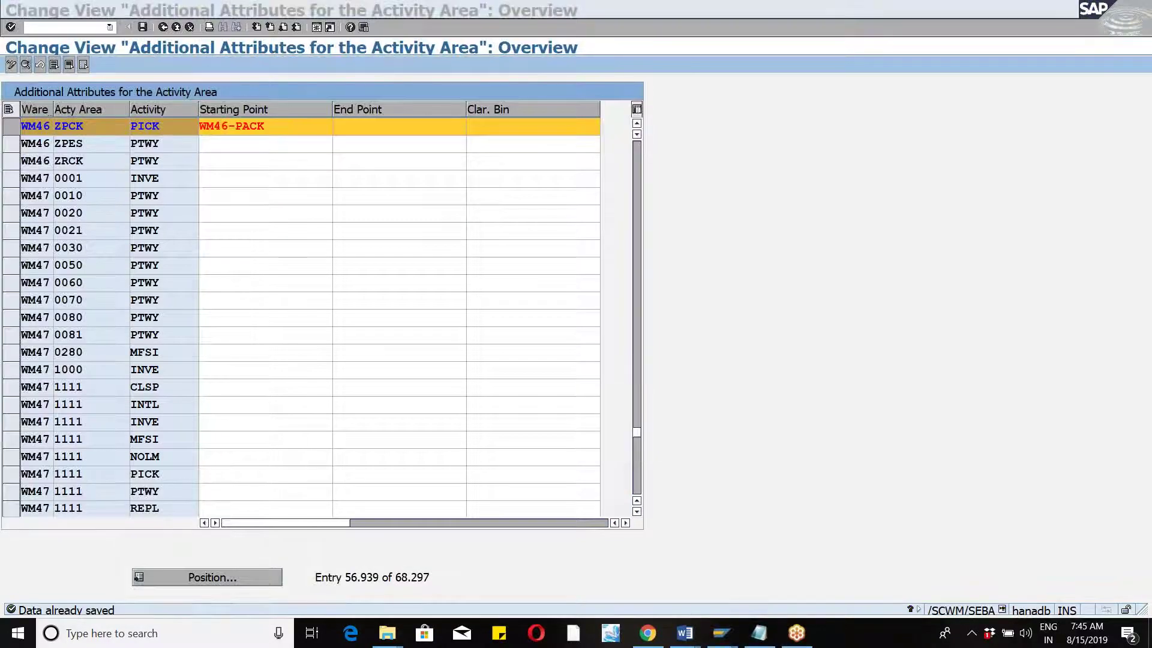
left_click(290, 131)
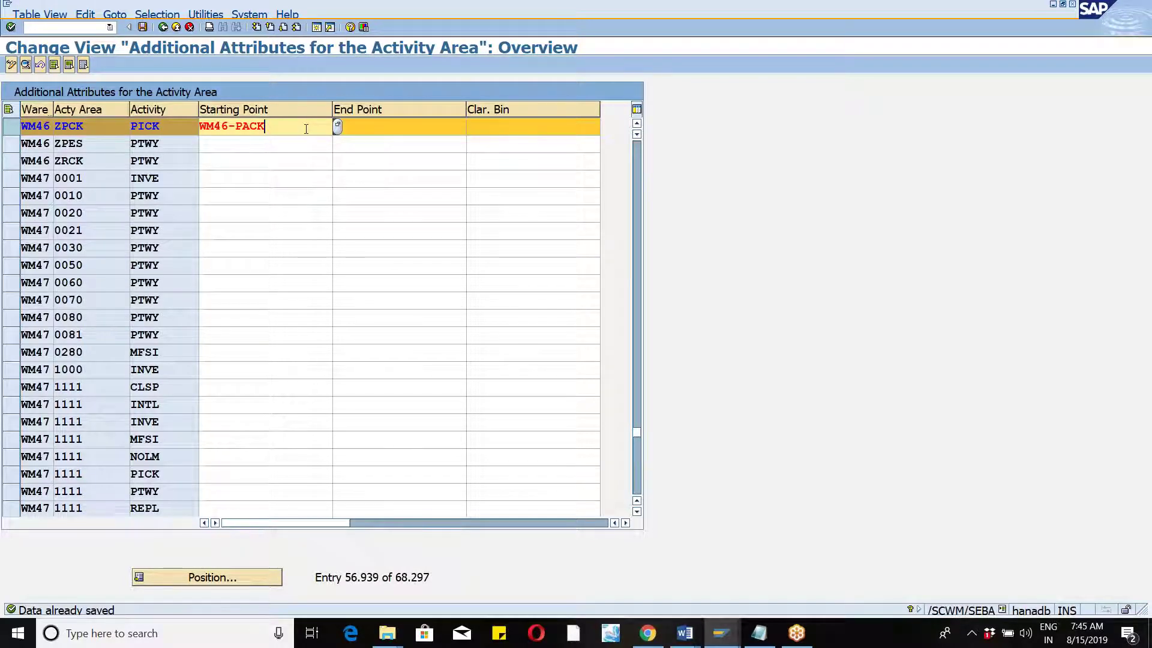
left_click(143, 28)
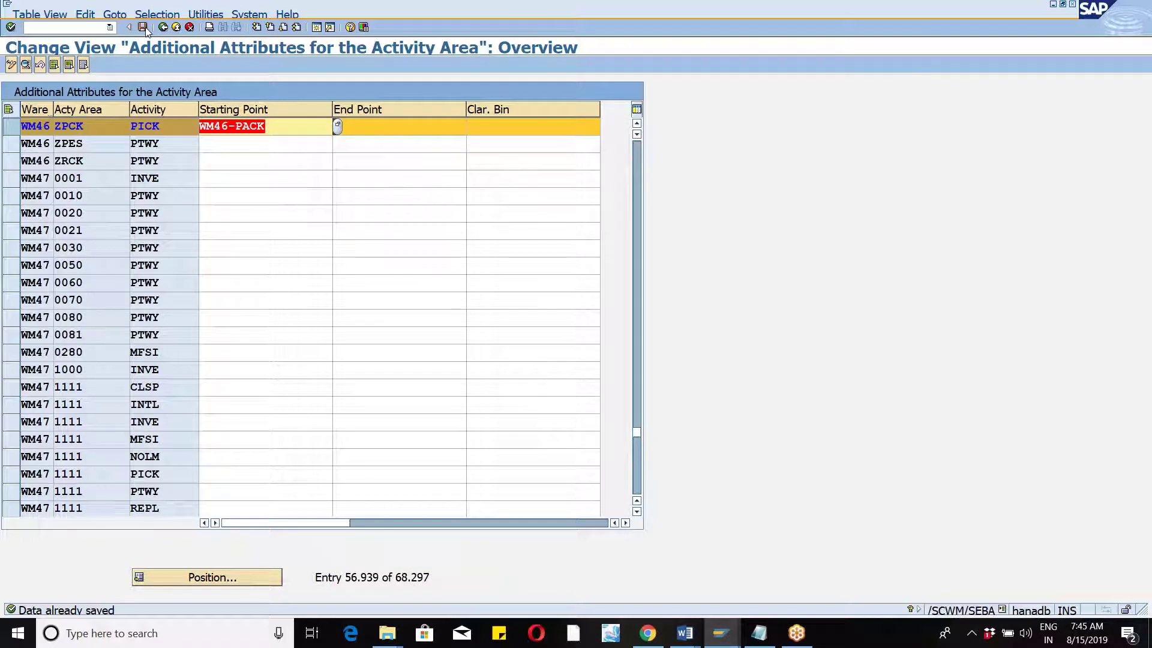
Leave the activity area view and open the SAP Reference IMG through transaction spro.
left_click(176, 33)
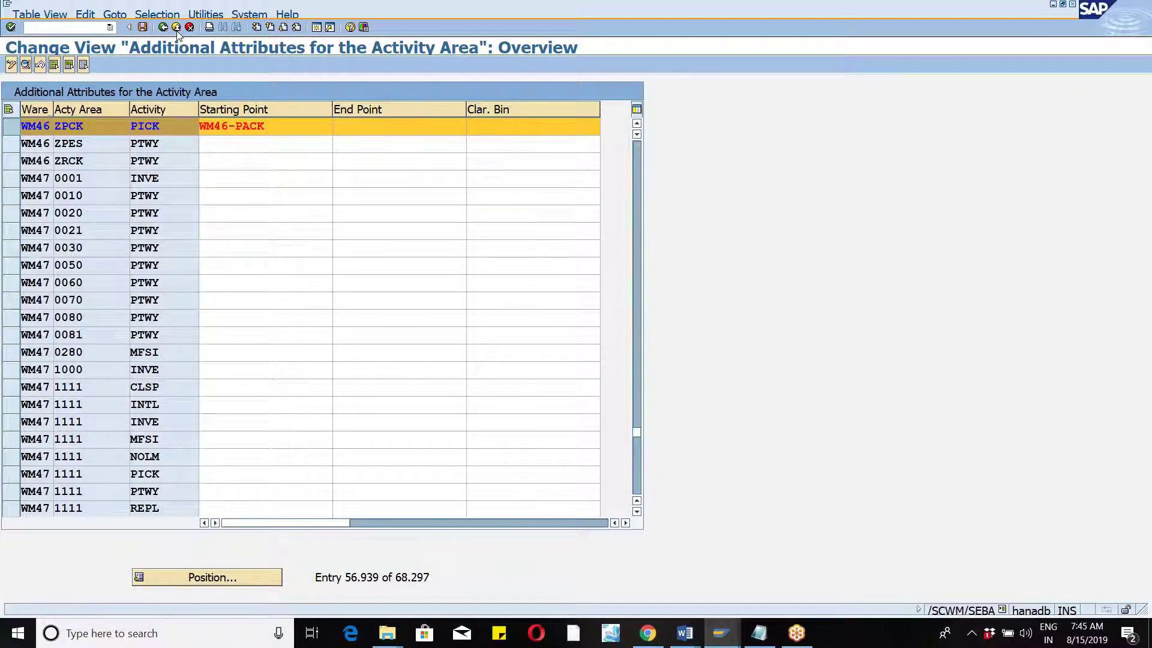
left_click(43, 26)
type("spro")
key("Return")
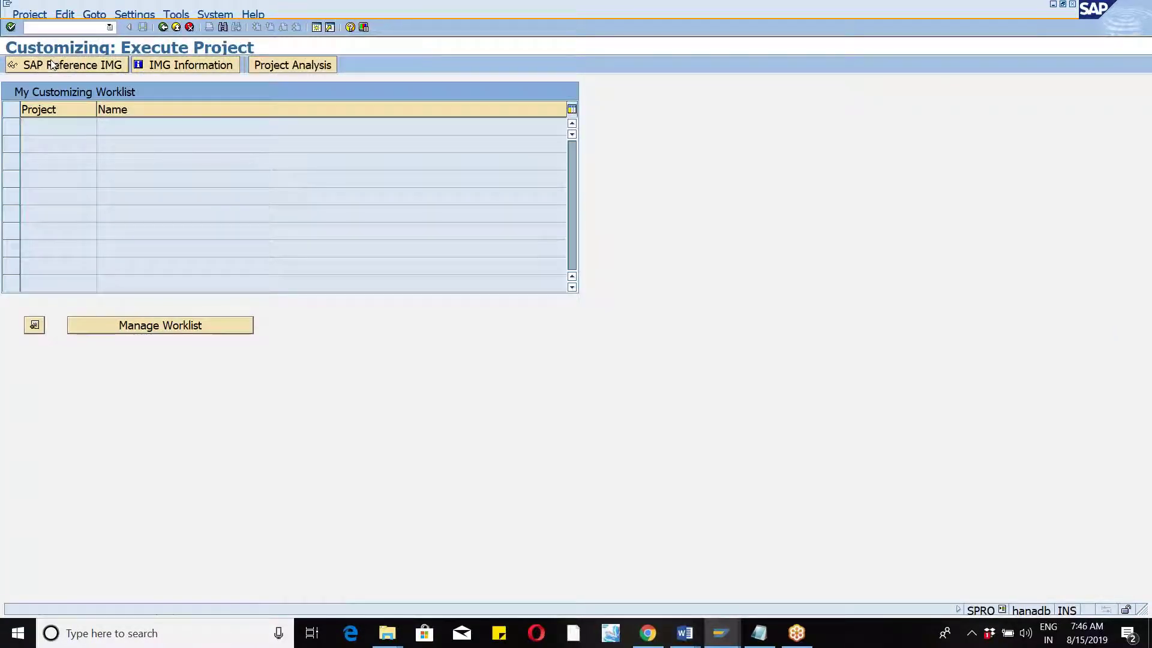
left_click(63, 66)
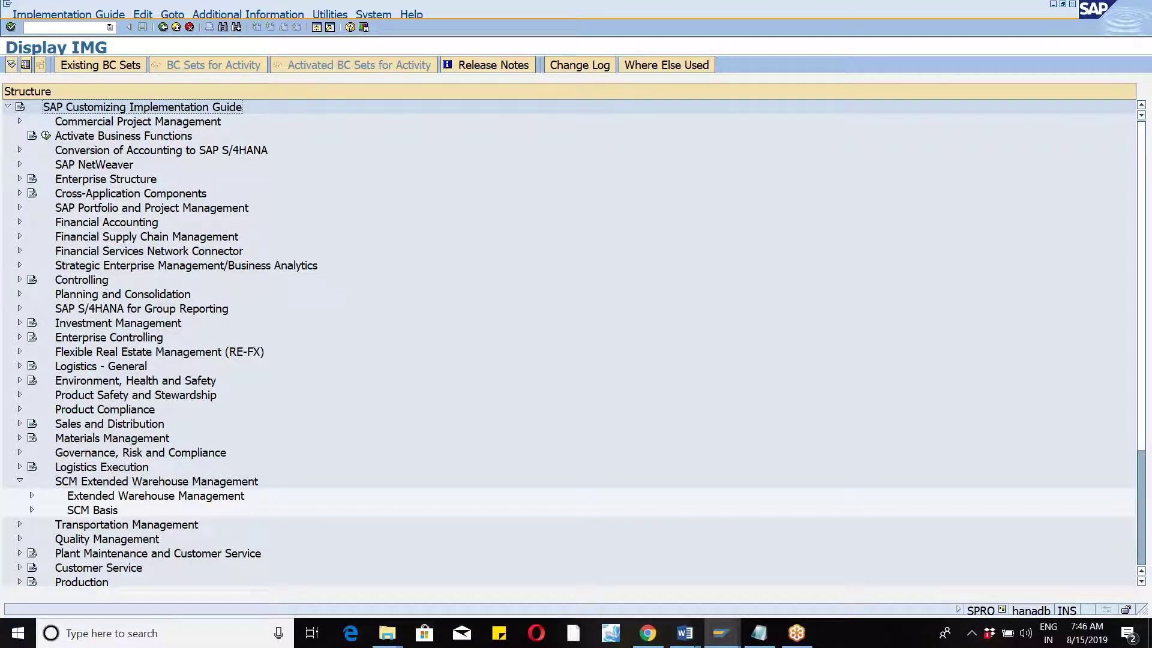
Open the Specify Stock Removal Rule activity under Extended Warehouse Management, Goods Issue Process, Strategies.
left_click(32, 495)
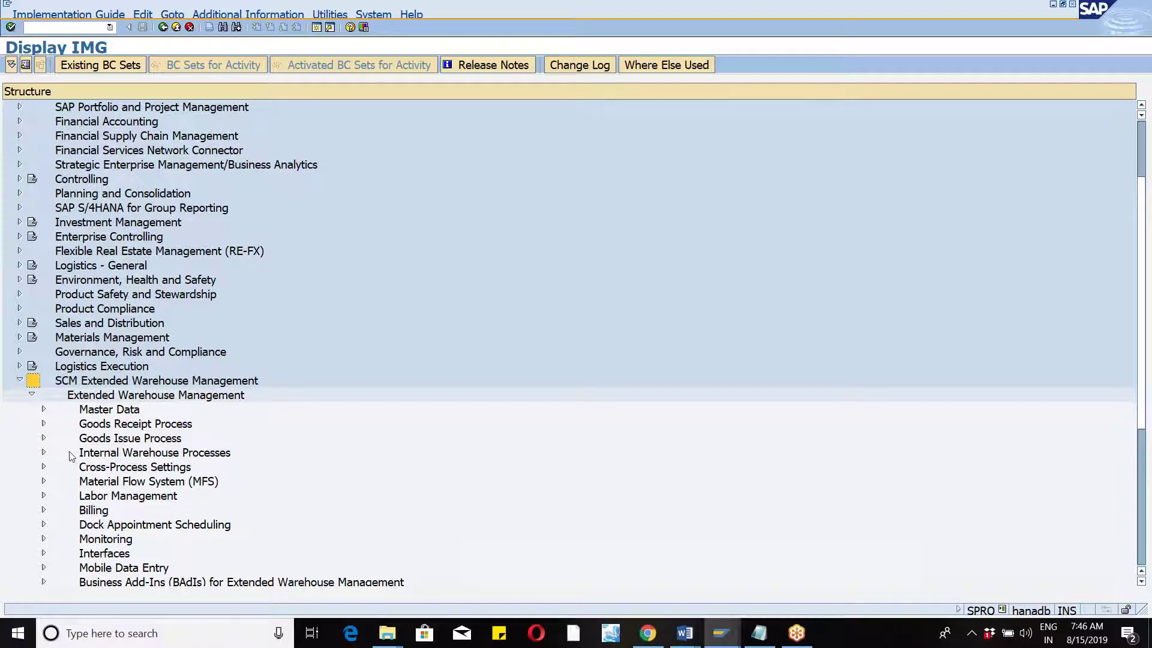
left_click(43, 439)
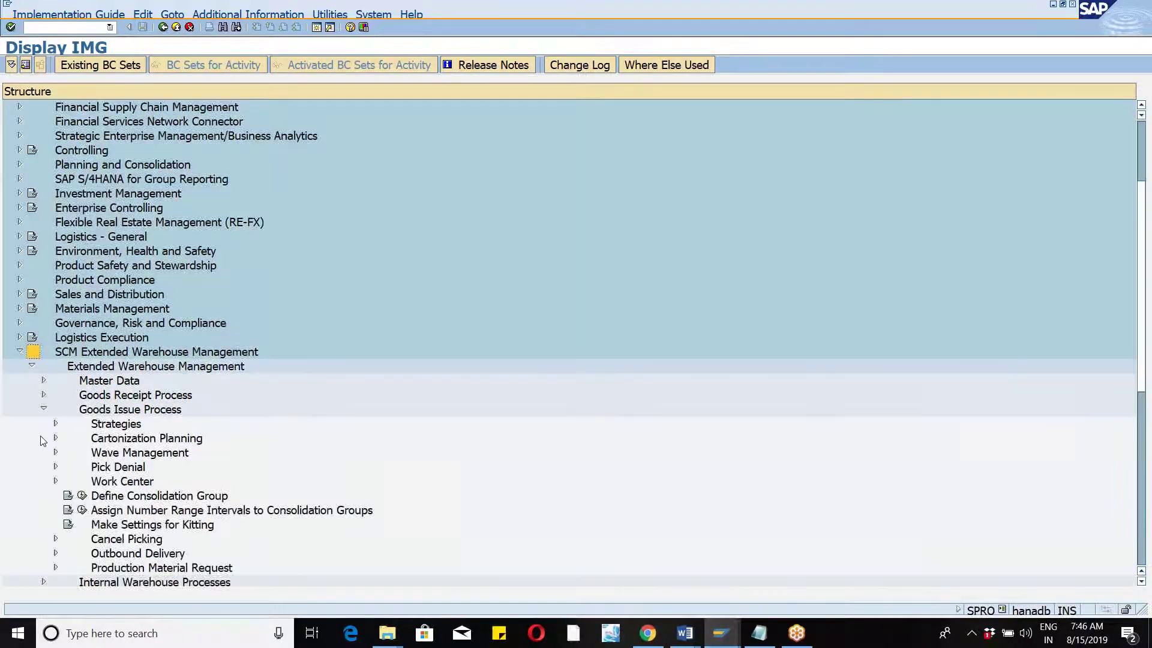
left_click(55, 424)
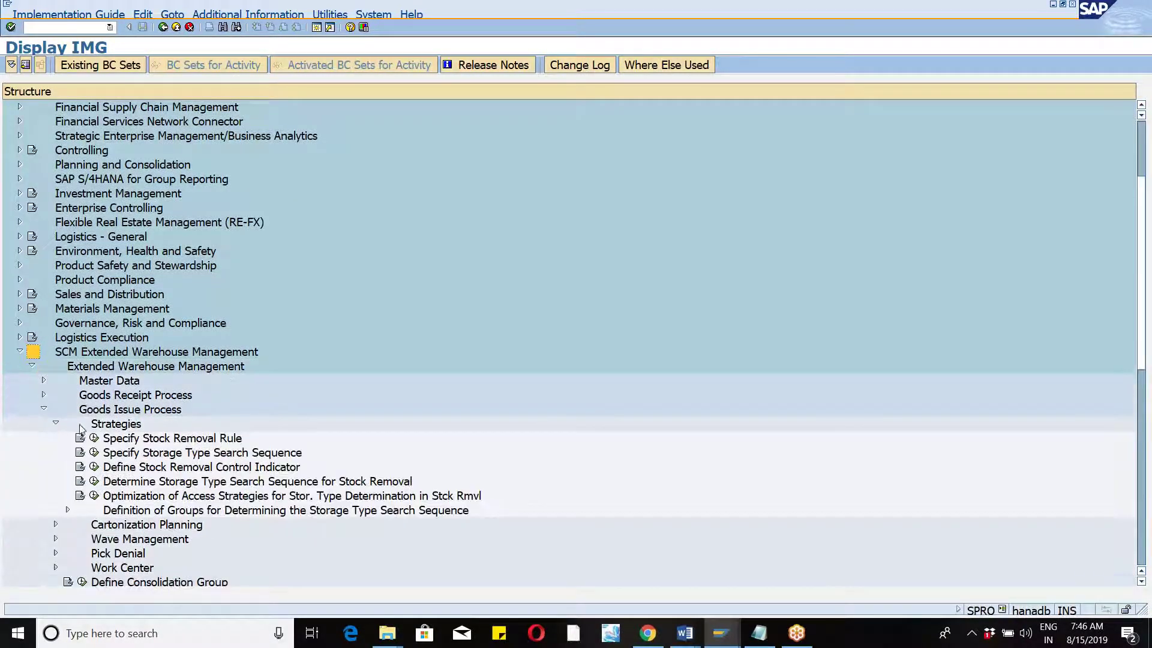
left_click(95, 439)
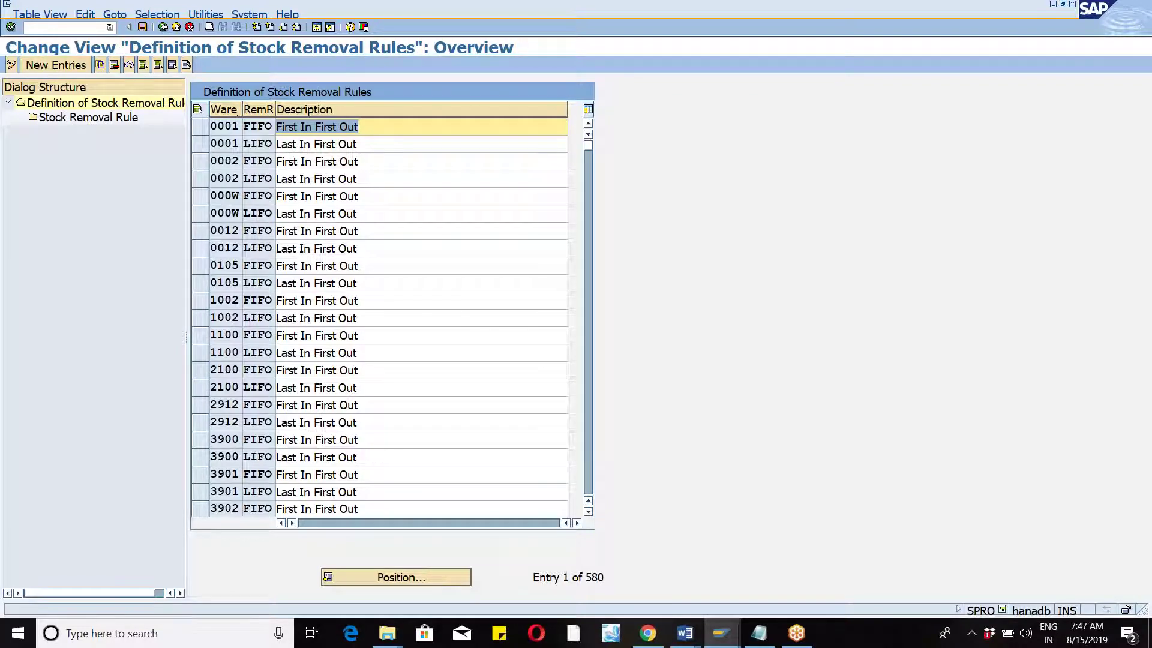
Try to position the stock removal rules list at warehouse sk01, rule fifo.
left_click(381, 577)
type("sk01")
key("Tab")
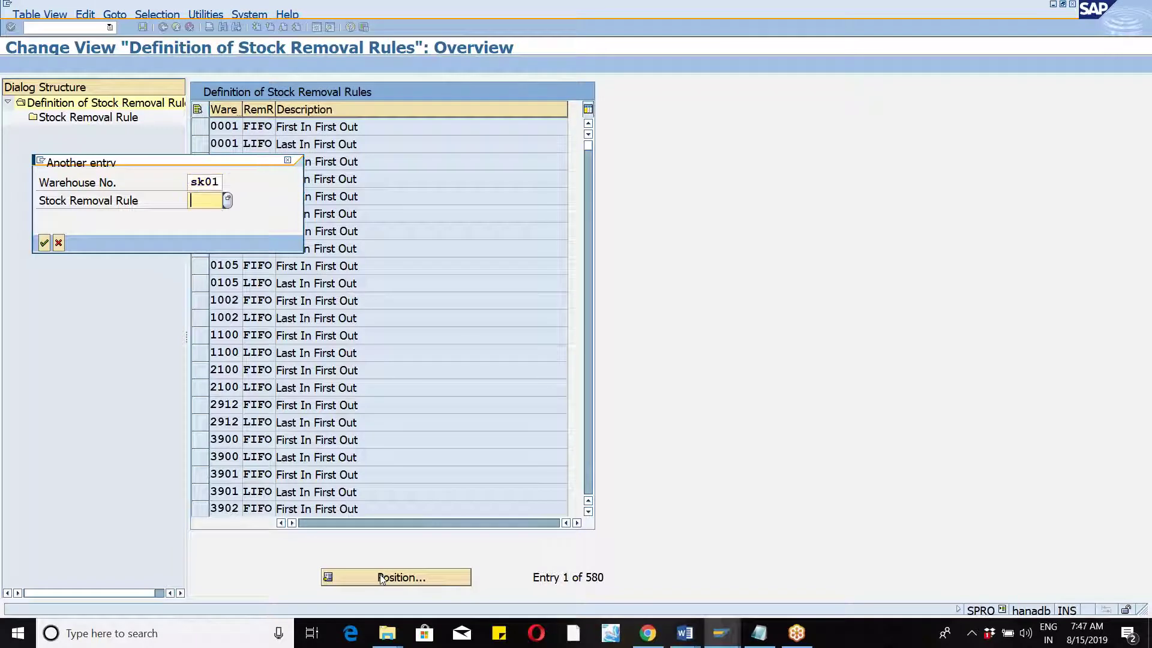
type("fifo")
key("Return")
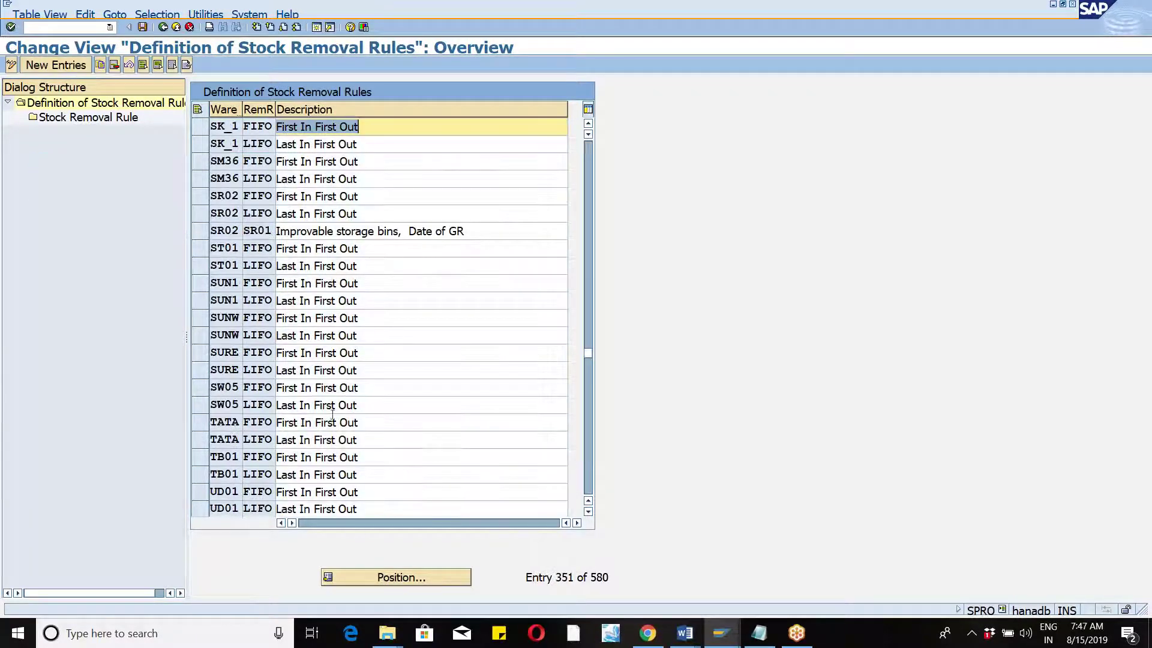
Position the stock removal rules list at warehouse WM46 and open the Stock Removal Rule details of its FIFO rule.
left_click(368, 579)
type("wm46")
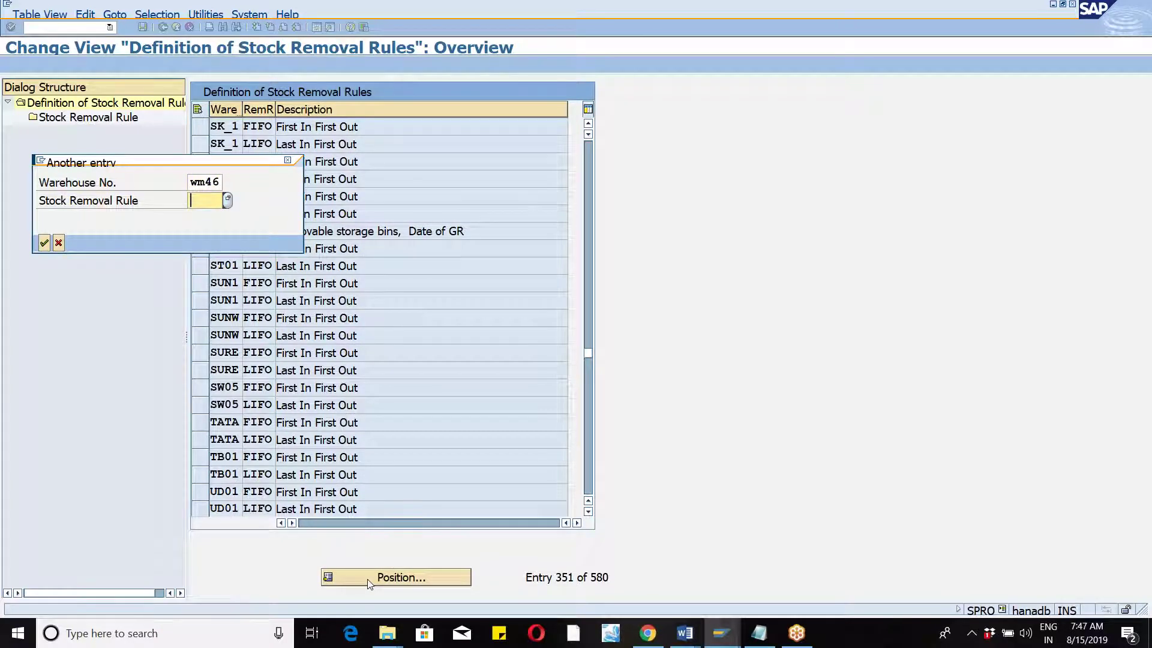
key("Return")
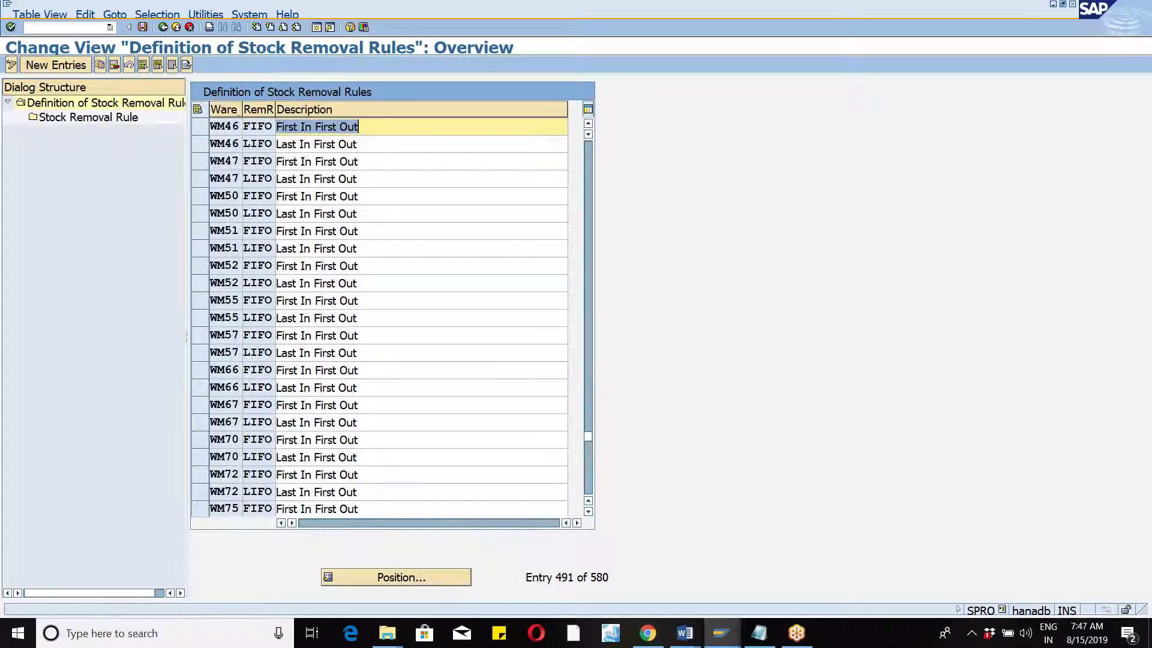
left_click(200, 125)
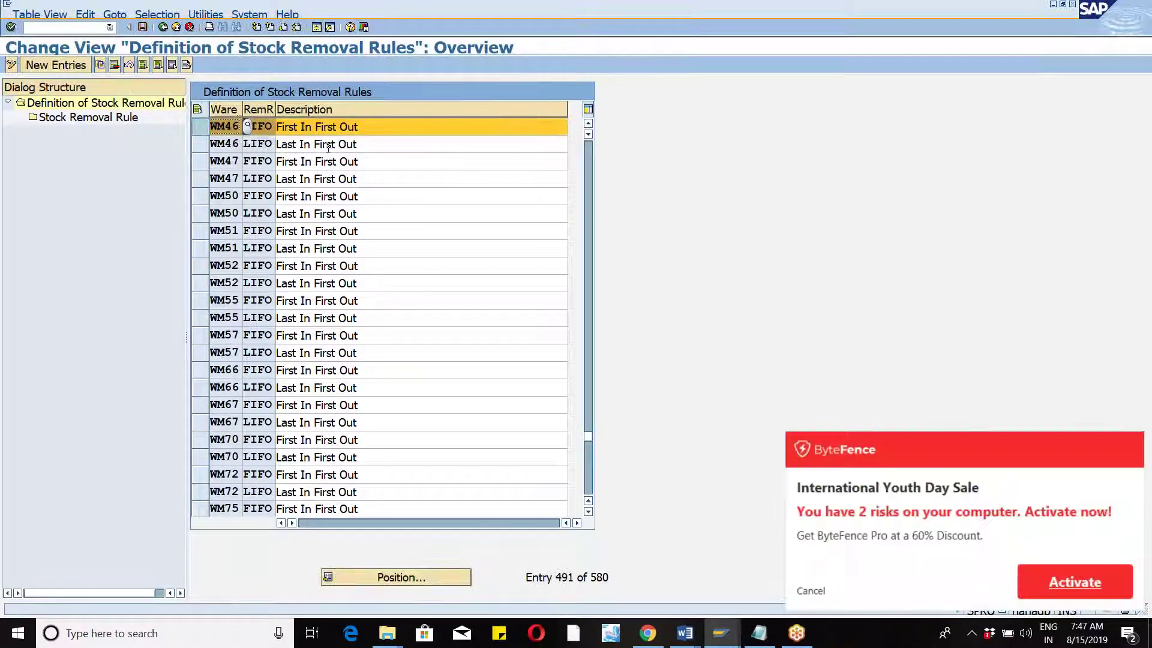
left_click(810, 592)
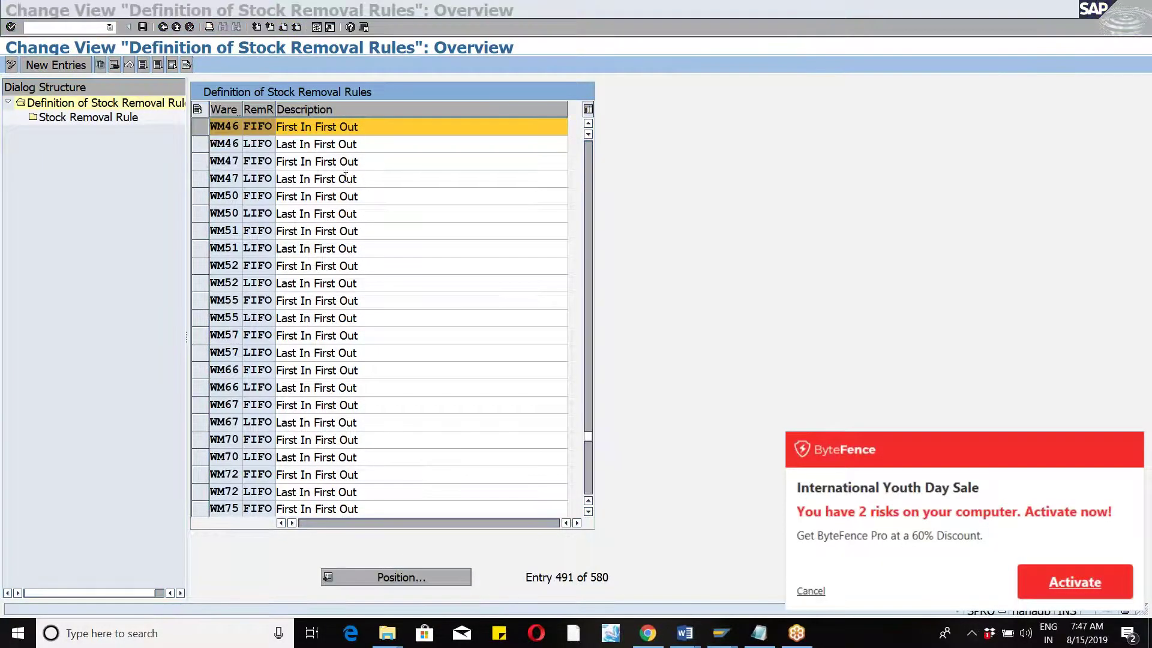
left_click(804, 594)
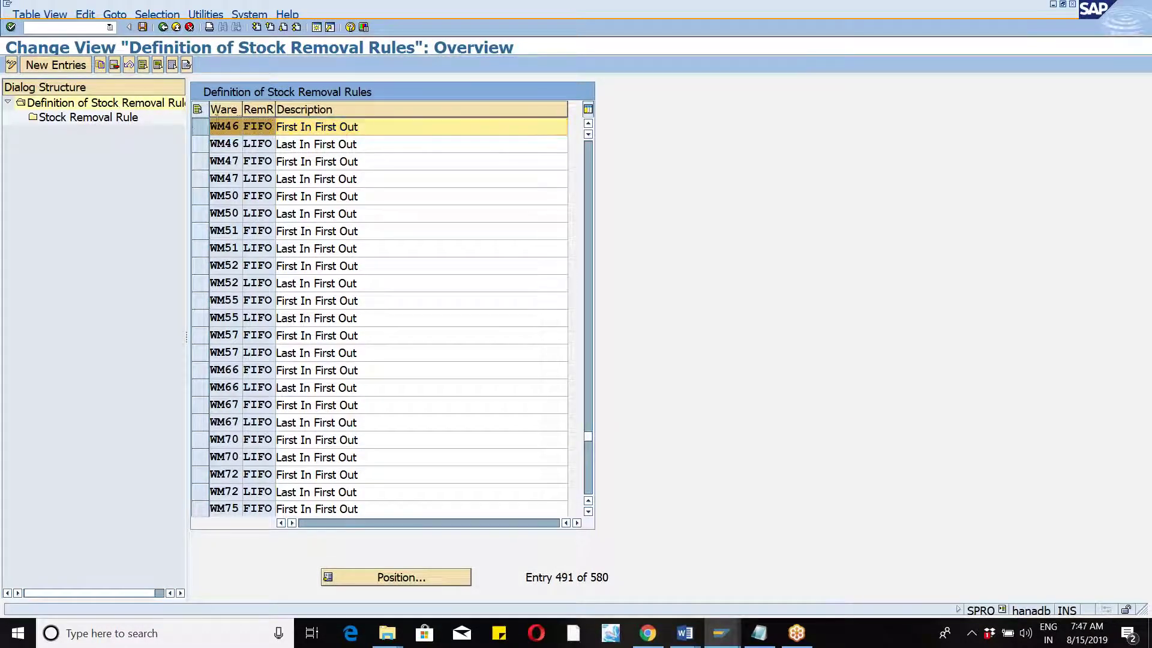
double_click(98, 120)
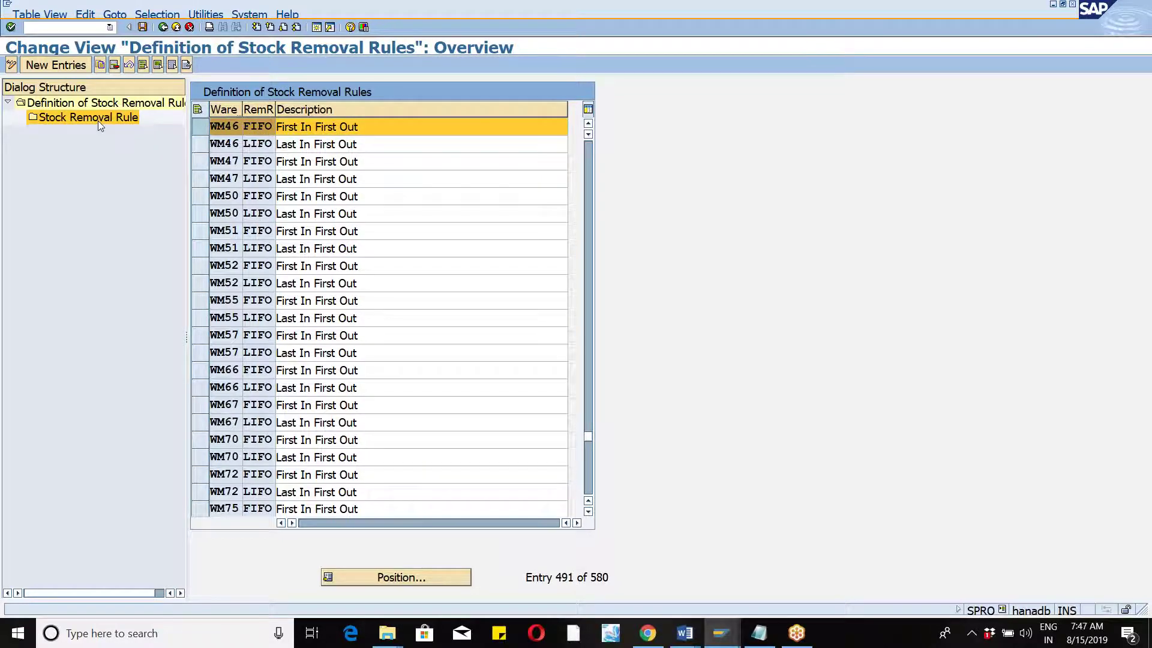
Review the field names available as sort field for the WM46 FIFO rule, and close the value list without choosing one.
left_click(393, 179)
left_click(553, 180)
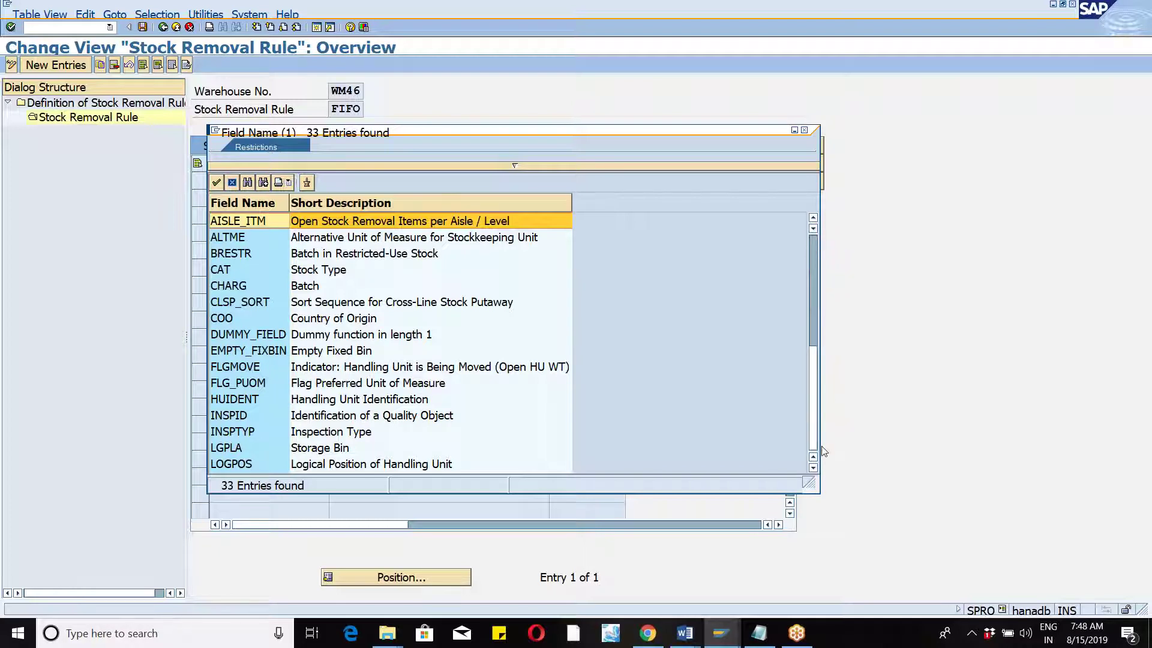
scroll(824, 448, "down", 5)
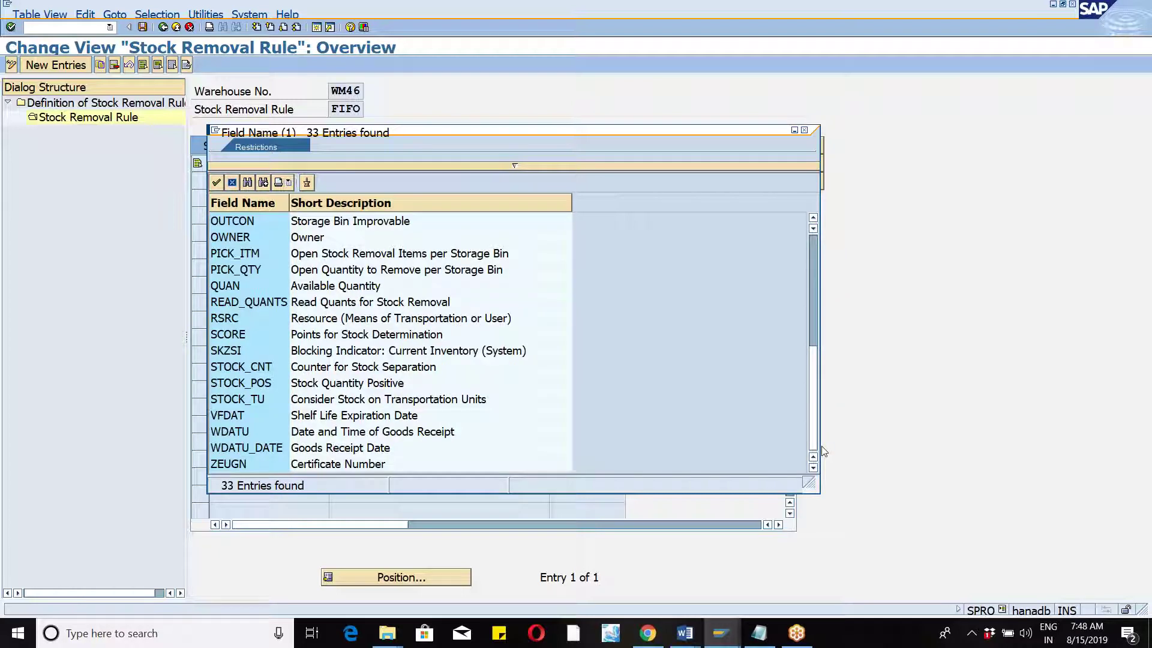
left_click(229, 465)
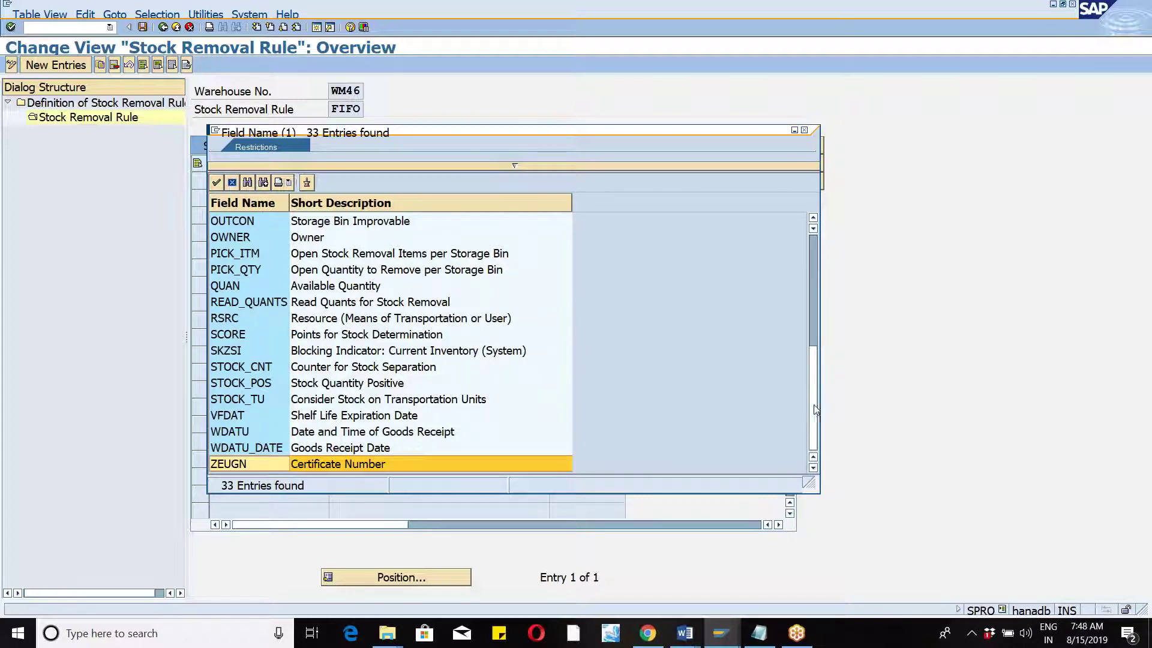
left_click_drag(815, 410, 810, 288)
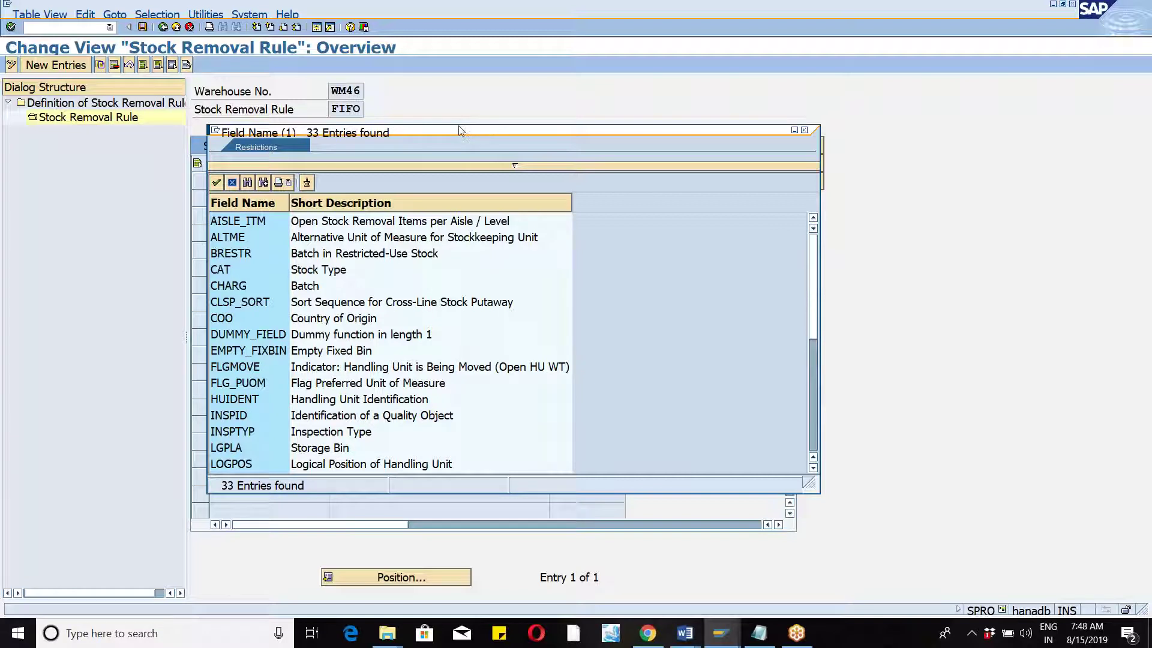
left_click_drag(477, 145, 479, 82)
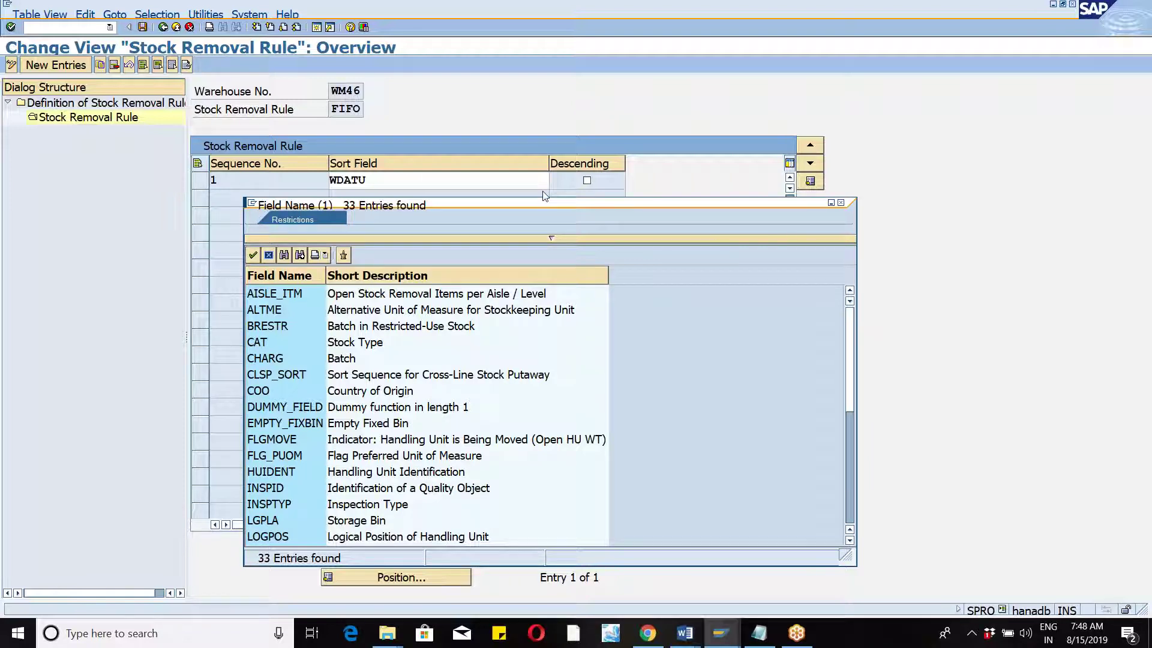
left_click_drag(529, 205, 602, 149)
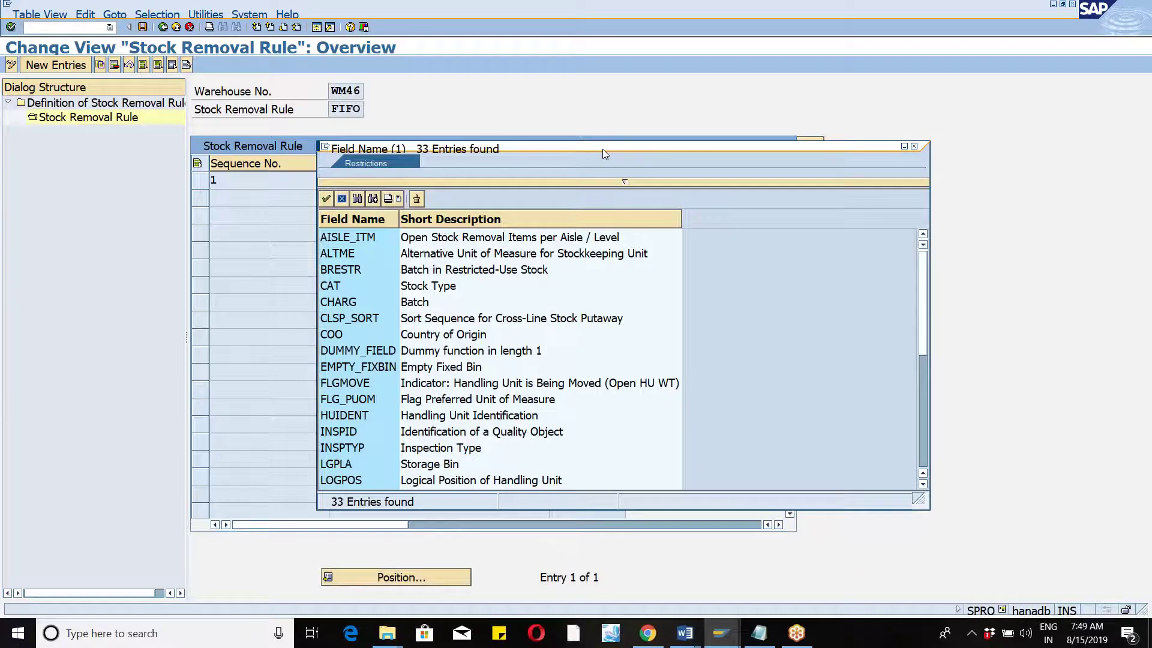
left_click(914, 147)
Keep WDATU as the FIFO rule's sort field, save, and return to the implementation guide.
left_click(413, 184)
left_click(403, 186)
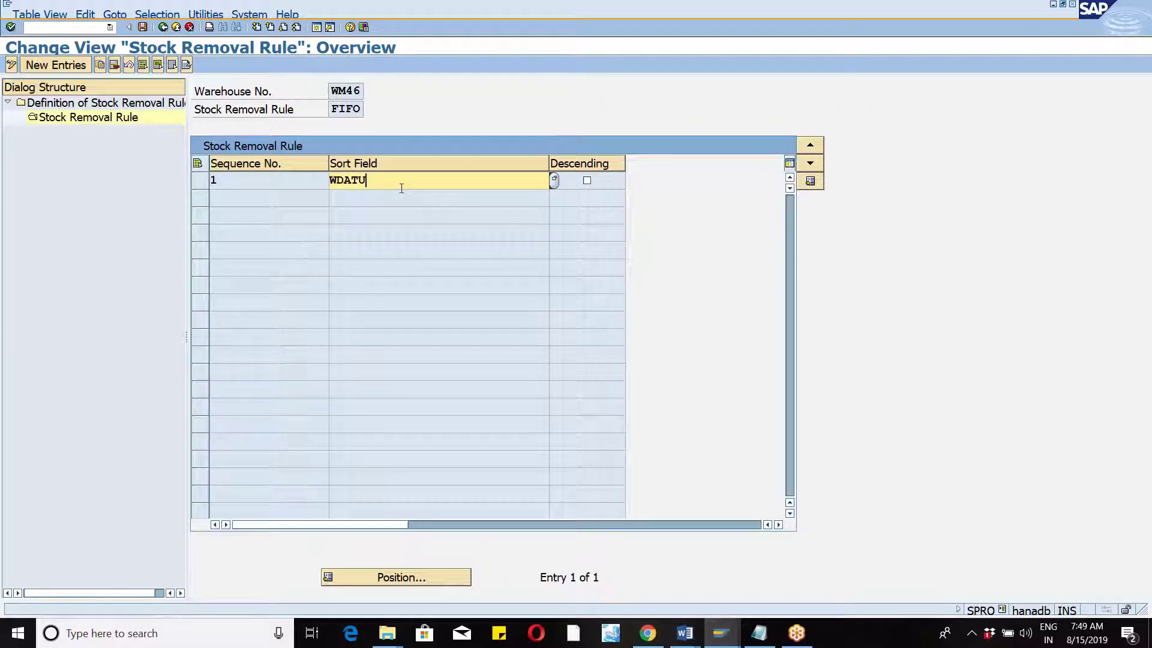
left_click(143, 27)
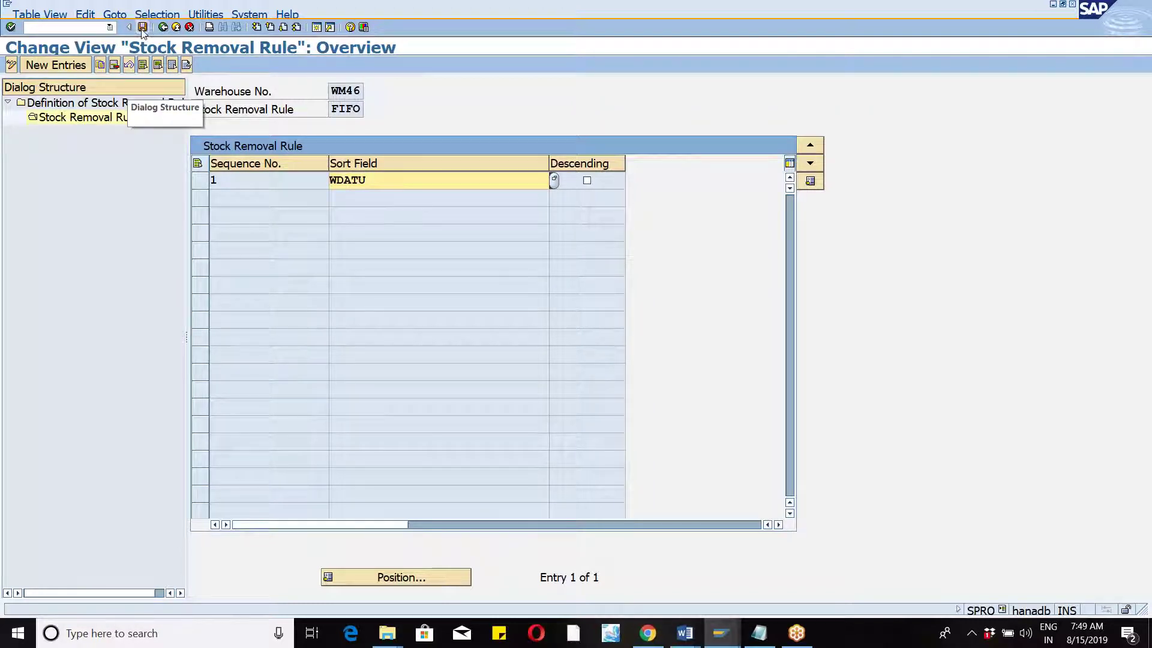
left_click(162, 27)
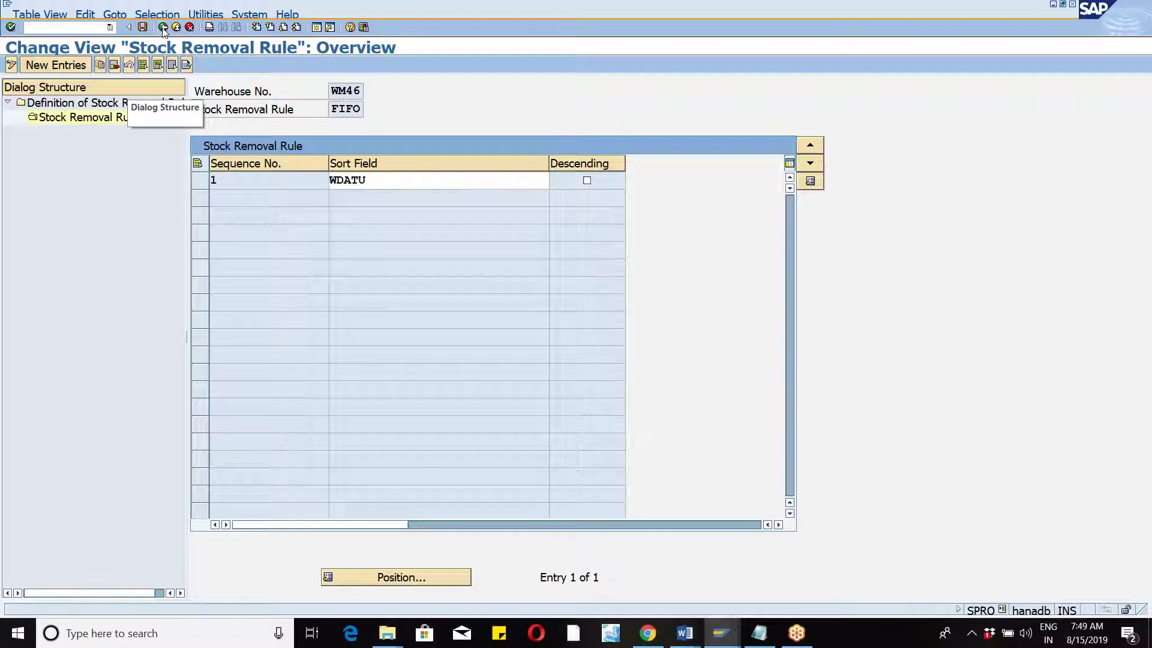
left_click(163, 27)
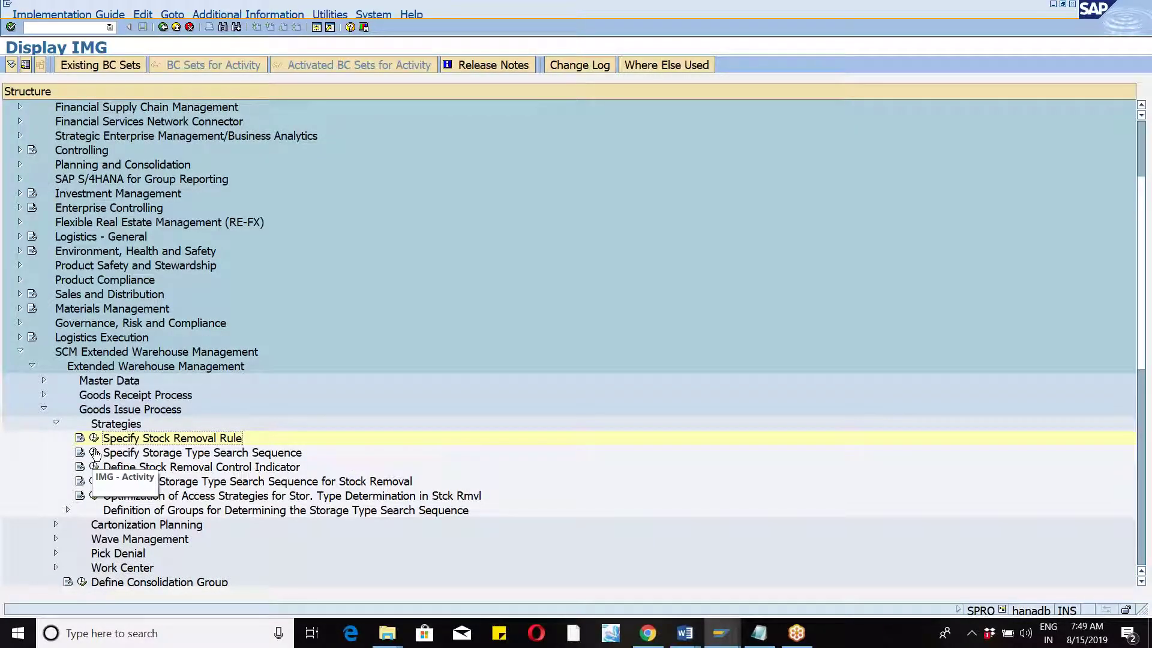
Open the Specify Storage Type Search Sequence activity and position its list at warehouse WM46.
left_click(94, 453)
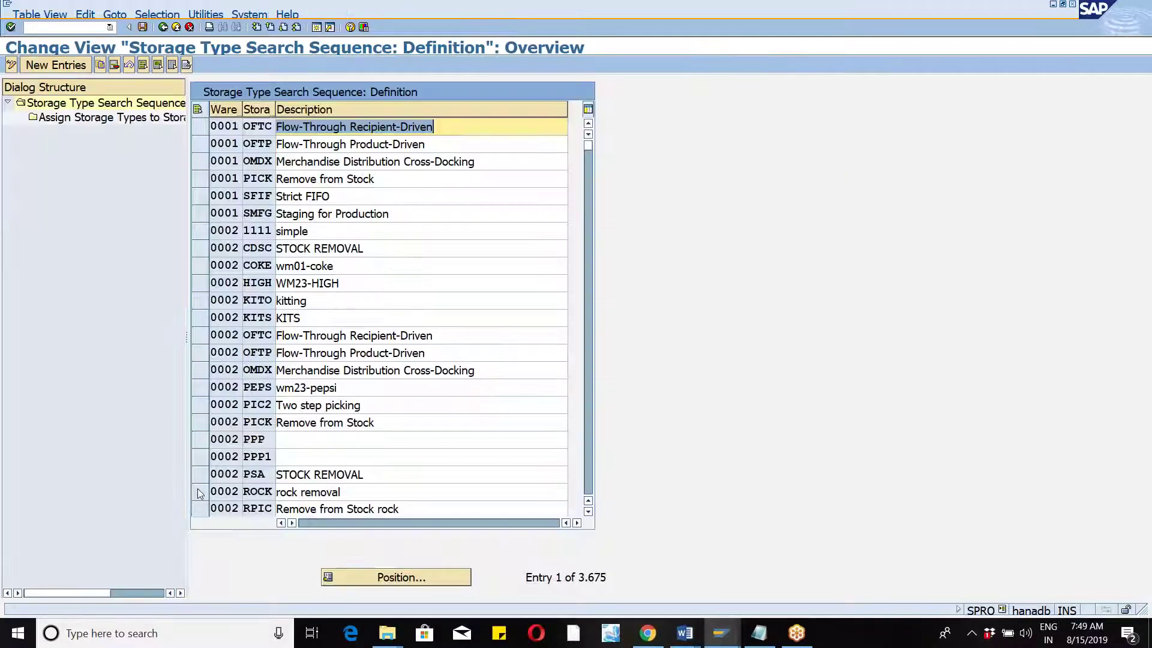
left_click(391, 580)
type("sm")
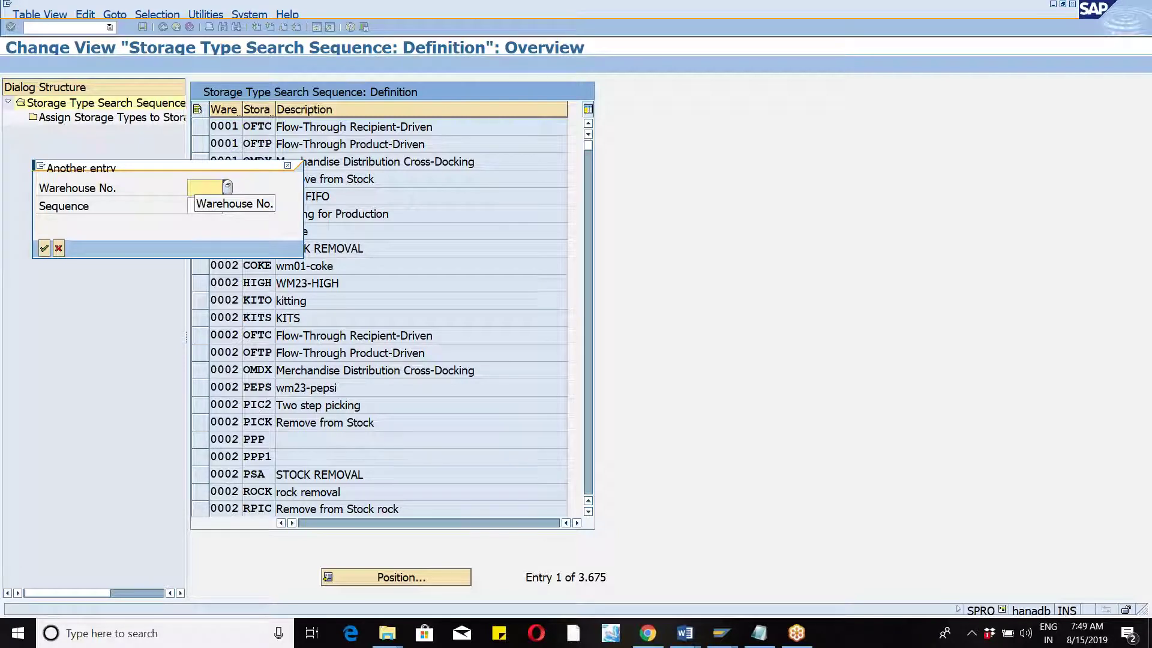
type("wm4")
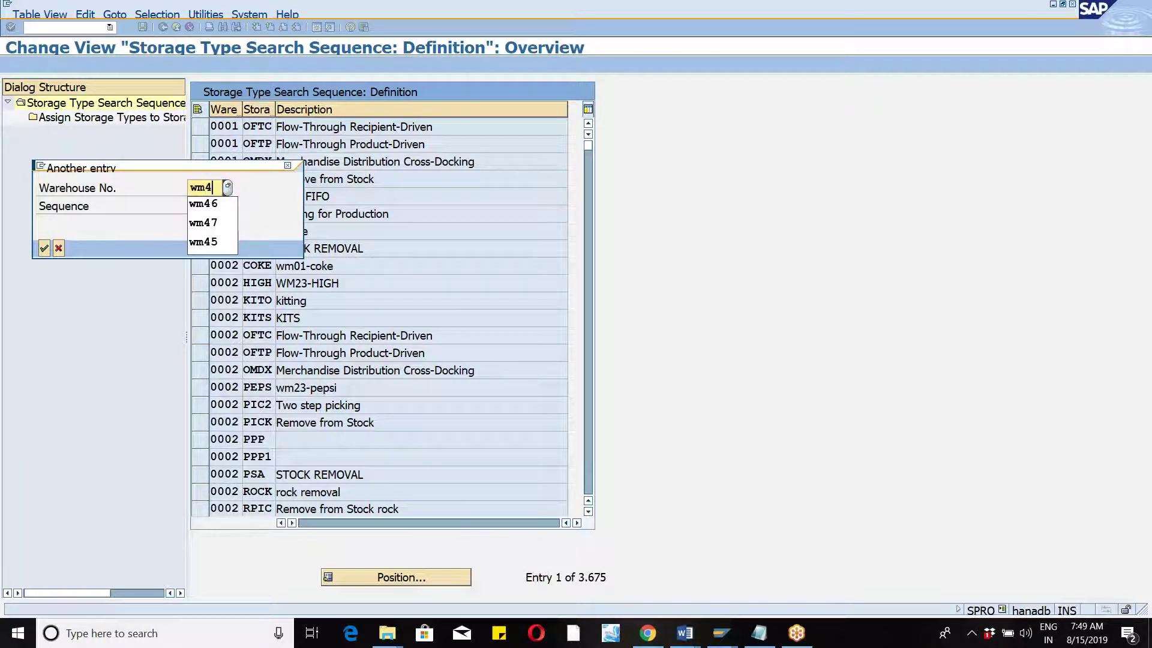
type("6")
key("Tab")
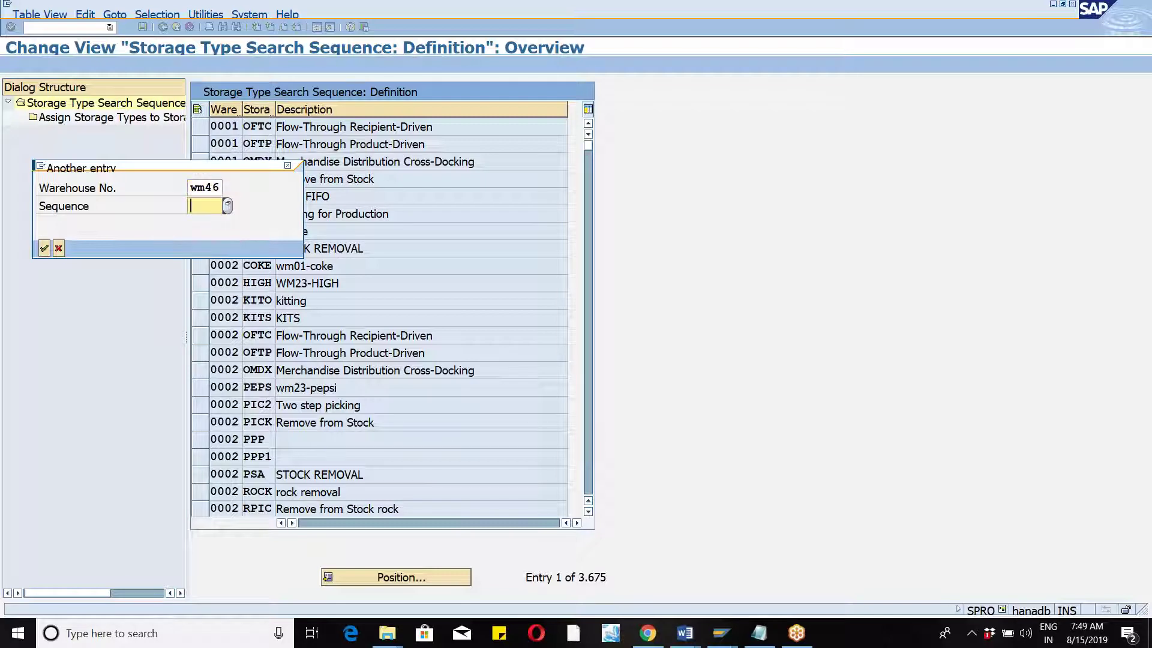
key("Return")
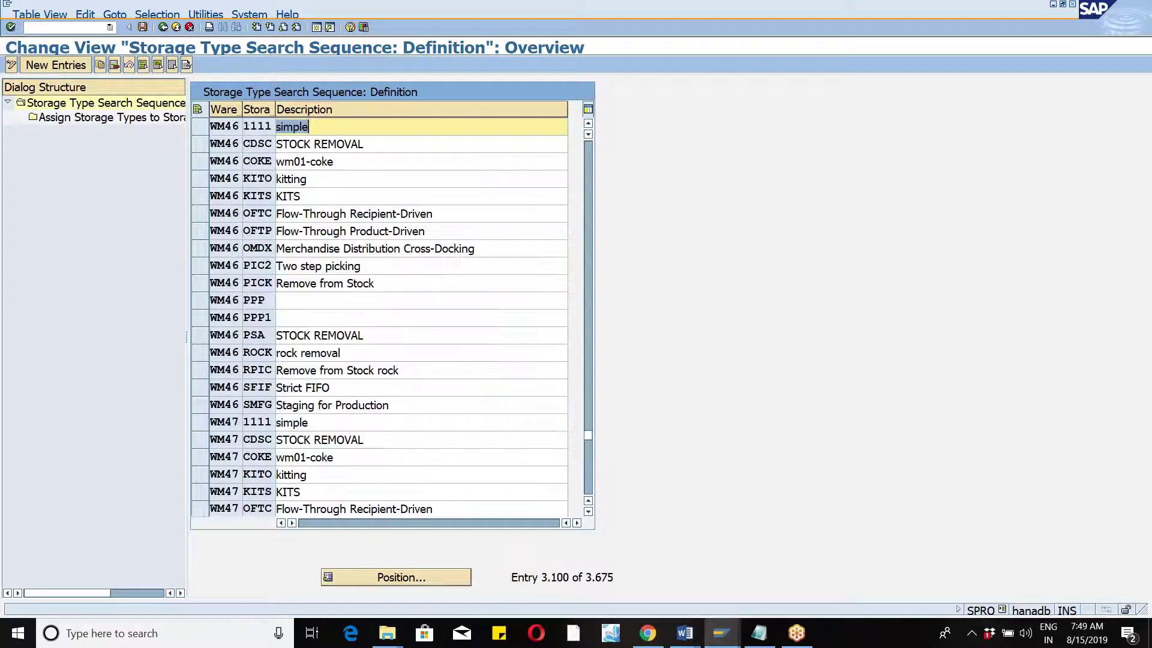
Copy WM46's storage type search sequence 1111 as a new sequence ZCMP with the description "complex".
left_click(202, 128)
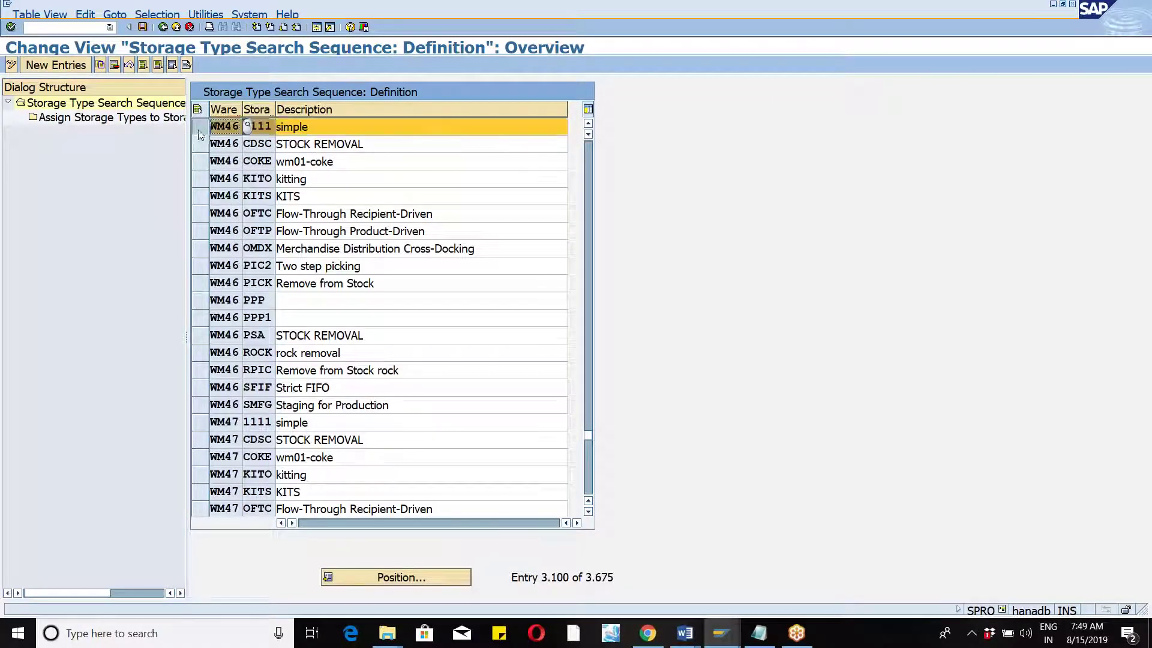
left_click(100, 65)
key("Tab")
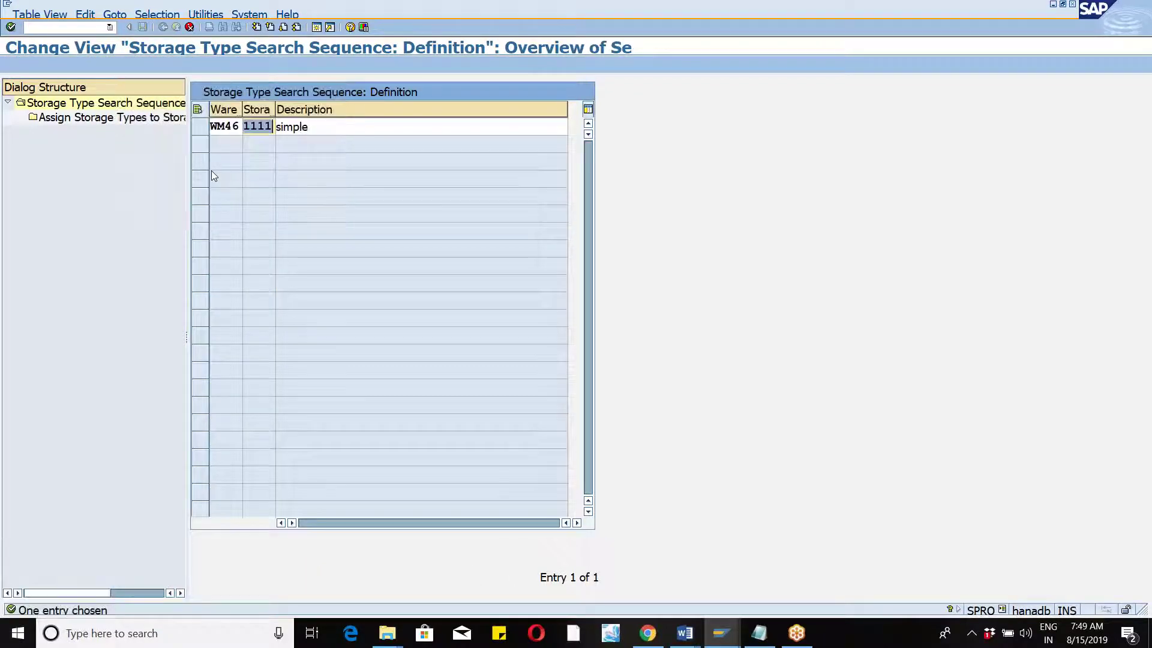
type("zcmp")
key("Tab")
type("co")
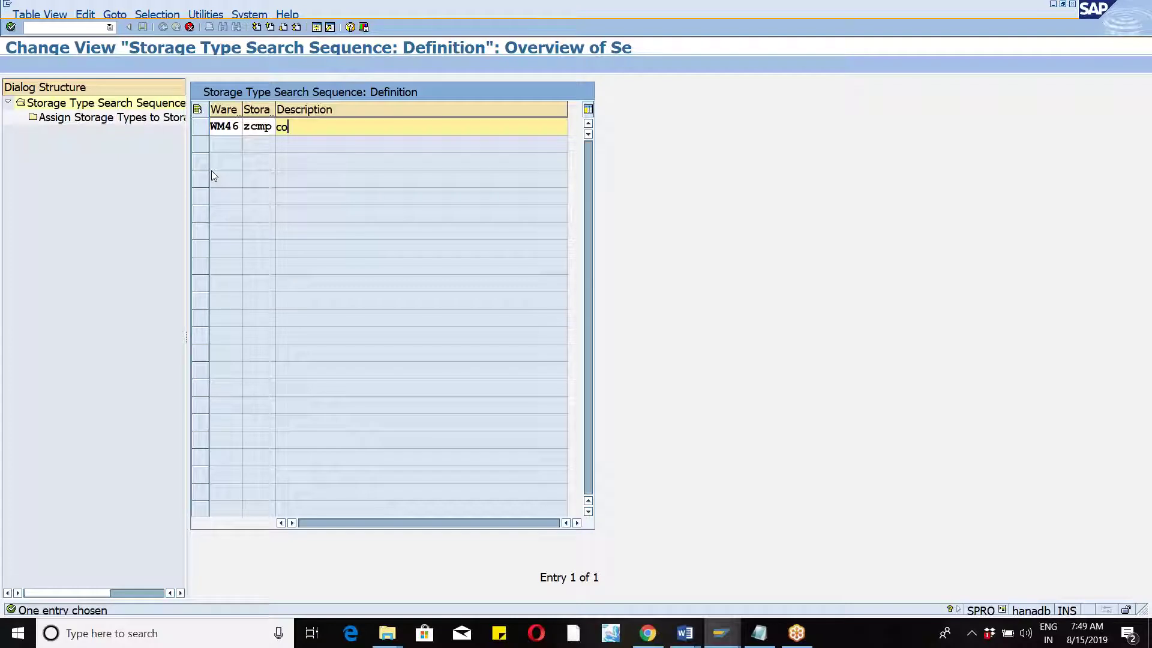
type("mplex")
key("Return")
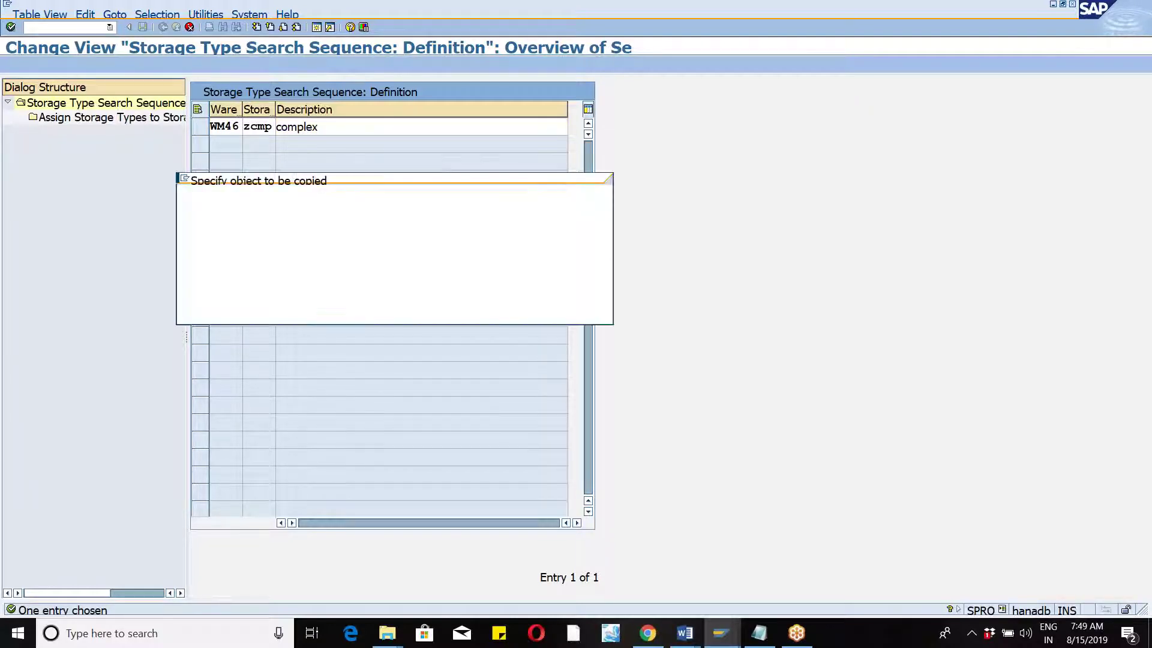
left_click(489, 252)
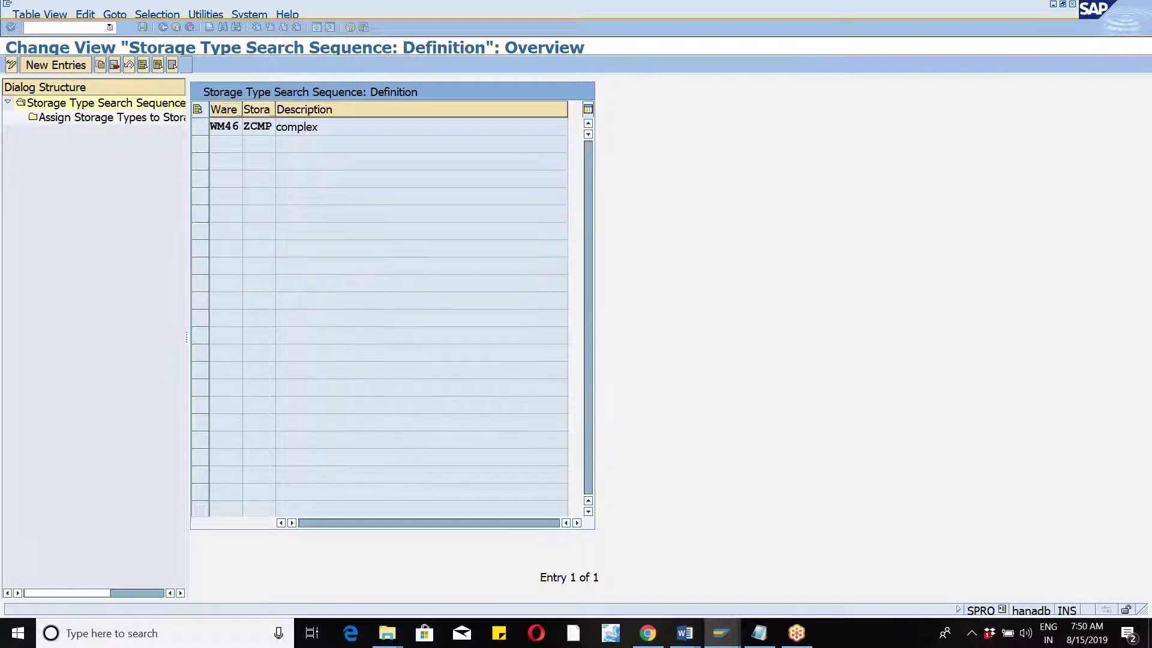
Add a new entry assigning storage type DEC1 to search sequence ZCMP of warehouse WM46.
left_click(198, 126)
double_click(114, 118)
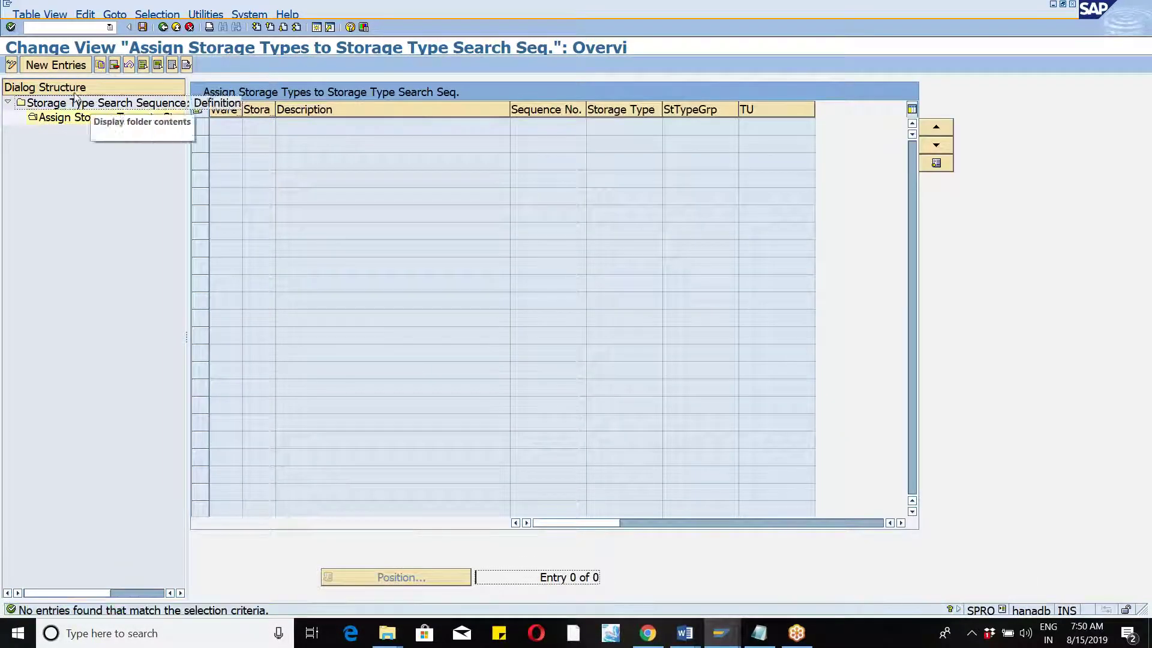
left_click(49, 64)
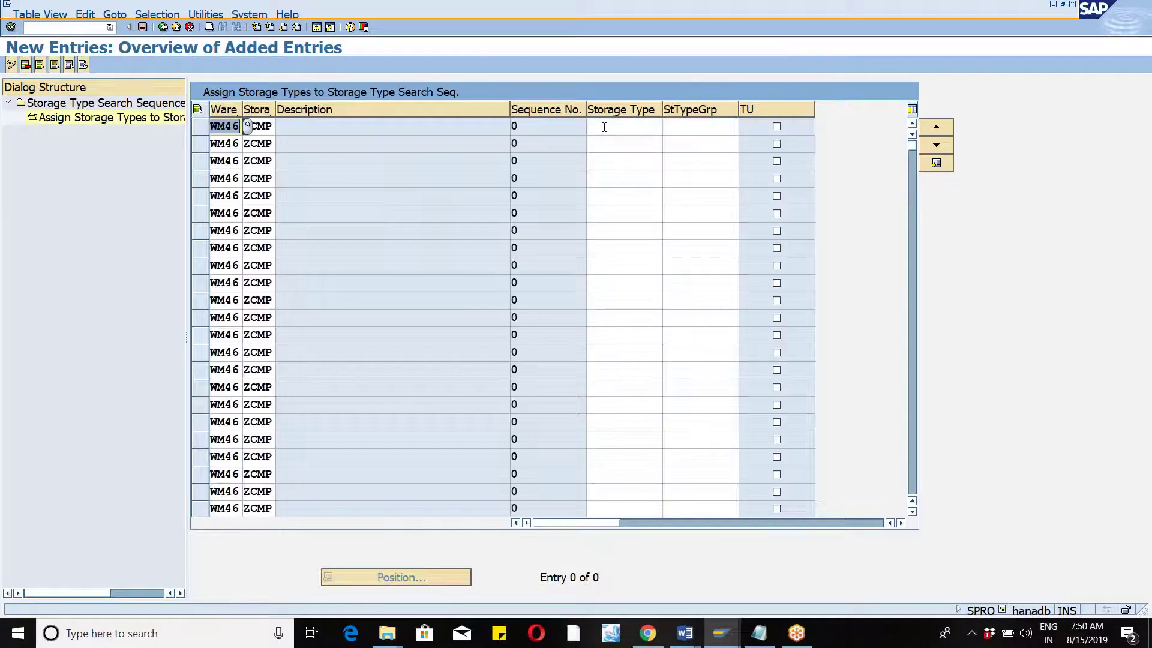
left_click(604, 127)
type("dec1")
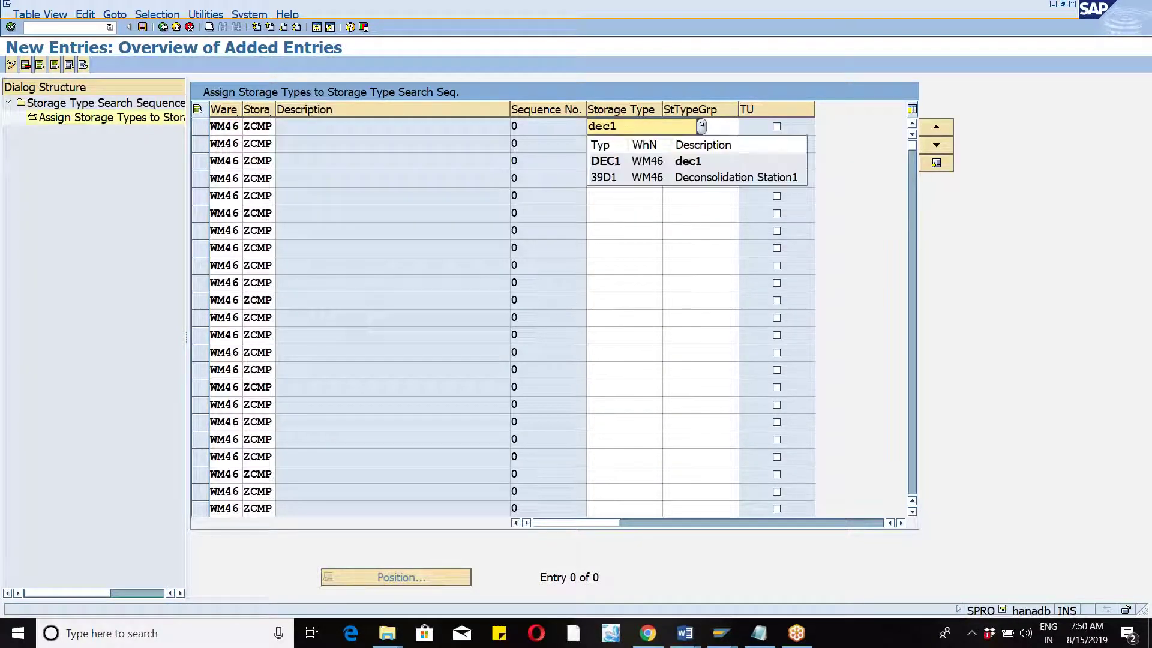
key("Return")
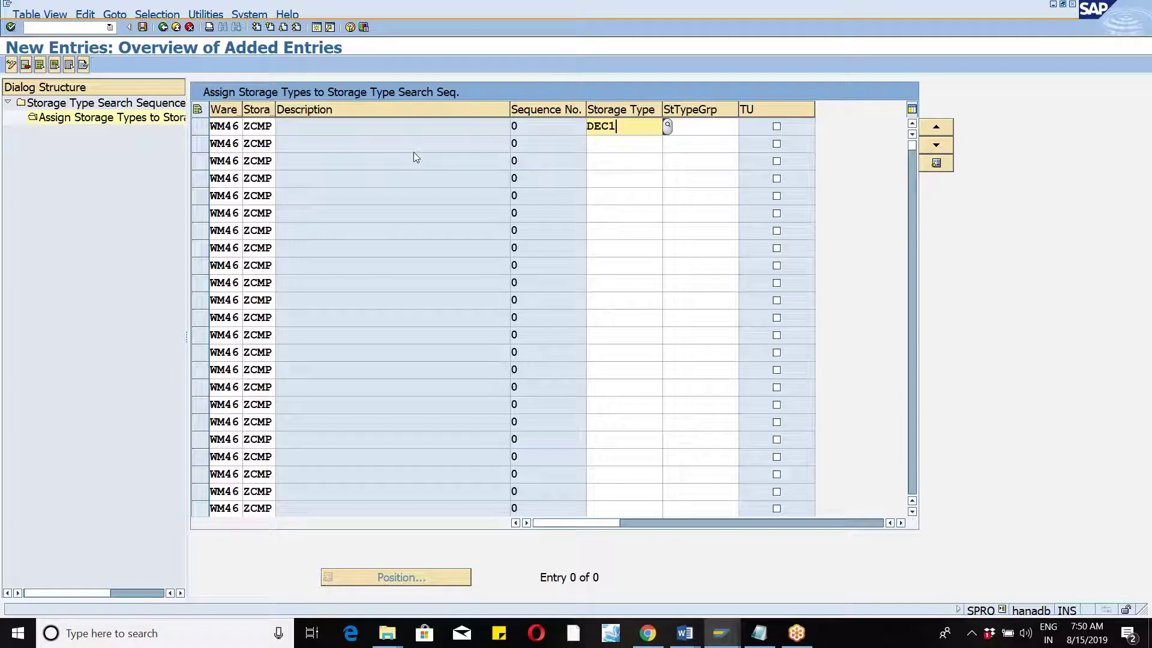
key("Return")
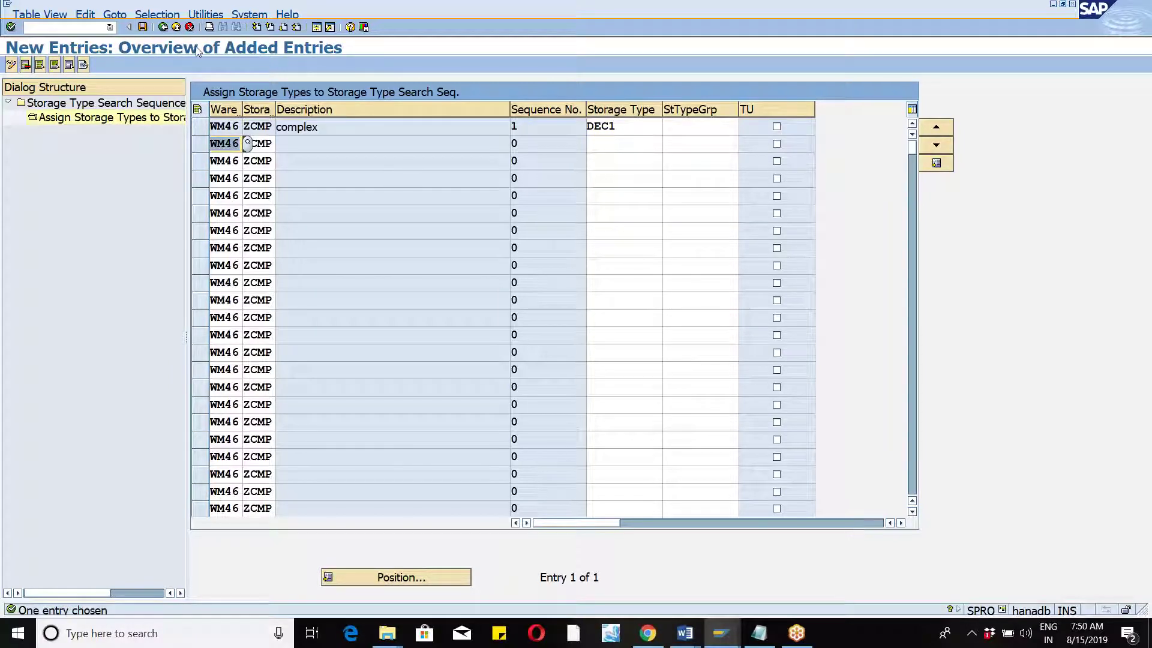
Save the storage type assignment under the proposed customizing request and return to the search sequence definitions.
left_click(143, 29)
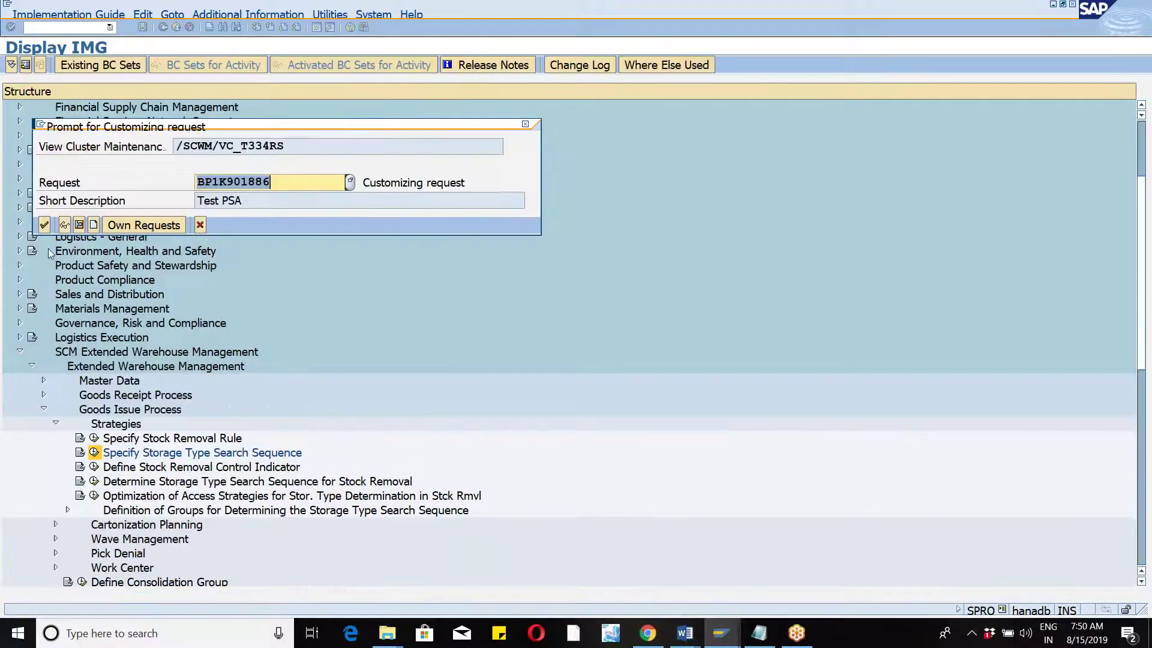
left_click(45, 225)
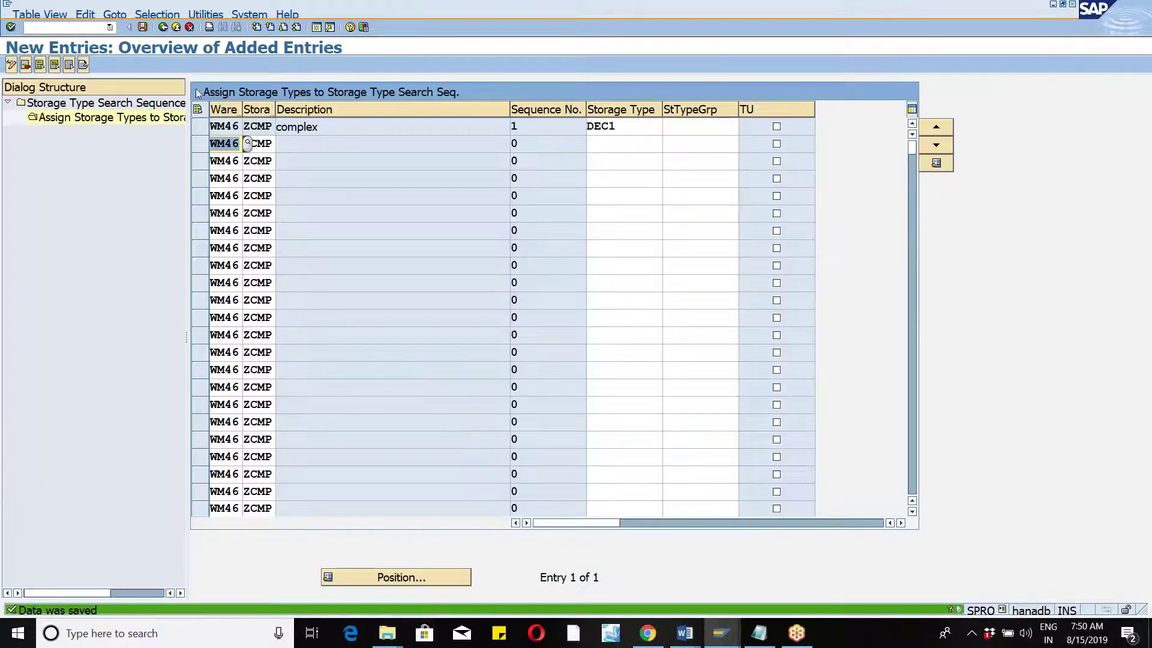
left_click(163, 27)
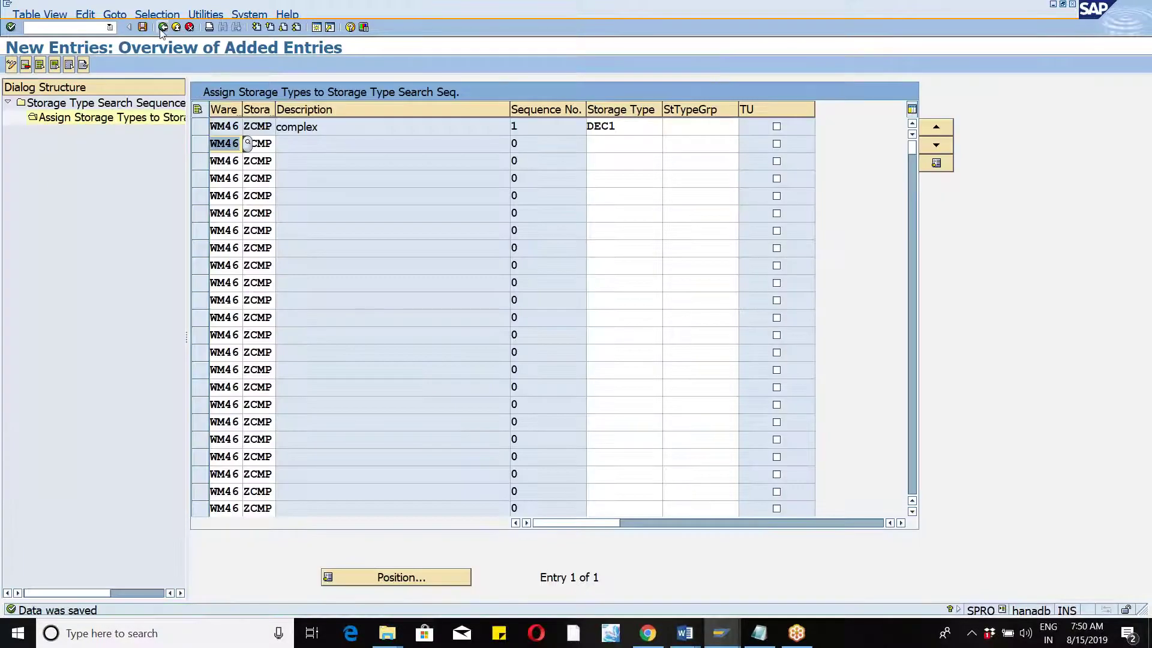
left_click(163, 28)
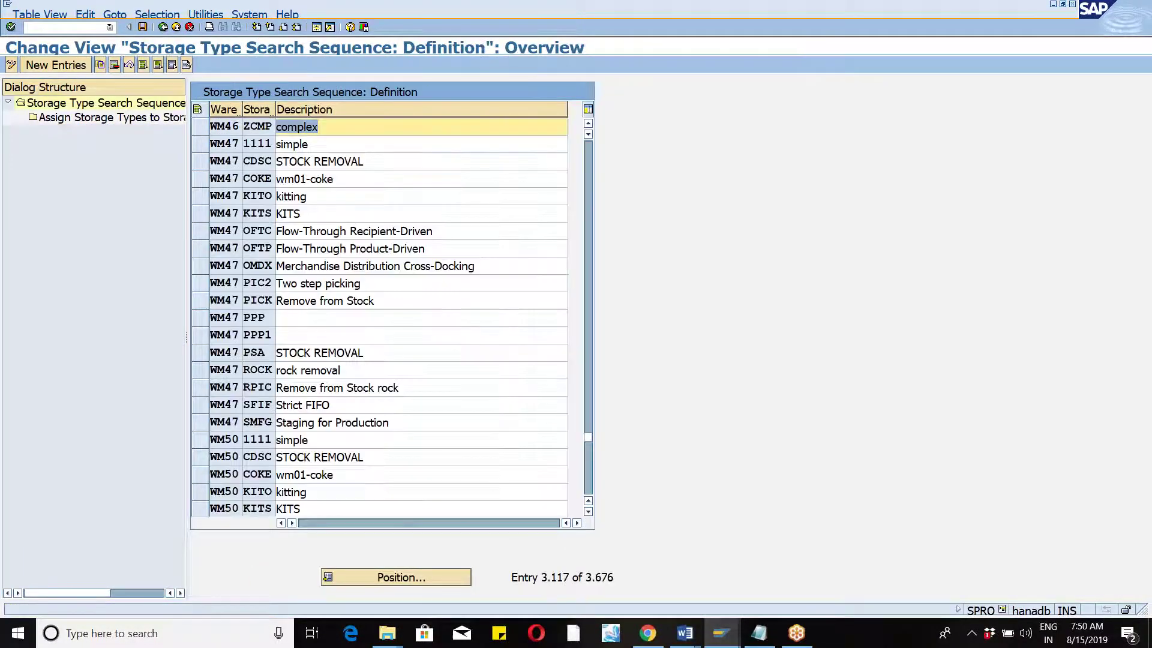
Open the Determine Storage Type Search Sequence for Stock Removal activity and position its list at warehouse WM46.
left_click(163, 28)
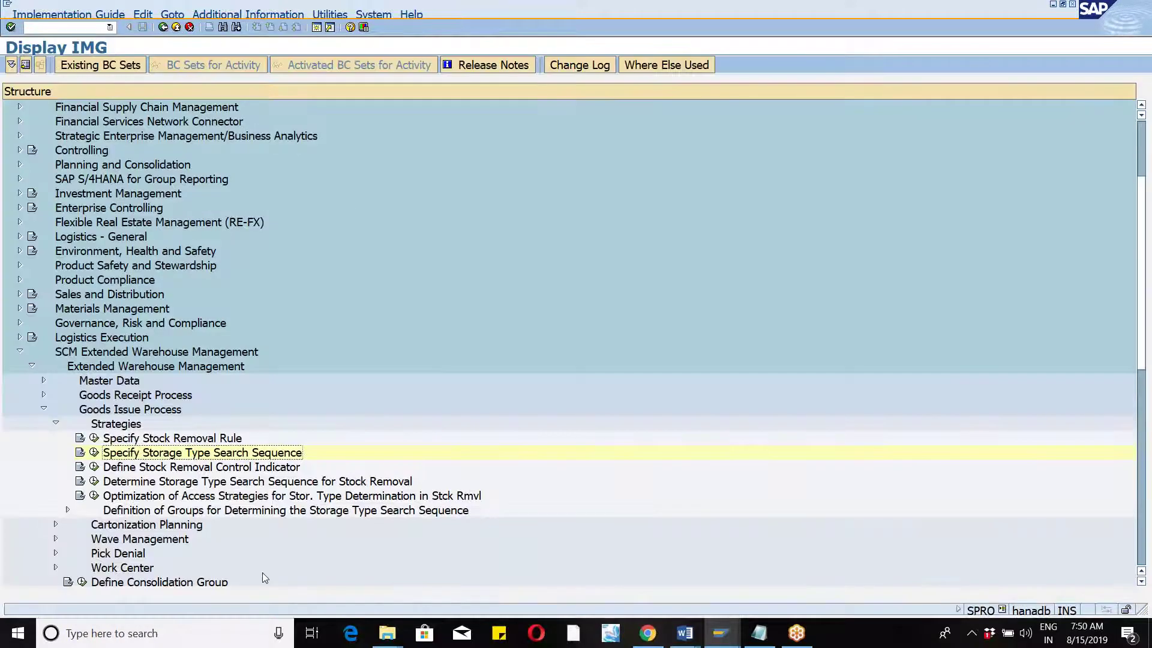
left_click(95, 482)
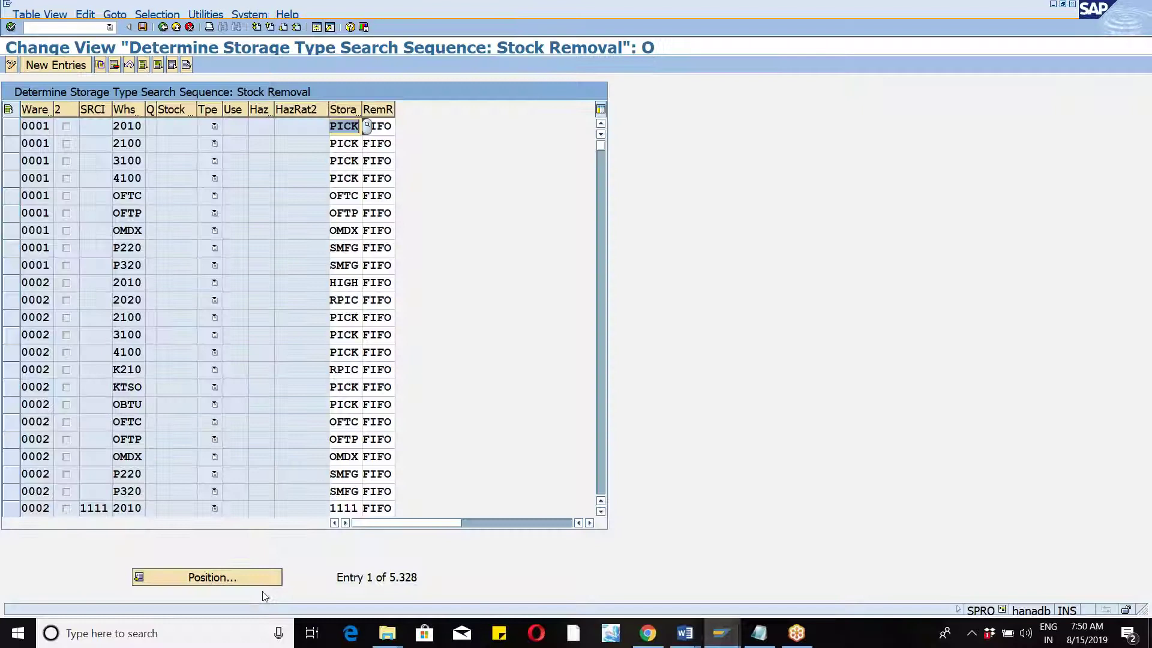
left_click(233, 585)
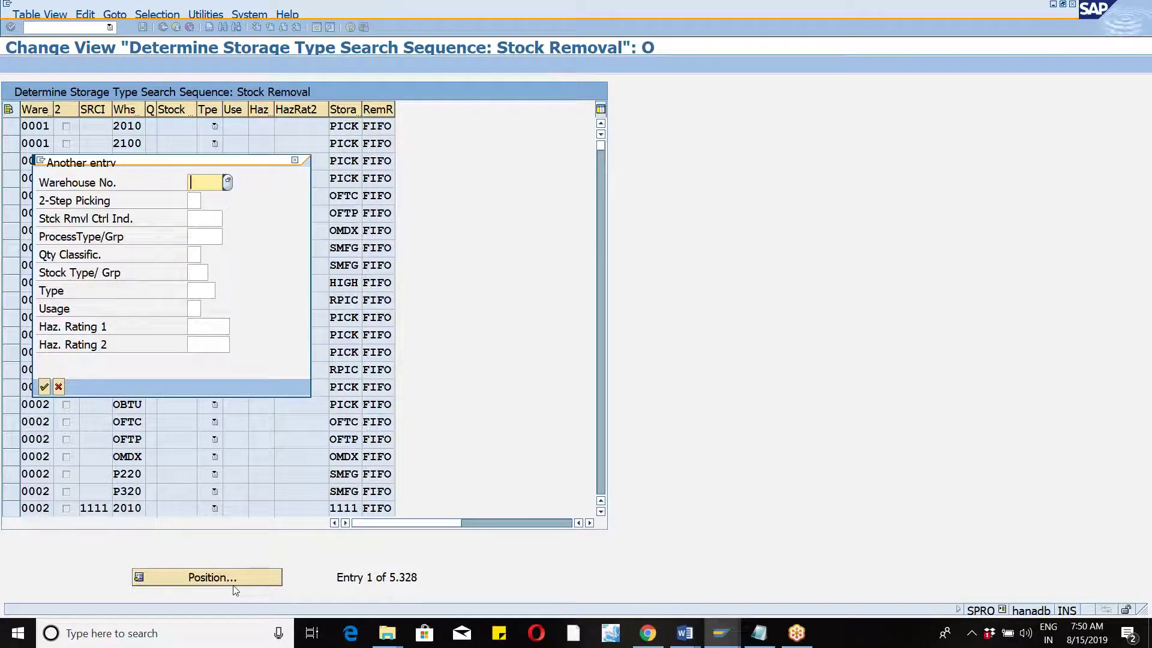
type("wm46")
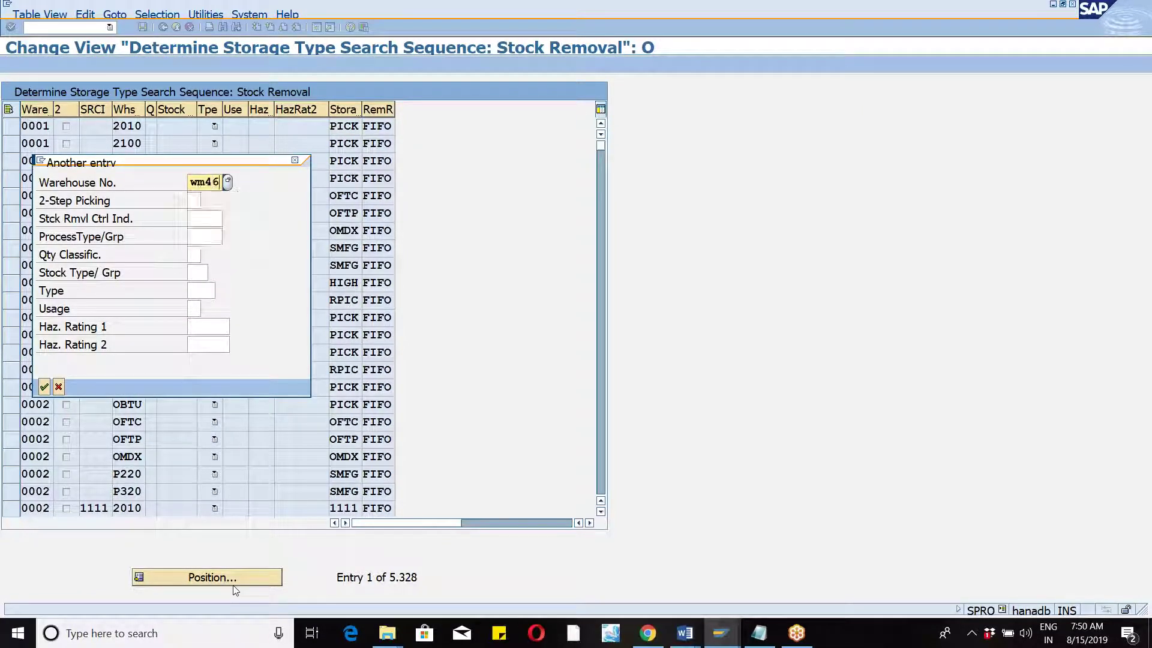
key("Return")
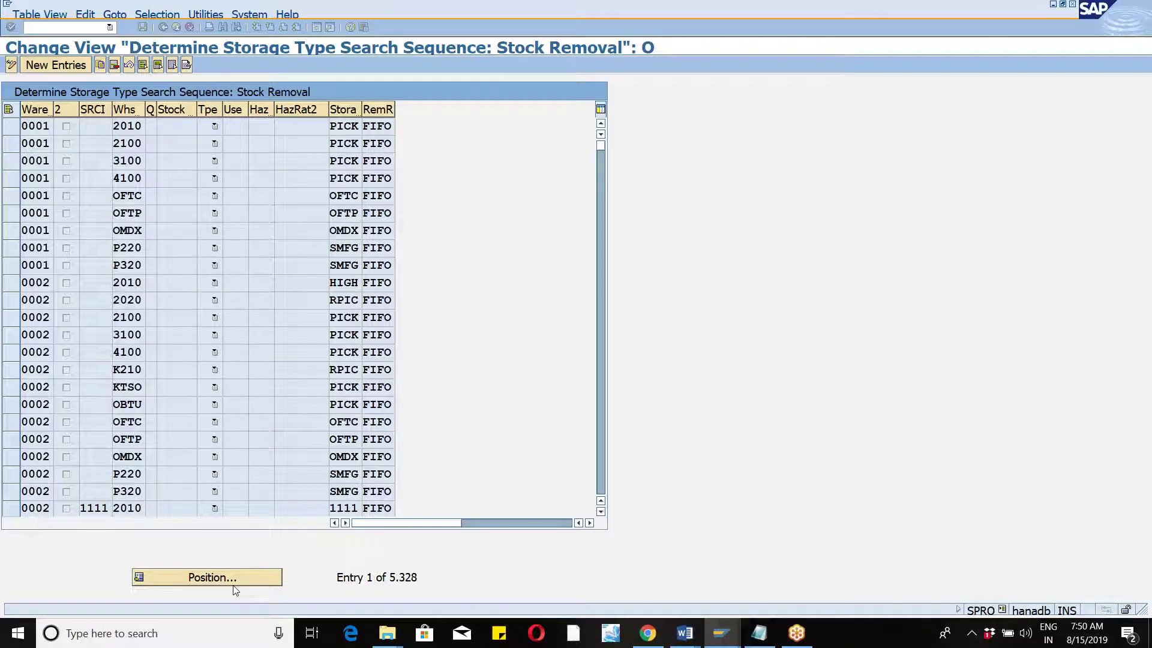
Assign search sequence ZCMP to WM46's first process type 2010 entry, save it under the proposed customizing request and return to the IMG.
left_click(11, 127)
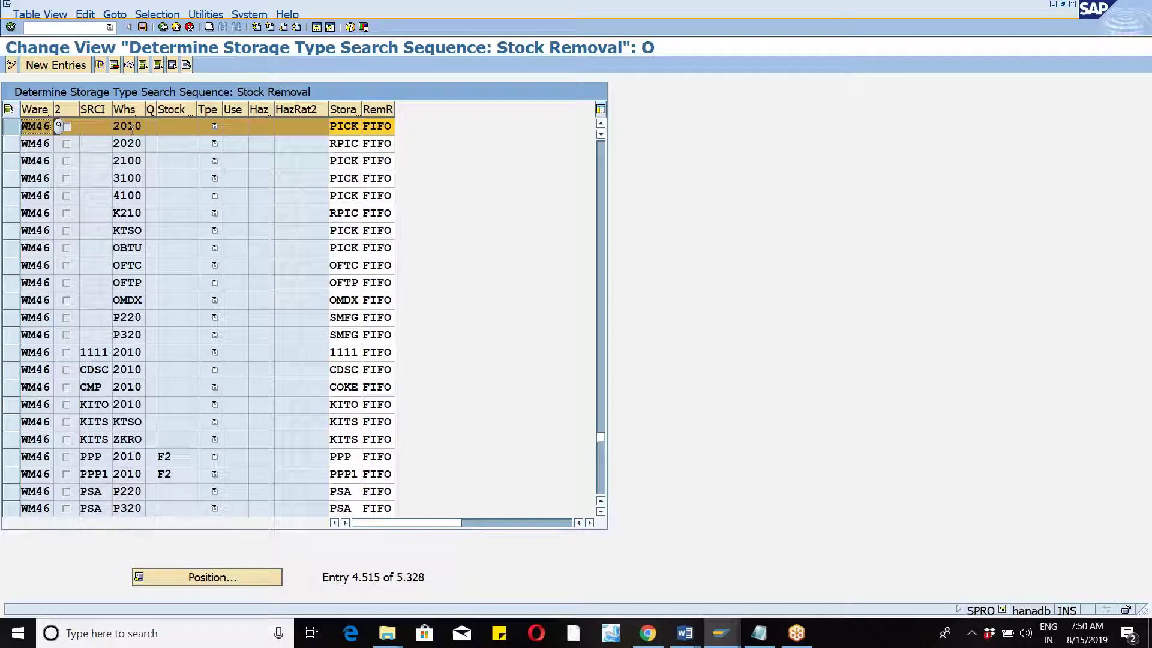
left_click(345, 128)
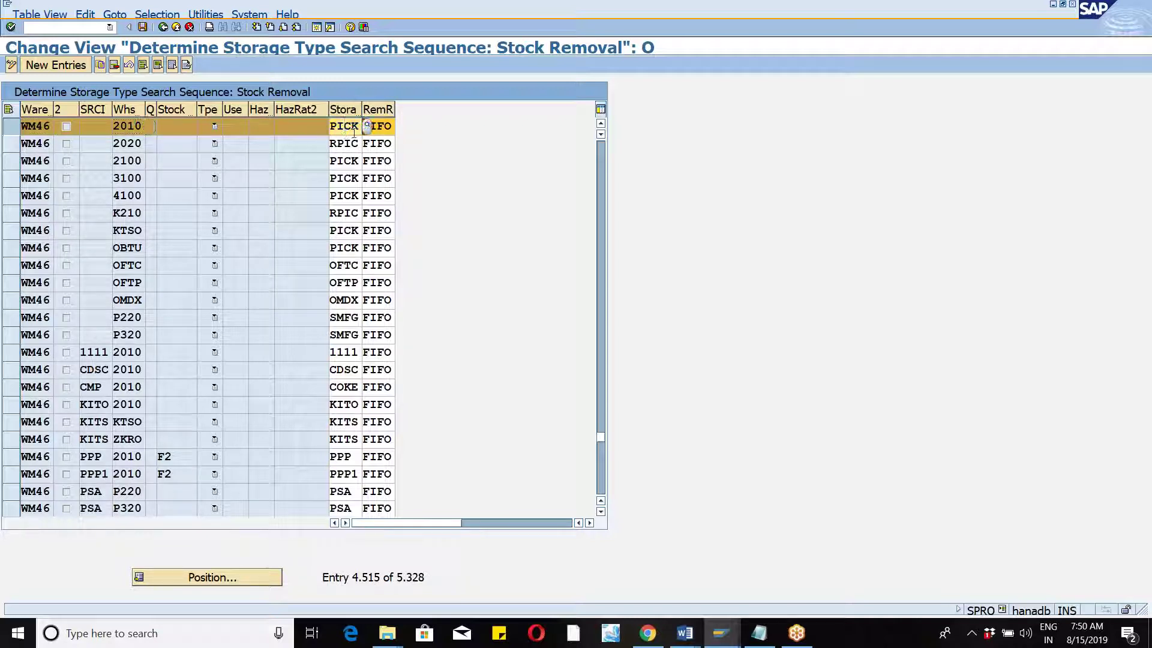
left_click(364, 130)
key("BackSpace")
key("BackSpace")
key("BackSpace")
key("BackSpace")
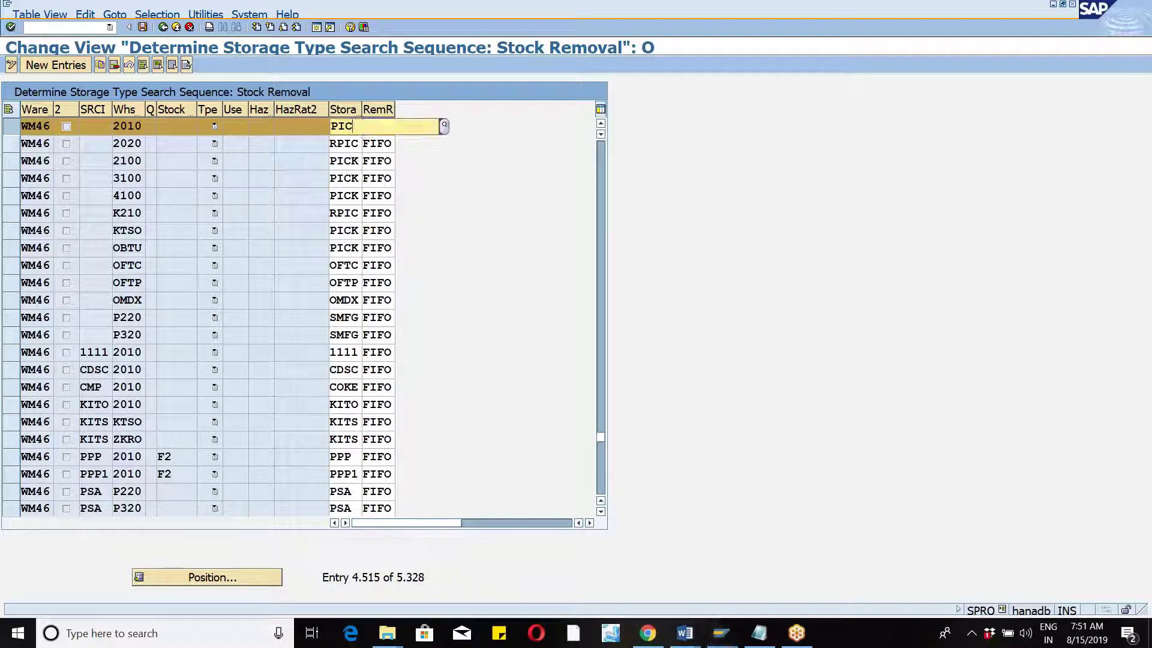
type("z")
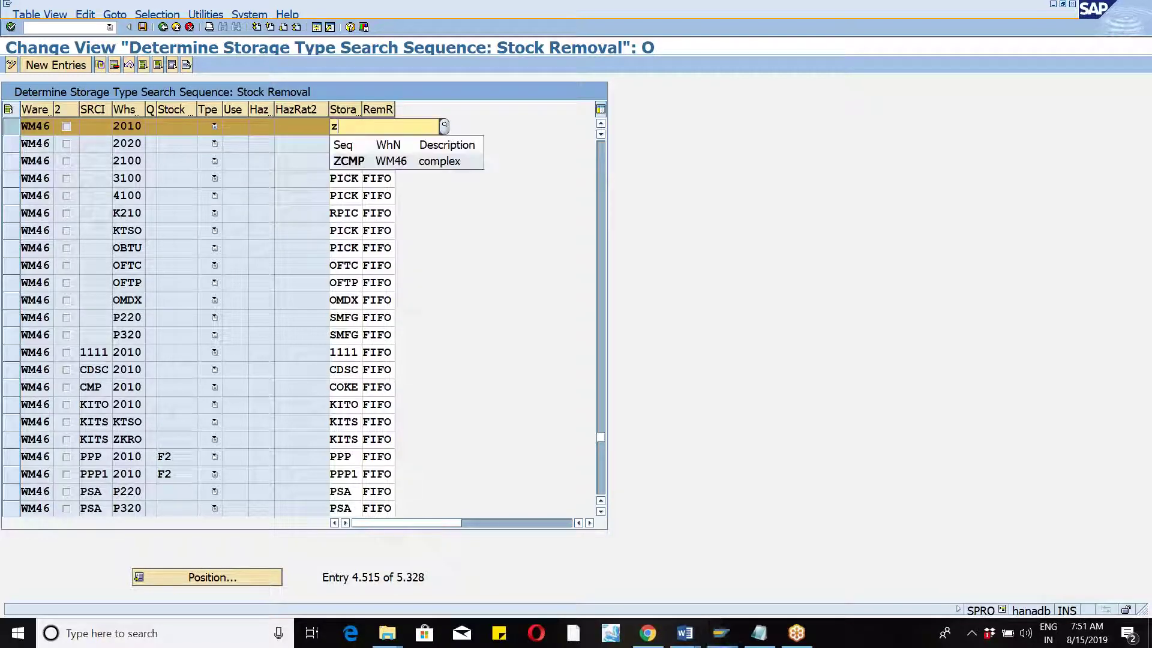
key("Down")
key("Return")
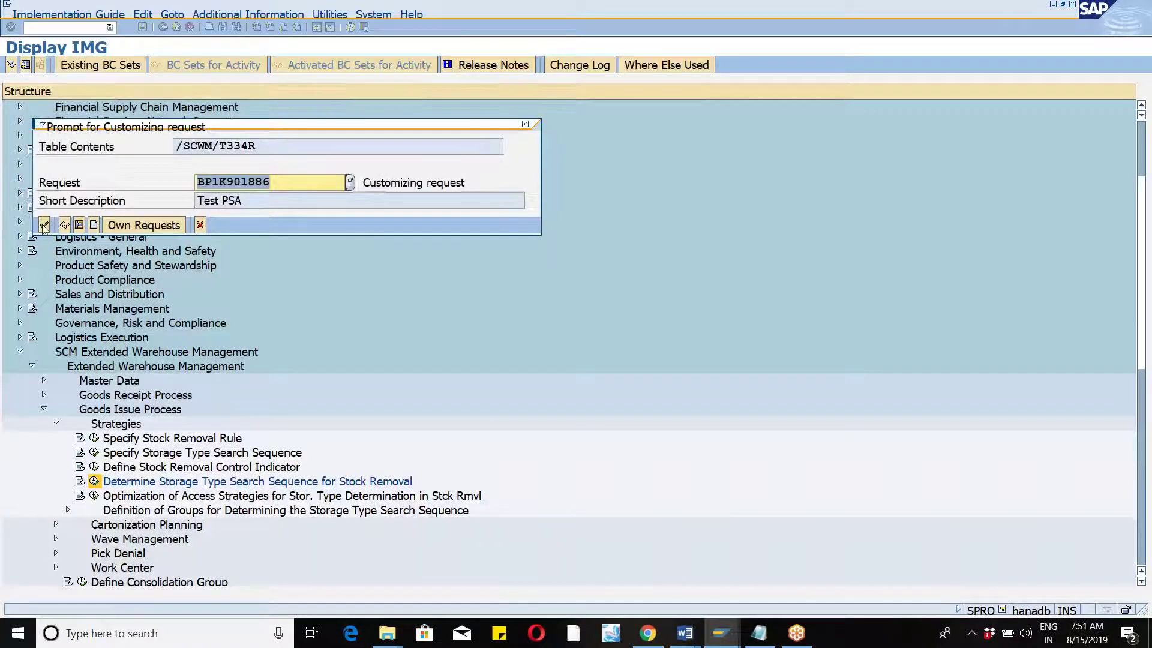
left_click(43, 225)
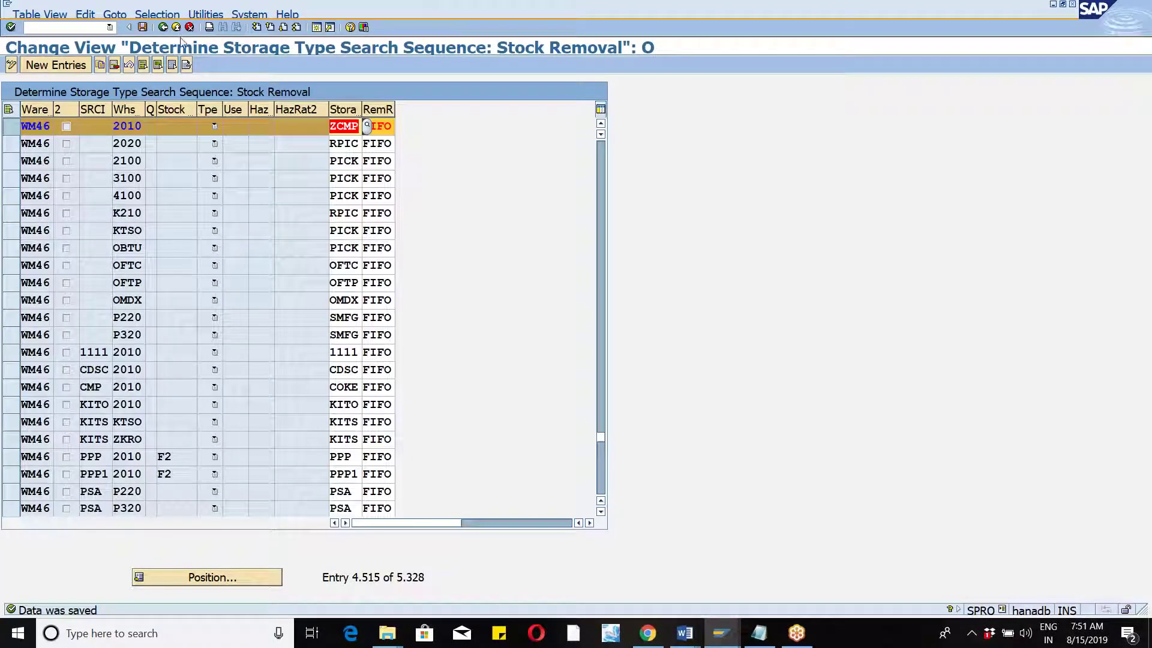
left_click(161, 27)
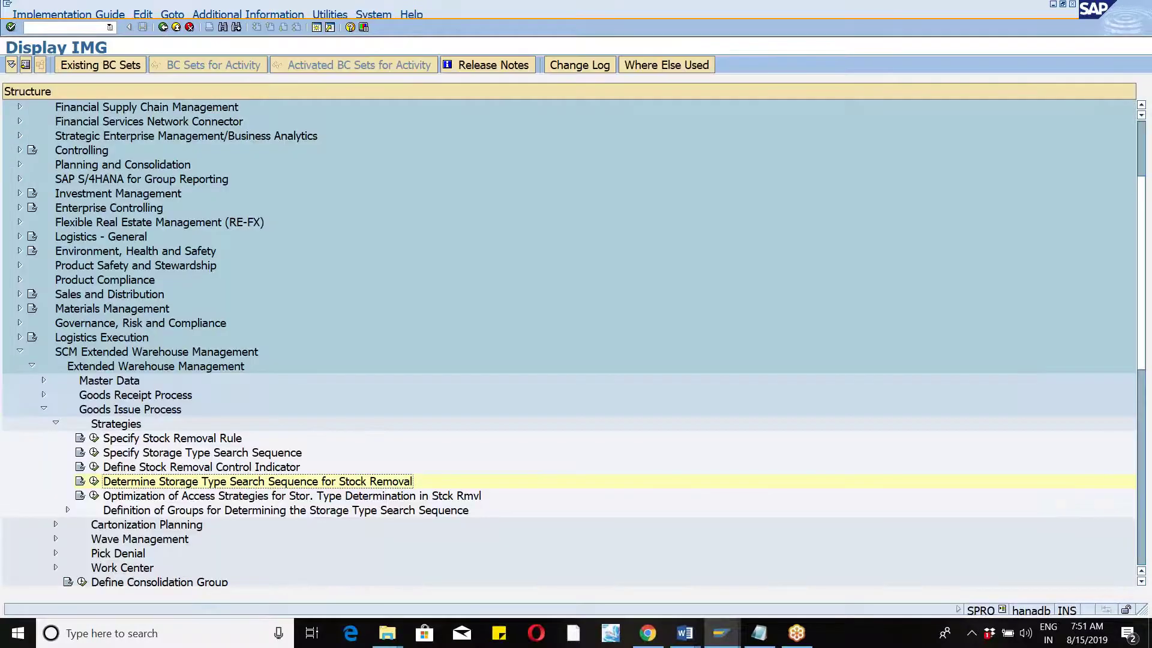
Open the optimization of access strategies for storage type determination in stock removal and position its list at warehouse WM46.
left_click(94, 496)
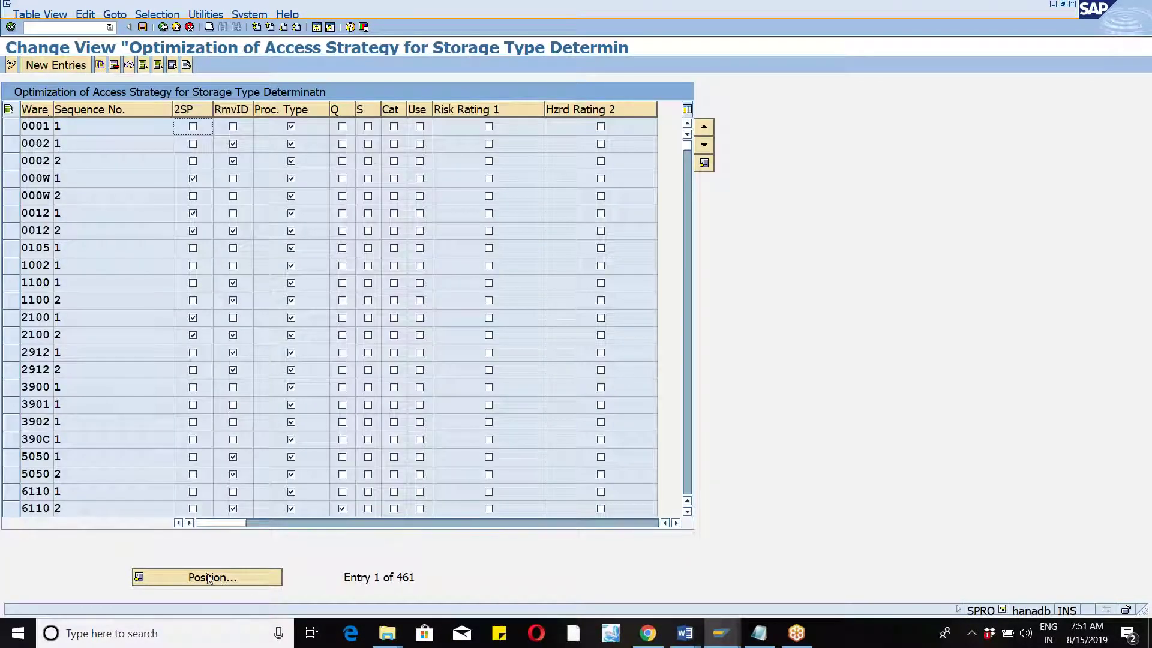
left_click(208, 578)
type("wm46")
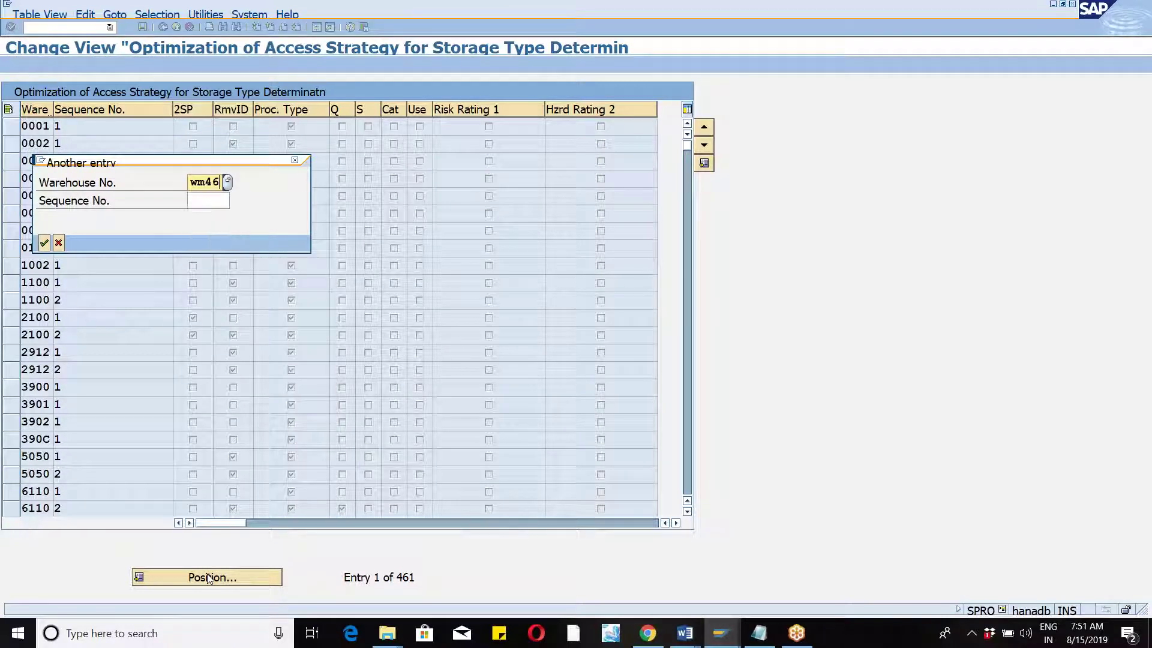
key("Return")
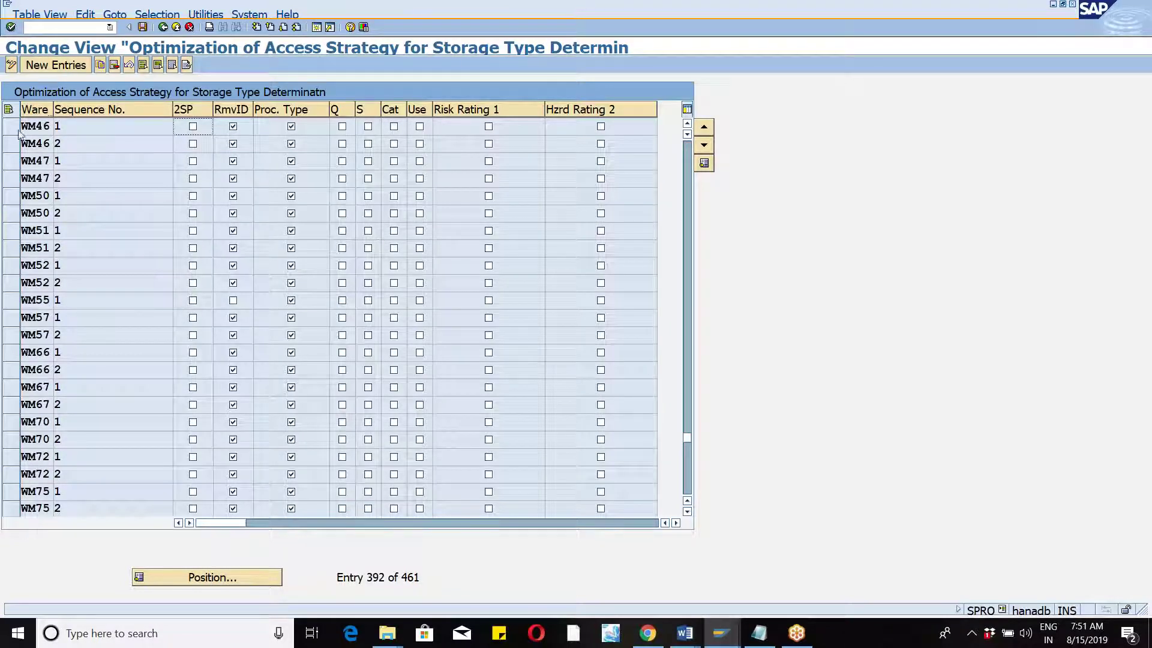
Deselect the RmvID option for WM46's sequence number 1, save under the proposed customizing request and return to the IMG.
left_click(233, 127)
left_click(143, 28)
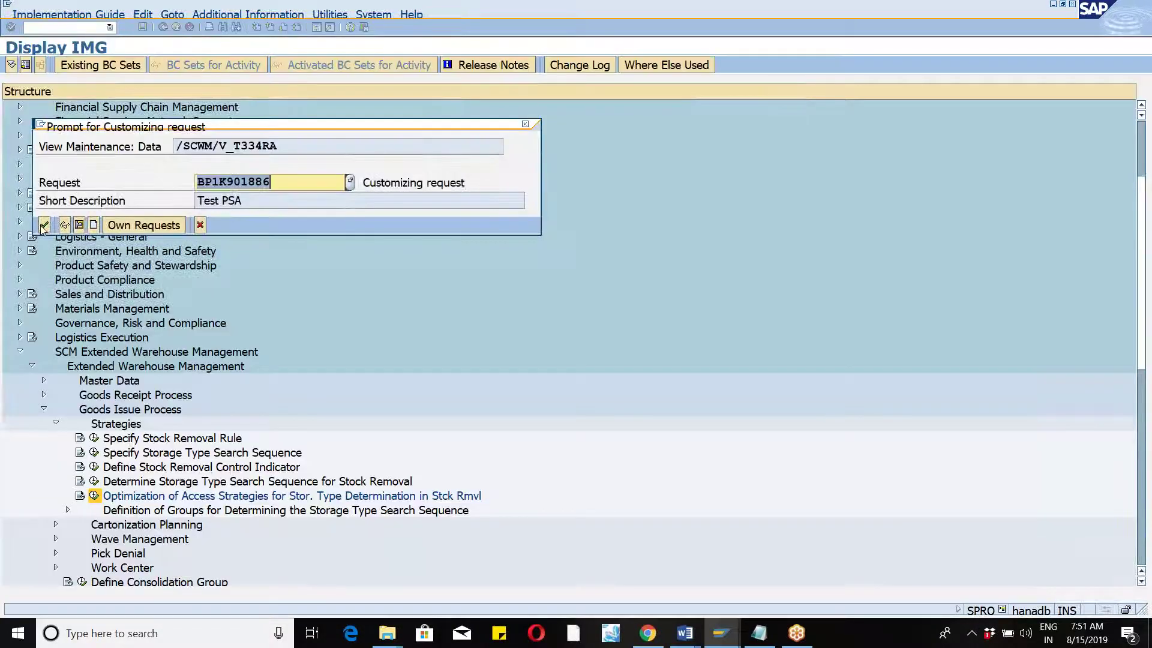
left_click(43, 225)
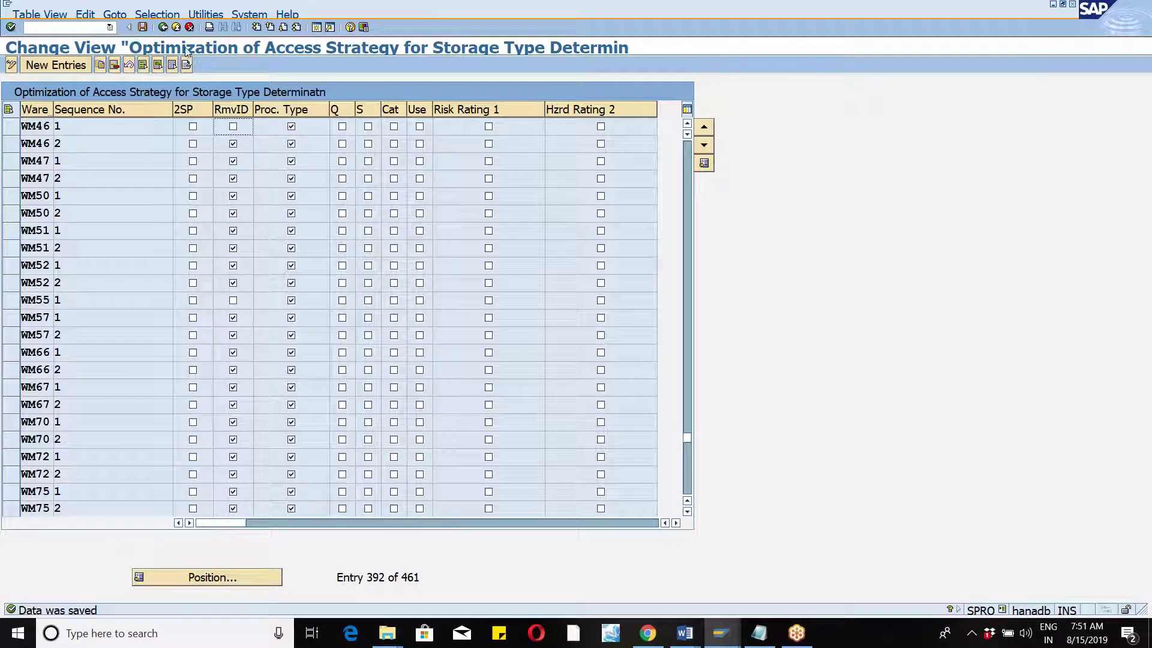
left_click(143, 28)
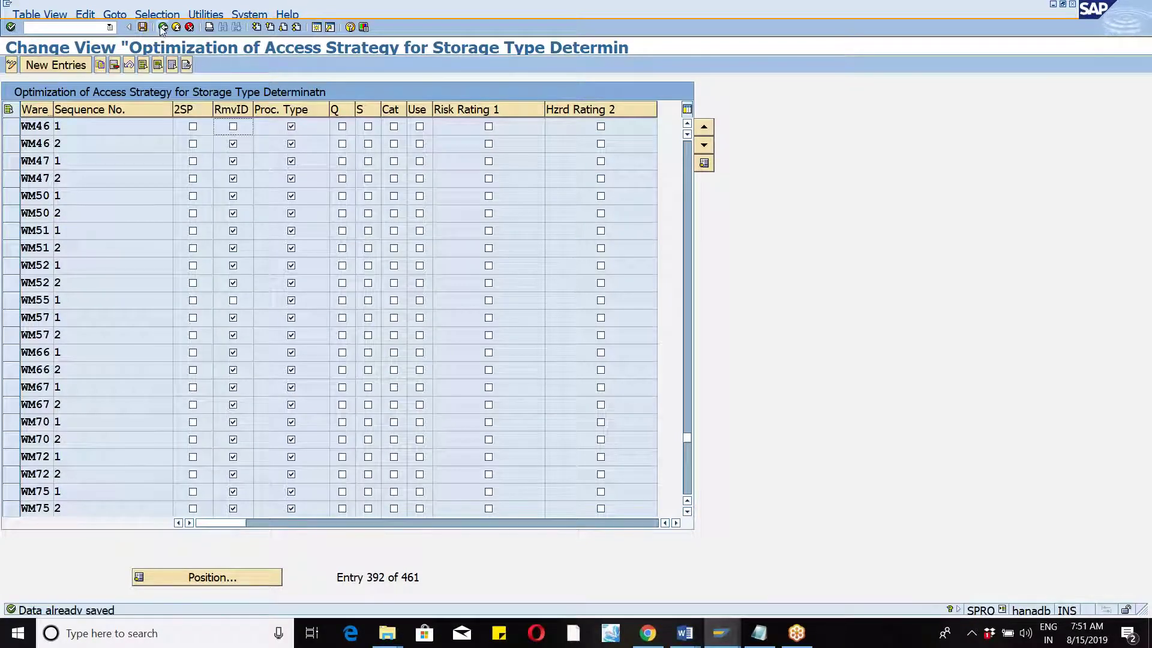
left_click(162, 28)
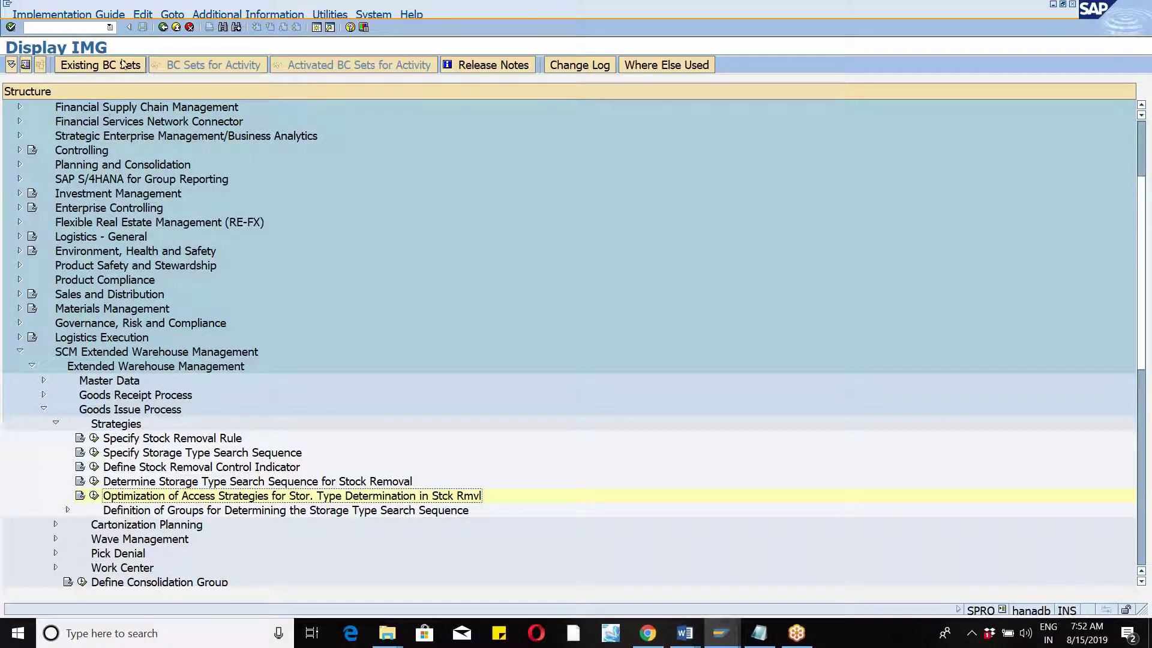
Open the outbound delivery order maintenance transaction /SCWM/PRDO.
left_click(111, 28)
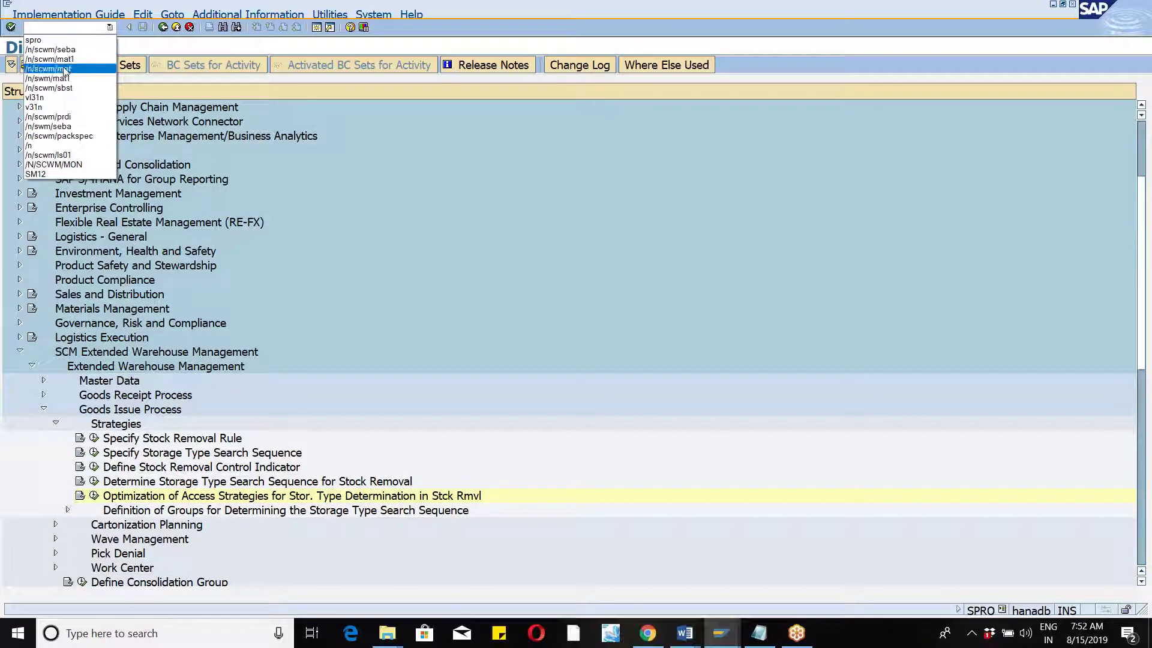
left_click(61, 89)
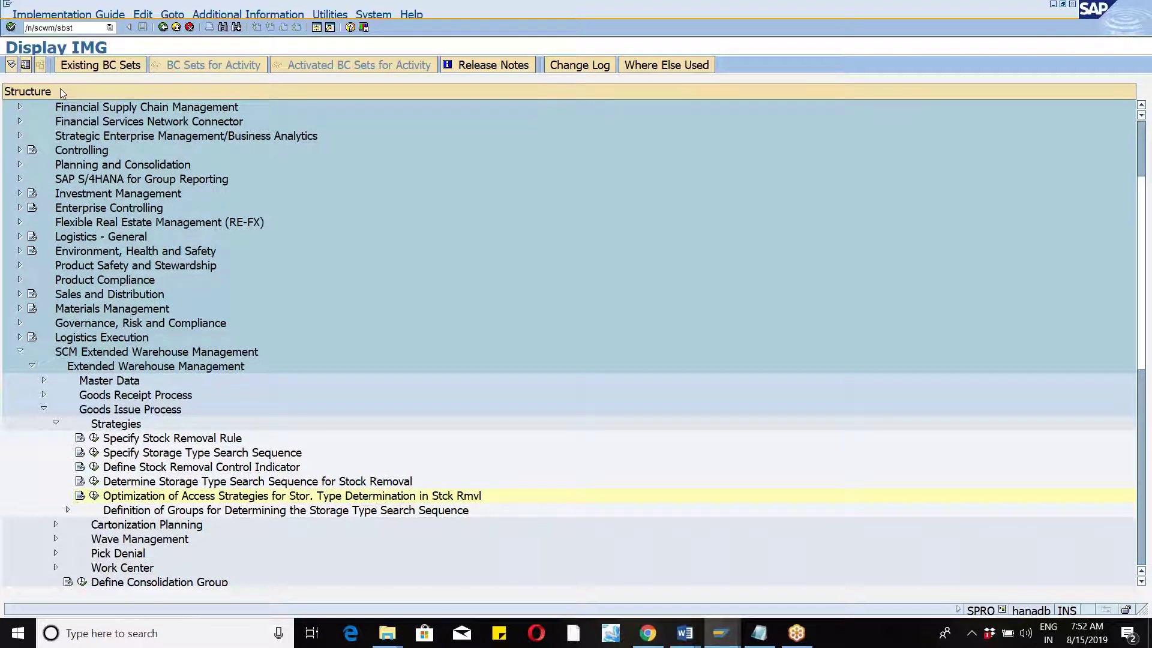
key("BackSpace")
key("BackSpace")
key("BackSpace")
key("BackSpace")
type("mon")
key("Return")
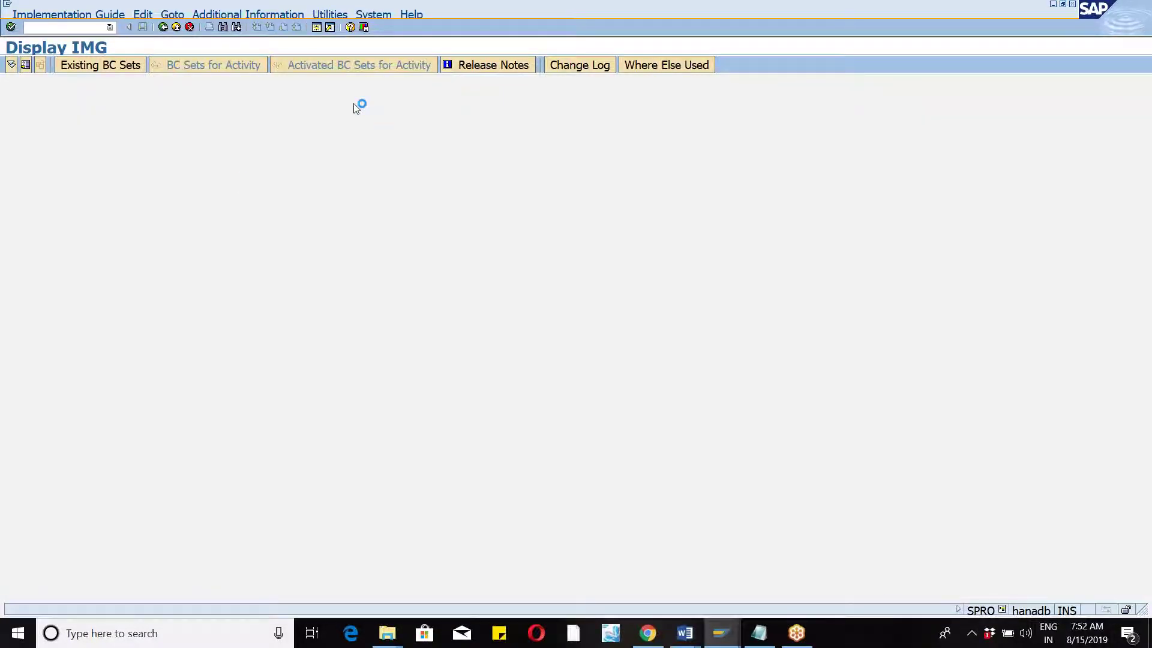
left_click(44, 297)
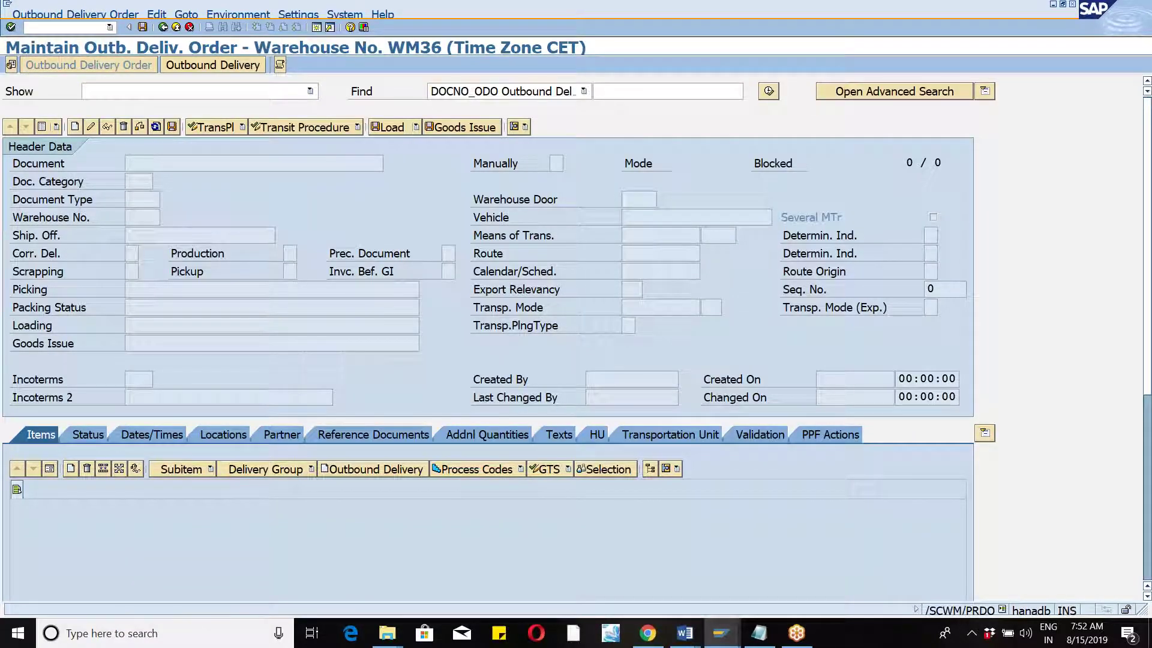
Set the default values to warehouse WM46 and its party entitled to dispose.
left_click(12, 66)
type("wm46")
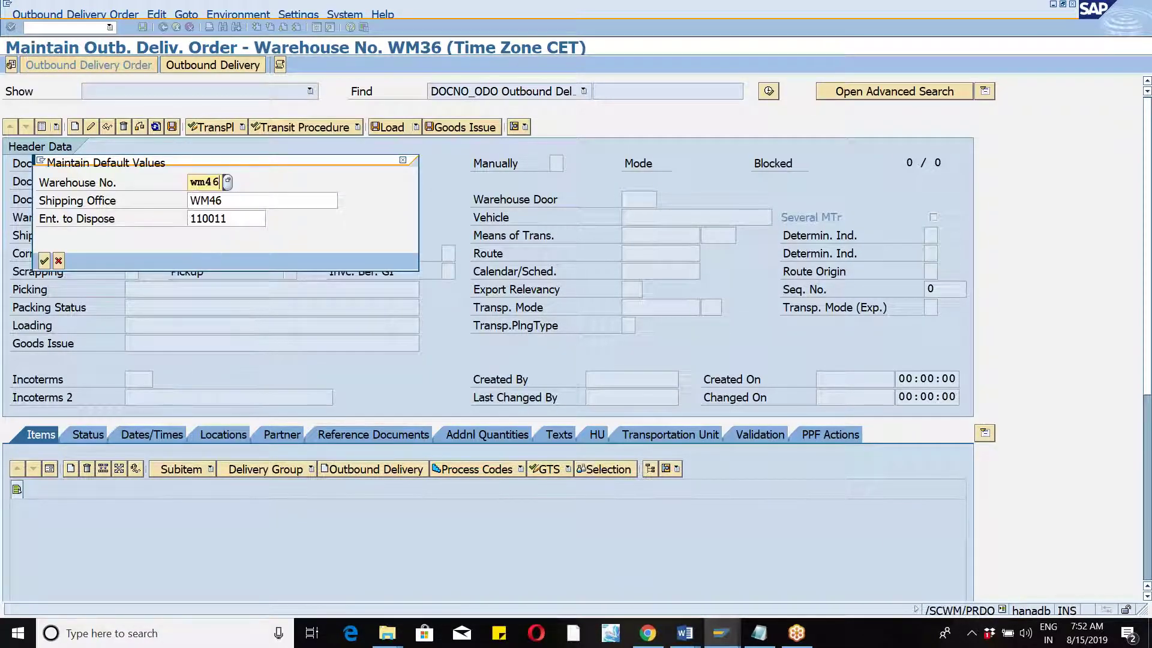
key("Tab")
key("Tab")
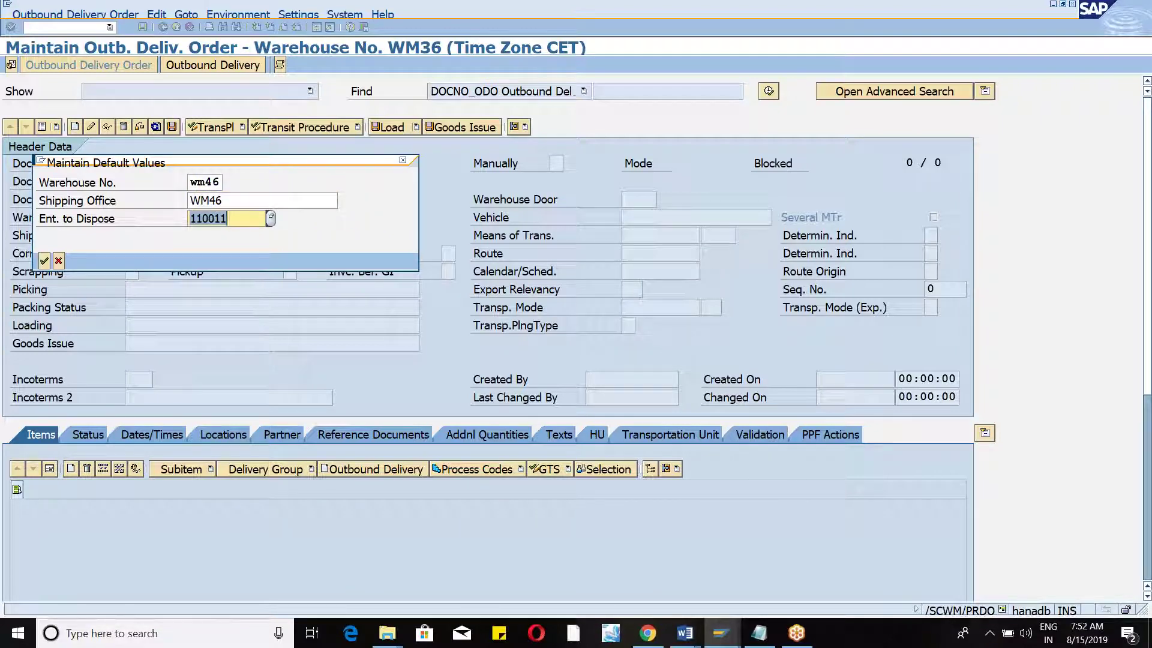
key("F4")
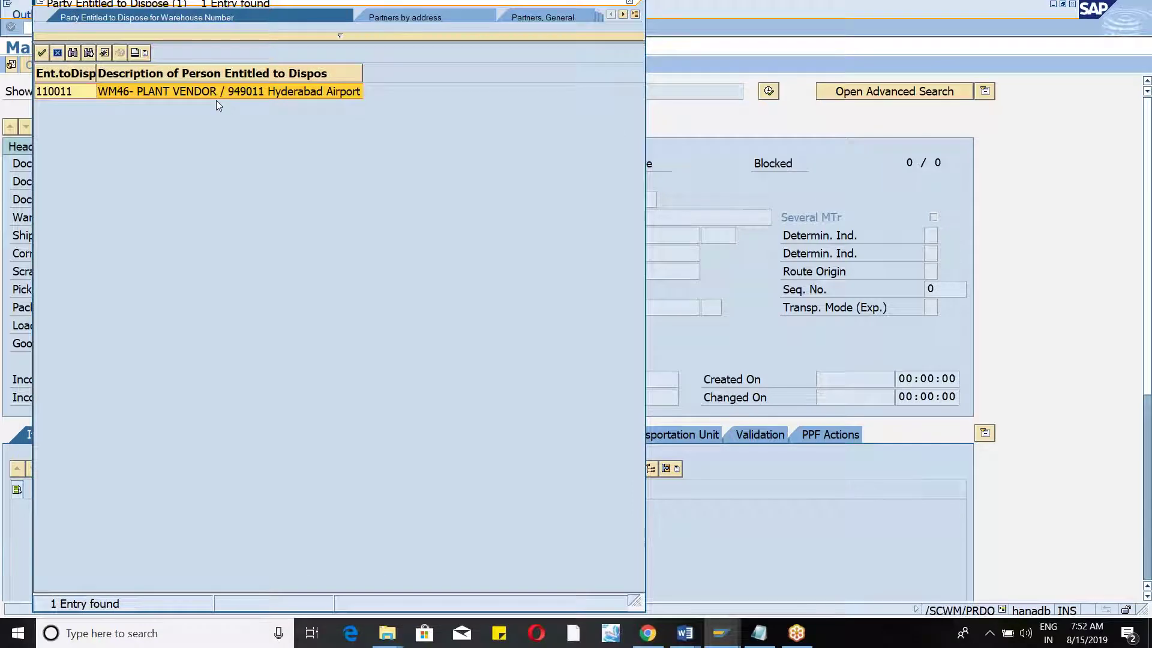
double_click(214, 94)
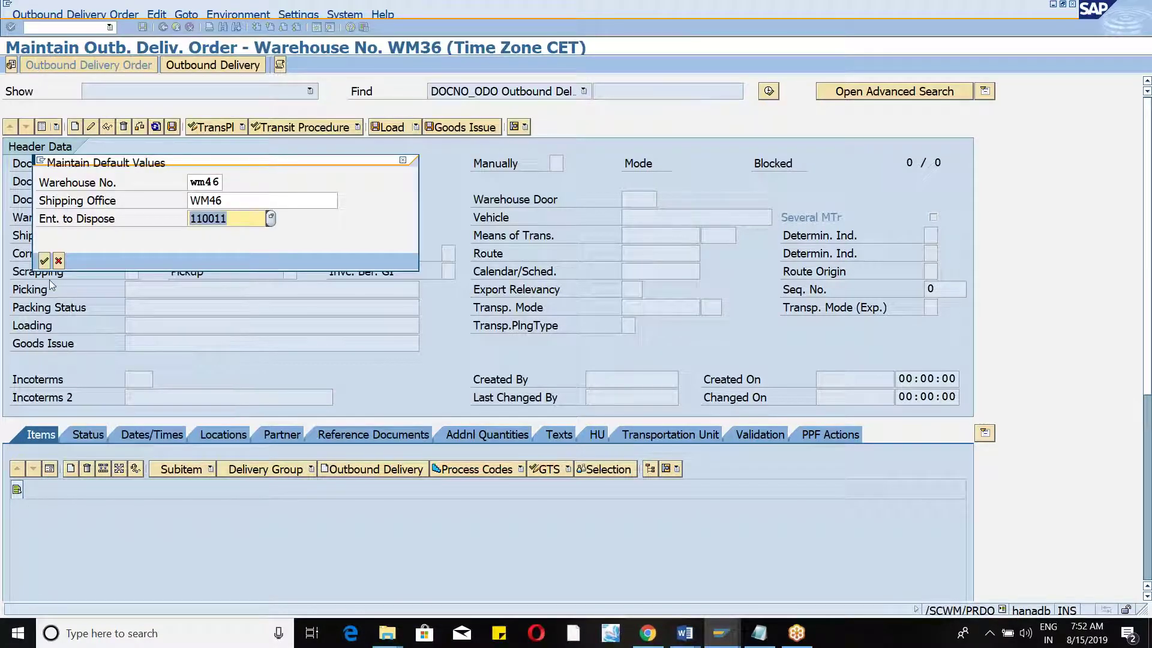
left_click(45, 261)
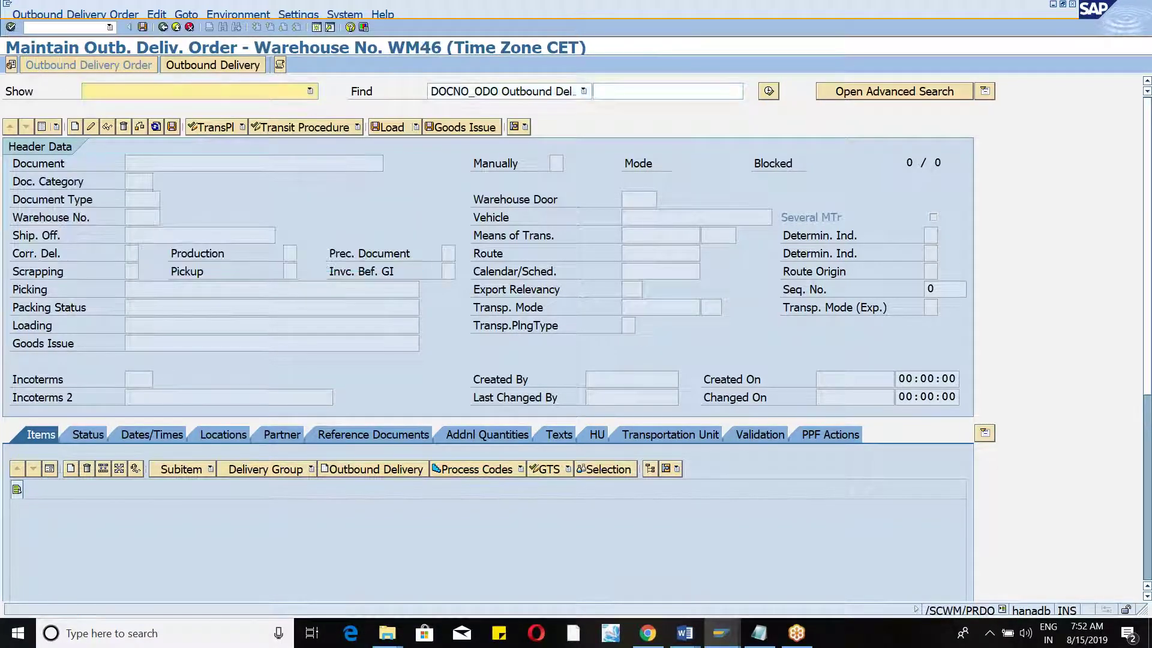
Search for WM46's outbound delivery orders, examine the sales order among item 10's reference documents, and leave the transaction.
left_click(767, 93)
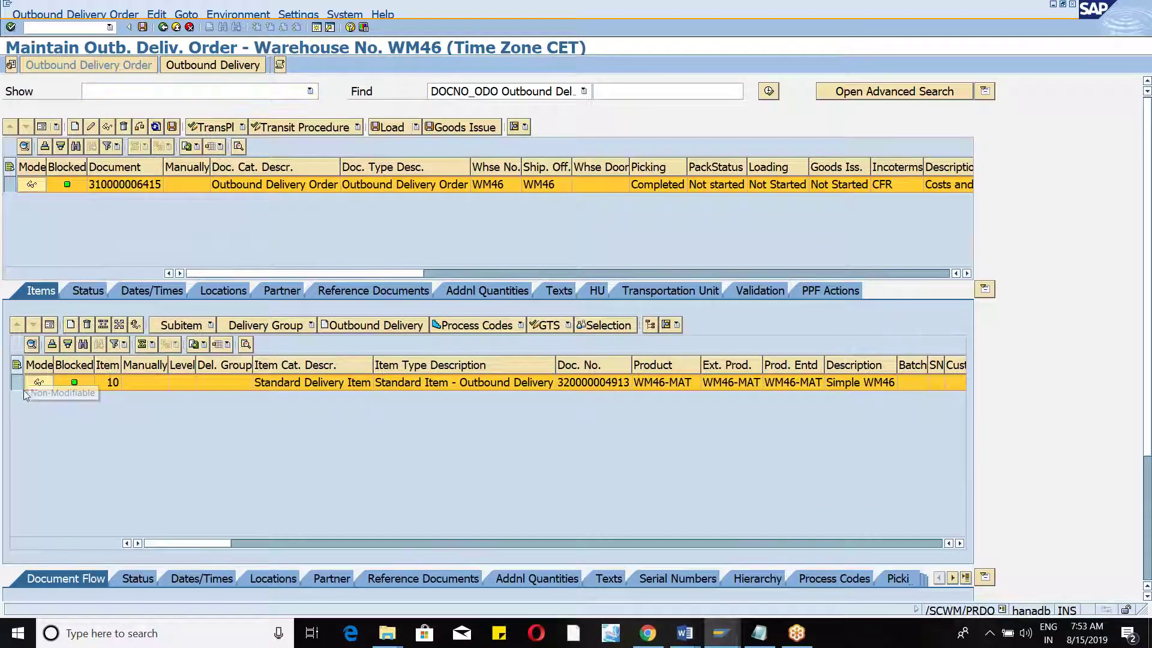
left_click(17, 384)
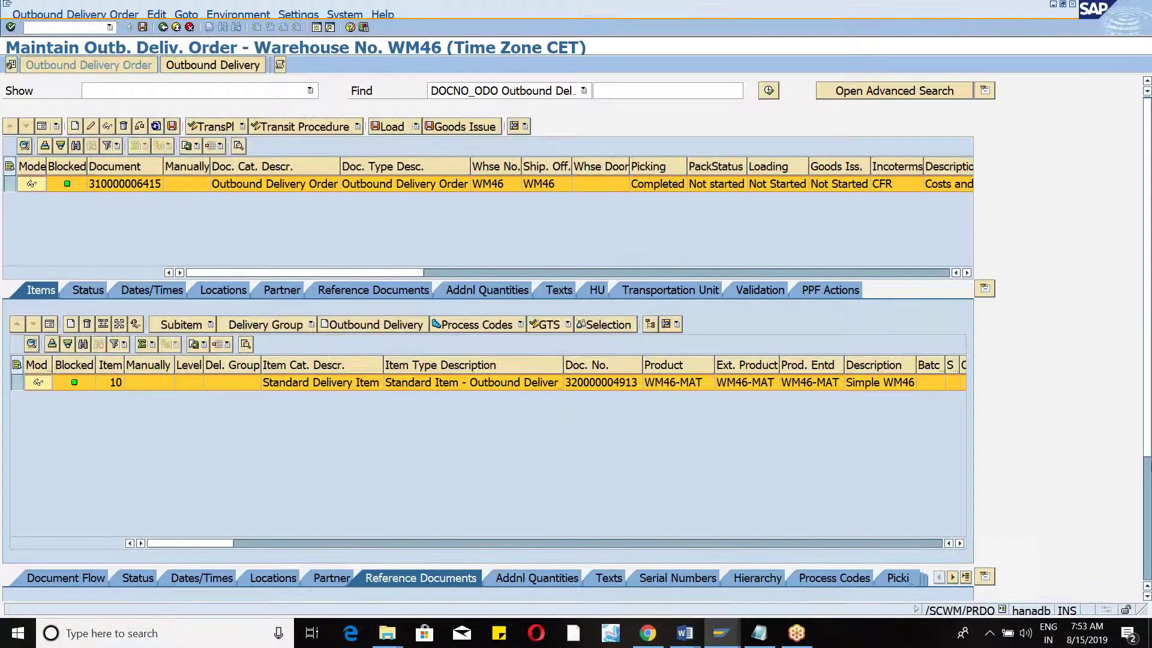
left_click_drag(1148, 308, 1148, 444)
left_click(360, 542)
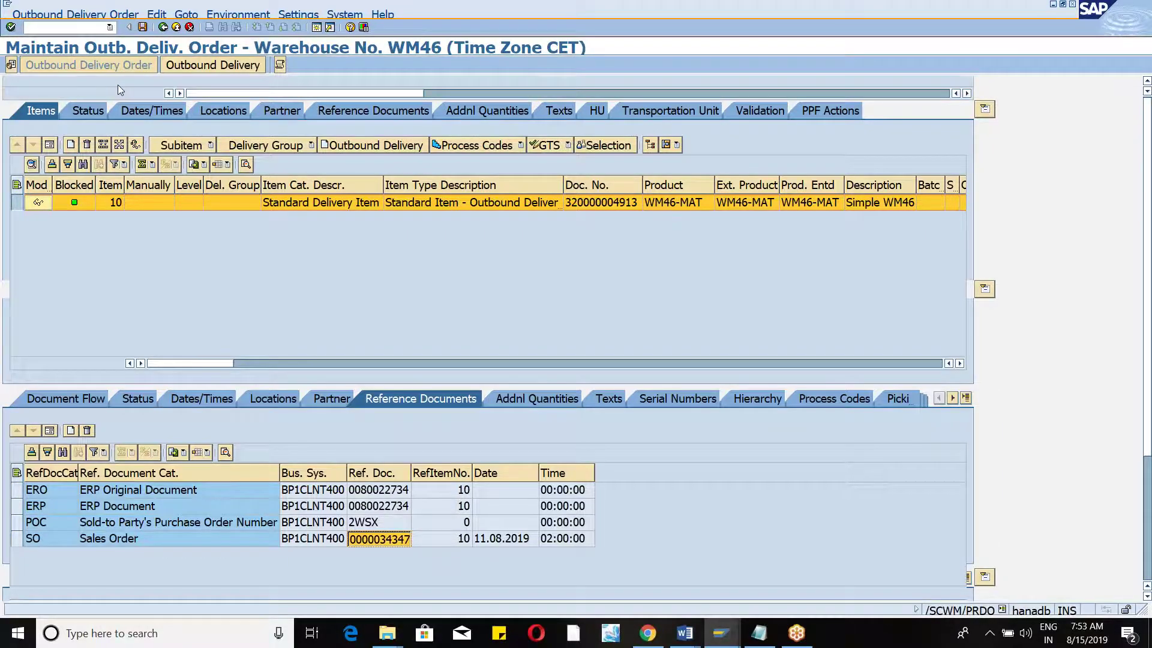
scroll(117, 85, "up", 5)
key("F3")
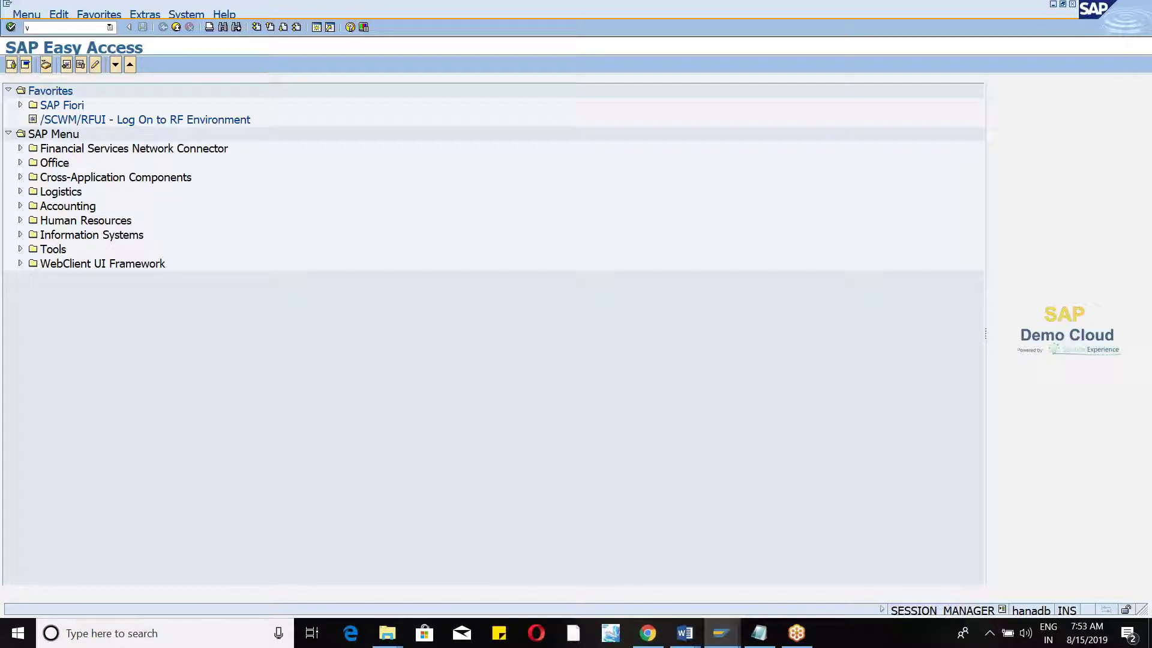
Open sales document creation with transaction VA01 and set the order type to zor.
type("va01")
key("Return")
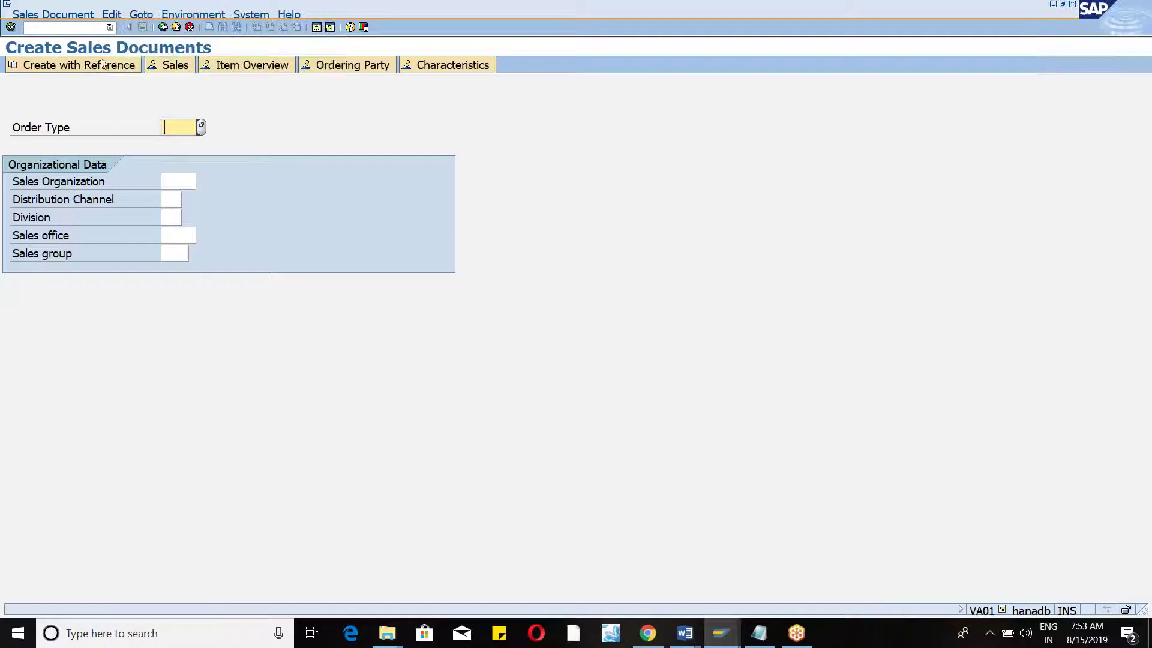
left_click(92, 66)
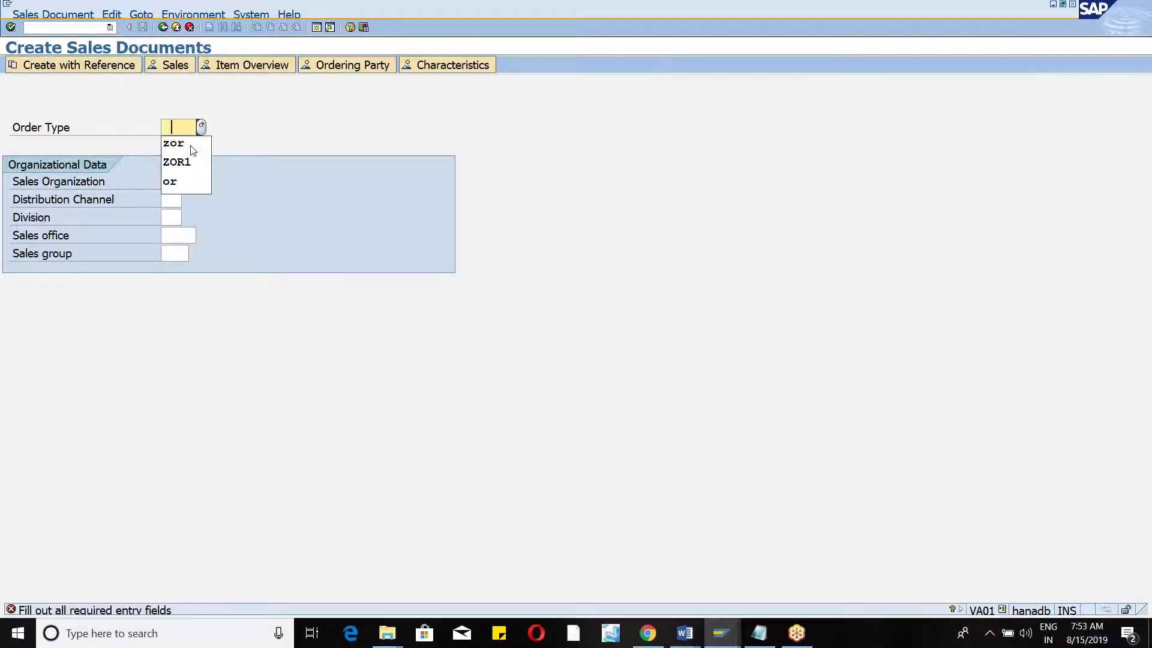
left_click(189, 146)
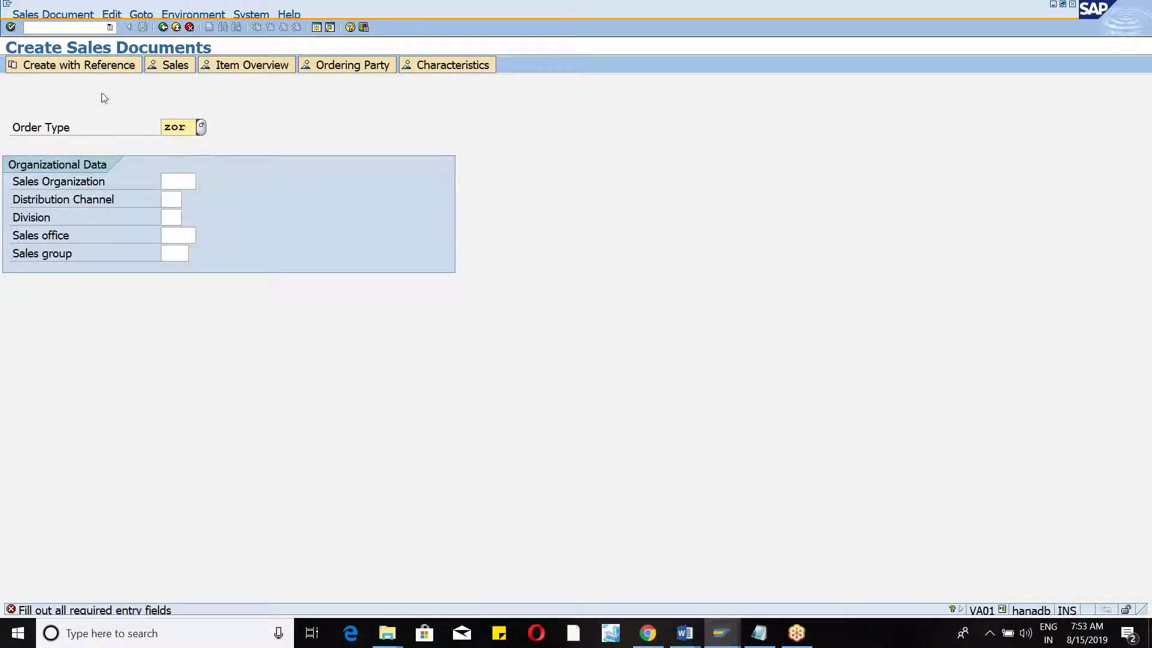
Create the ZOR order with reference to the previously copied sales order and acknowledge the bill of material message.
key("F8")
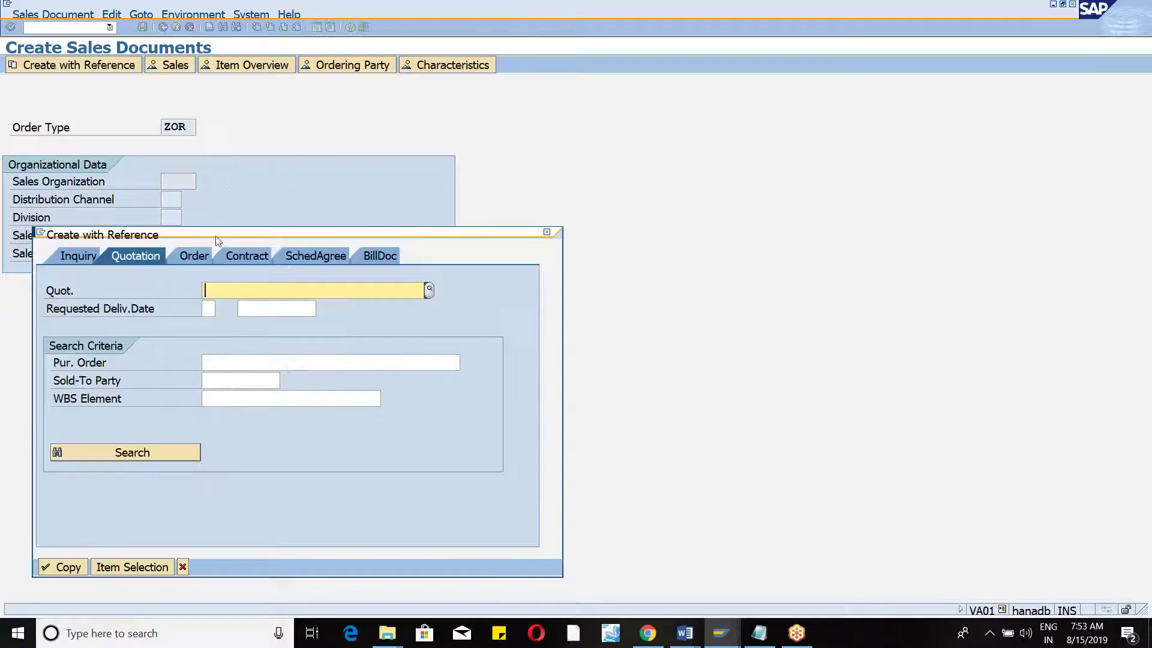
left_click(201, 257)
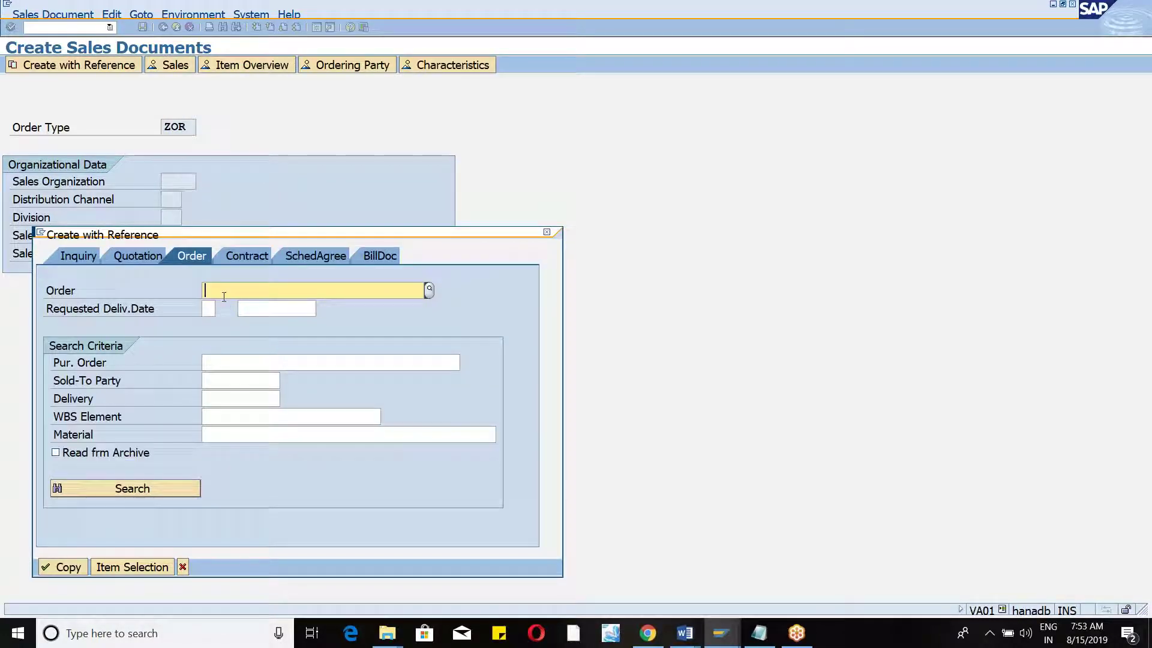
key("ctrl+v")
left_click(63, 567)
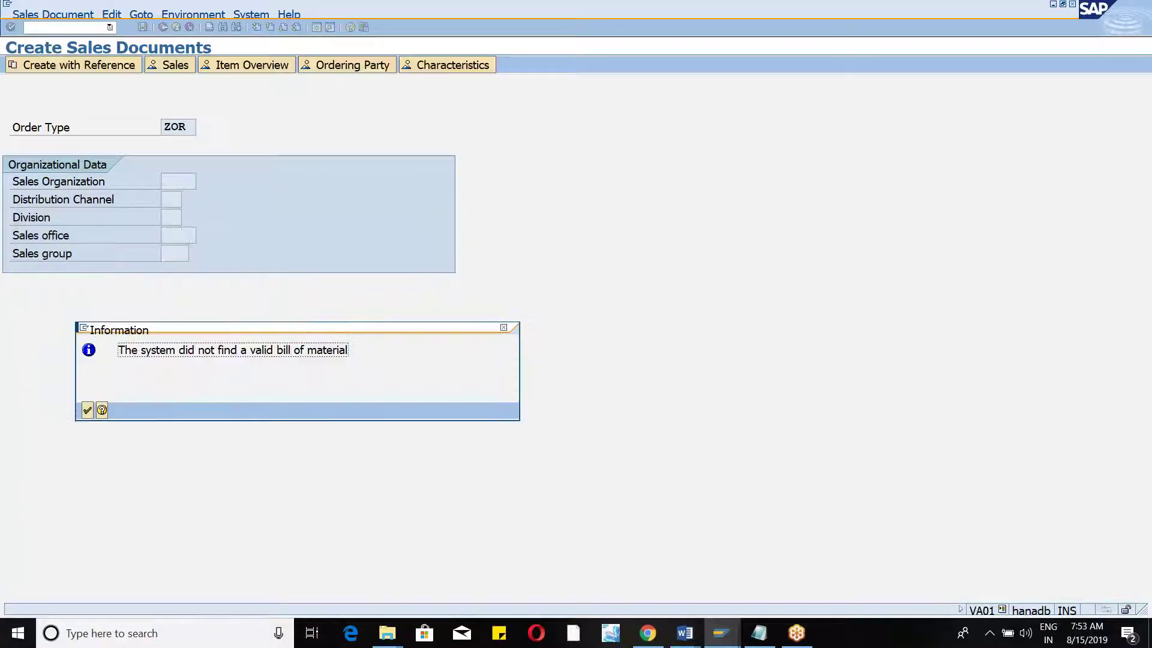
left_click(90, 413)
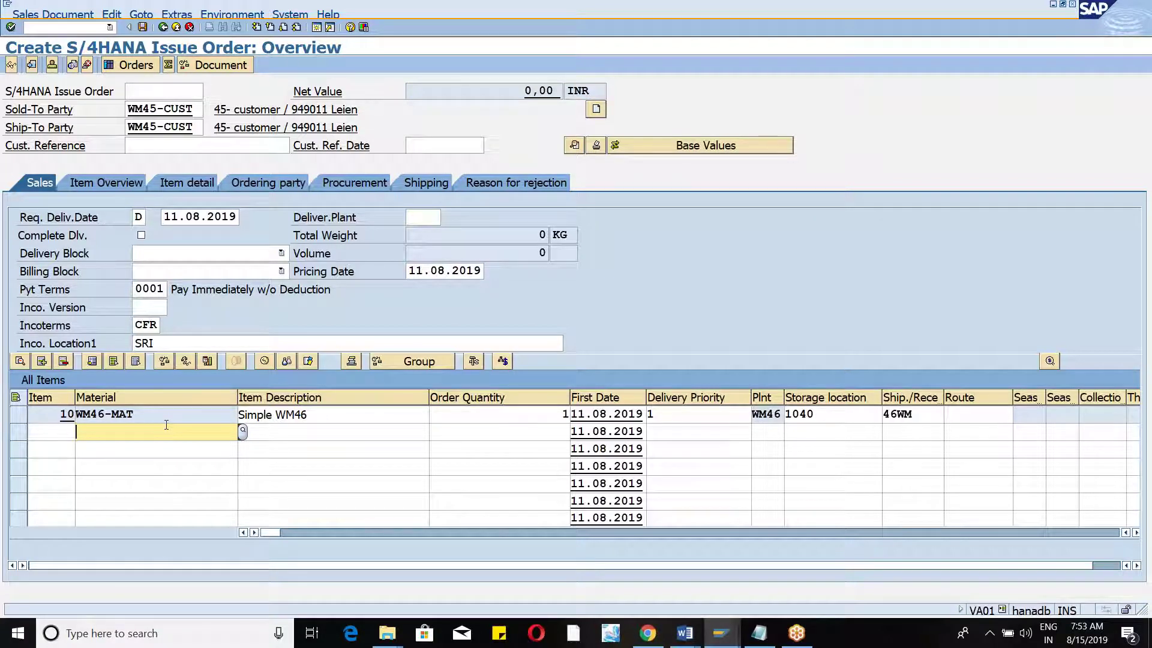
Delete item 10 with material WM46-MAT from the order and enter eee as the customer reference.
left_click(149, 414)
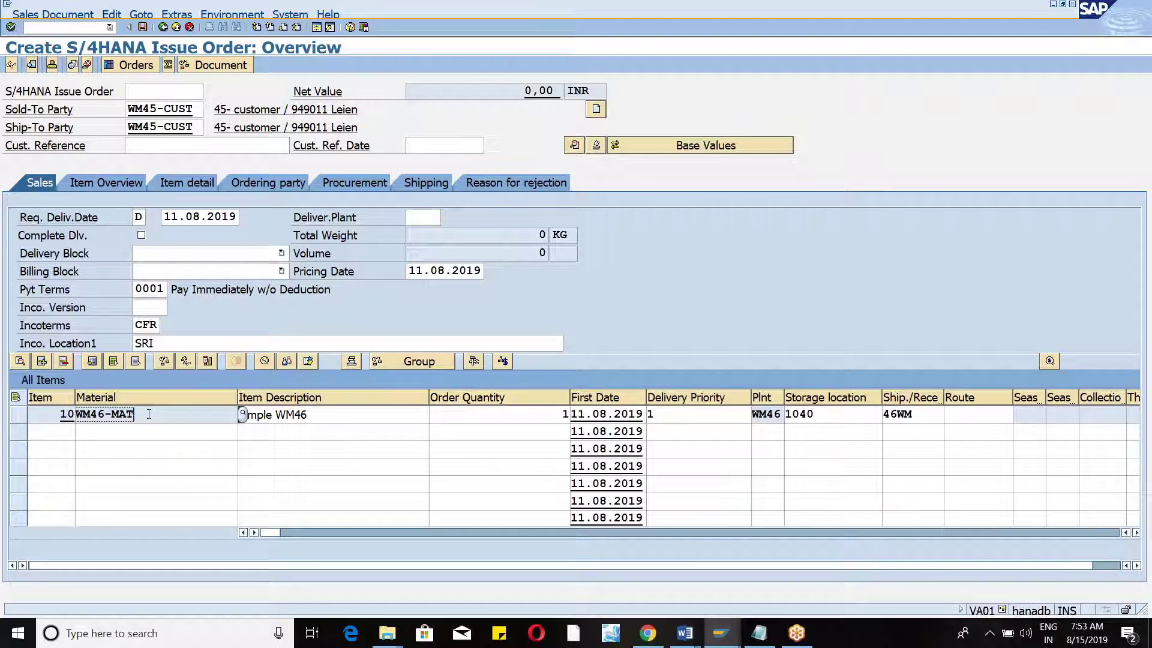
left_click(14, 418)
left_click(63, 364)
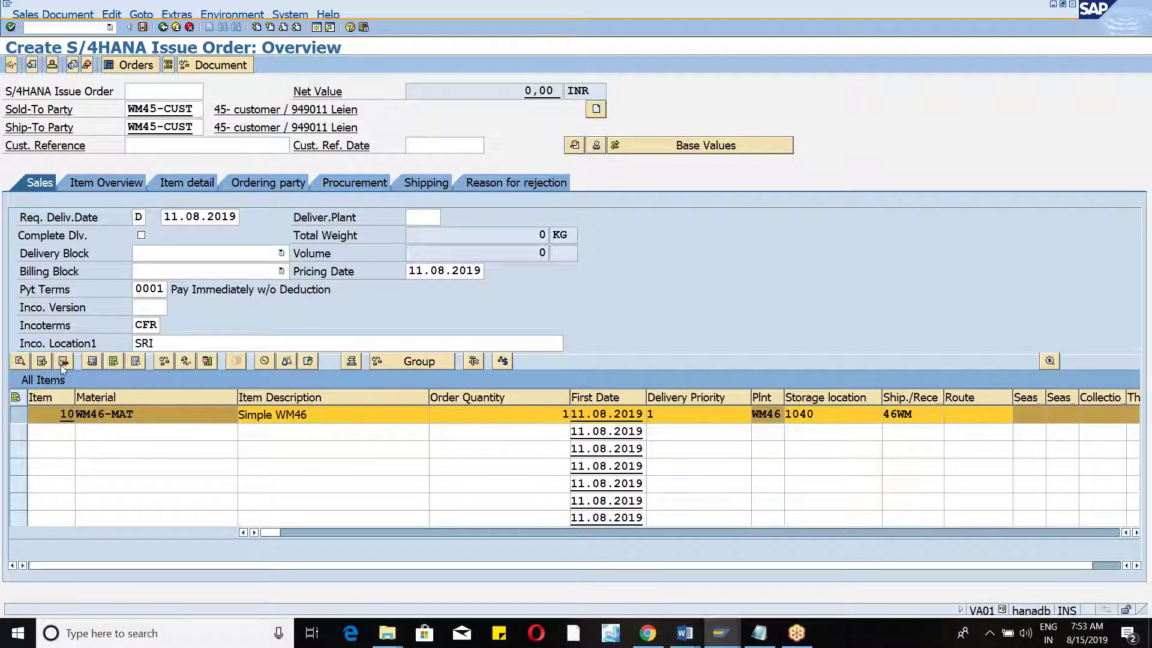
type("eee")
key("Return")
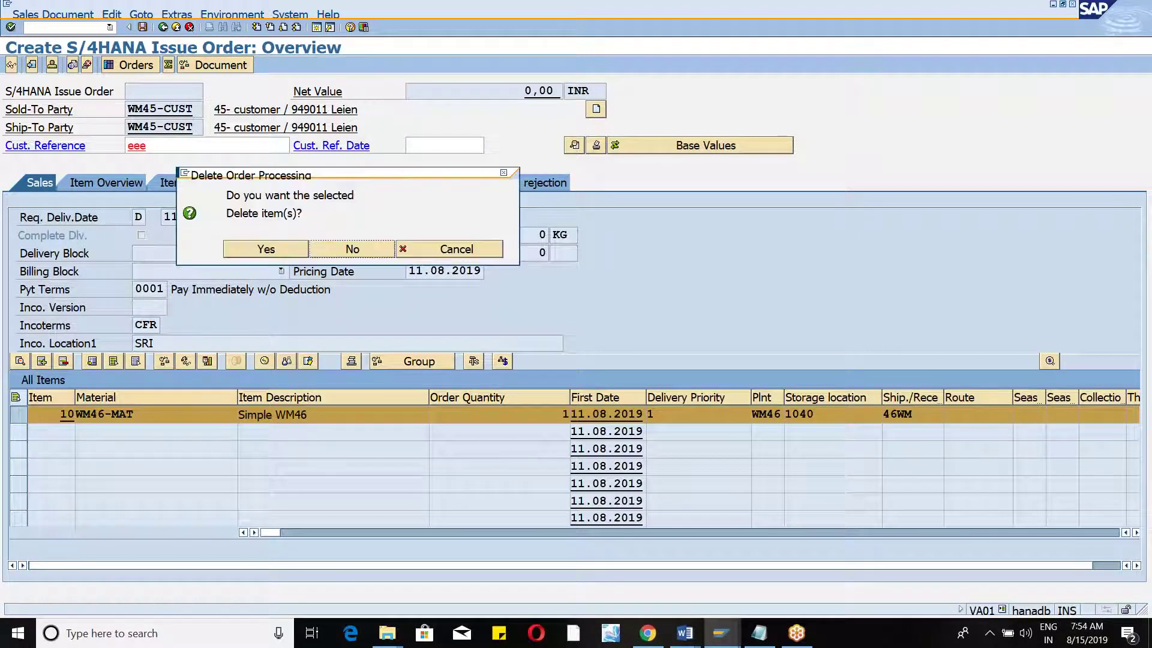
left_click(301, 252)
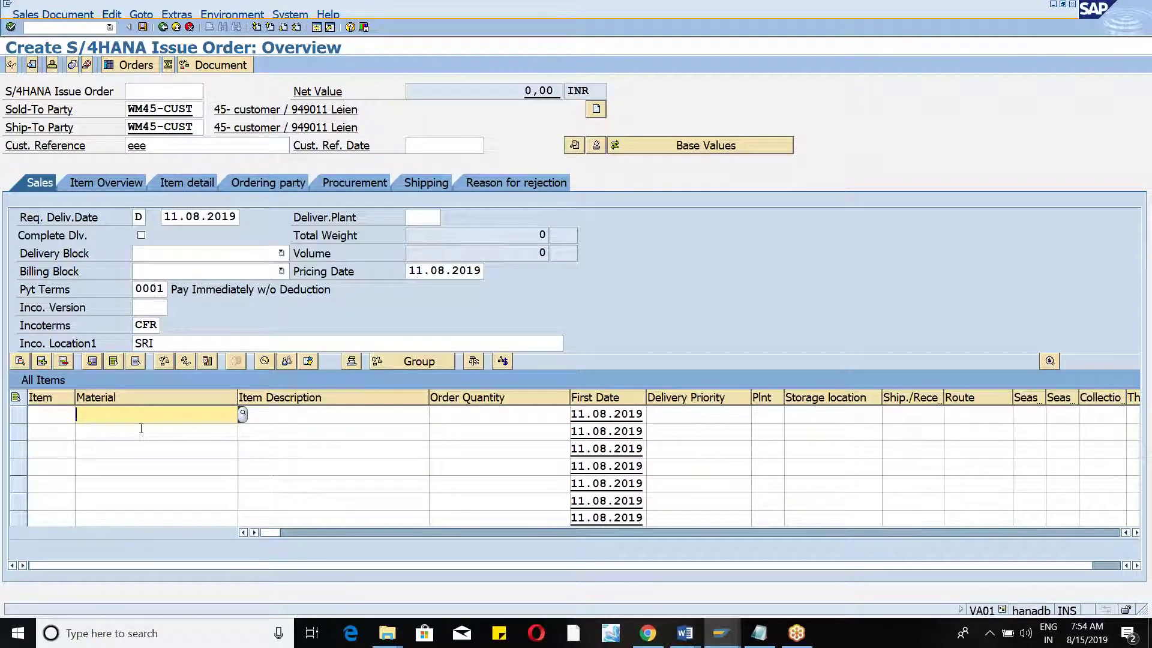
Add material WM46-DEC1 as the order's first item.
type("wm46-")
type("dew")
key("BackSpace")
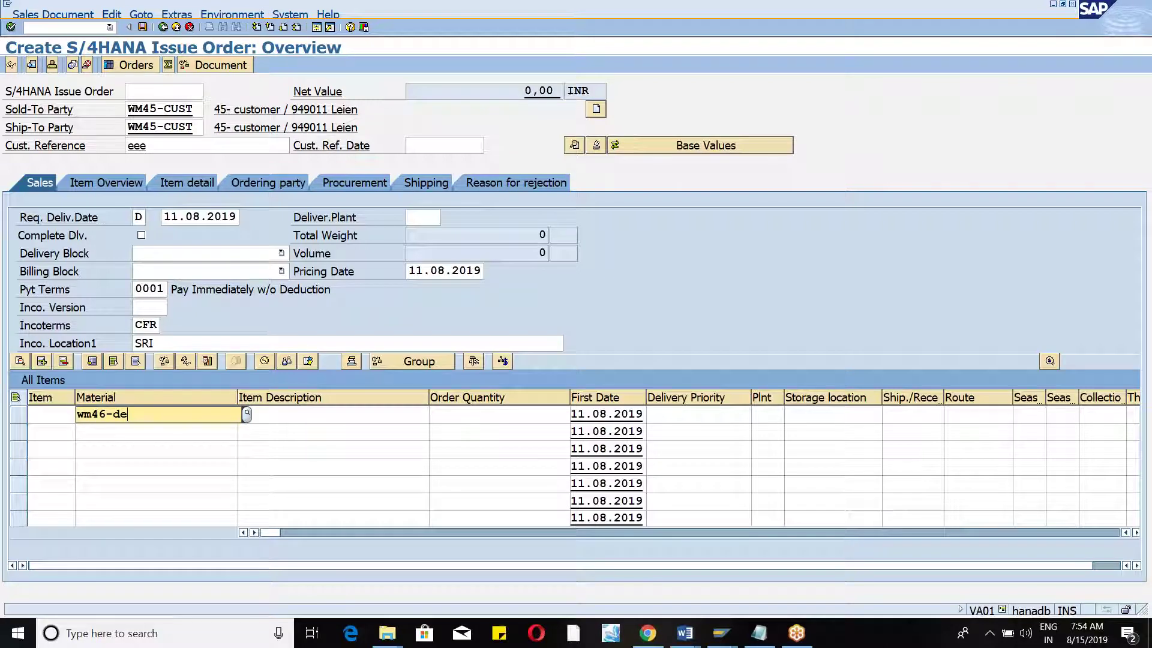
type("c")
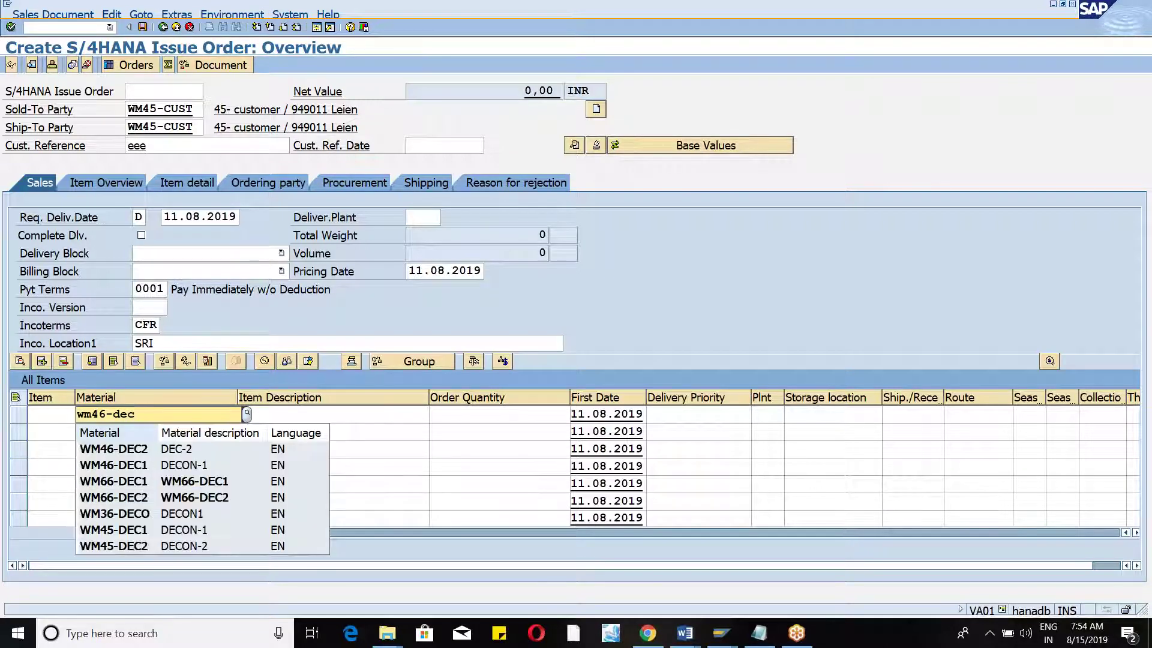
key("Down")
key("Down")
key("Return")
key("Return")
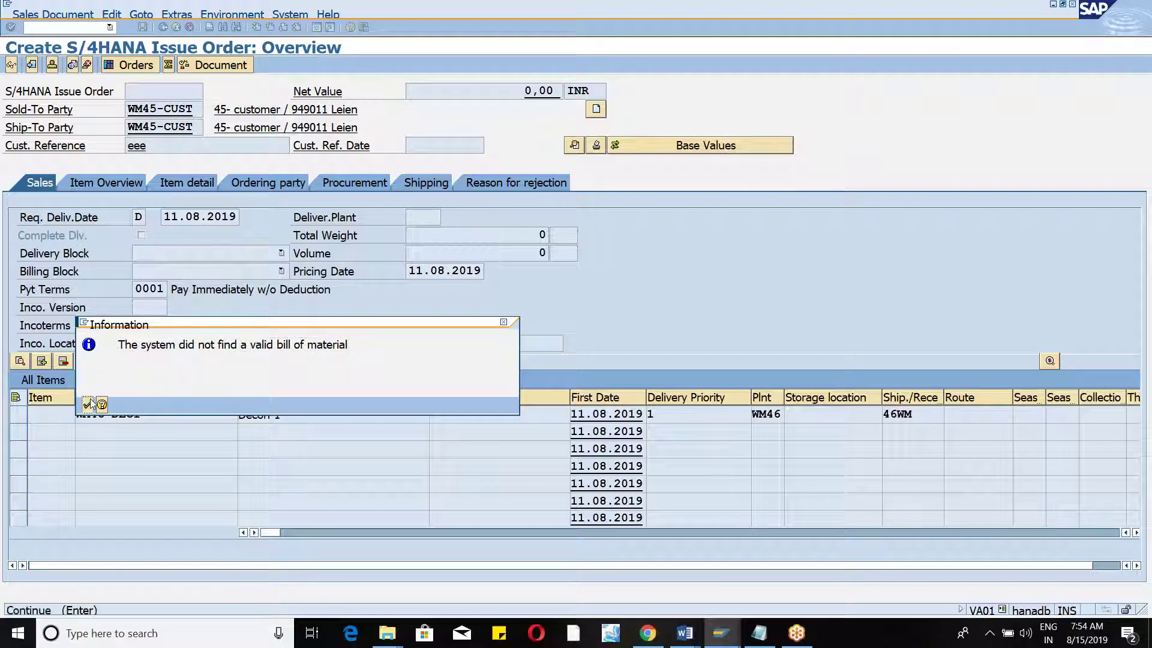
key("Return")
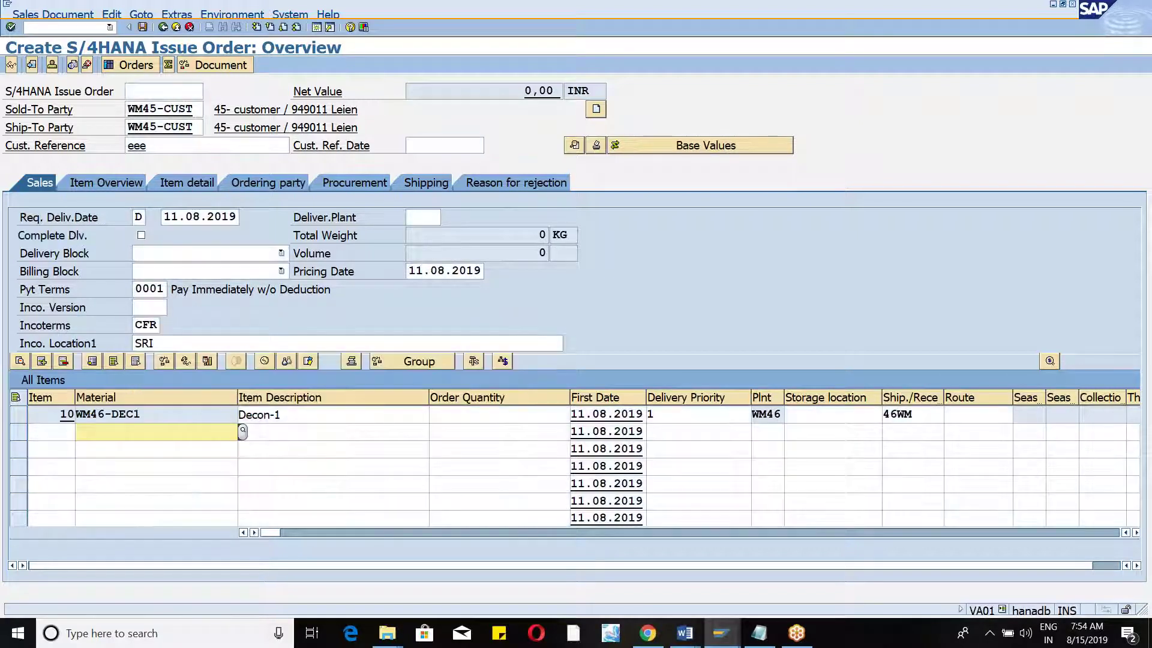
Set the WM46-DEC1 item's order quantity to 1 and its storage location to 1040.
left_click(482, 418)
type("1")
key("Return")
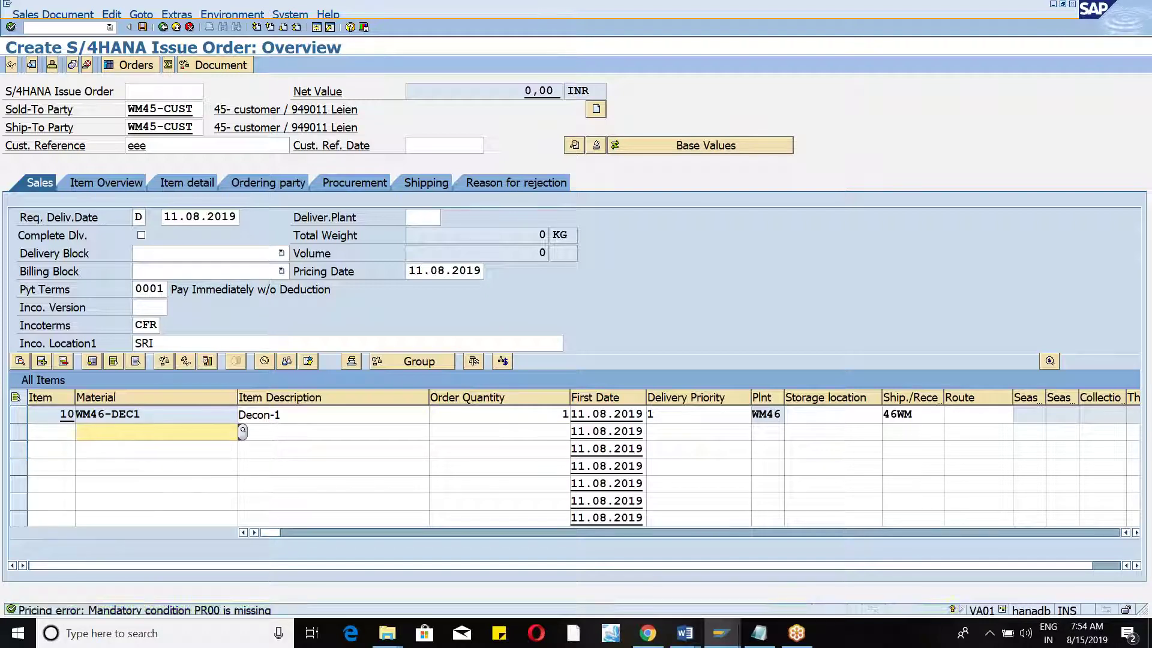
left_click(820, 415)
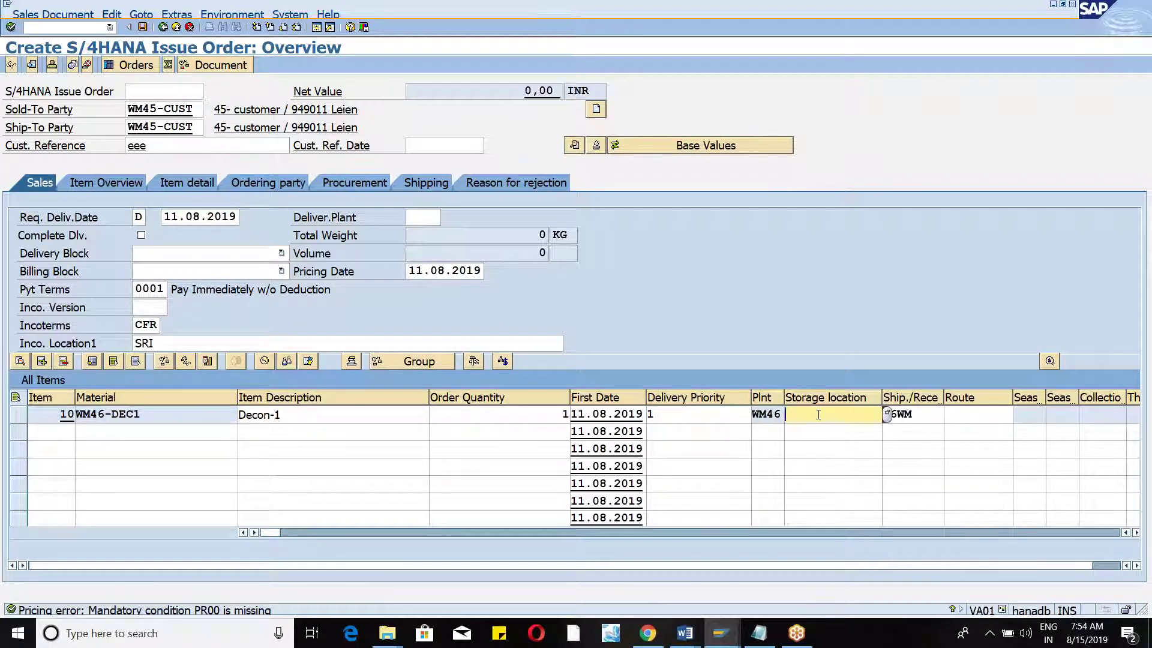
type("1040")
key("Return")
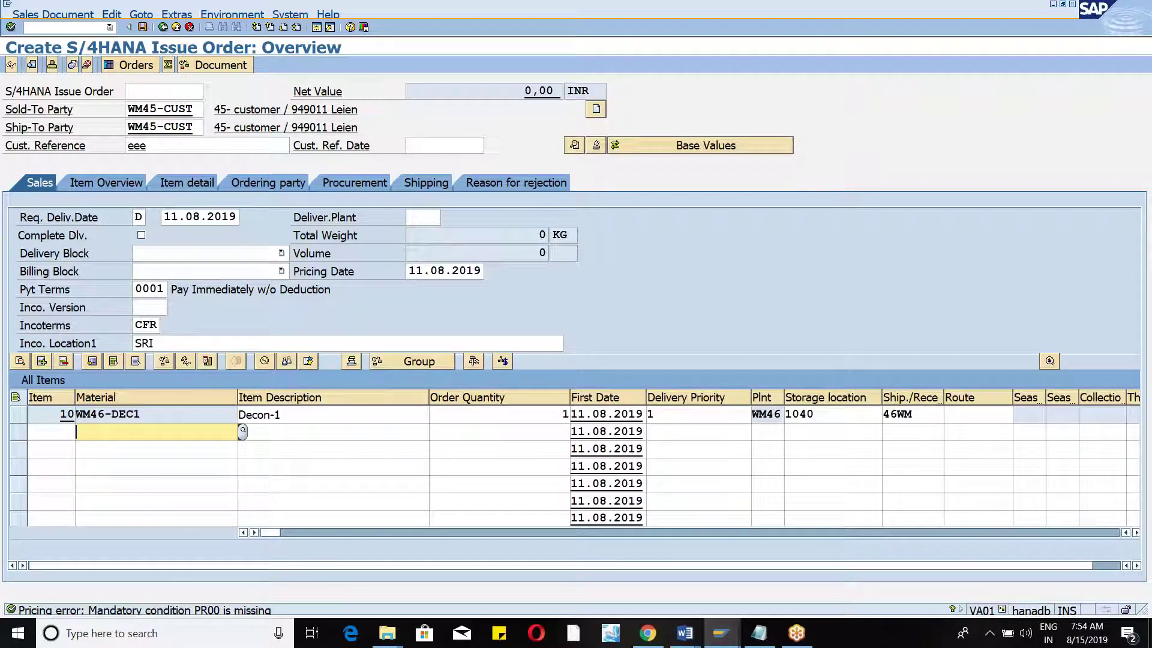
Run the incompletion check on the order, save it and go straight to creating its outbound delivery.
left_click(111, 13)
left_click(150, 156)
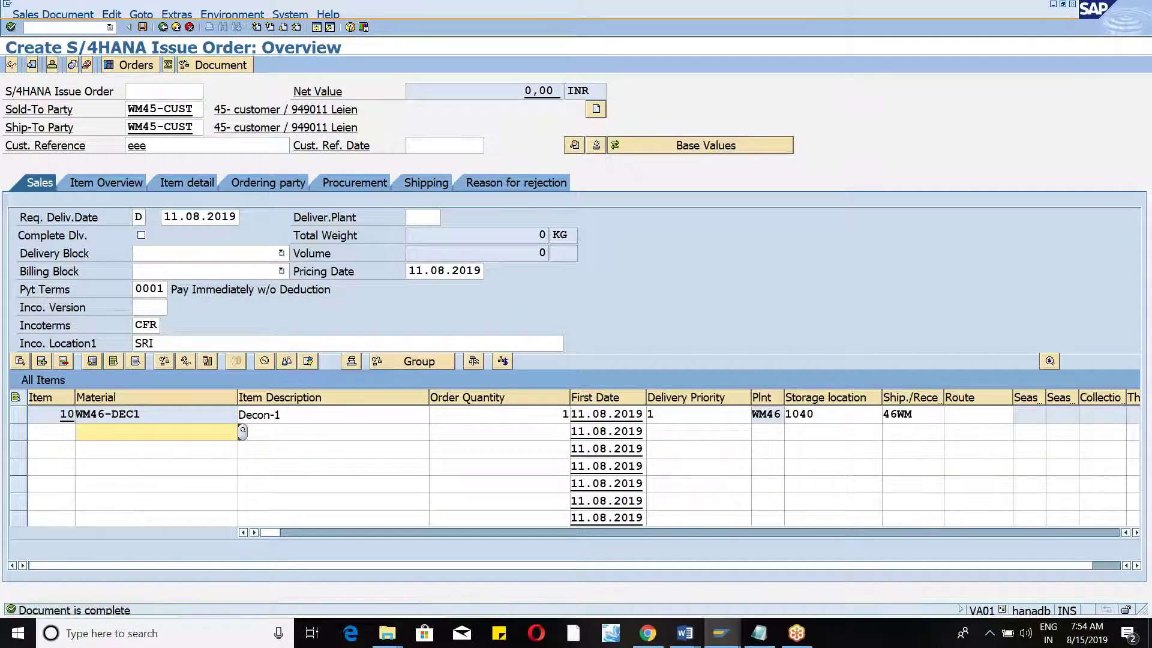
left_click(53, 13)
left_click(64, 113)
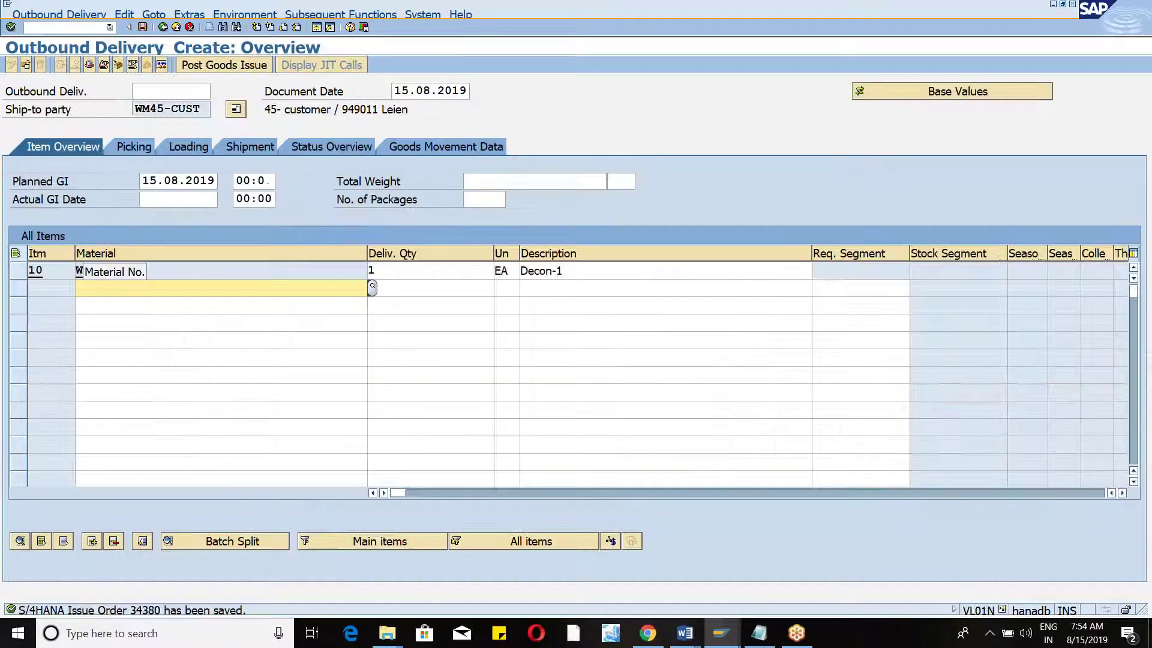
Check the plant and storage location of the WM46-DEC1 delivery item and save the outbound delivery.
left_click(1122, 492)
left_click(1124, 494)
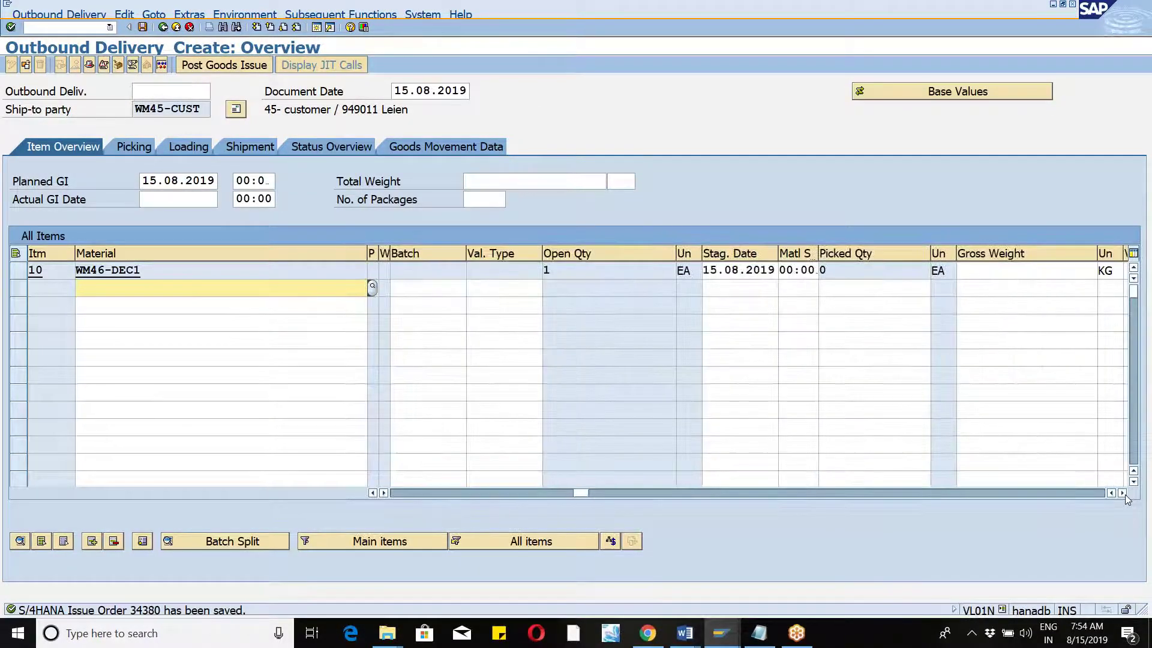
left_click(1123, 492)
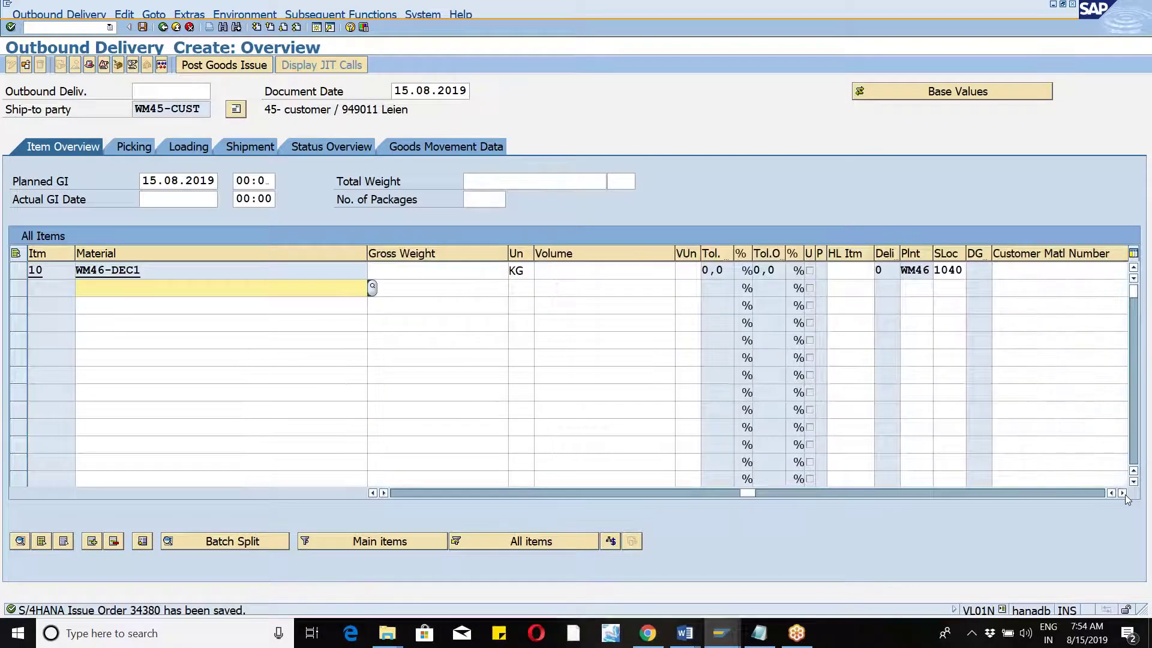
left_click(142, 27)
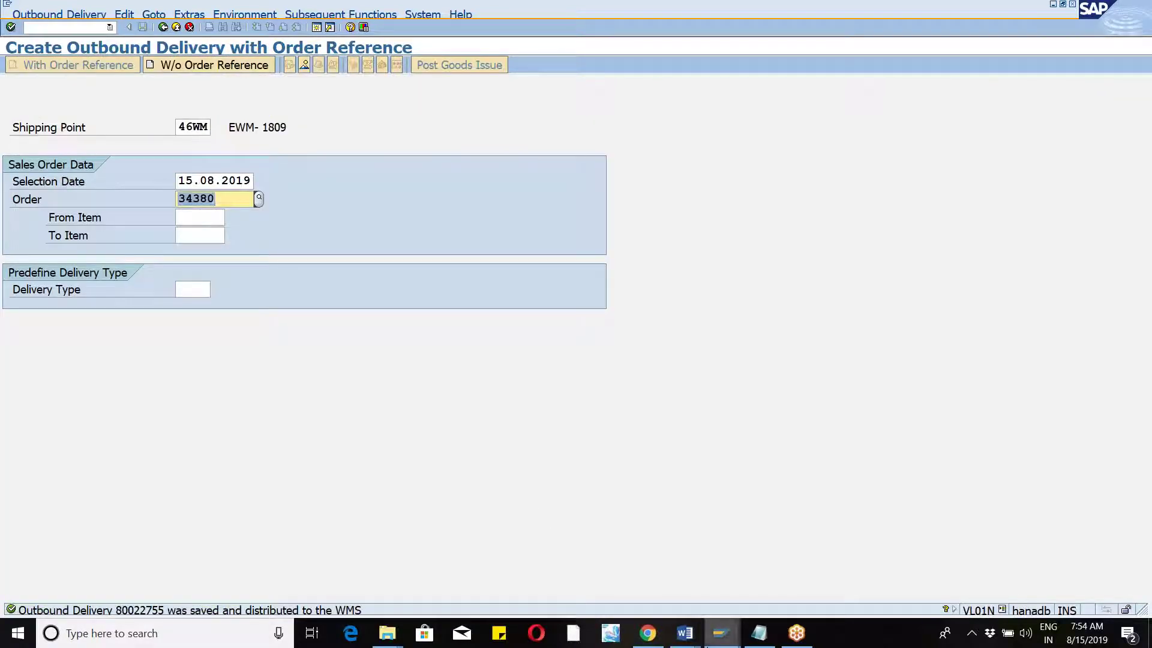
Switch to the delivery order maintenance session, repeat the search for WM46 and select the new delivery order for WM46-DEC1.
left_click(712, 637)
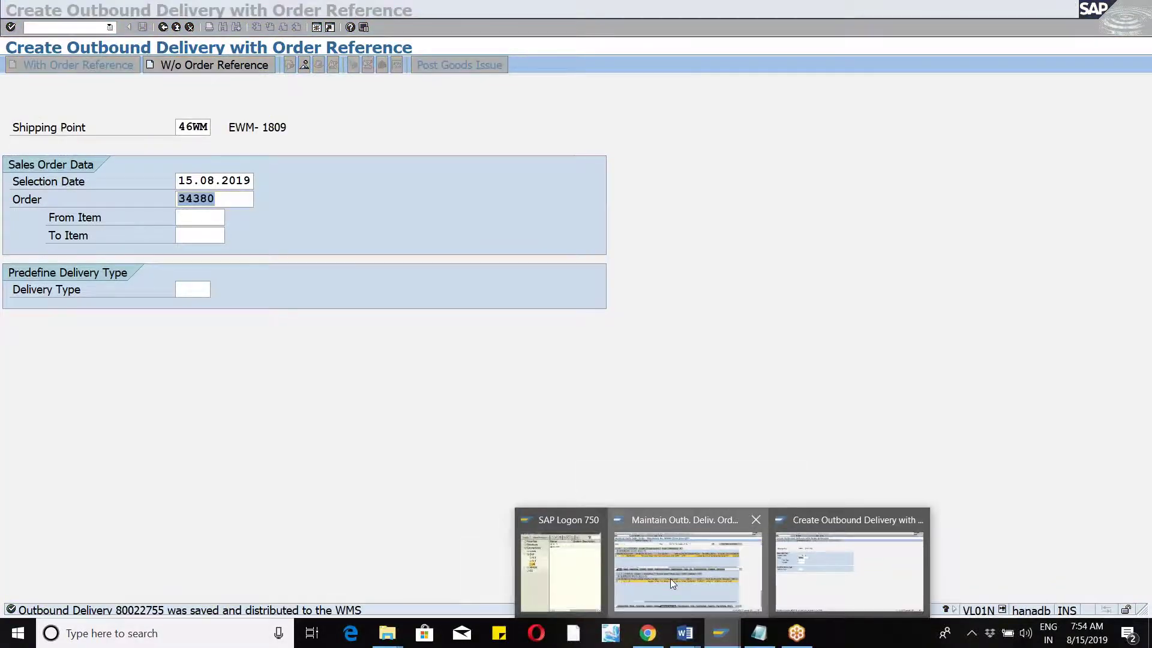
left_click(671, 578)
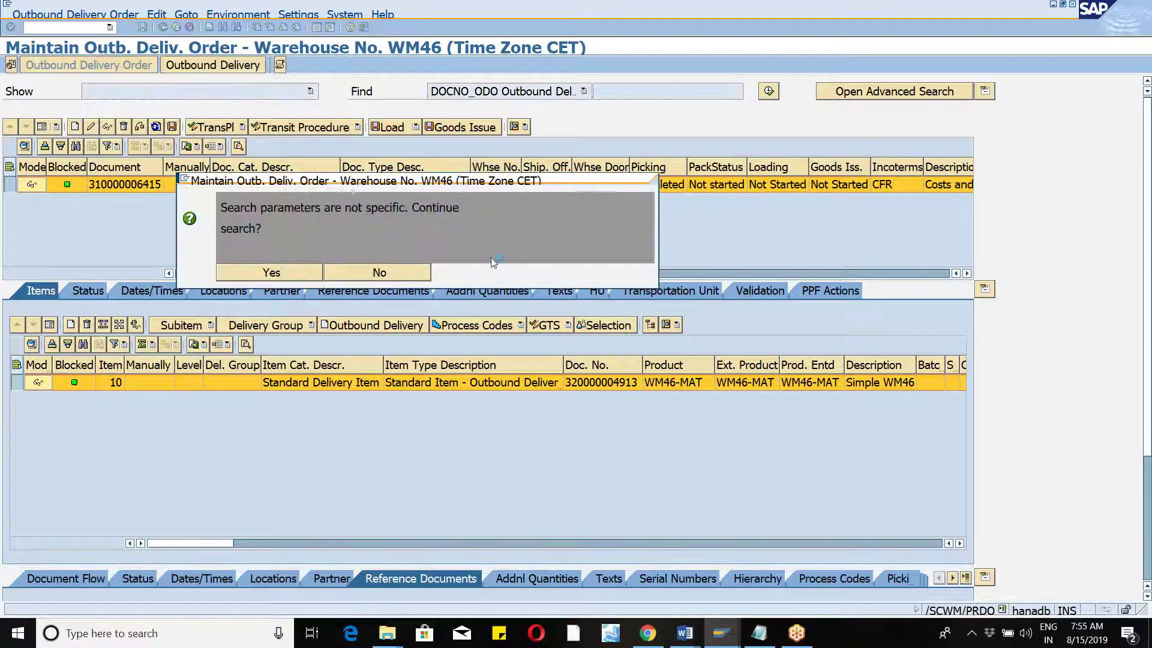
key("Return")
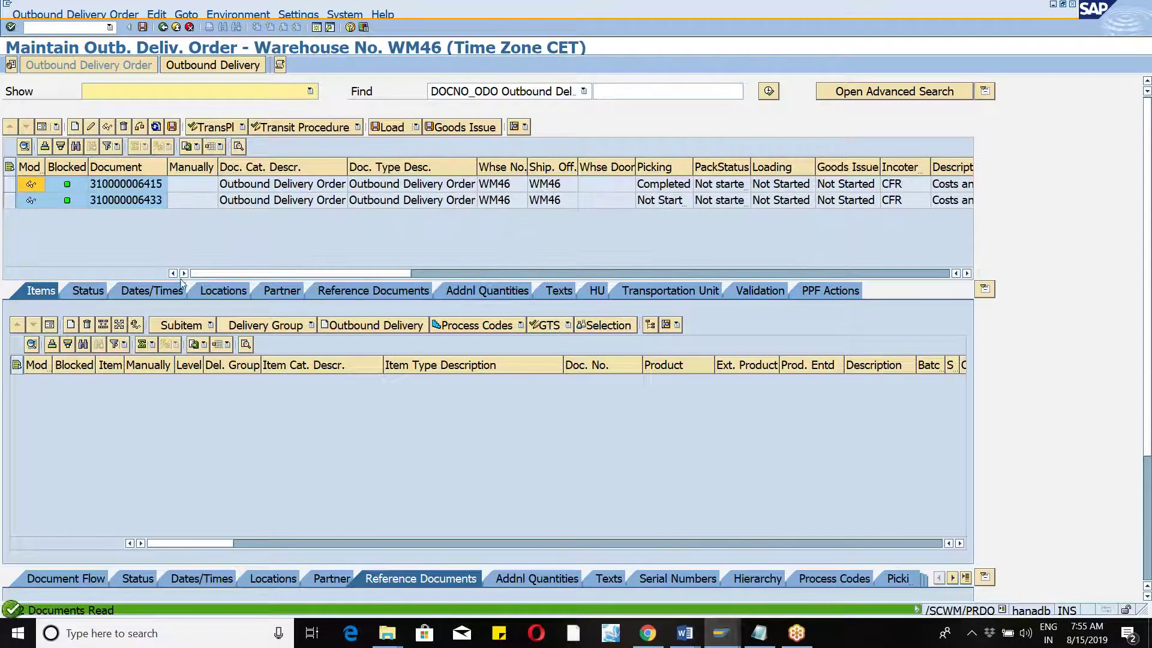
left_click(9, 201)
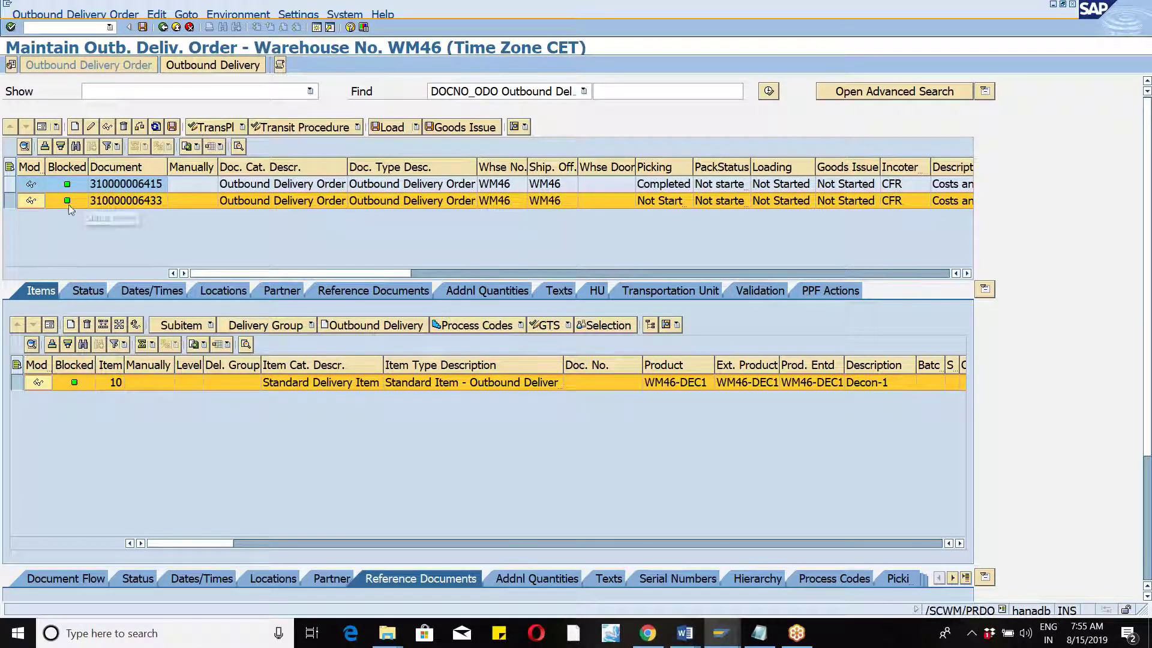
Create and save the stock removal warehouse task for the WM46-DEC1 delivery order as its follow-on function.
left_click(51, 9)
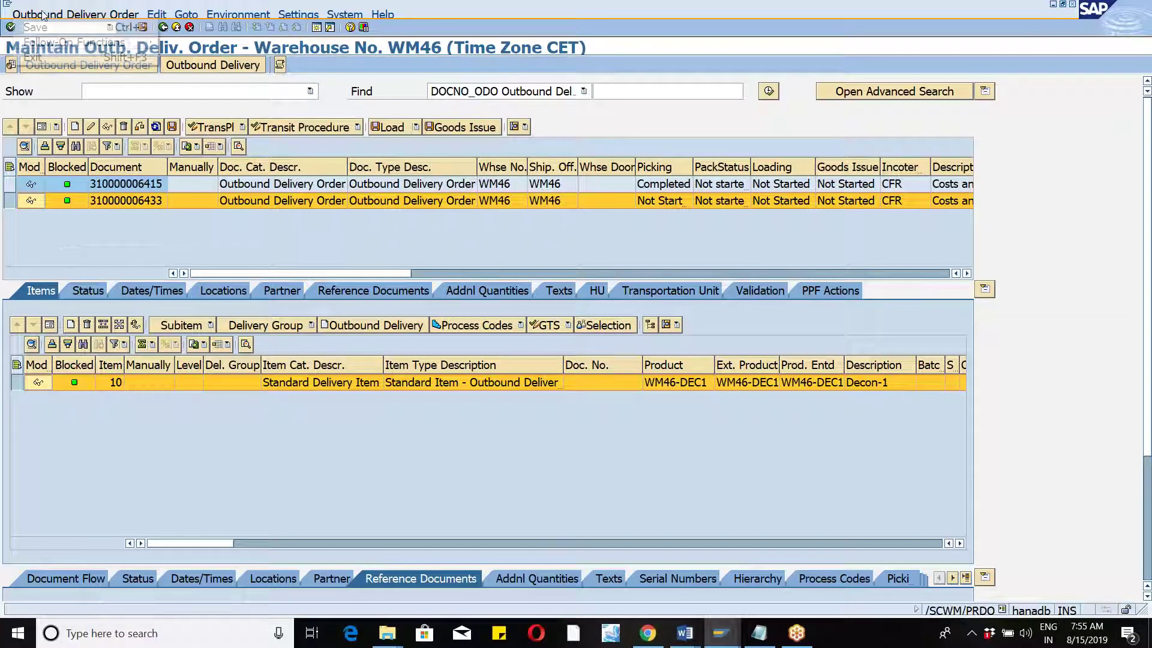
mouse_move(90, 42)
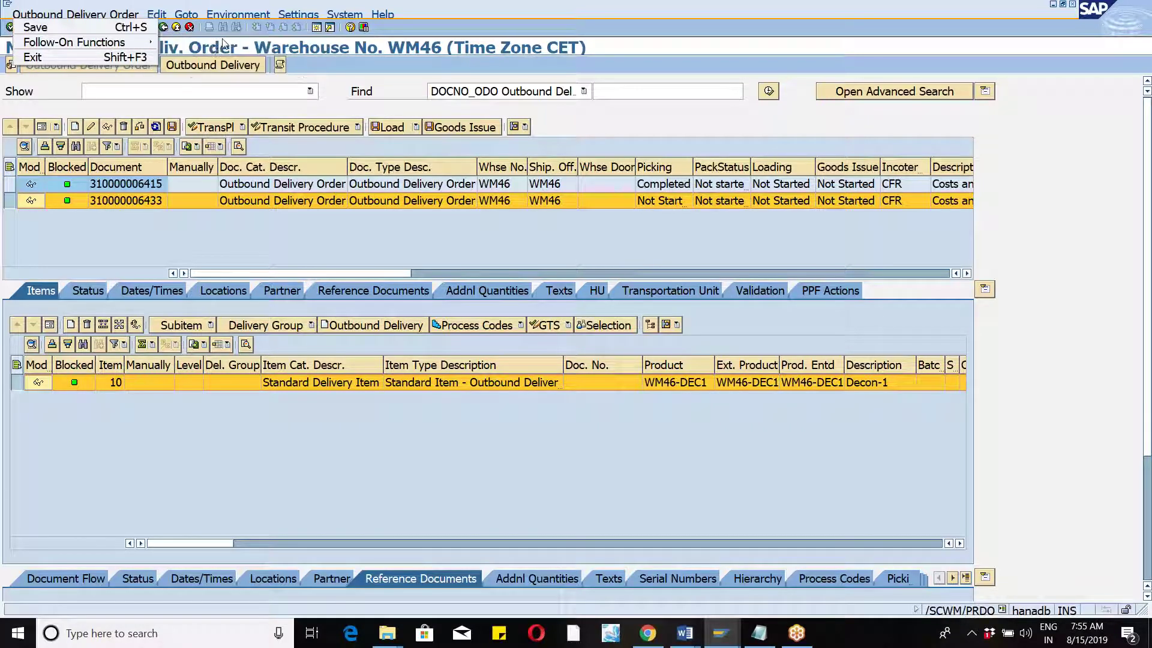
left_click(178, 43)
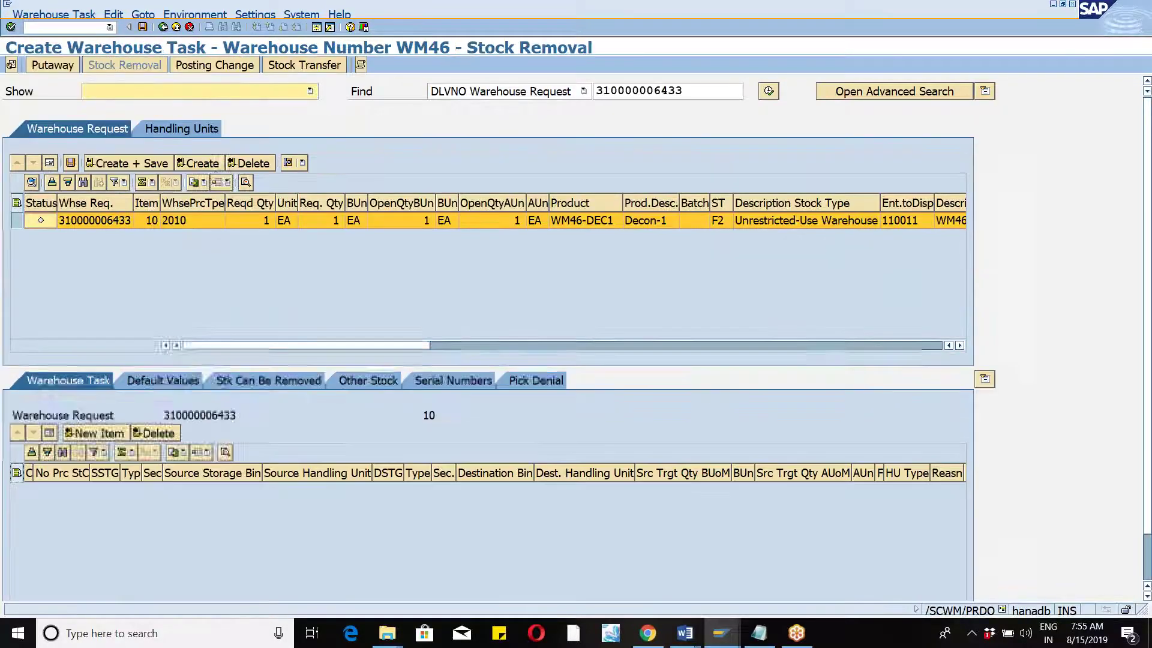
left_click(198, 163)
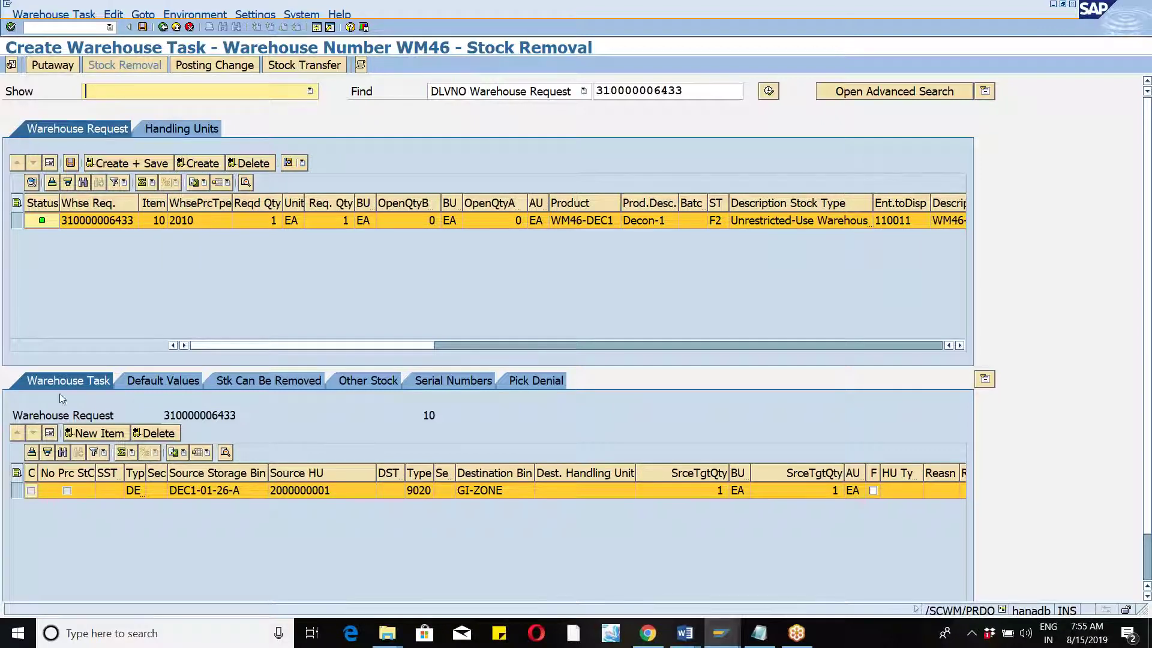
left_click(69, 164)
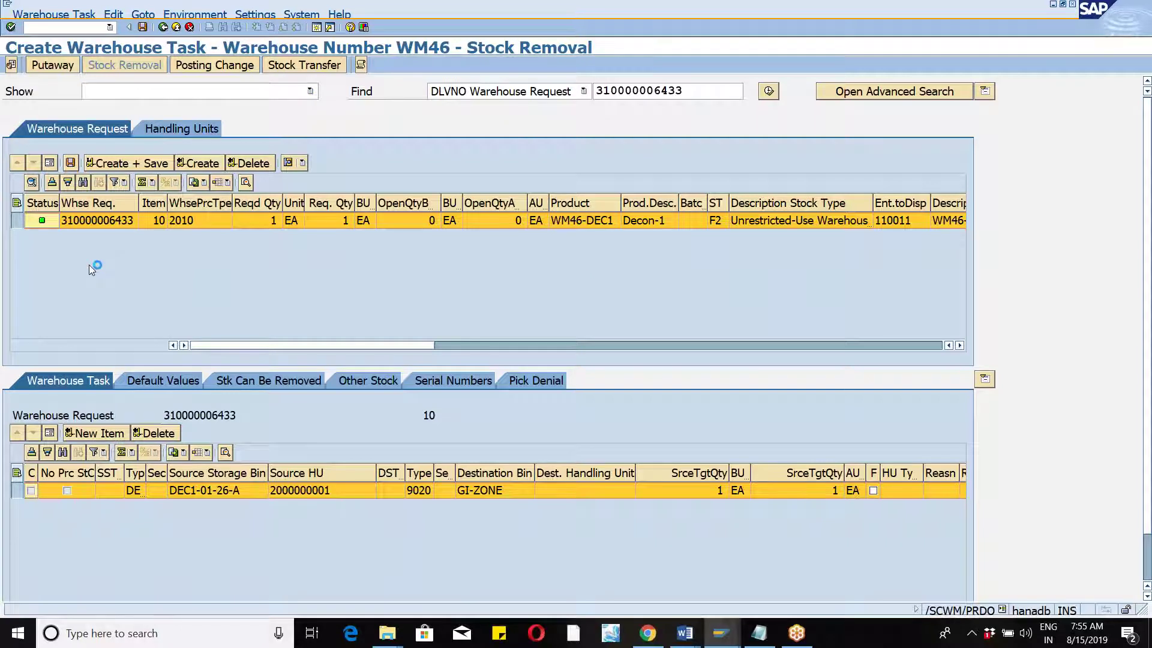
Open warehouse task confirmation and examine the detailed data of the WM46-DEC1 product task and its warehouse order.
left_click(49, 14)
left_click(50, 55)
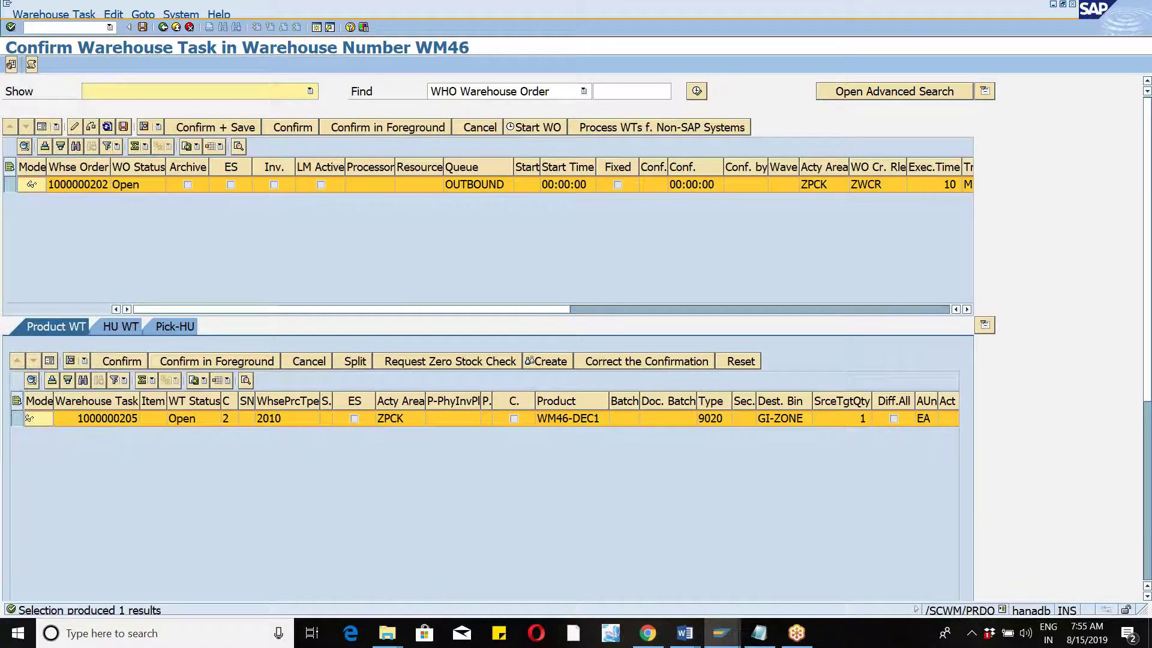
left_click(17, 422)
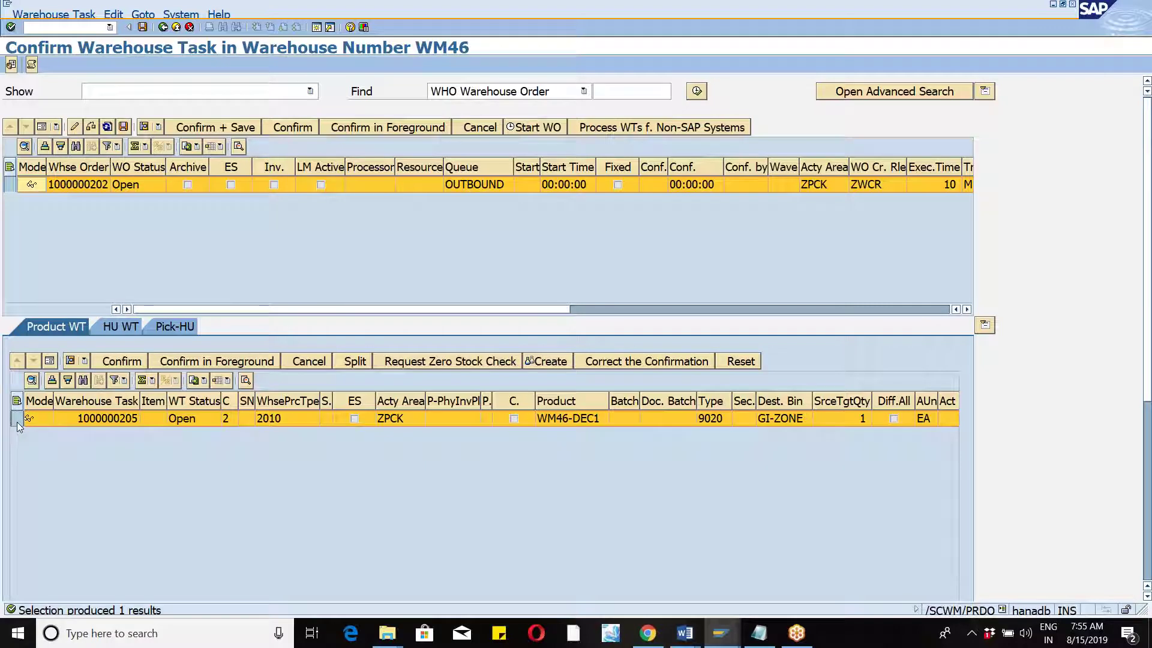
left_click(50, 362)
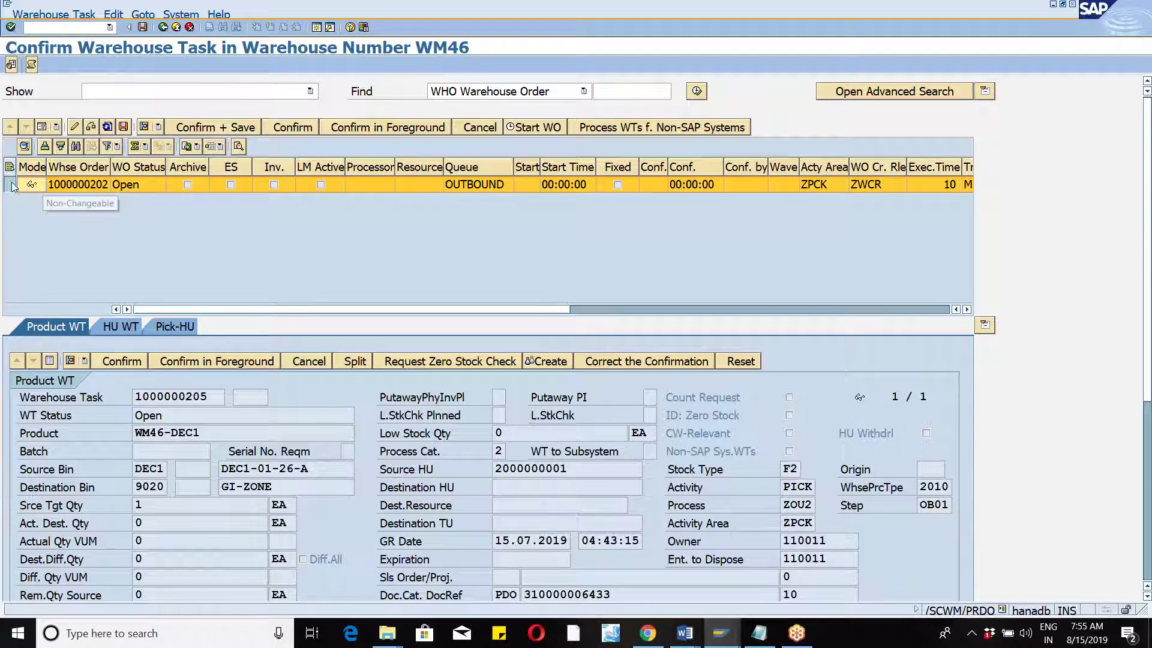
left_click(41, 127)
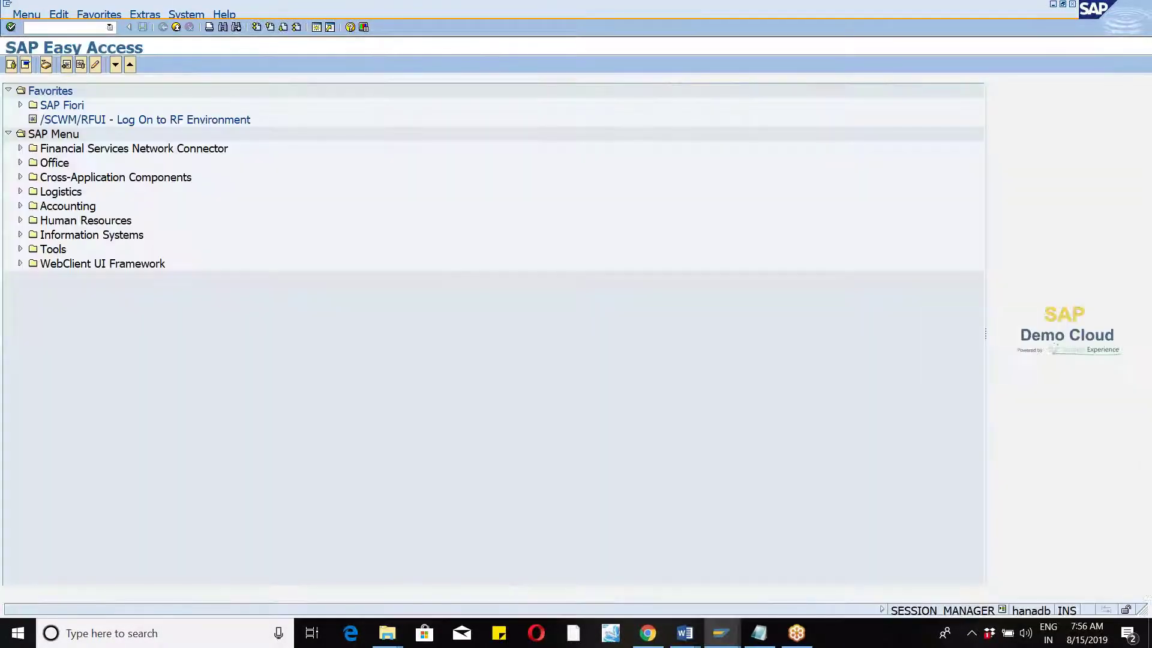
Open the customizing activity Define Process-Oriented Storage Control for warehouse tasks in the Extended Warehouse Management cross-process settings of the SAP Reference IMG.
type("spro")
key("Return")
left_click(45, 61)
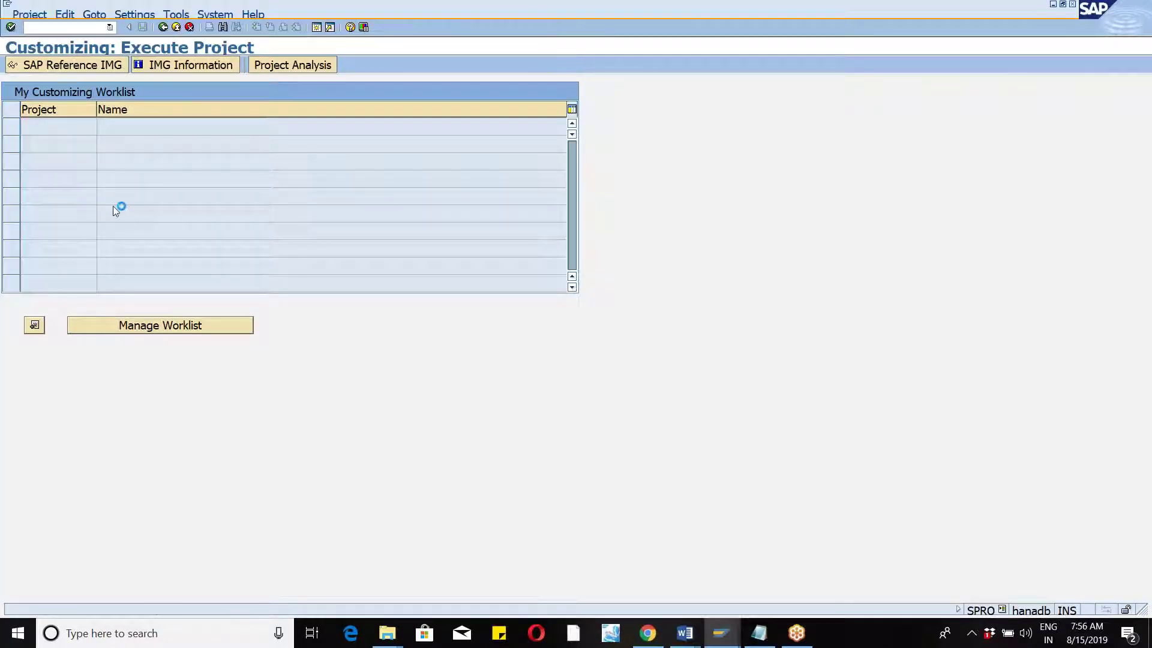
left_click(19, 481)
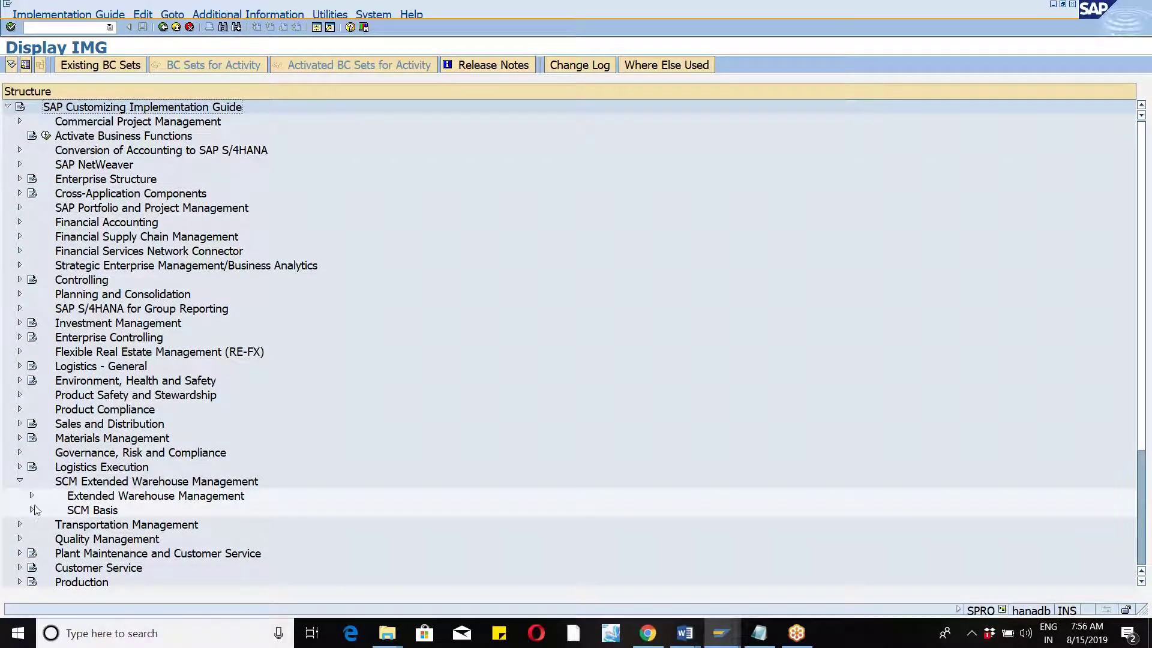
left_click(31, 497)
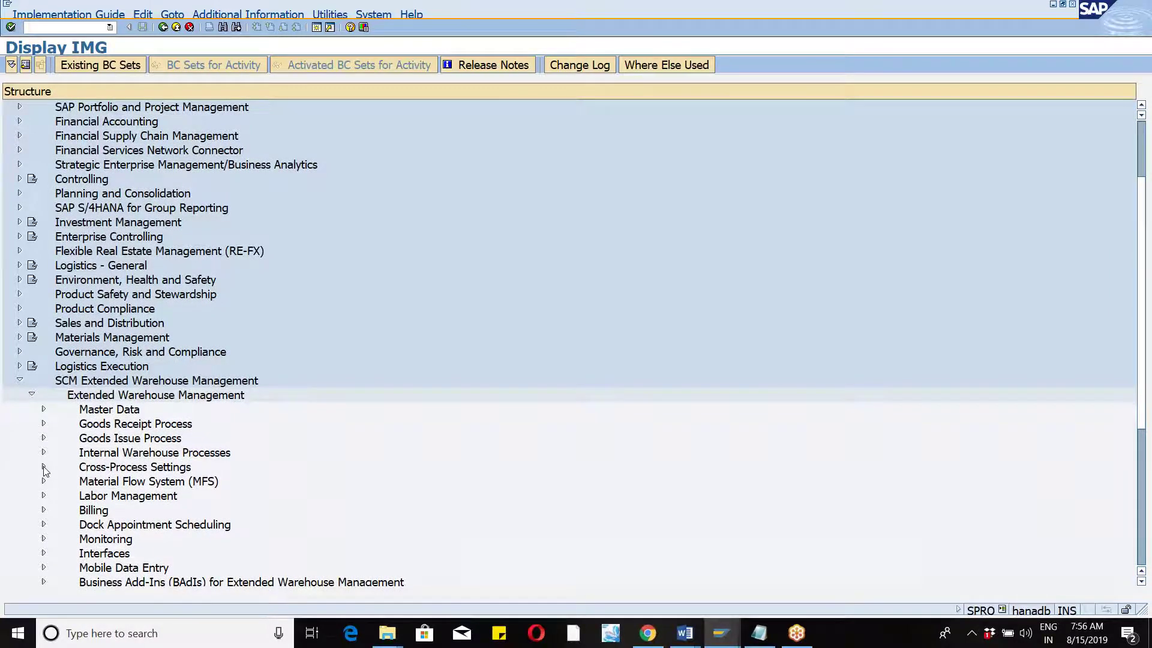
left_click(44, 467)
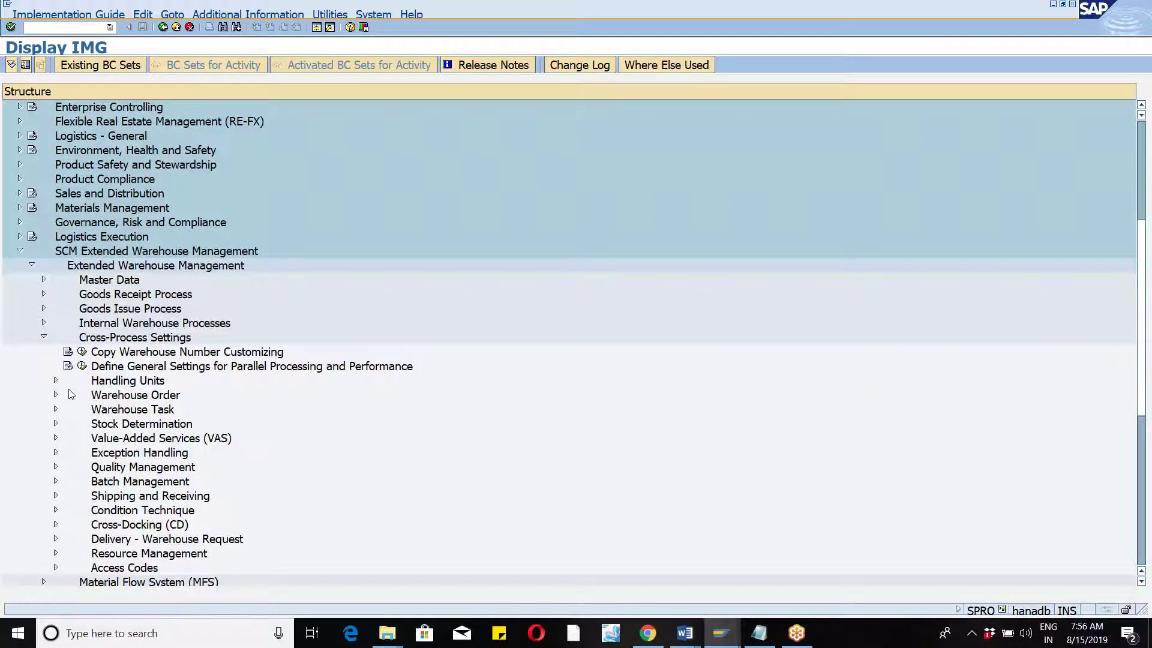
left_click(55, 410)
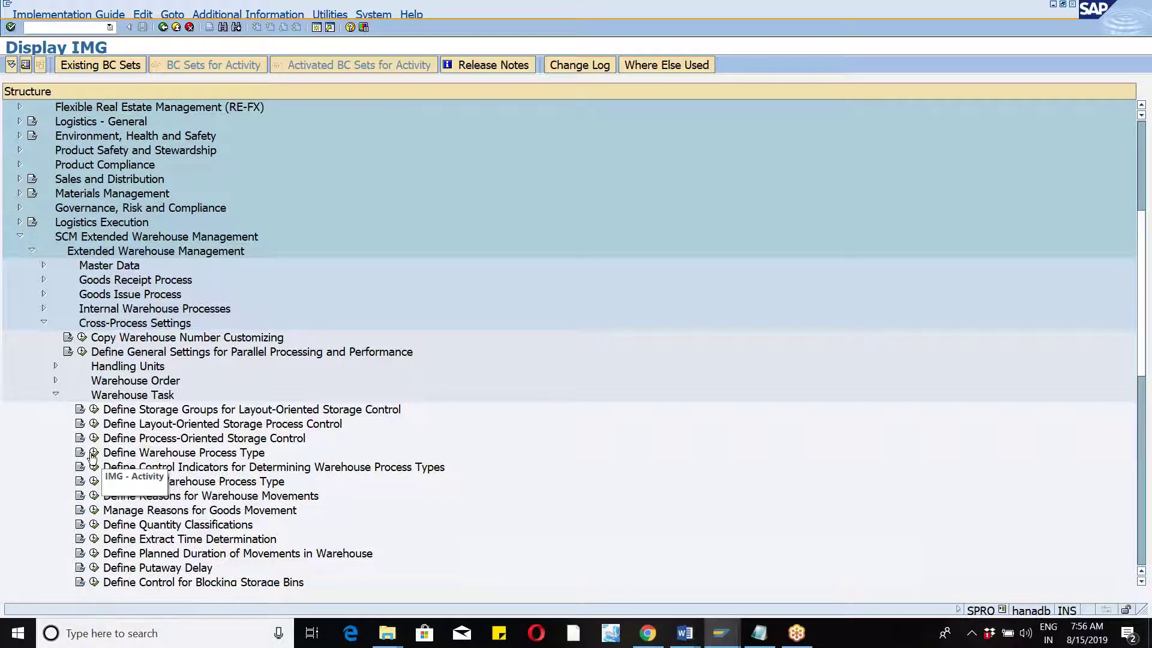
left_click(94, 438)
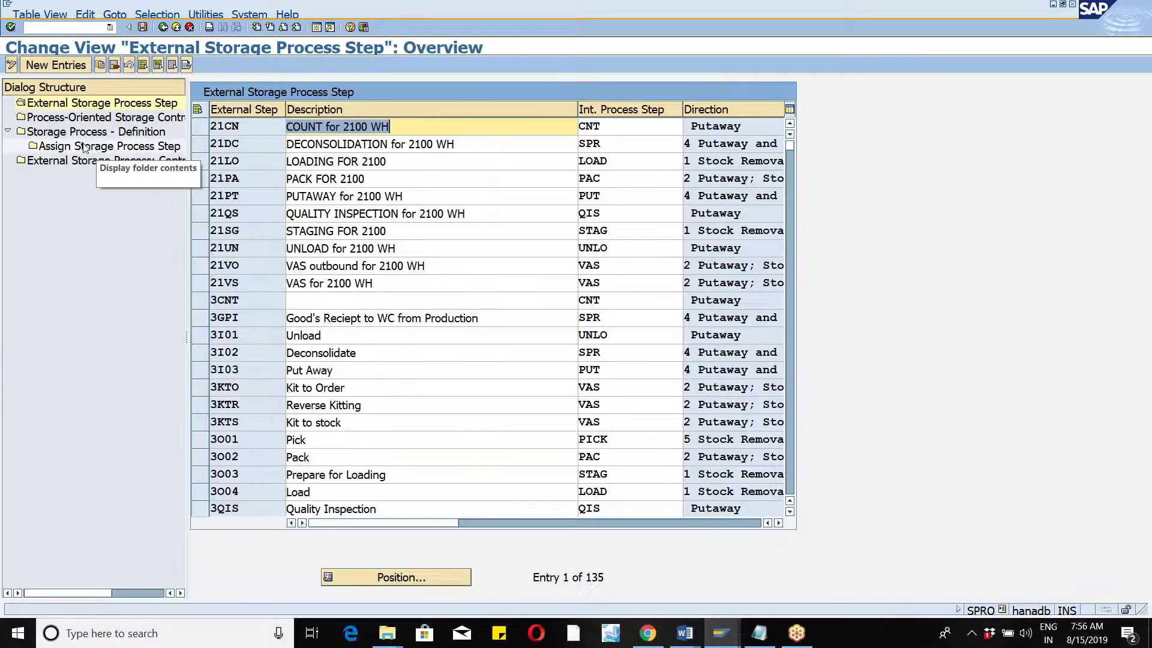
Display the process-oriented storage control entries and position the list on warehouse WM46, external step OB02.
left_click(72, 133)
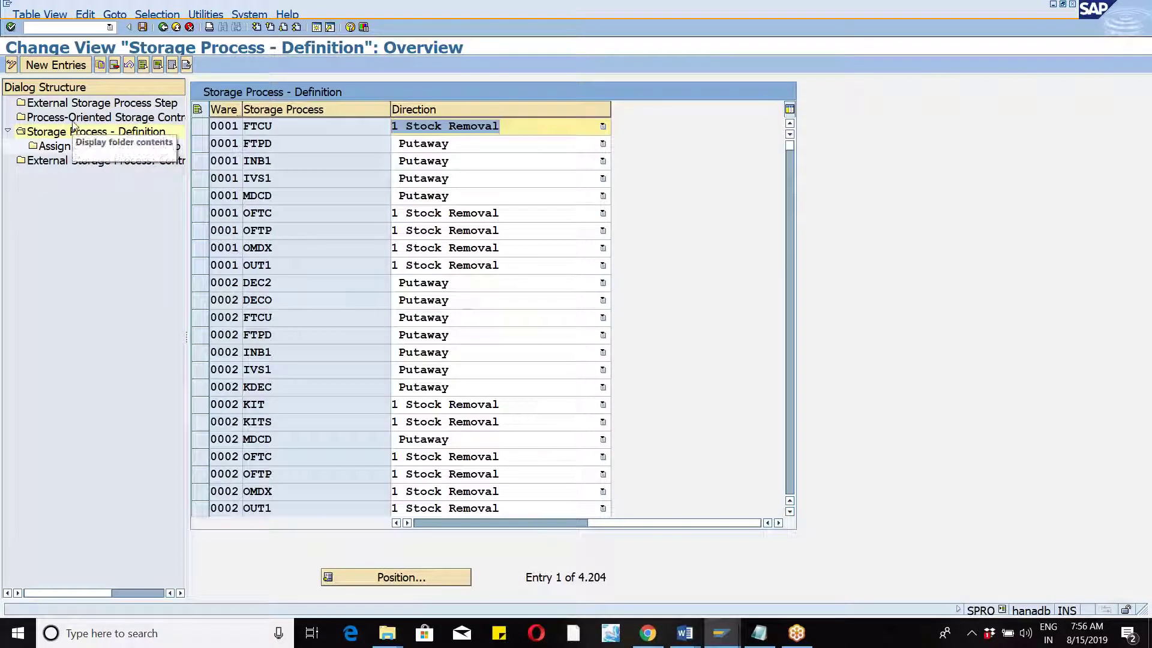
left_click(74, 119)
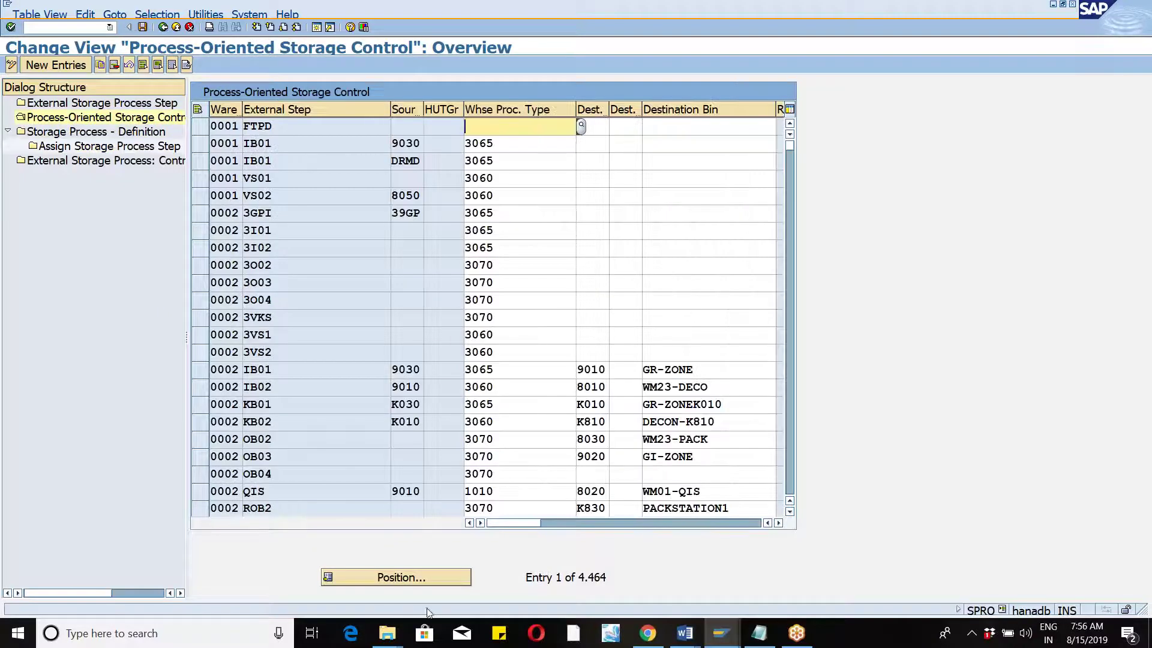
left_click(402, 579)
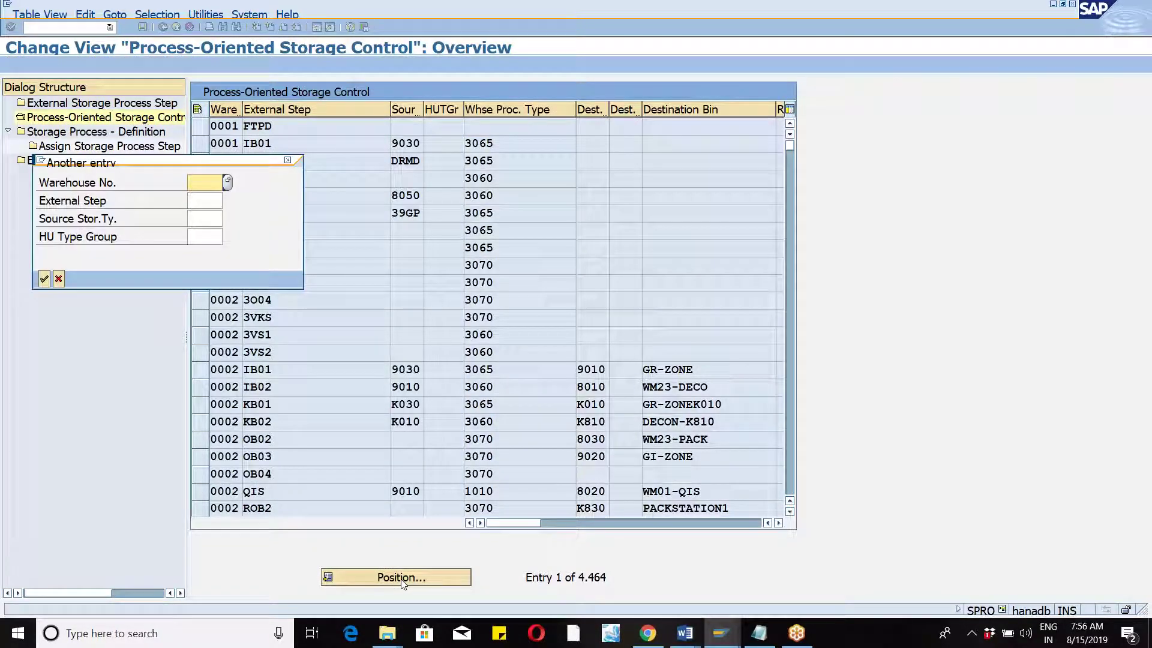
type("wm46")
key("Tab")
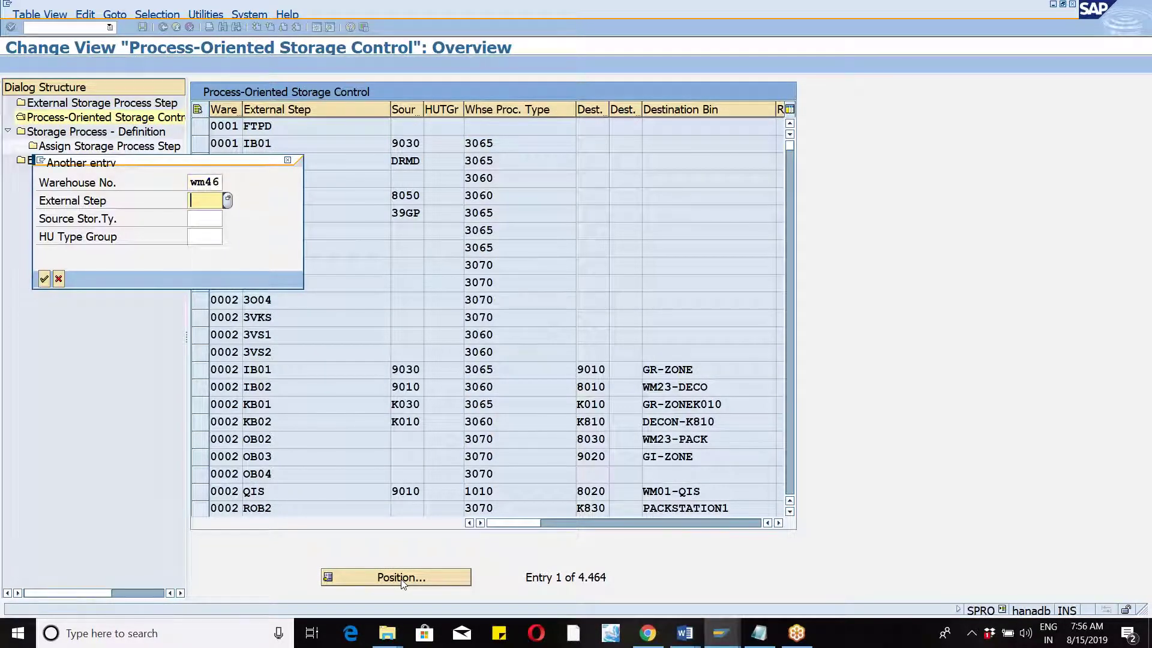
type("ob0")
key("Return")
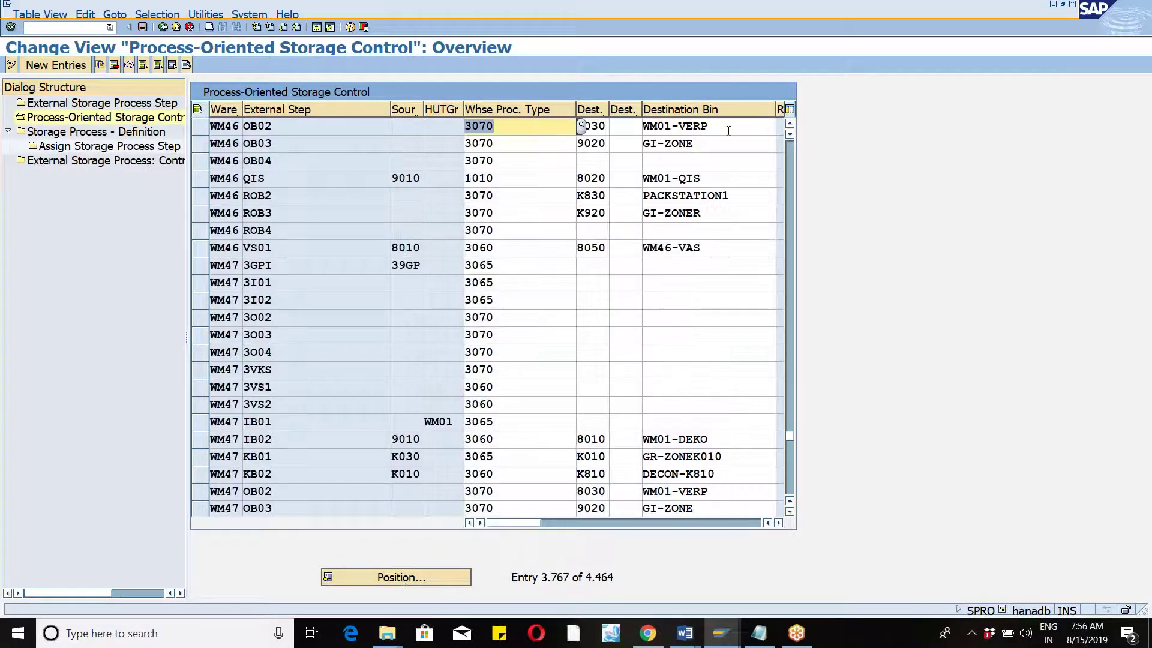
Set the destination bin of external step OB02 in WM46 to WM46-PACK and save it with the customizing request.
left_click(728, 131)
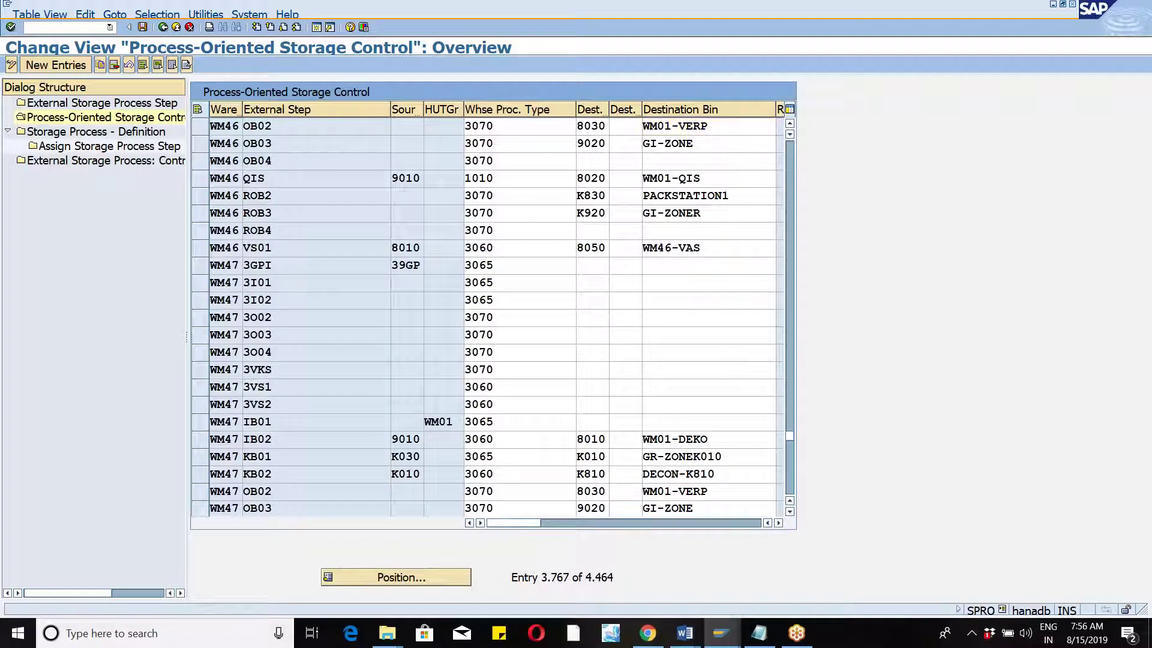
key("F4")
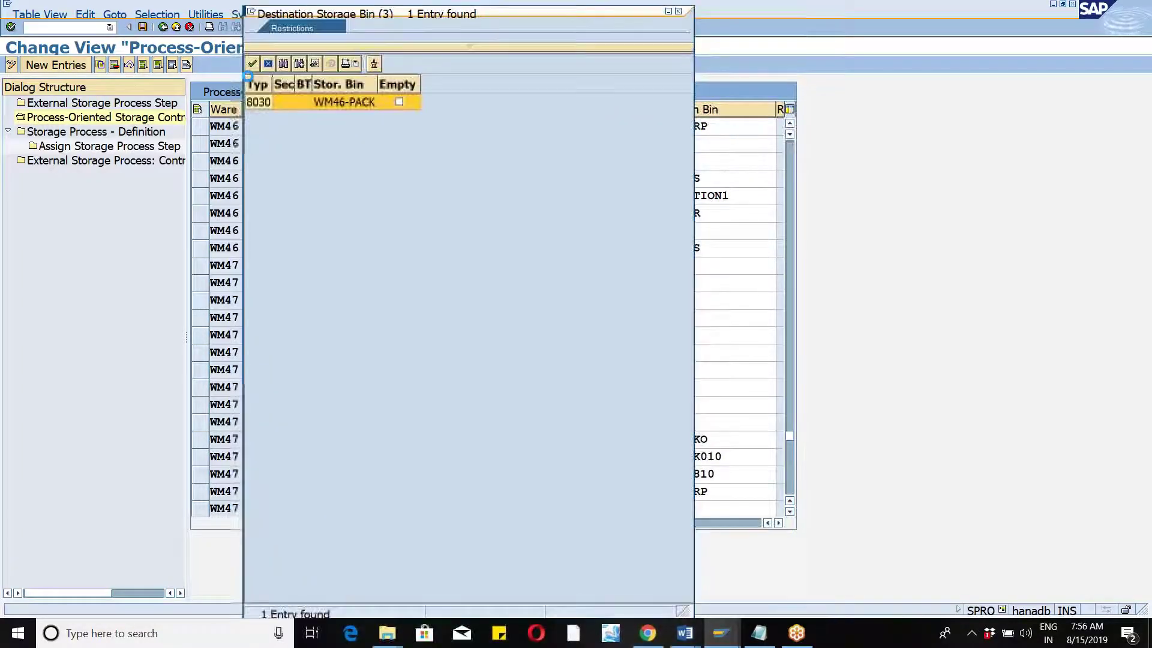
key("Return")
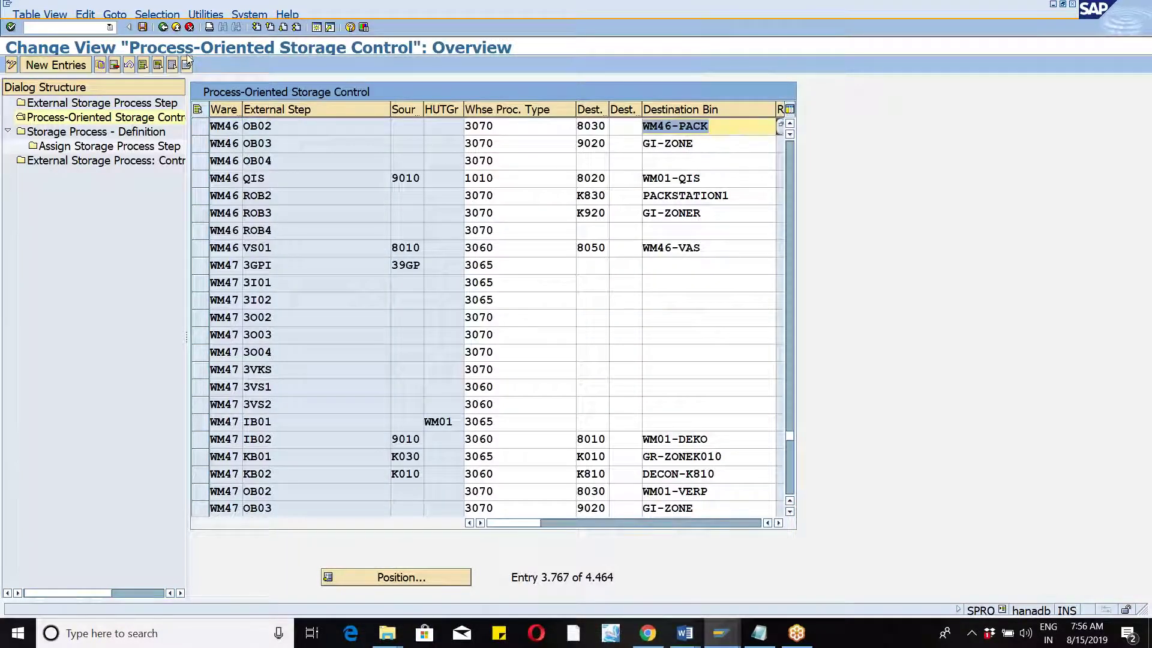
left_click(143, 27)
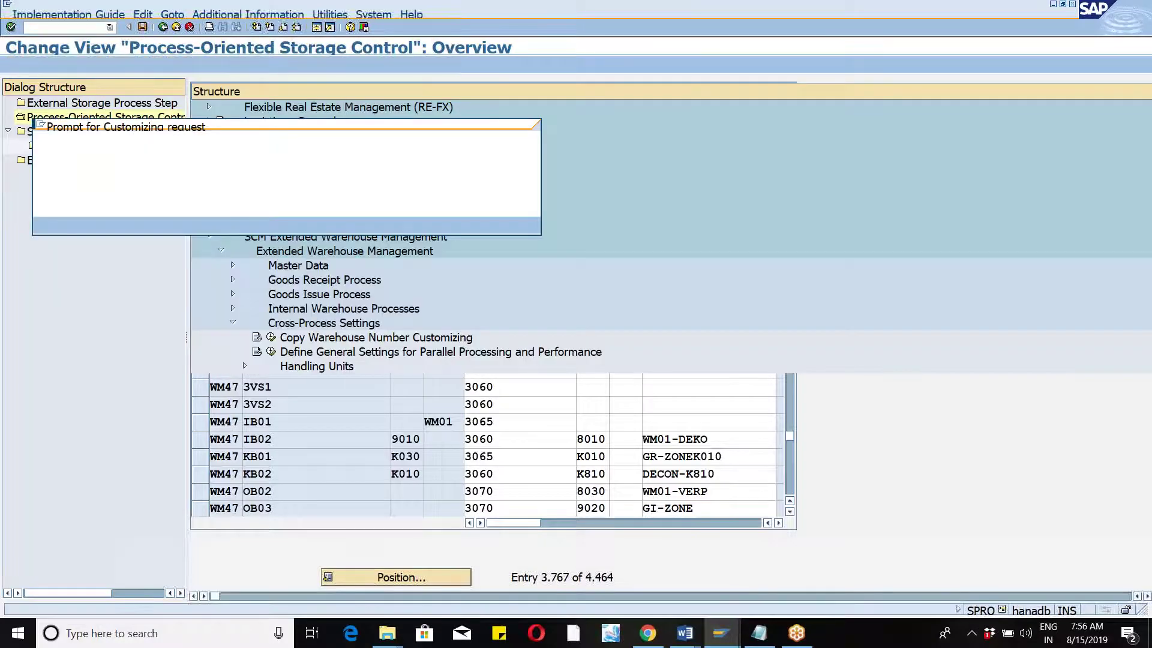
left_click(45, 225)
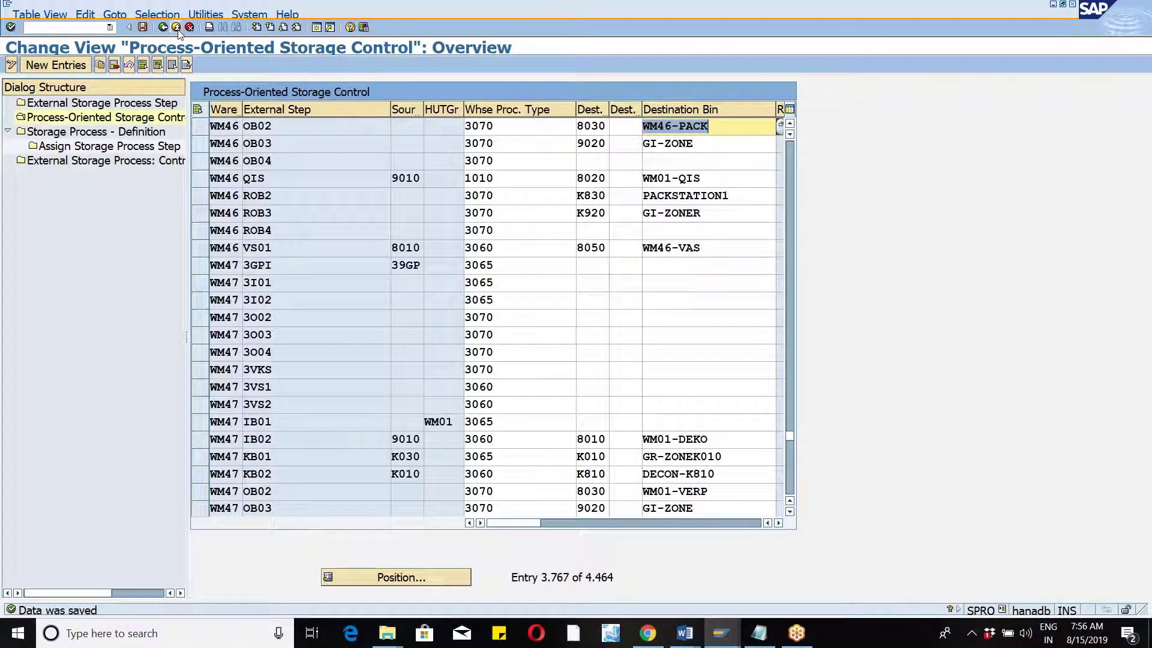
left_click(291, 126)
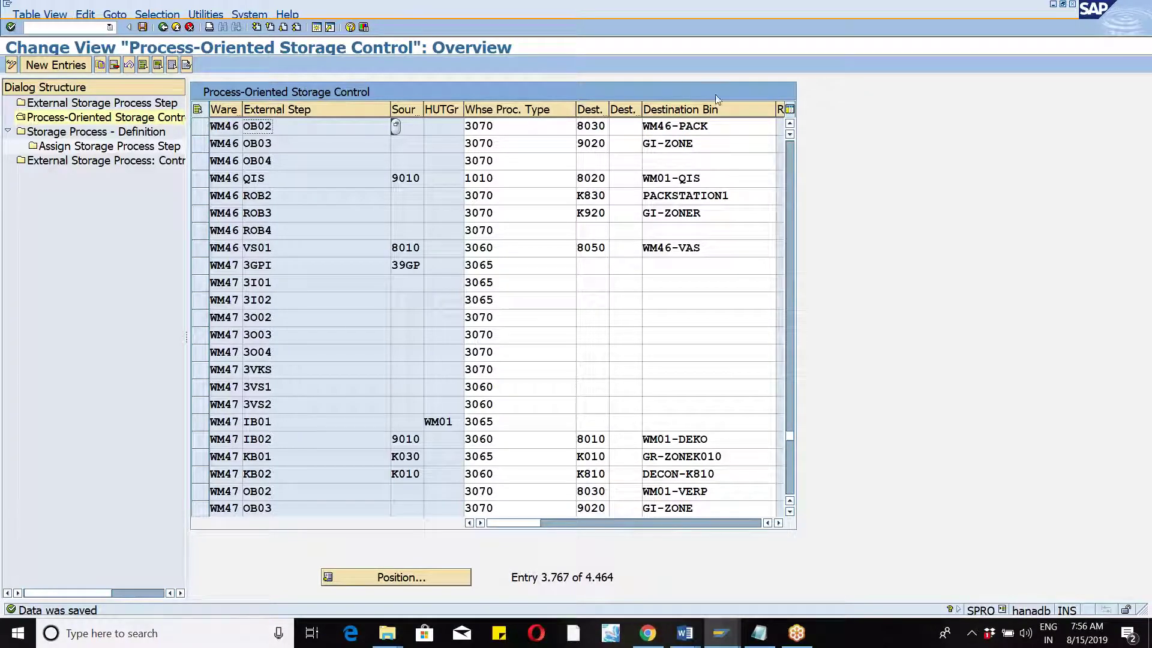
left_click(724, 131)
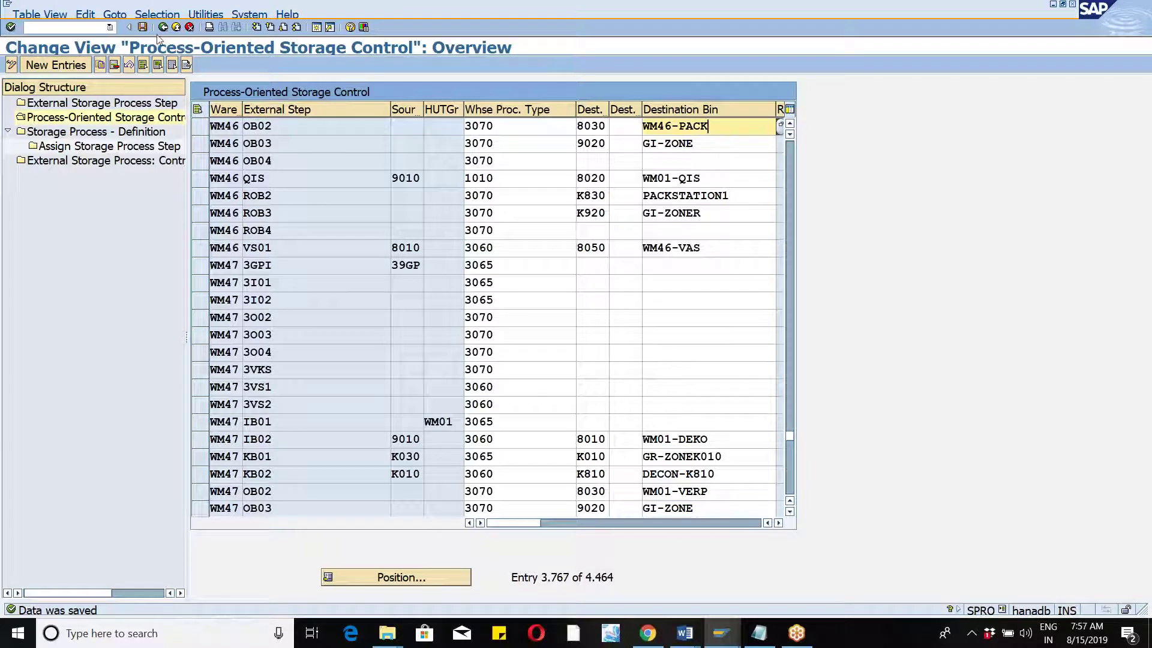
left_click(143, 27)
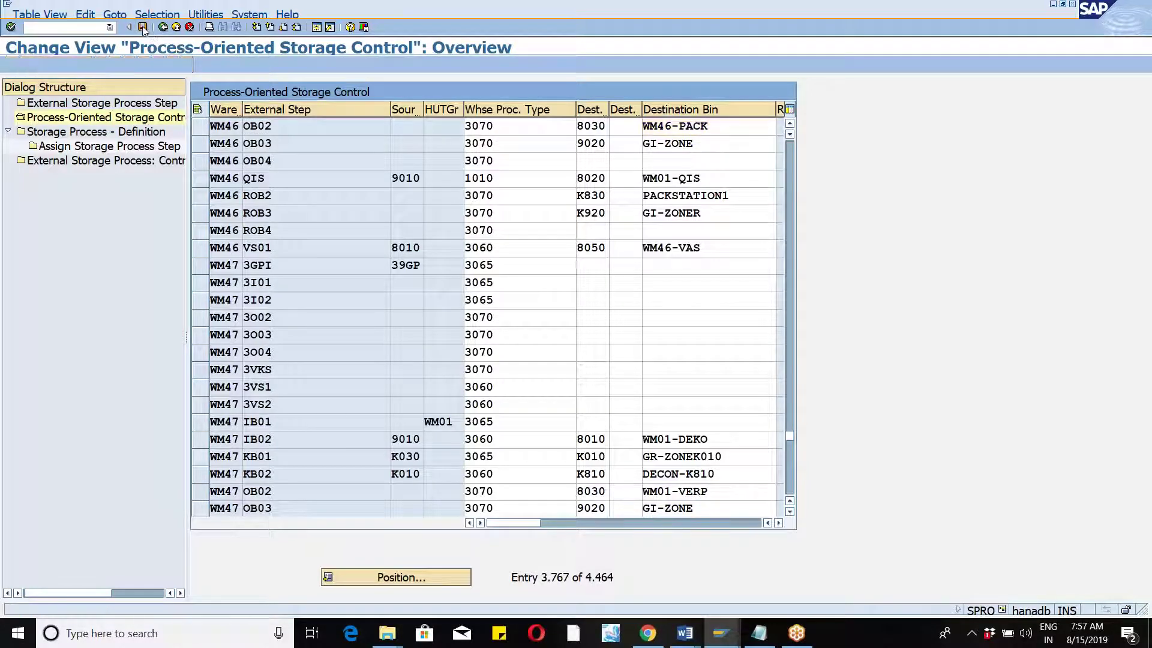
Leave customizing for the warehouse task confirmation session, cancel the open WM46-DEC1 warehouse order and save the cancellation.
left_click(176, 27)
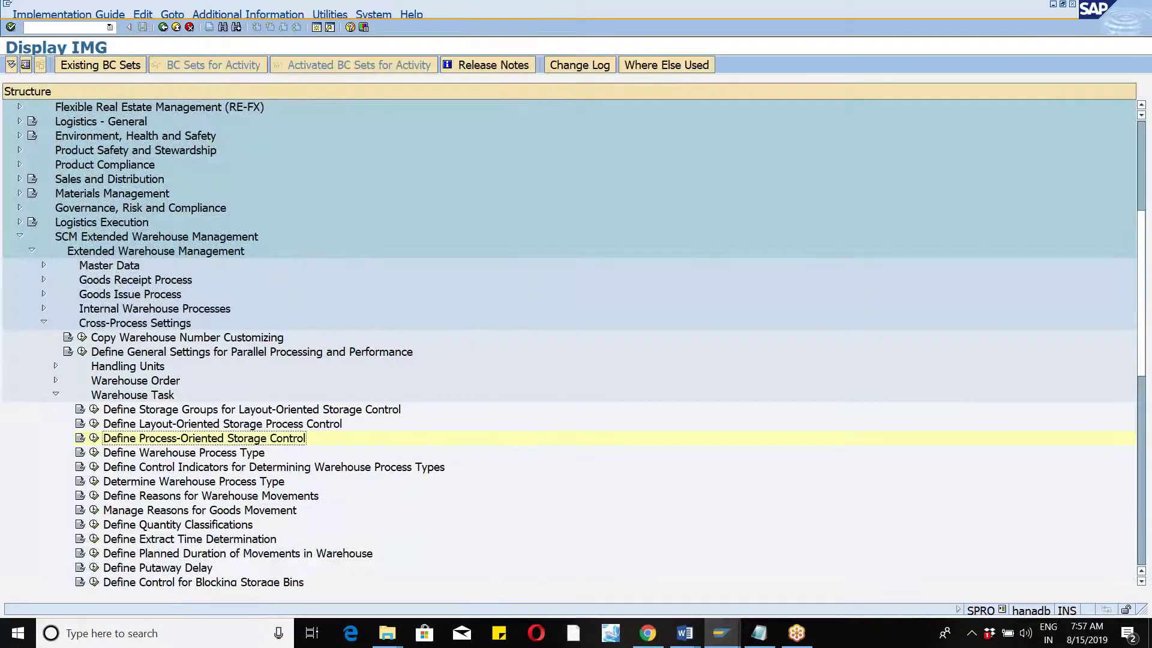
left_click(176, 27)
left_click(176, 27)
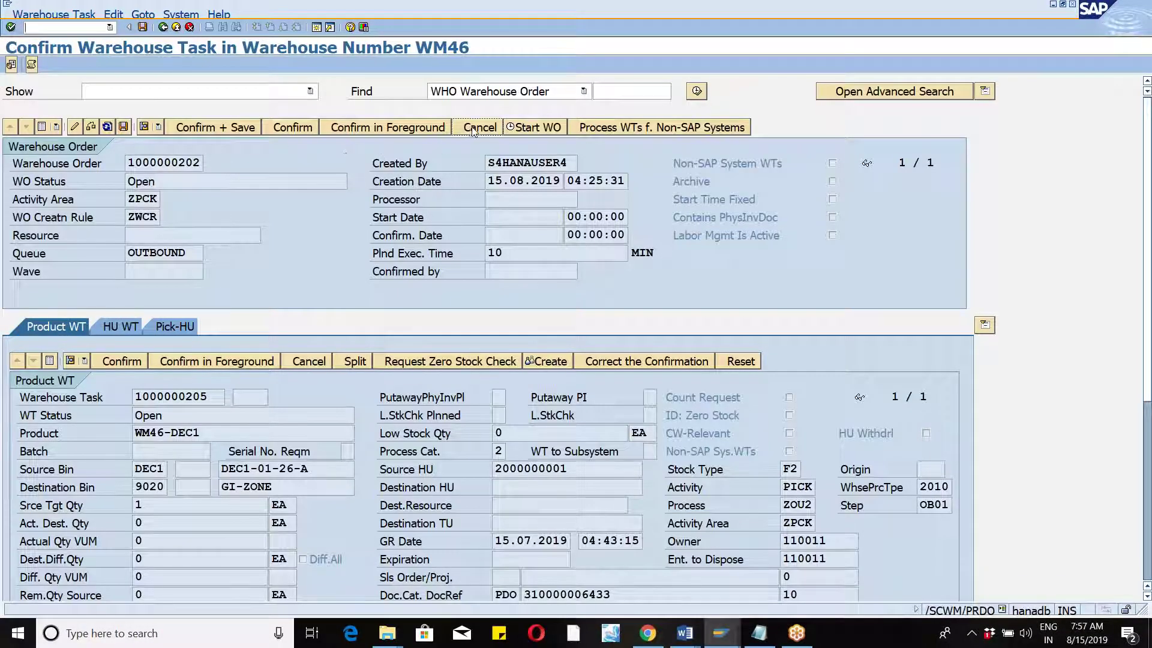
left_click(474, 131)
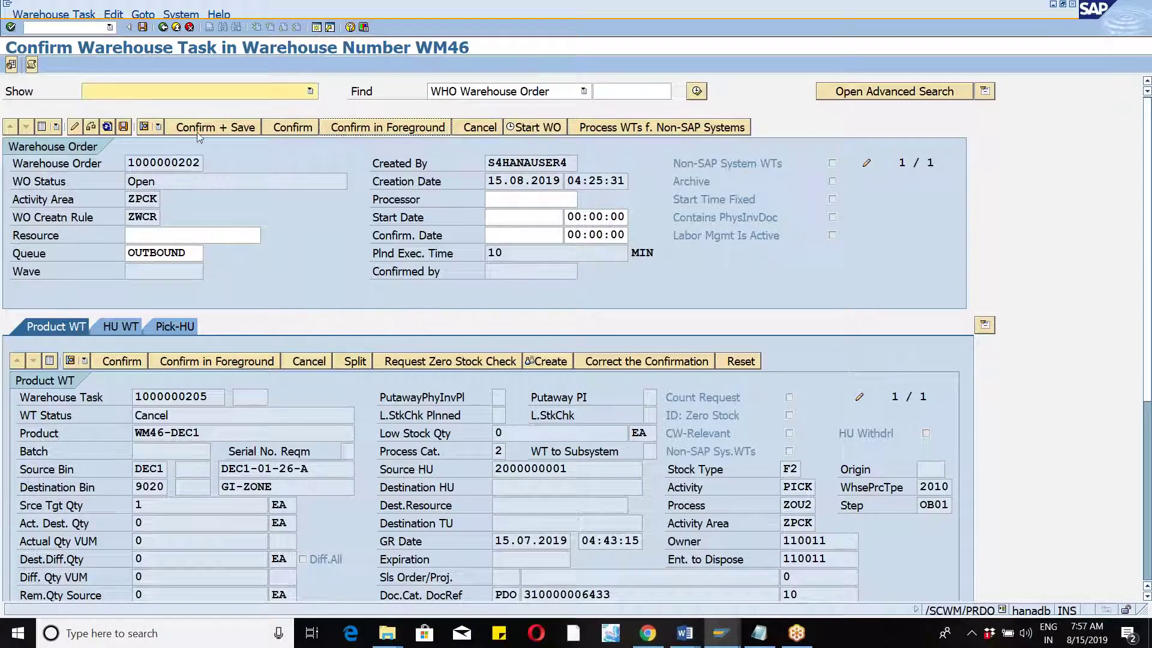
left_click(124, 130)
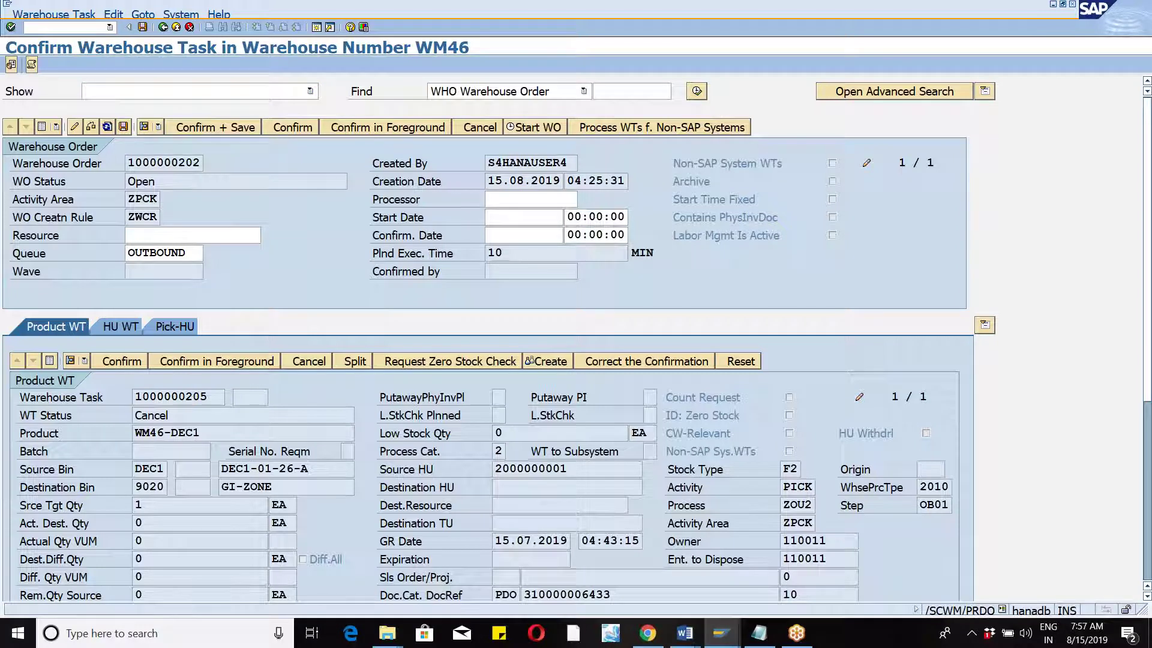
Return to outbound delivery order maintenance and find the unpicked WM46-DEC1 delivery order by its document number.
left_click(163, 27)
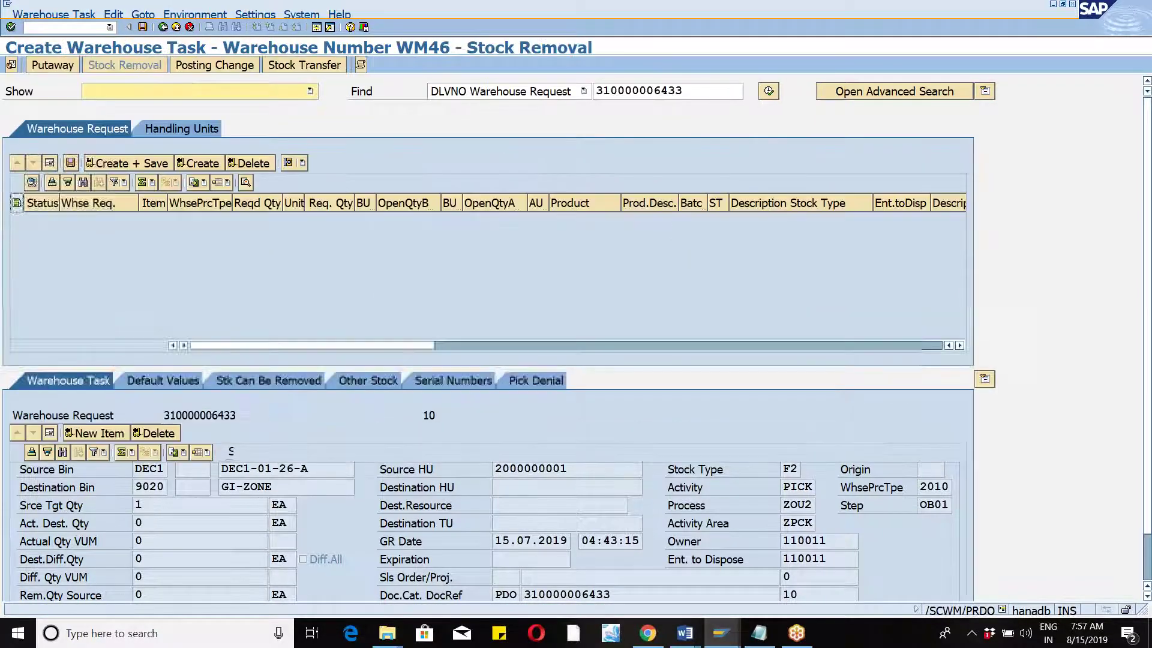
left_click(163, 27)
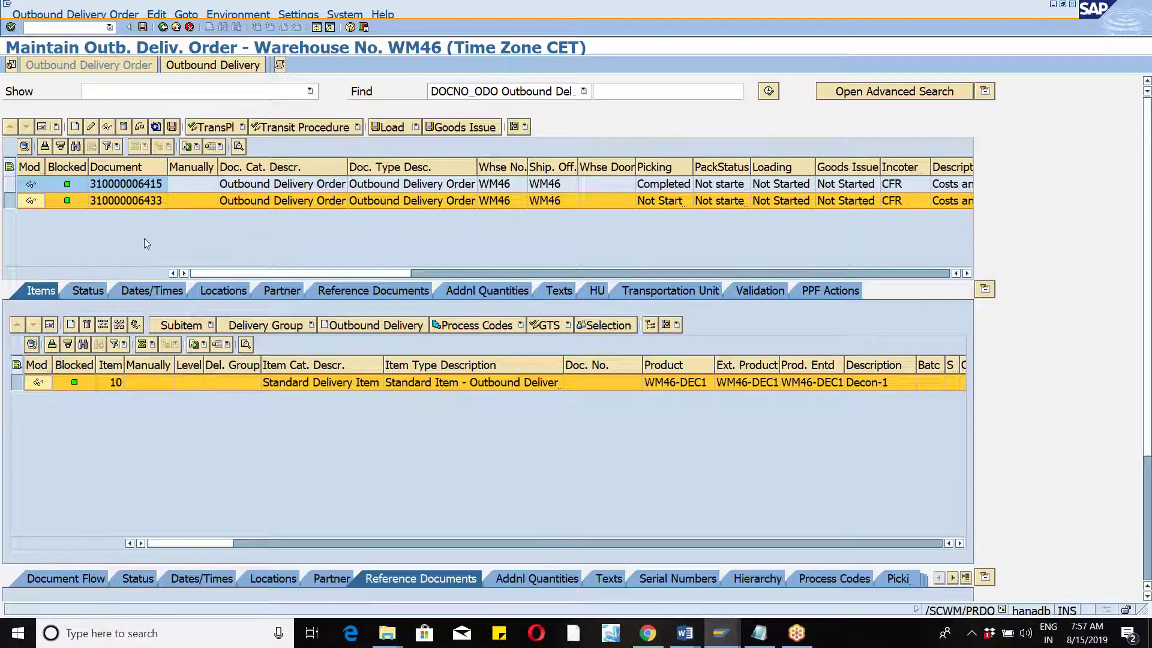
left_click(111, 206)
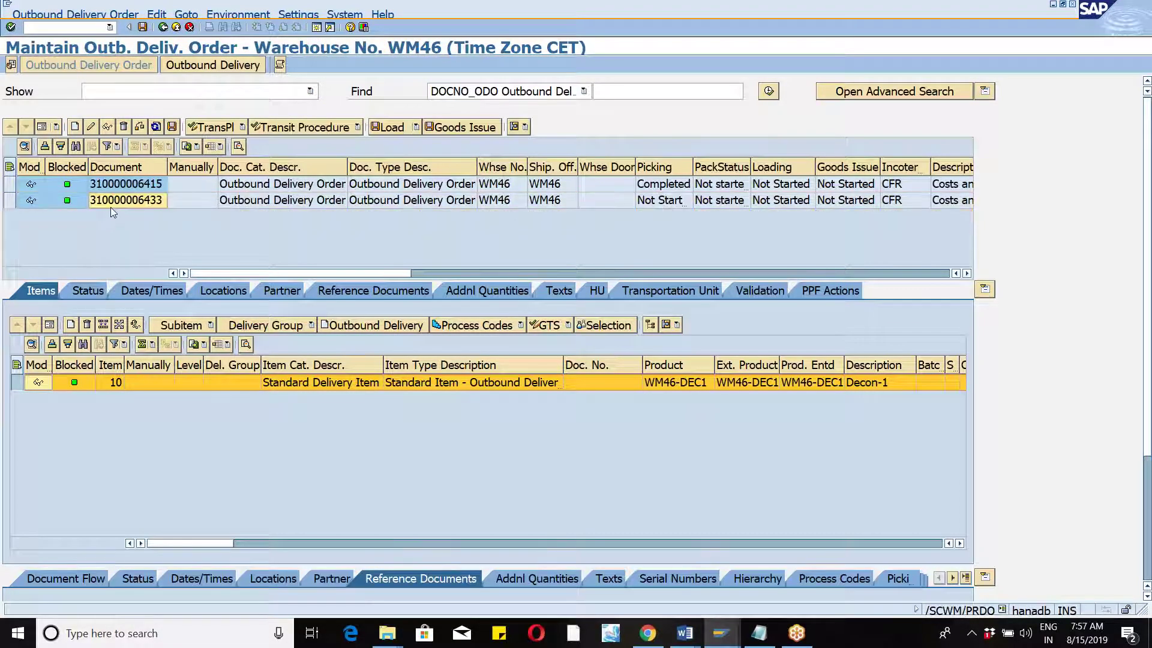
left_click(612, 90)
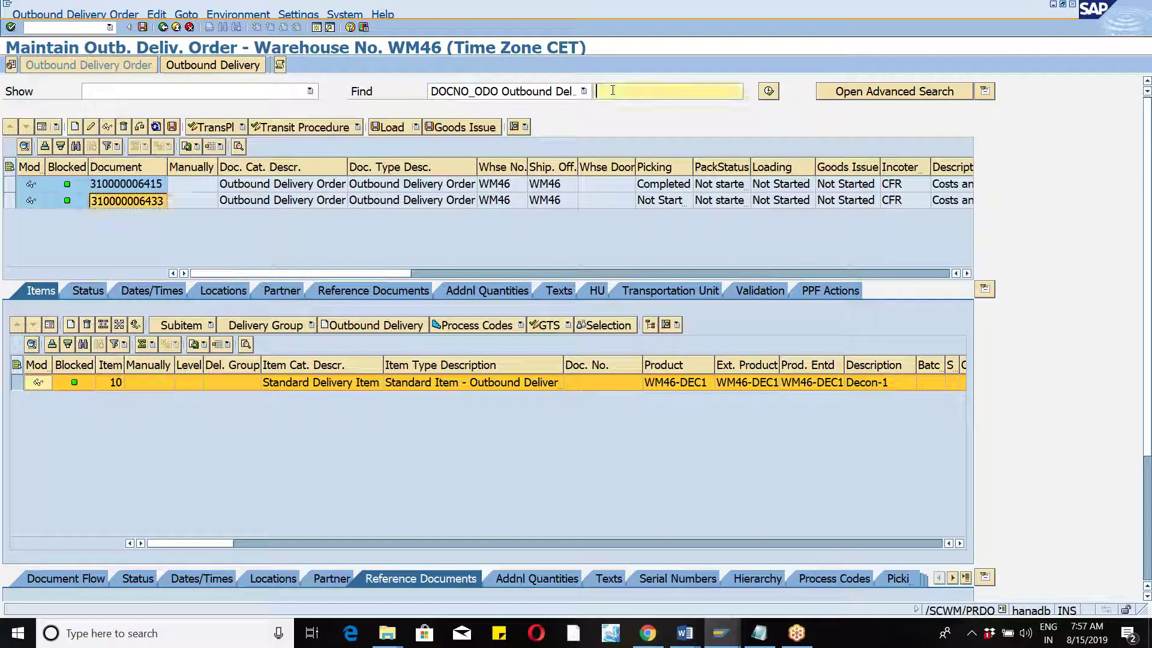
key("ctrl+v")
left_click(769, 90)
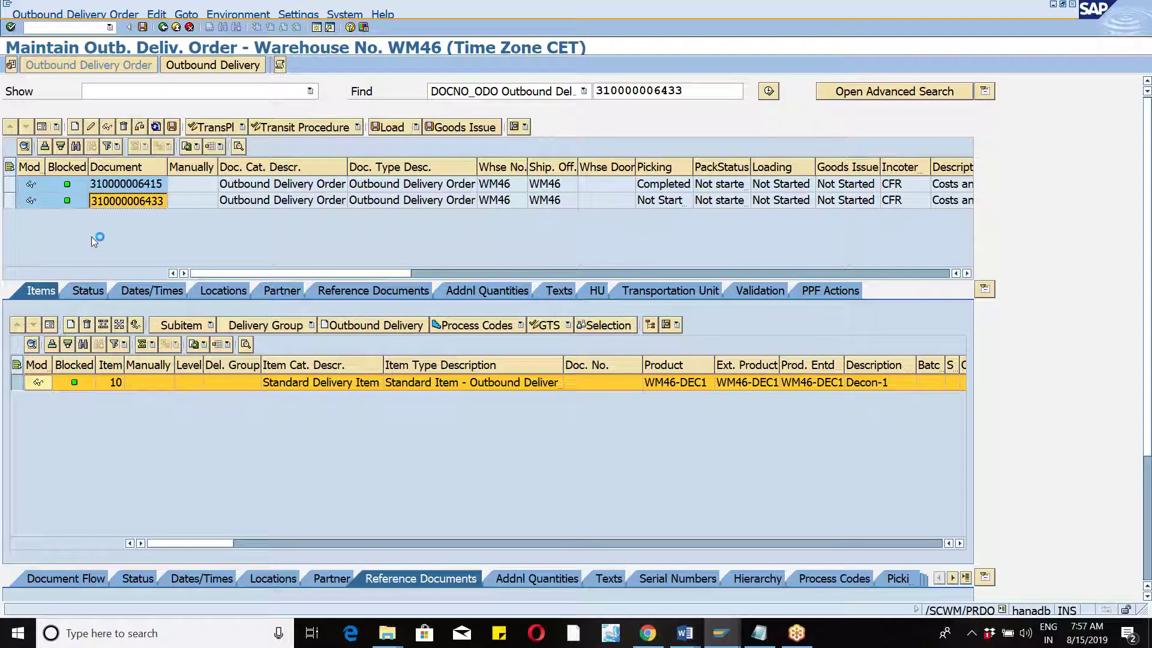
Create and save a new stock removal warehouse task as a follow-on function of the found WM46-DEC1 delivery order.
left_click(45, 15)
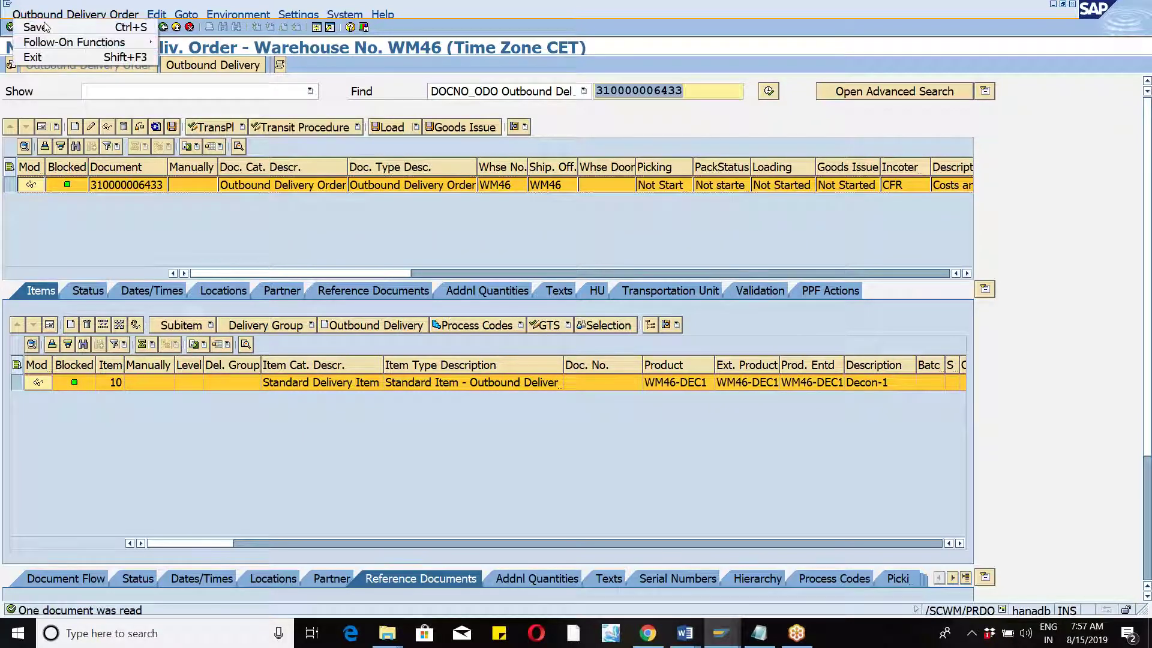
mouse_move(46, 41)
left_click(207, 42)
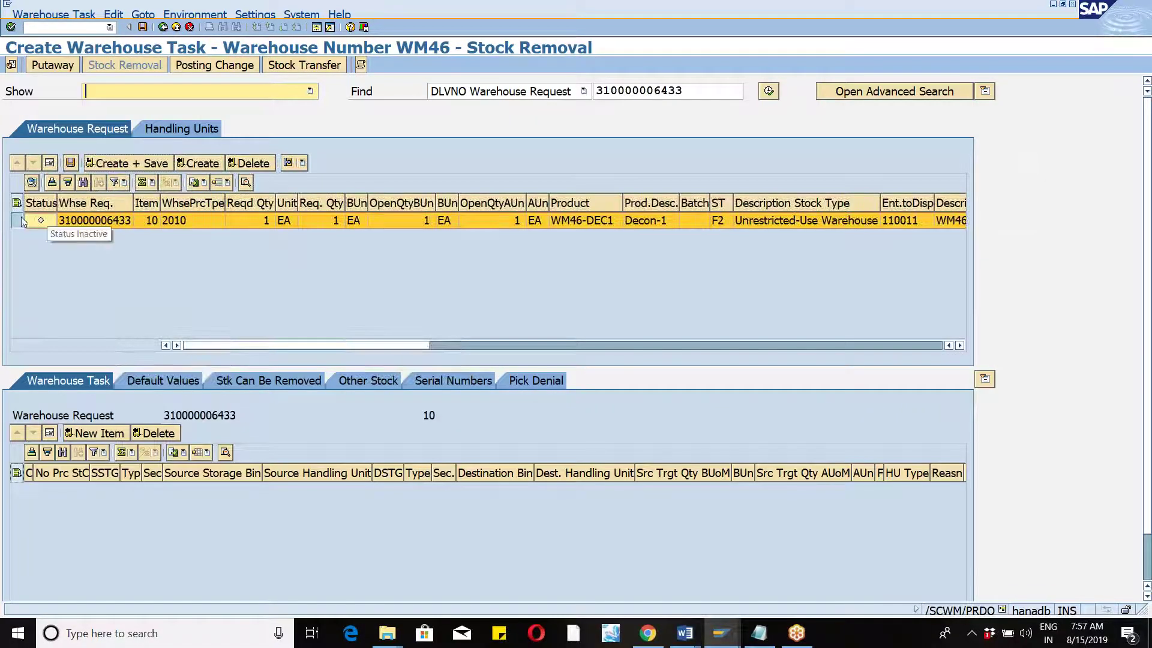
left_click(17, 221)
left_click(198, 163)
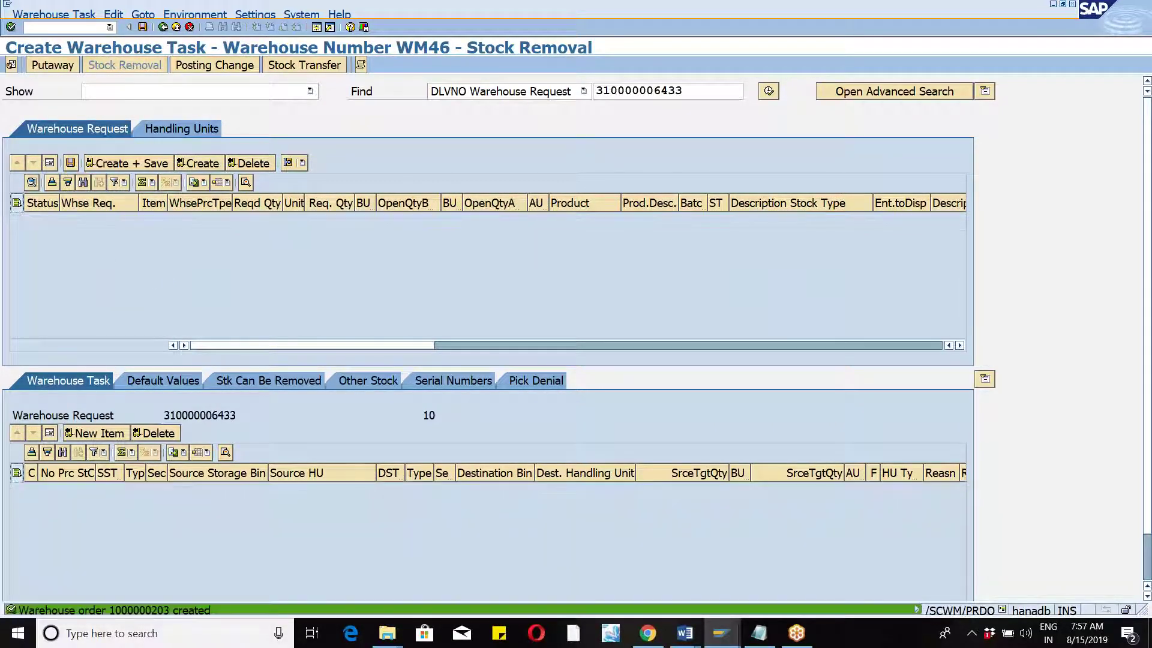
Open confirmation for the newly created WM46-DEC1 task and examine its destination bin and the form data of its warehouse order.
left_click(54, 14)
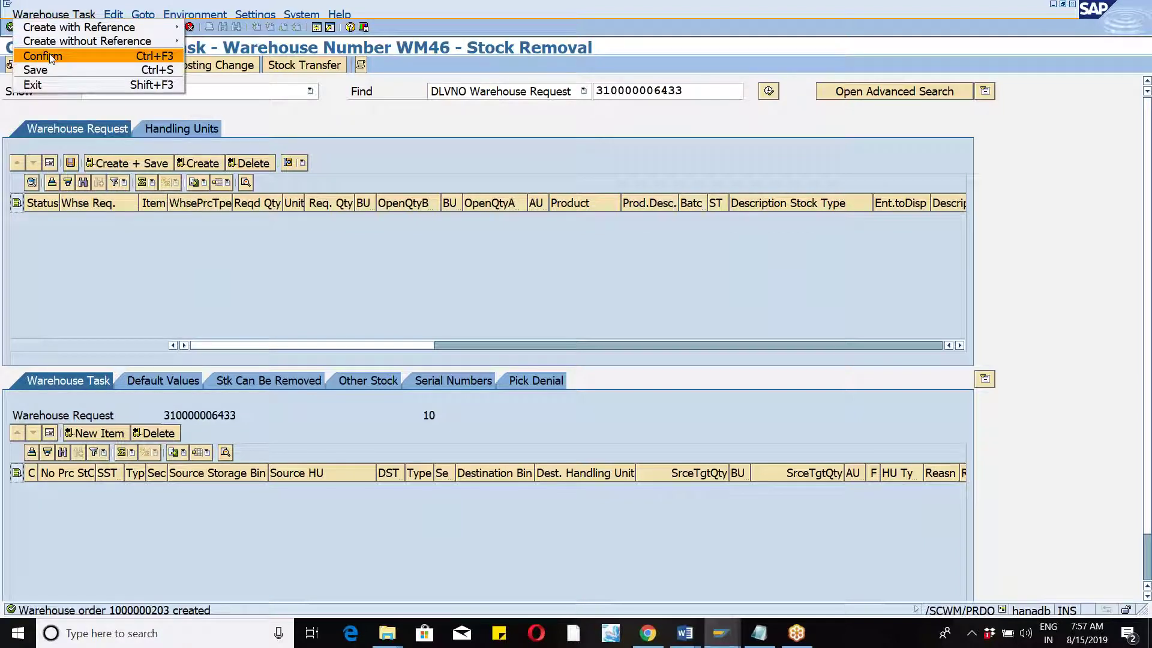
left_click(49, 55)
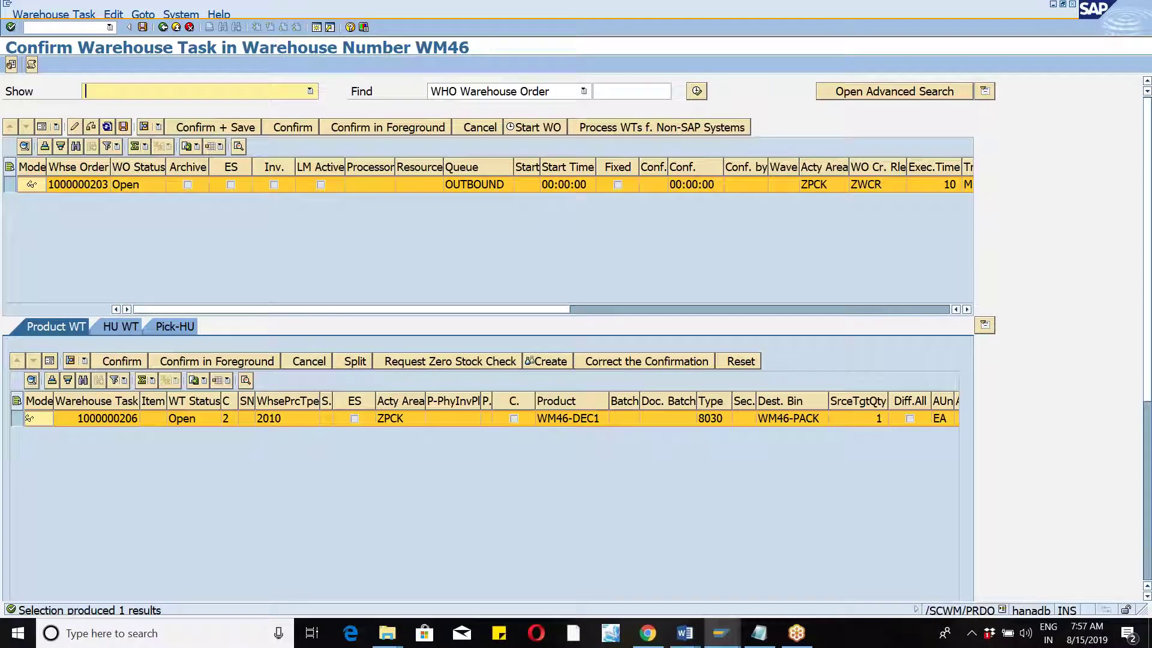
left_click(19, 419)
left_click(50, 362)
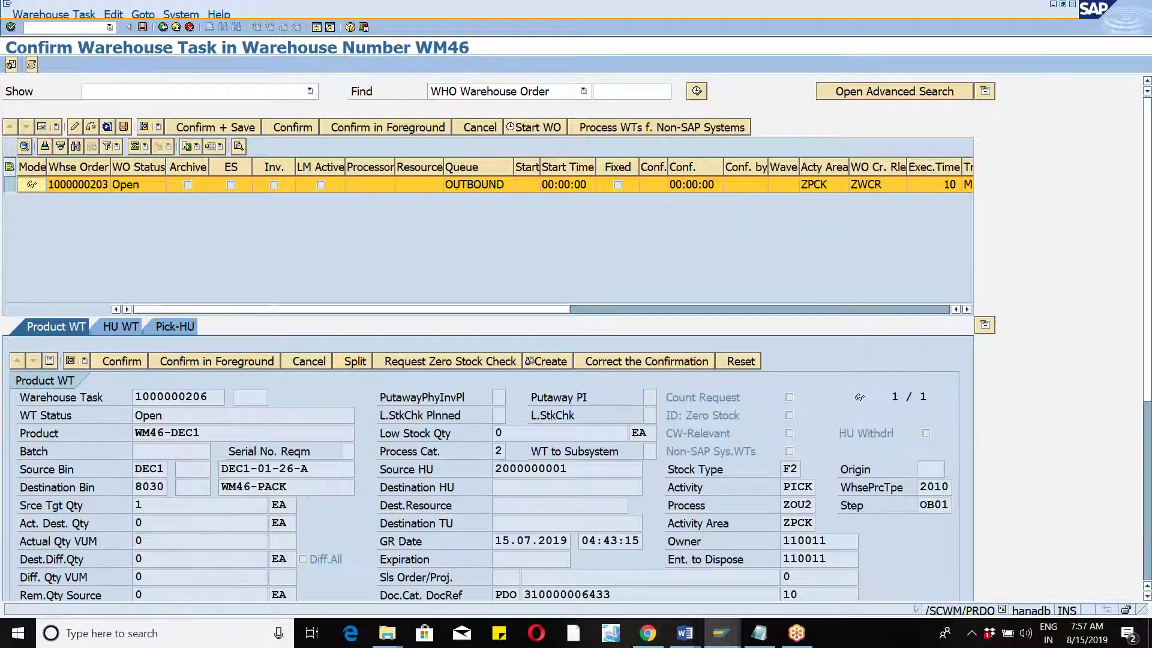
left_click(42, 127)
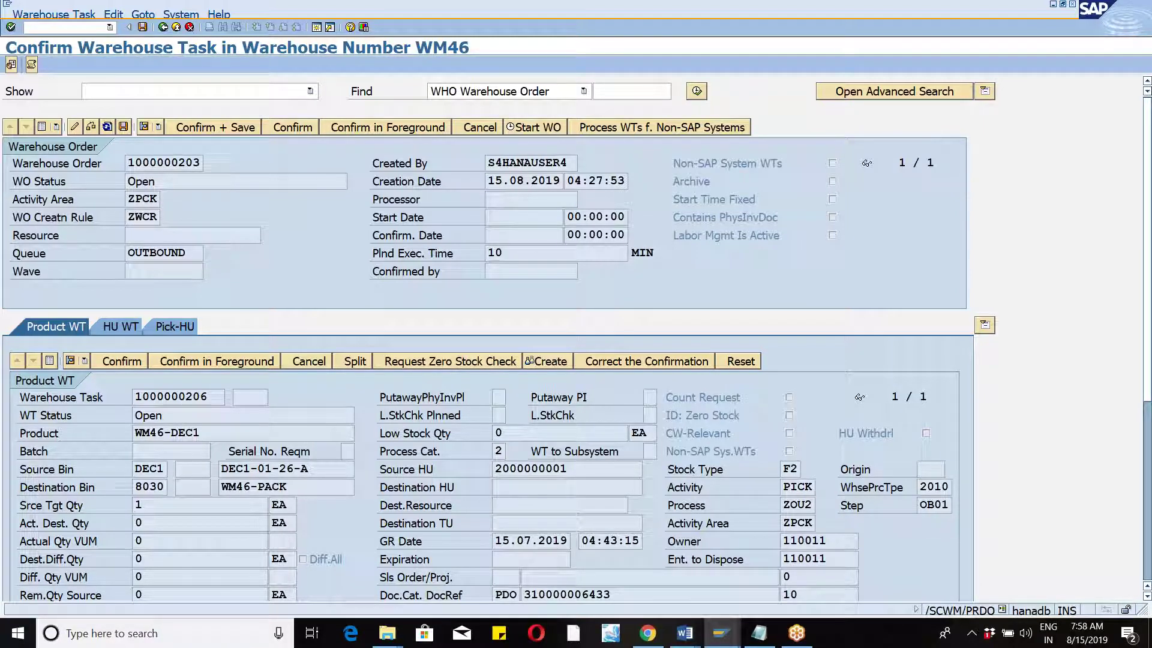
left_click(1139, 25)
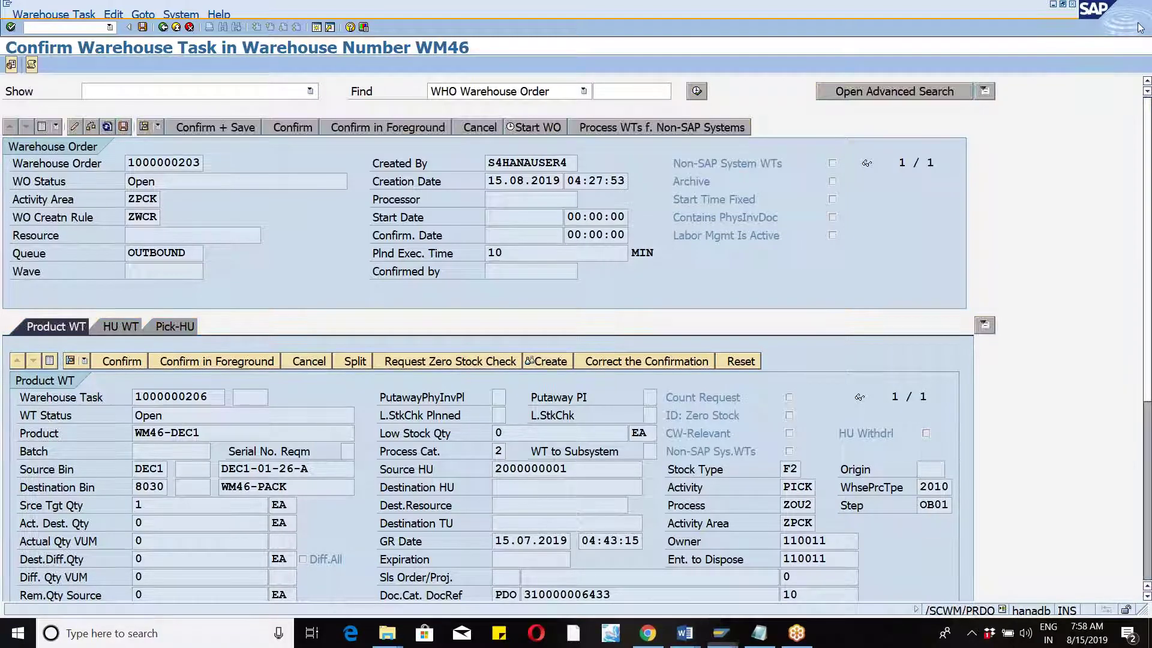
left_click(138, 198)
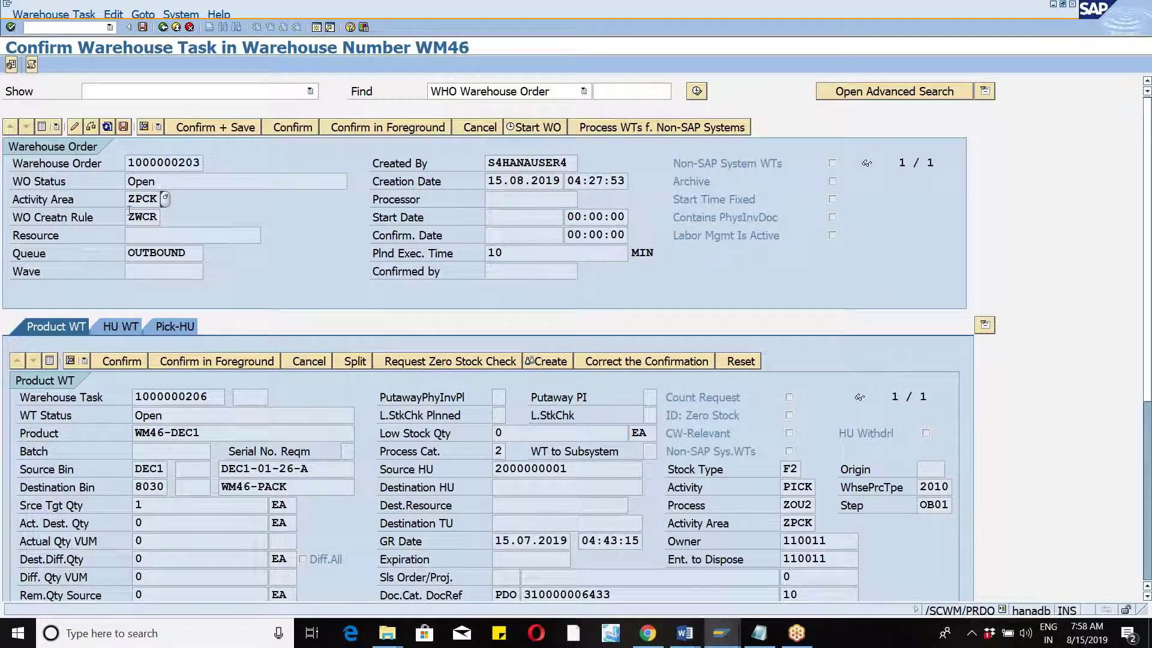
left_click(128, 217)
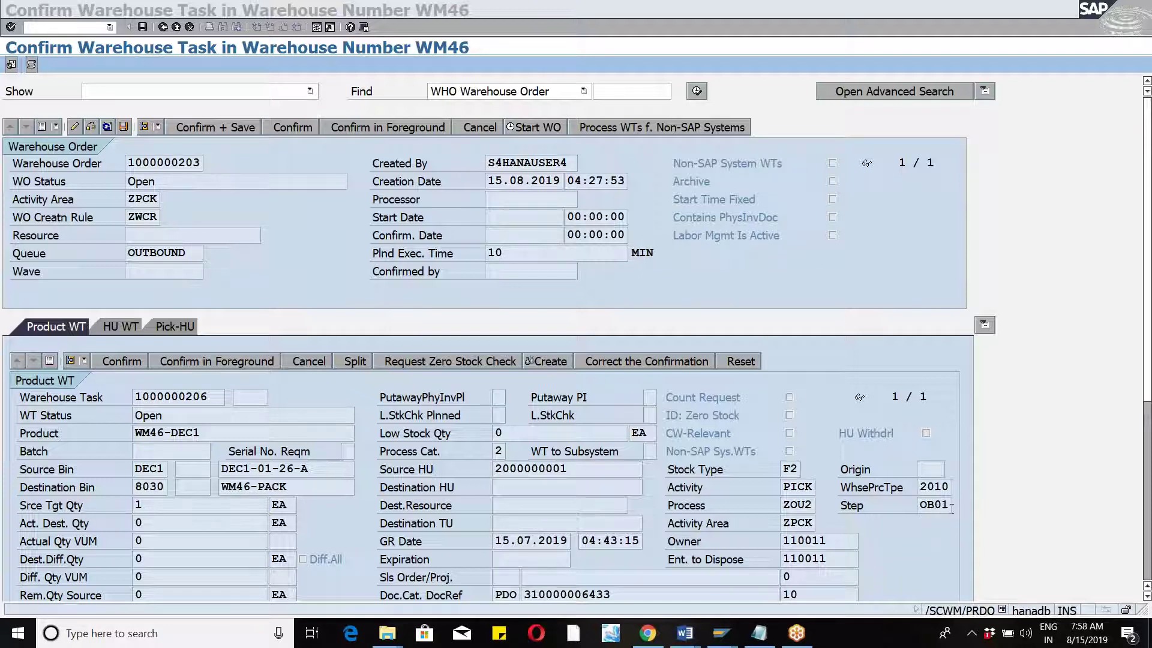
left_click(279, 192)
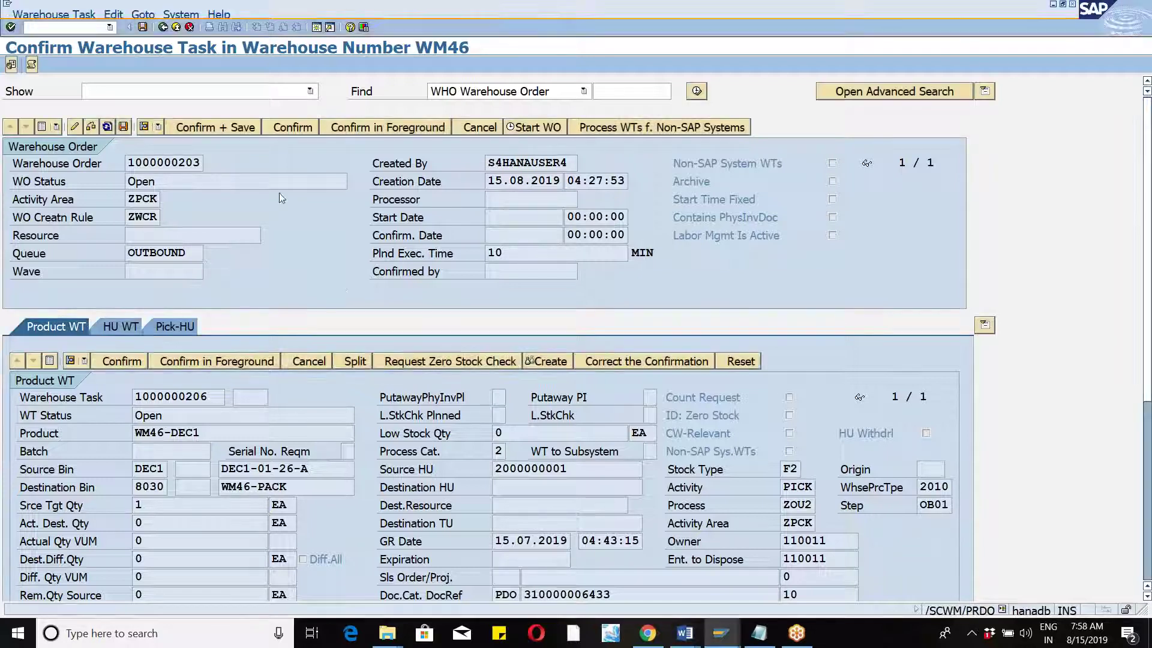
left_click(351, 128)
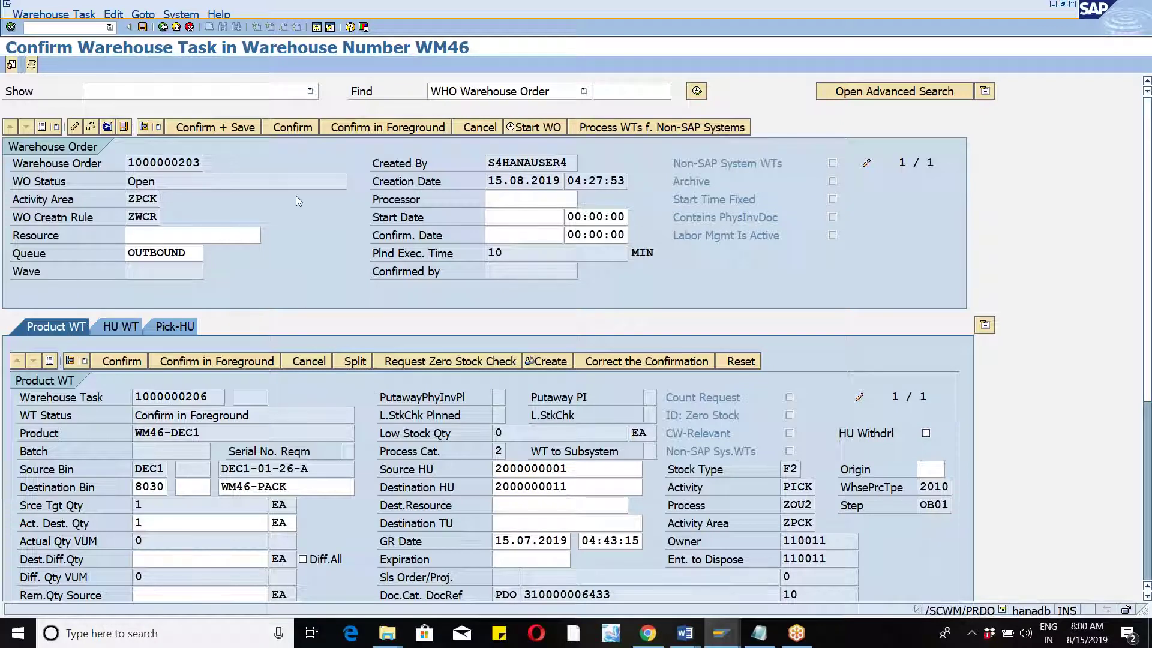
left_click(213, 128)
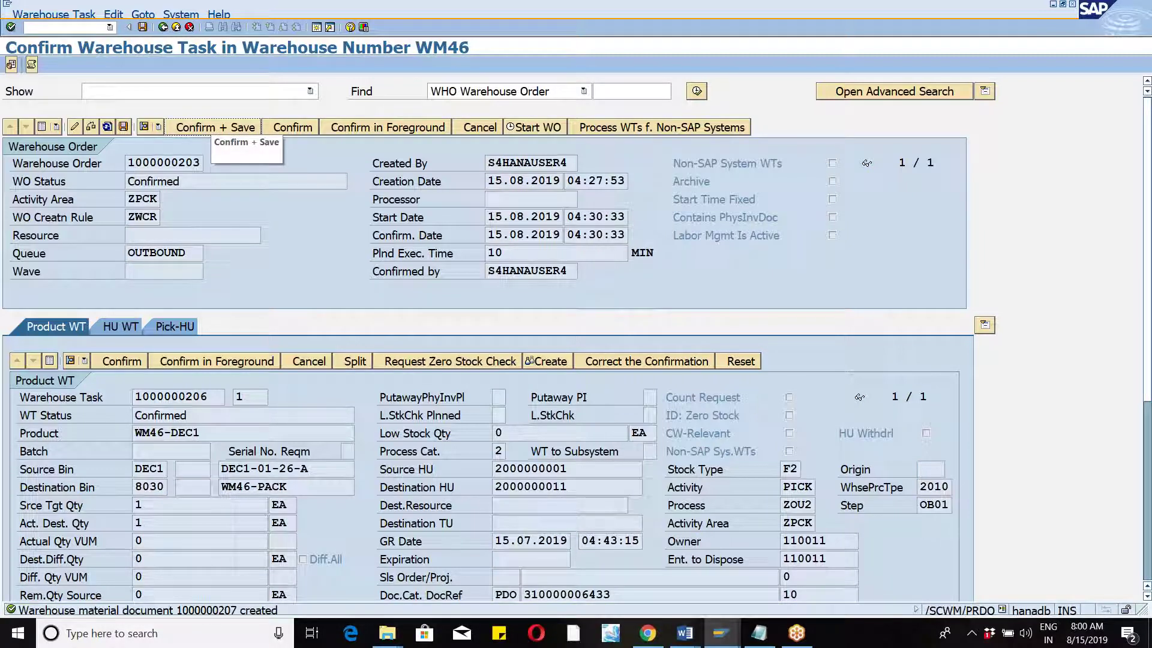
Leave task confirmation and open the Warehouse Management Monitor for warehouse WM46 with monitor SAP.
left_click(163, 27)
left_click(195, 15)
left_click(197, 27)
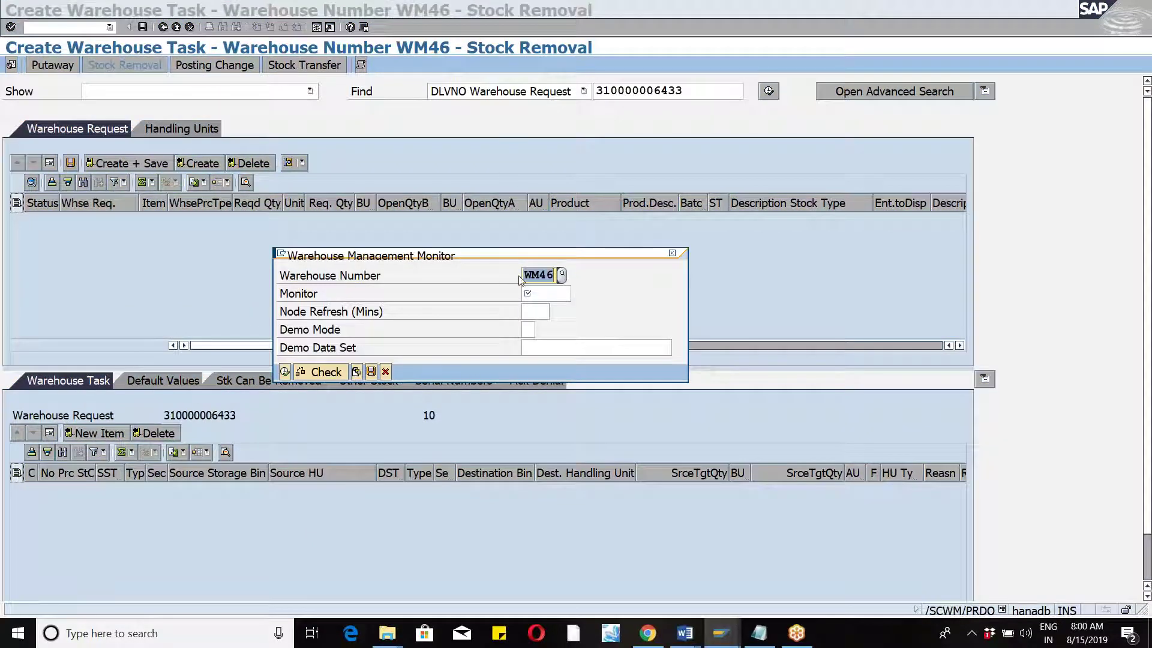
left_click(537, 292)
type("sap")
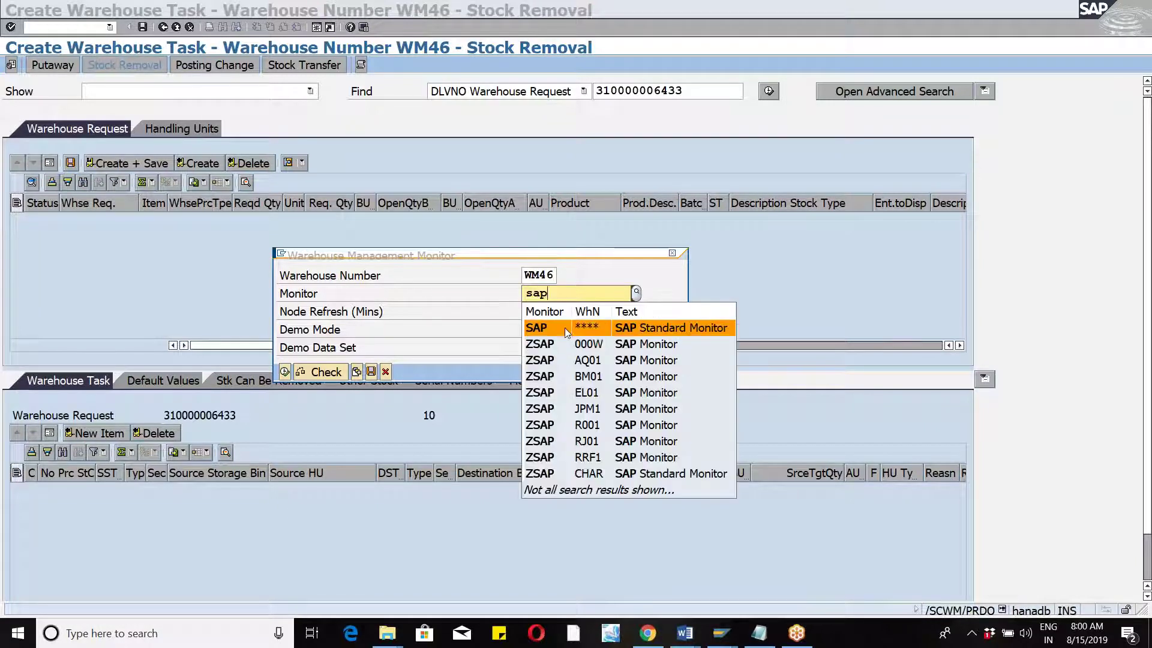
left_click(564, 326)
left_click(284, 372)
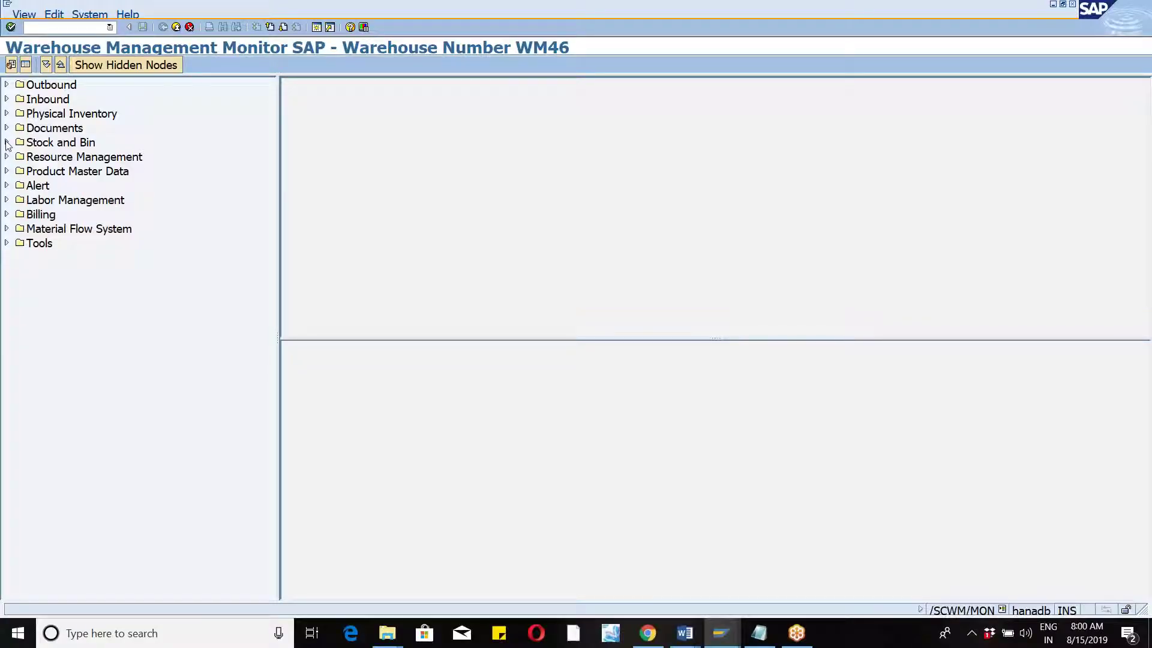
List the outbound delivery orders without selection criteria and display the warehouse tasks of the WM46-DEC1 order, selecting the task to WM46-PACK.
left_click(7, 143)
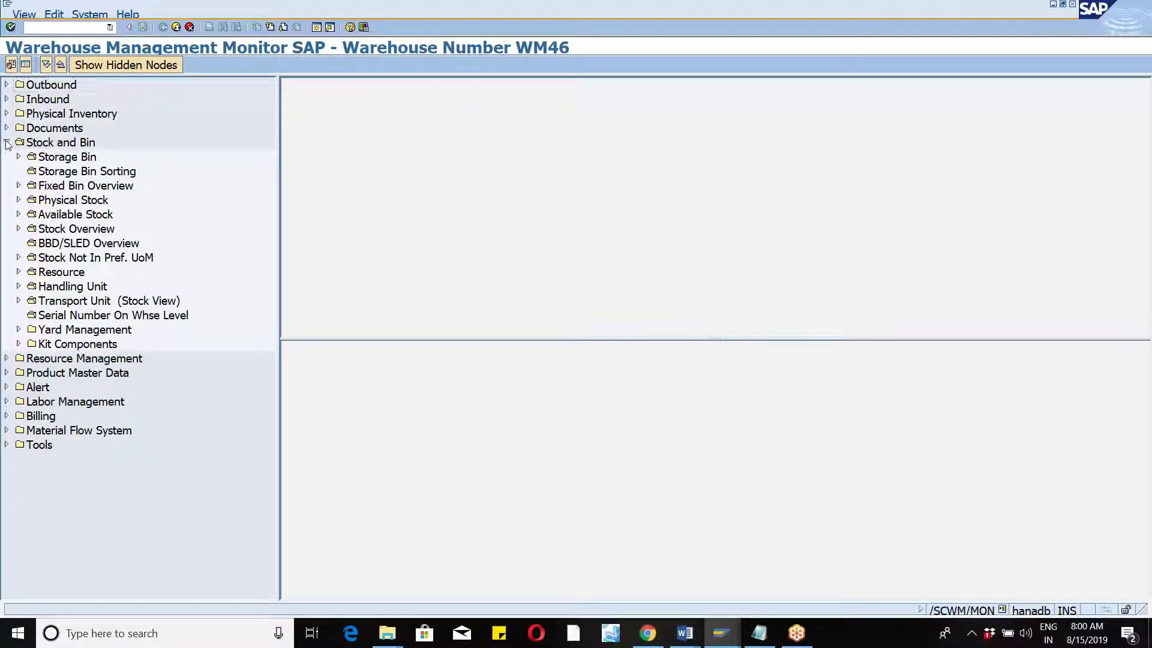
left_click(6, 143)
left_click(6, 85)
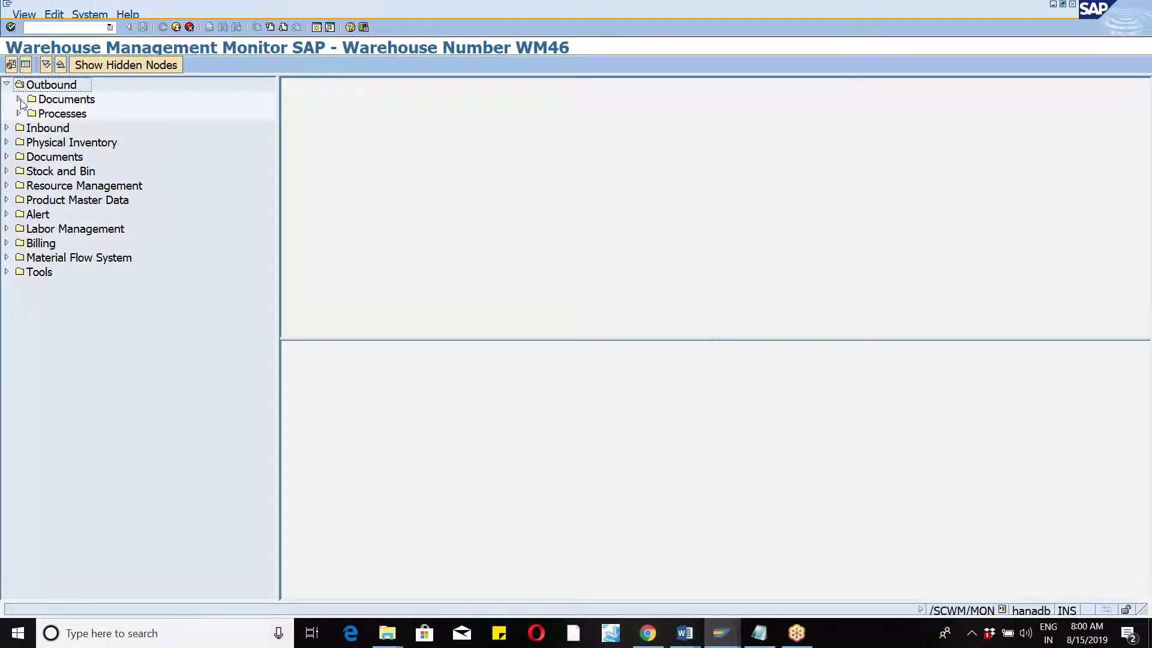
left_click(19, 99)
double_click(106, 145)
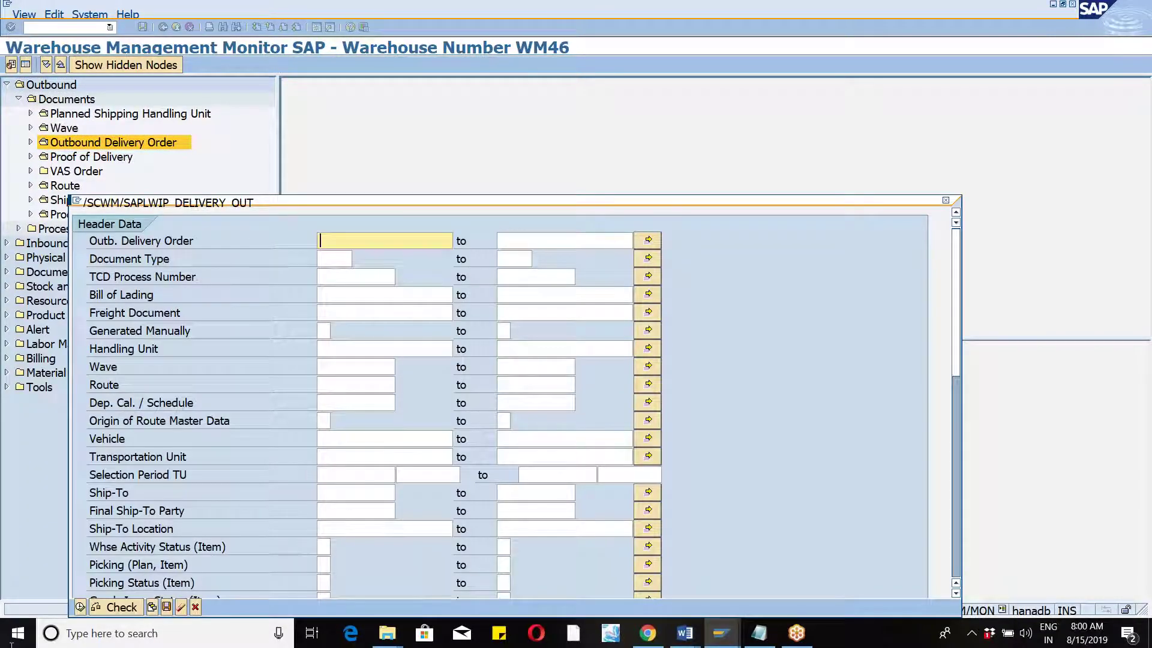
left_click(80, 609)
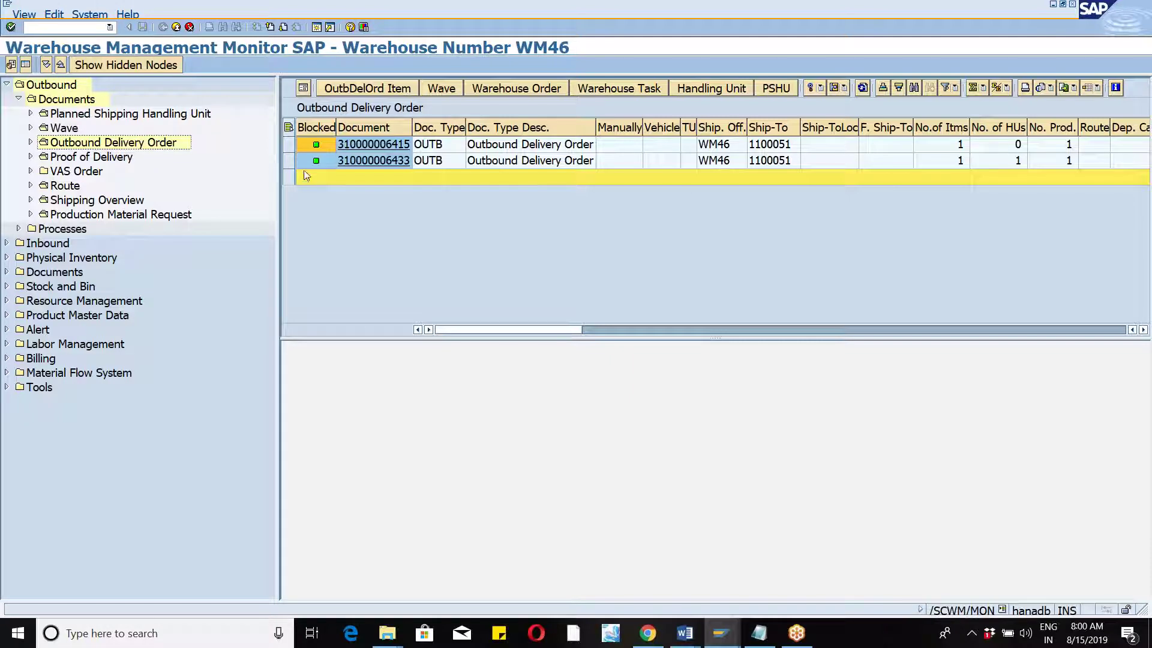
left_click(286, 161)
left_click(612, 90)
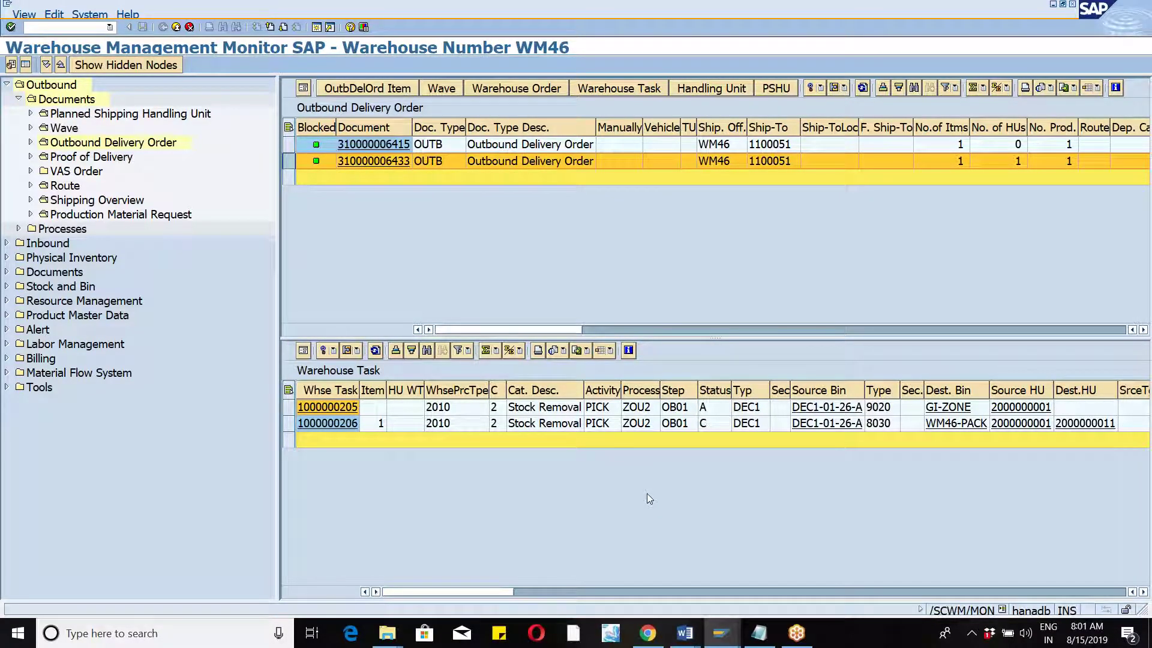
left_click(689, 424)
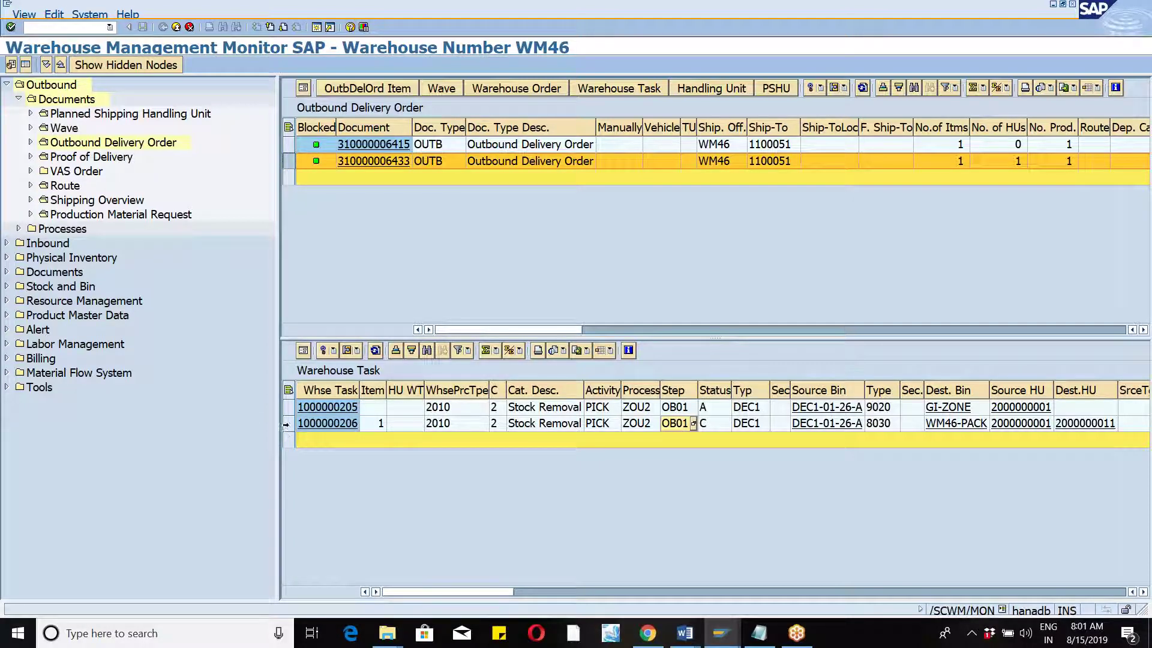
left_click(288, 424)
Open the general packing transaction /SCWM/PACK in a new session for warehouse WM46 with work center VERP.
left_click(318, 27)
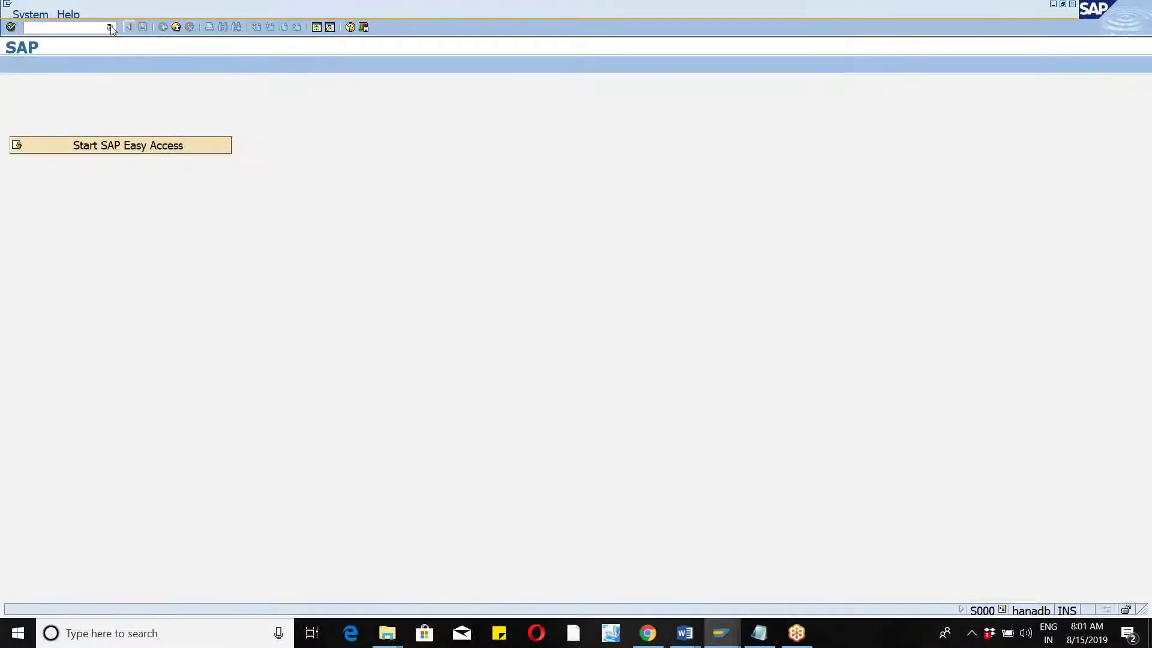
type("/n/scwm/verp")
key("Return")
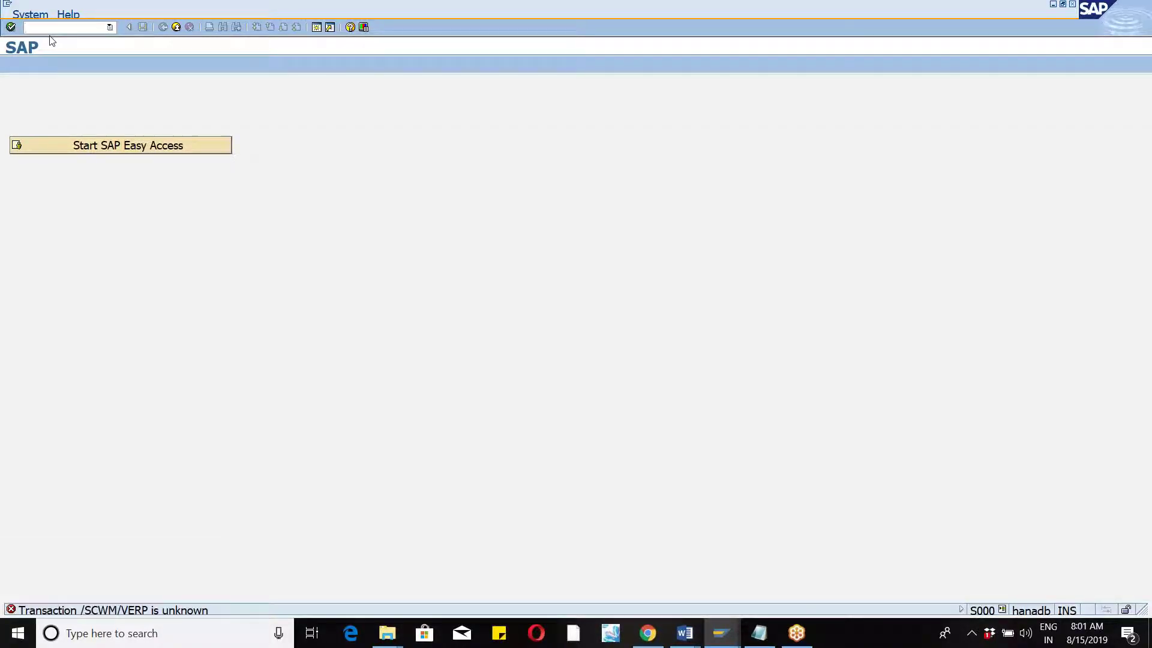
type("/n/scwm/pack")
key("Return")
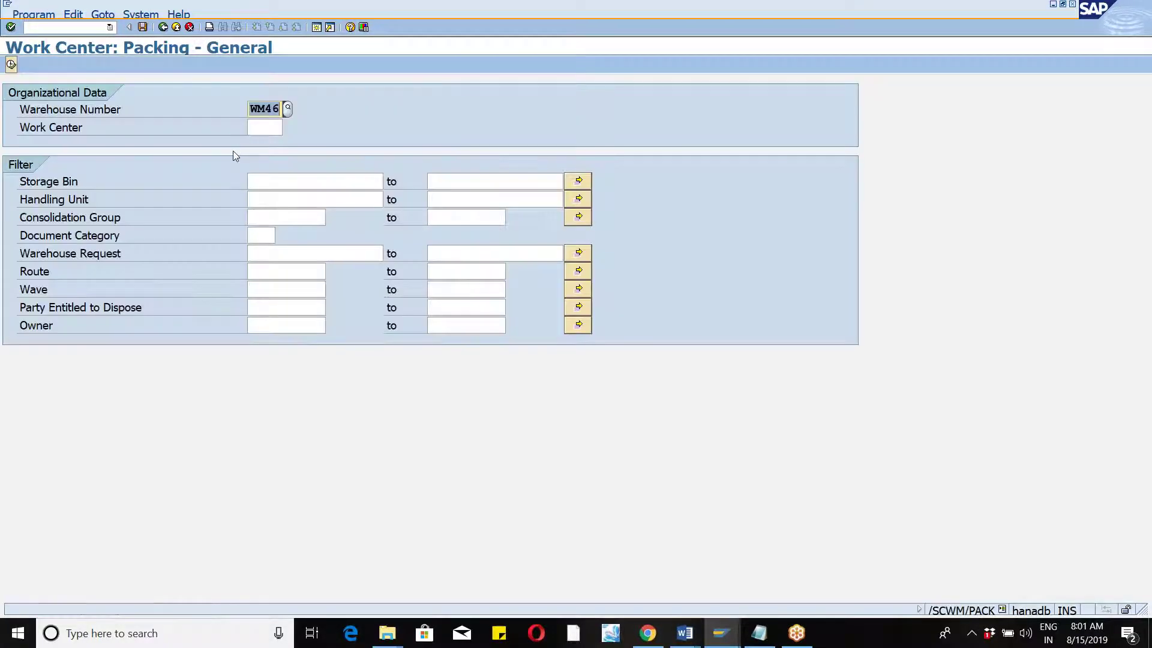
left_click(261, 124)
type("verp")
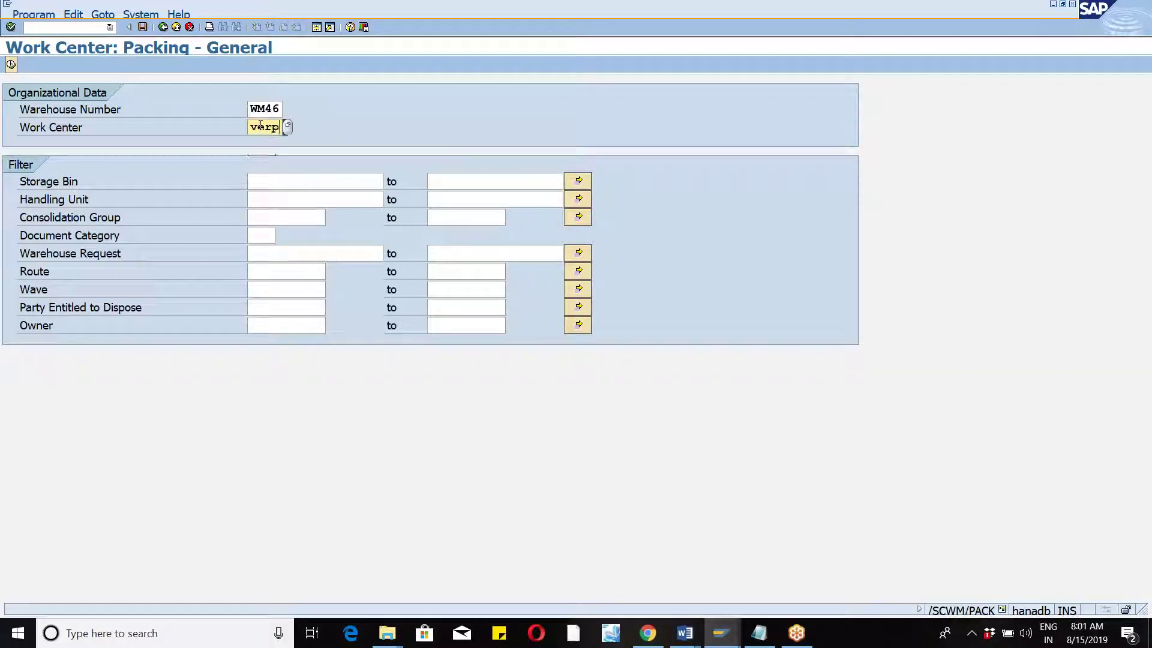
key("Return")
left_click(12, 65)
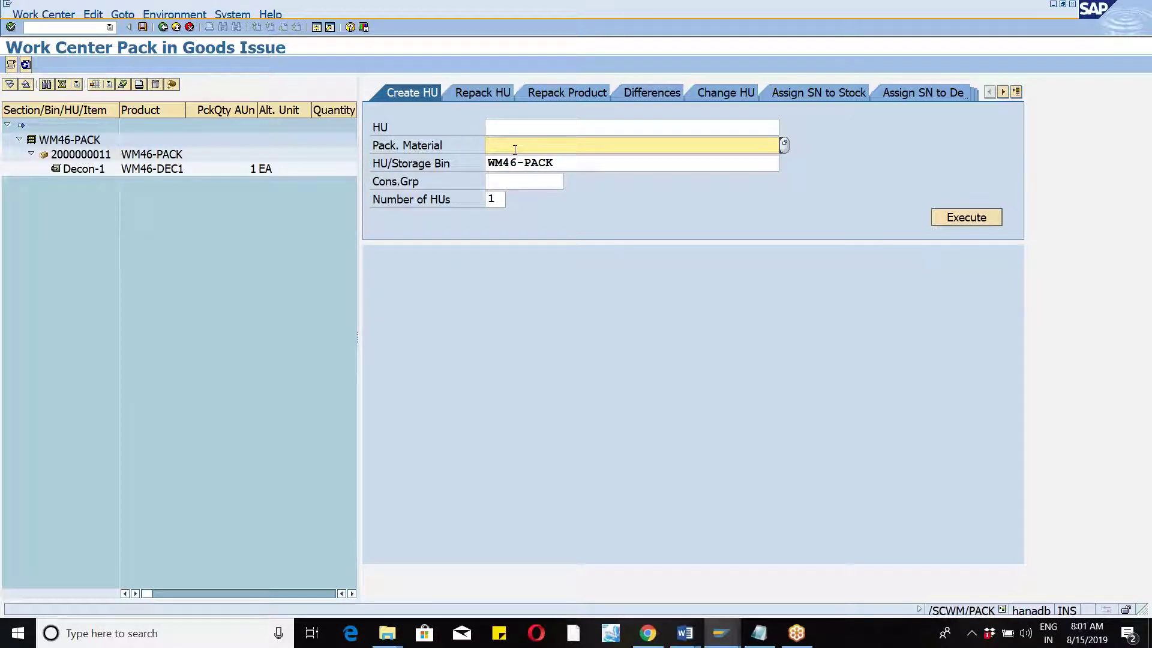
Create one handling unit with packaging material WM46-PACK in storage bin WM46-PACK.
type("wm")
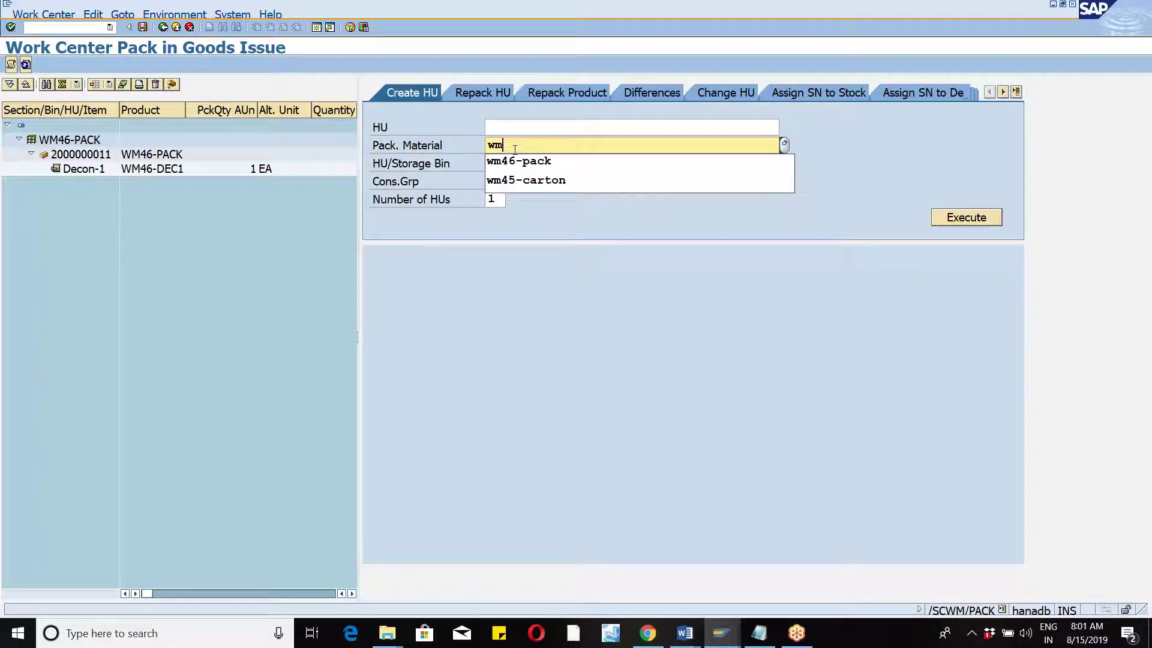
type("46-")
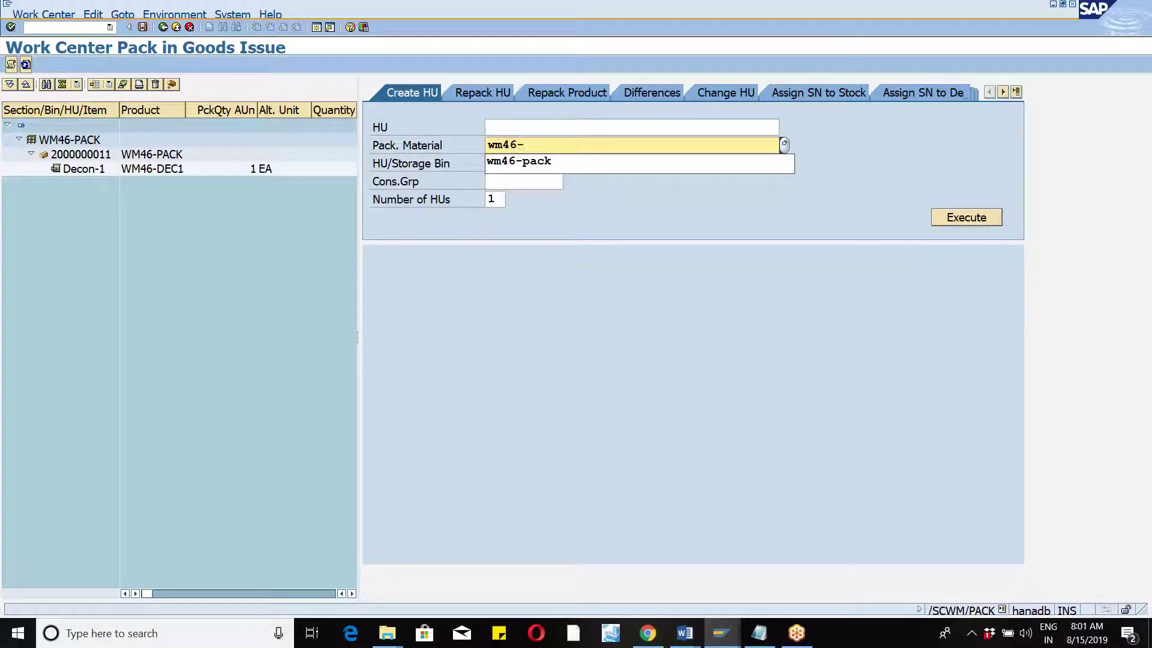
key("Down")
key("Return")
key("Return")
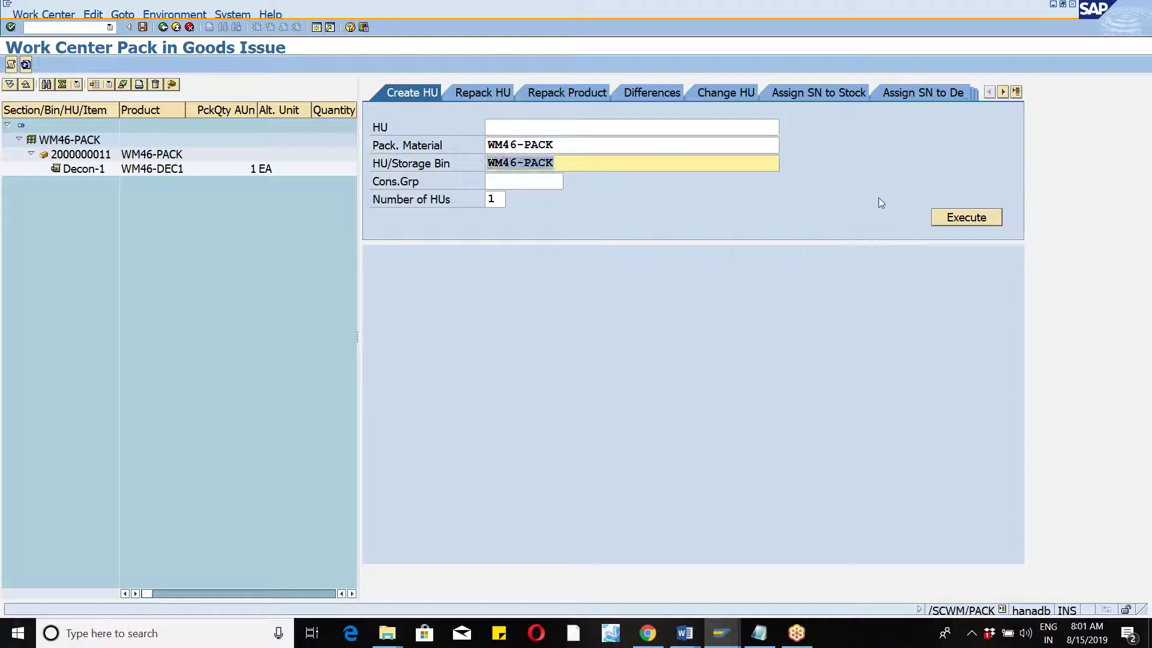
left_click(966, 218)
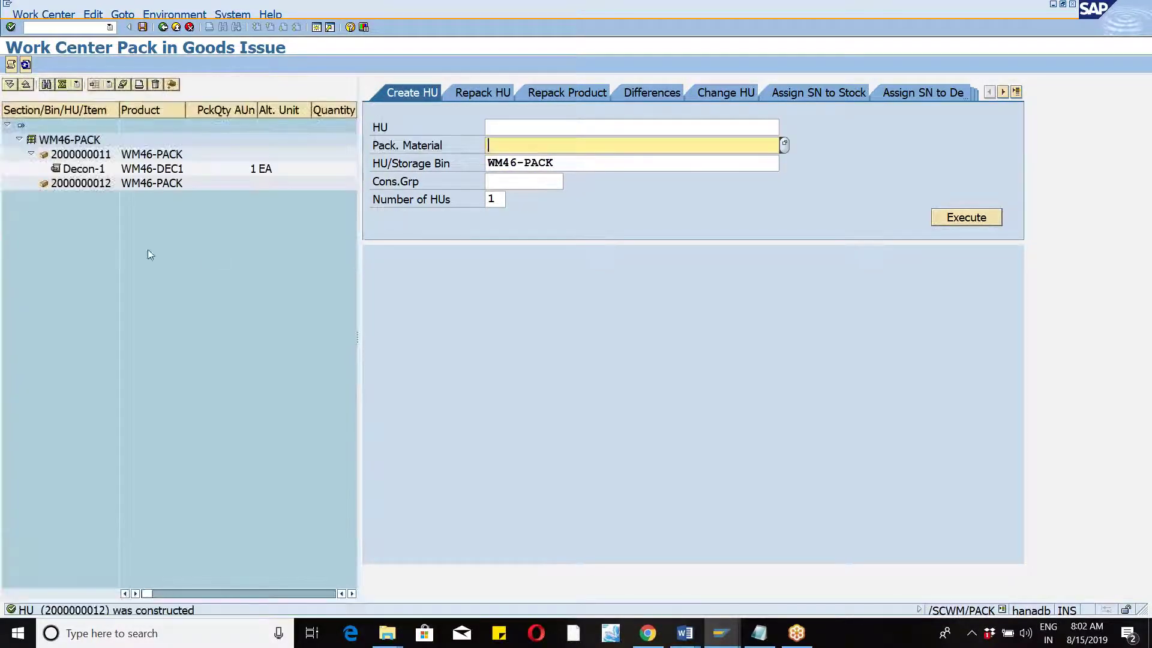
Repack product WM46-DEC1 into the newly created handling unit and complete the process step for that handling unit.
left_click(90, 170)
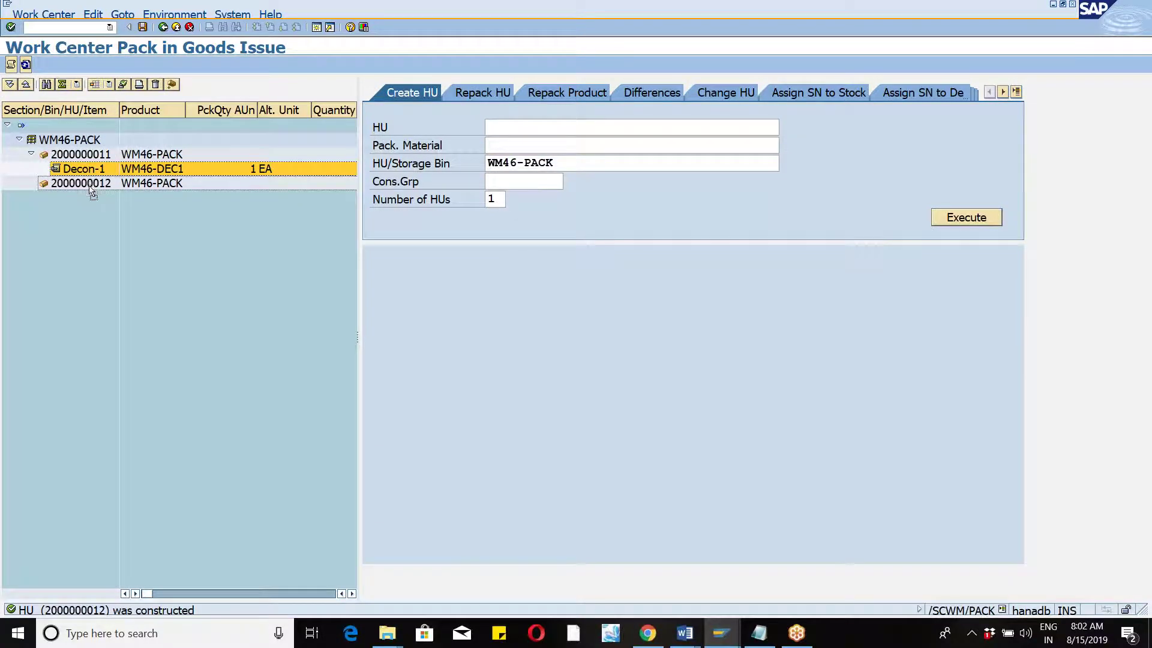
left_click_drag(85, 169, 83, 183)
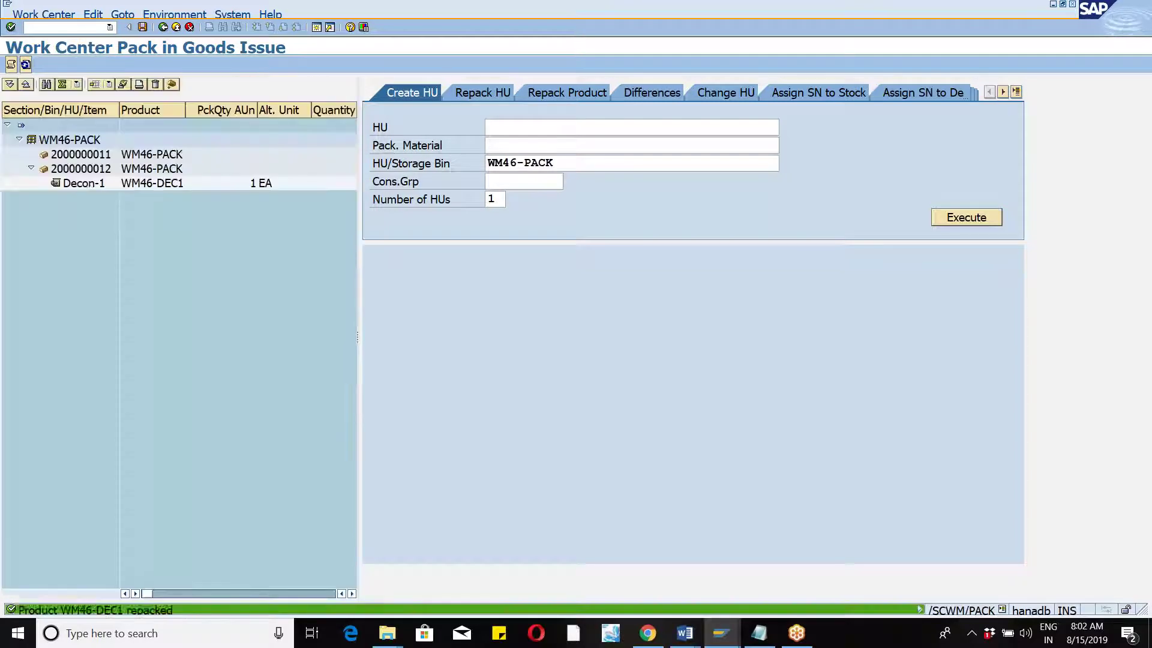
left_click(84, 170)
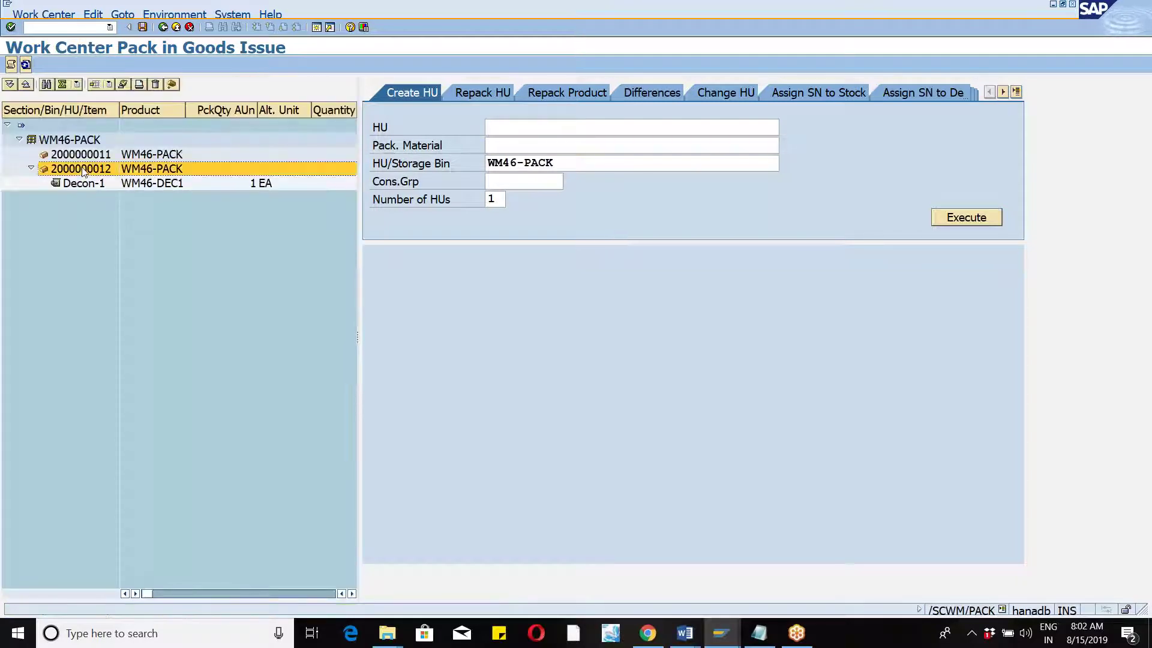
left_click(125, 86)
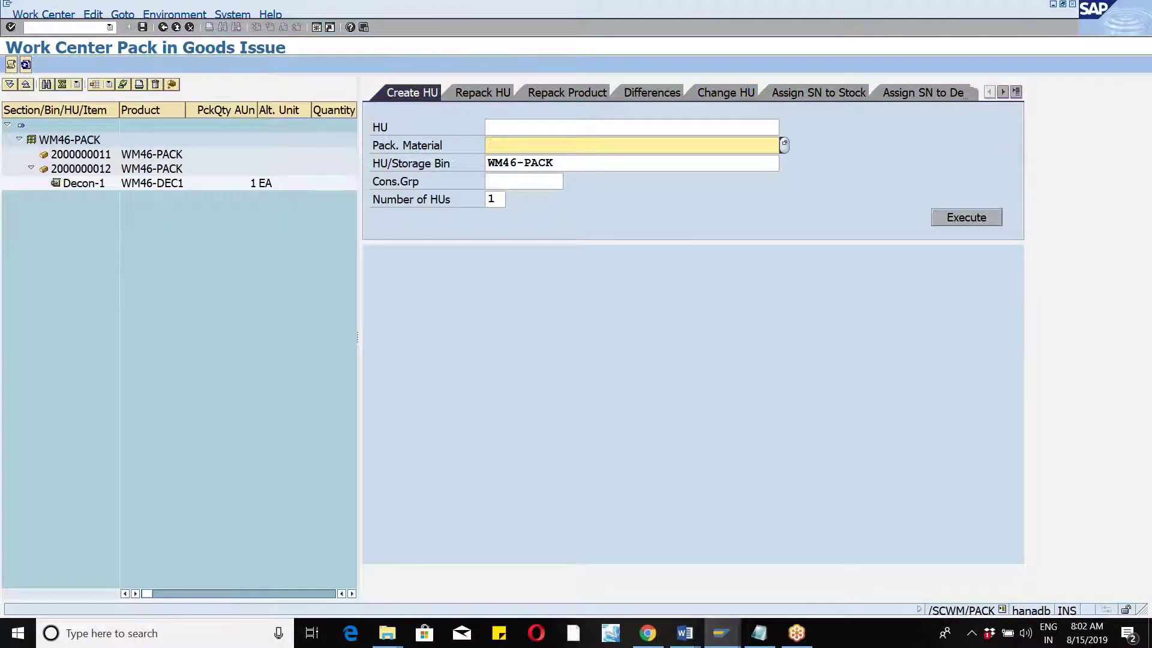
Return to the warehouse monitor, refresh the delivery order's warehouse tasks and check the status of the OB03 task.
key("alt+Tab")
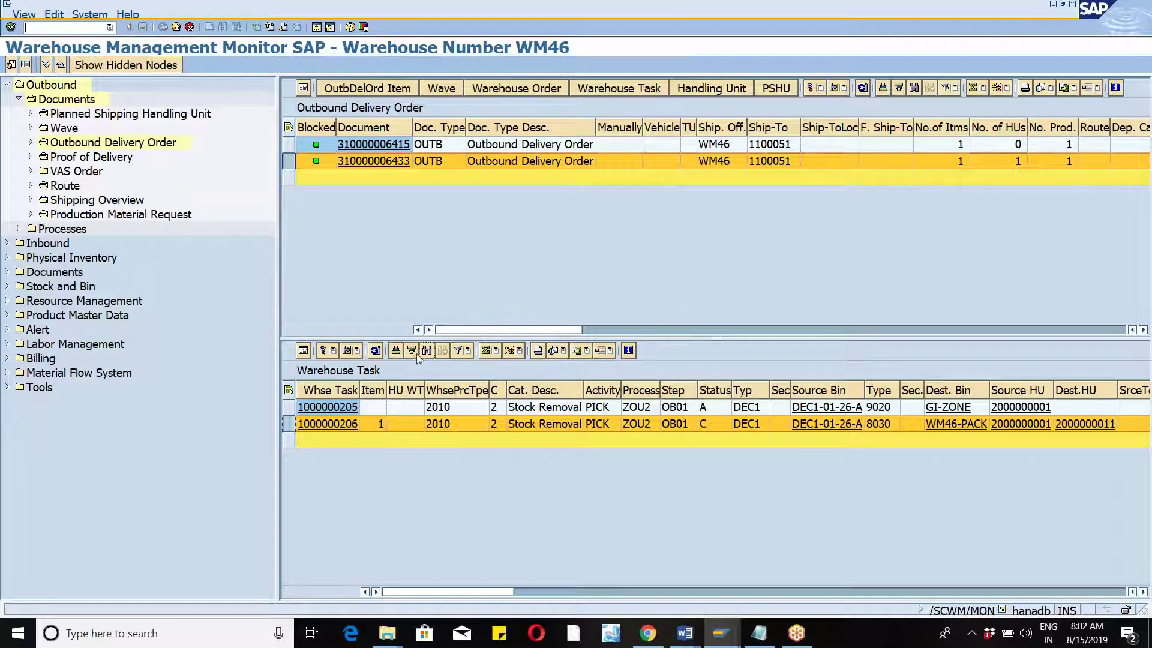
left_click(377, 351)
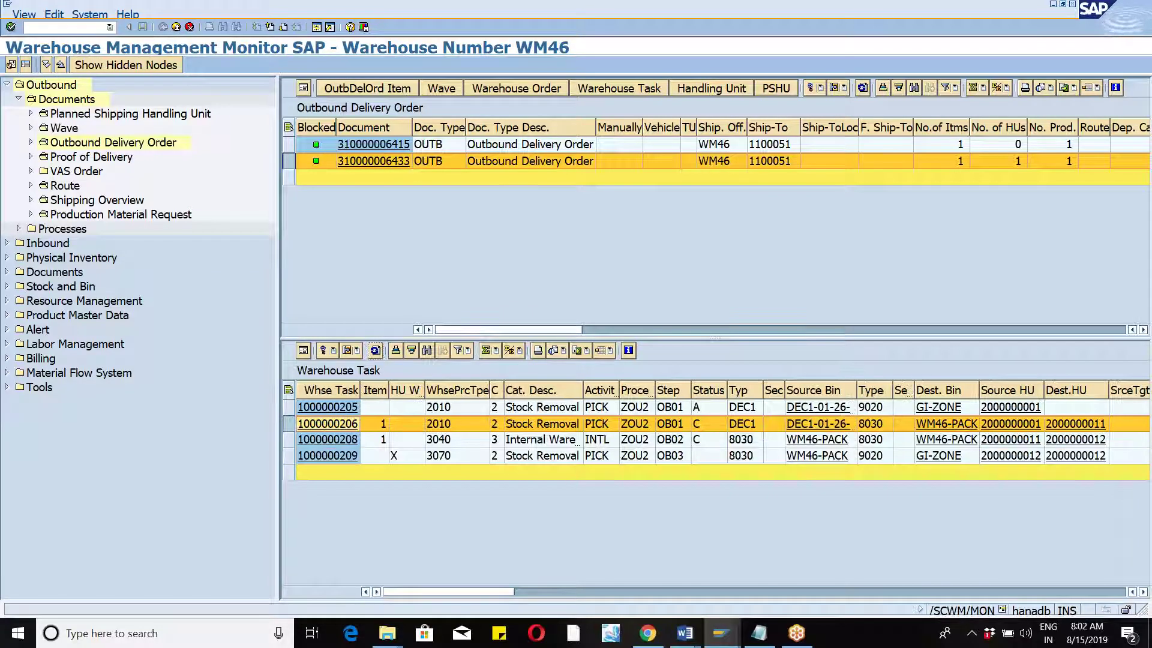
left_click(705, 460)
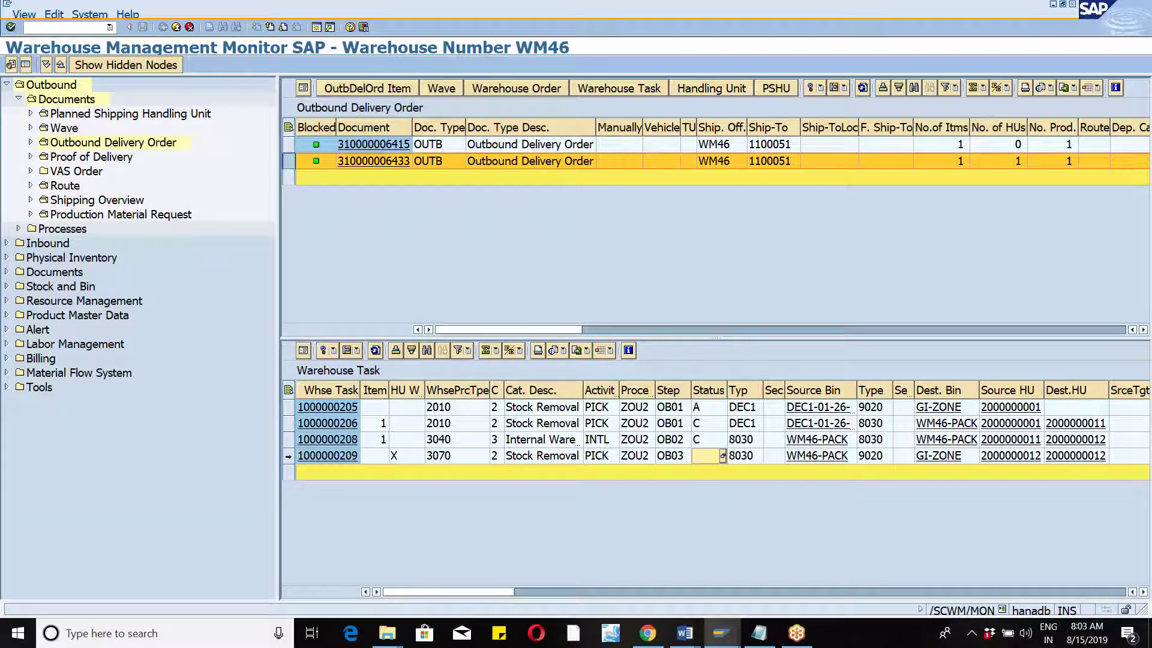
Confirm the OB03 handling unit task to GI-ZONE in the background and open the WM46-DEC1 outbound delivery order.
left_click(288, 455)
left_click(333, 351)
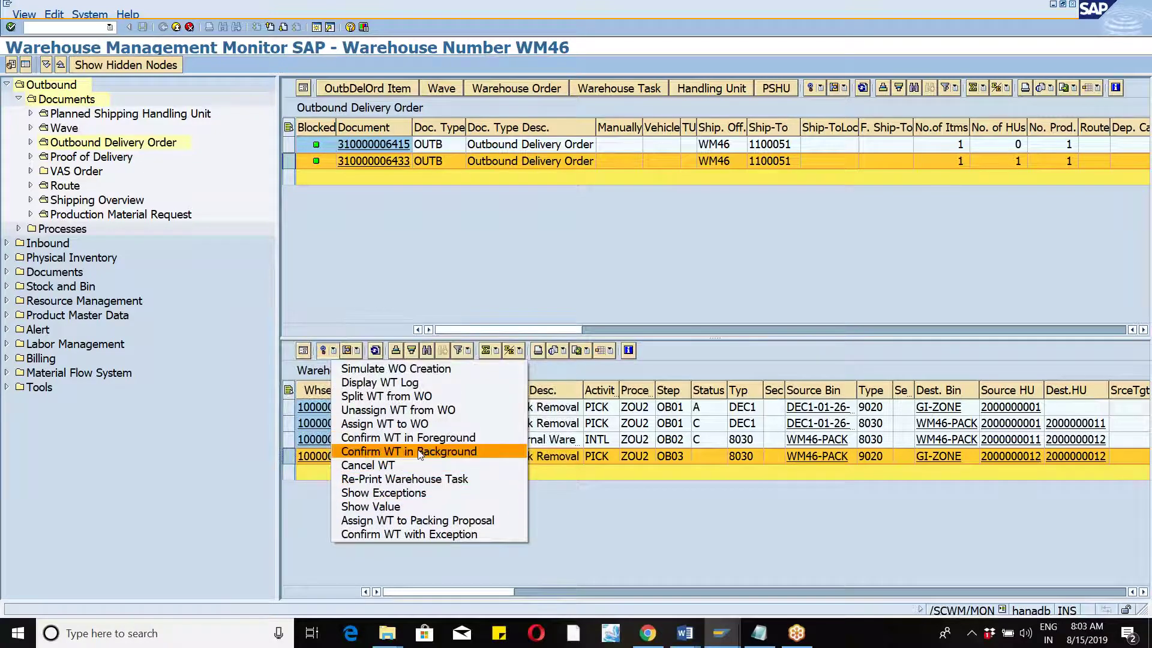
left_click(408, 451)
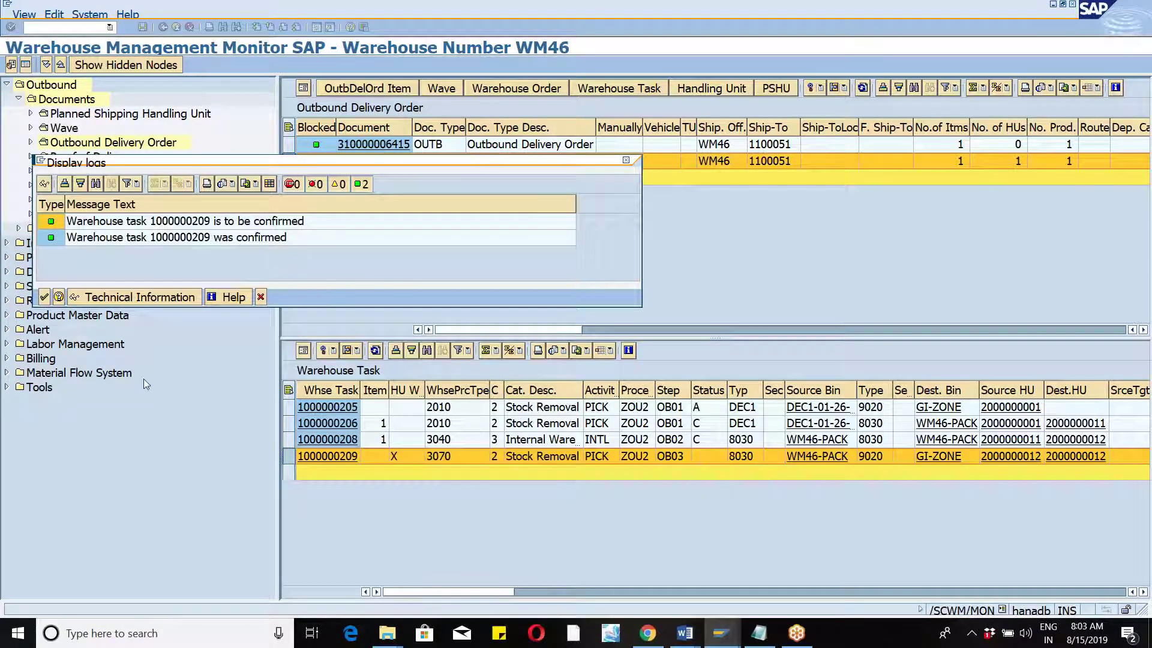
left_click(44, 297)
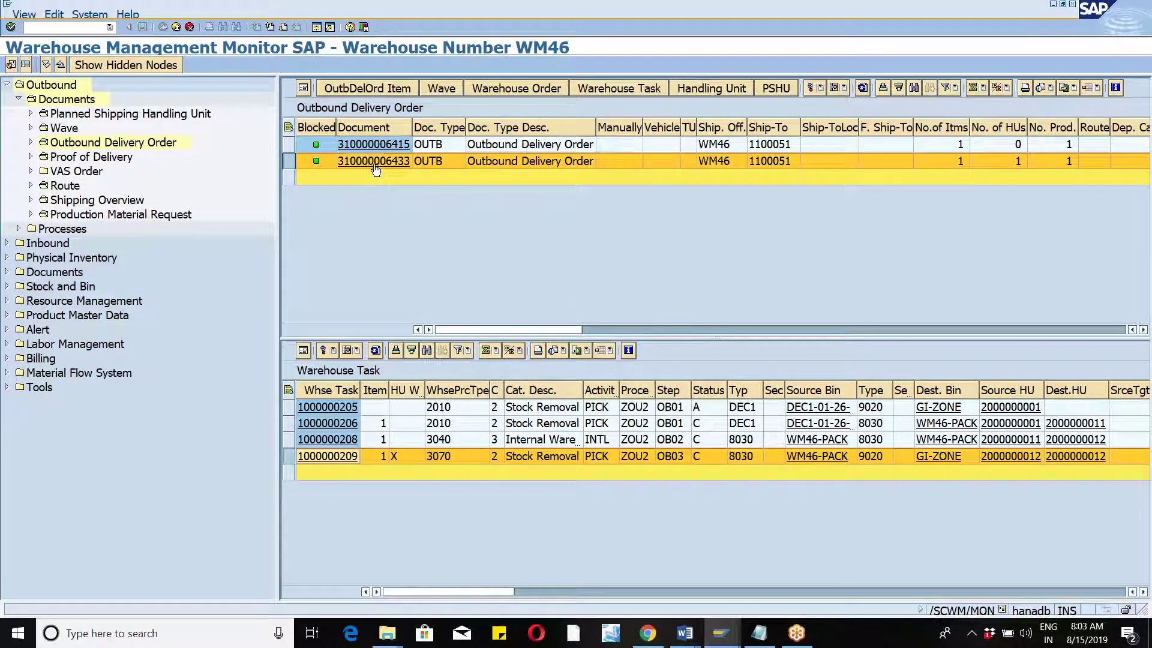
left_click(374, 161)
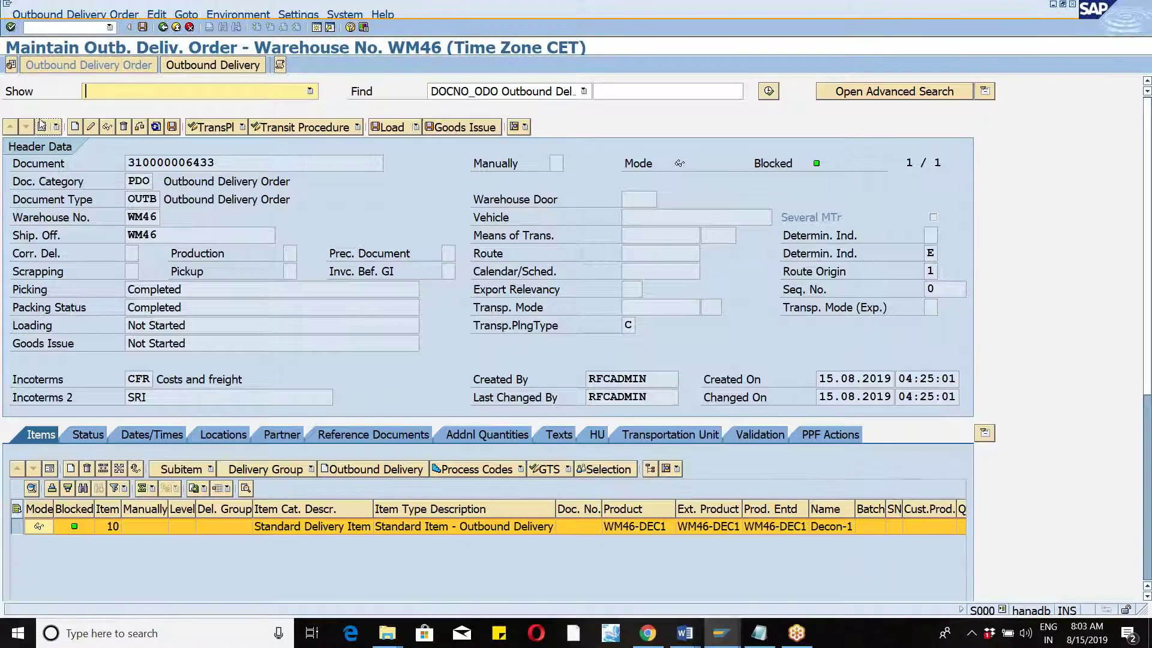
Show the outbound delivery order header as a list and check its packing and goods issue statuses.
left_click(41, 126)
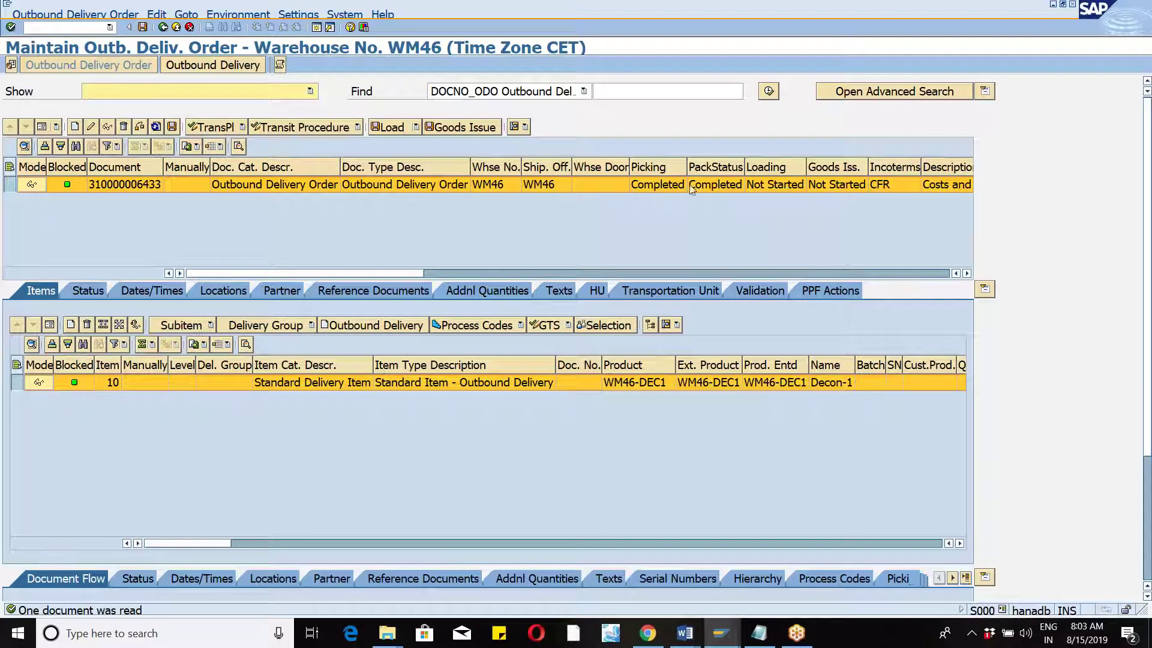
left_click(696, 185)
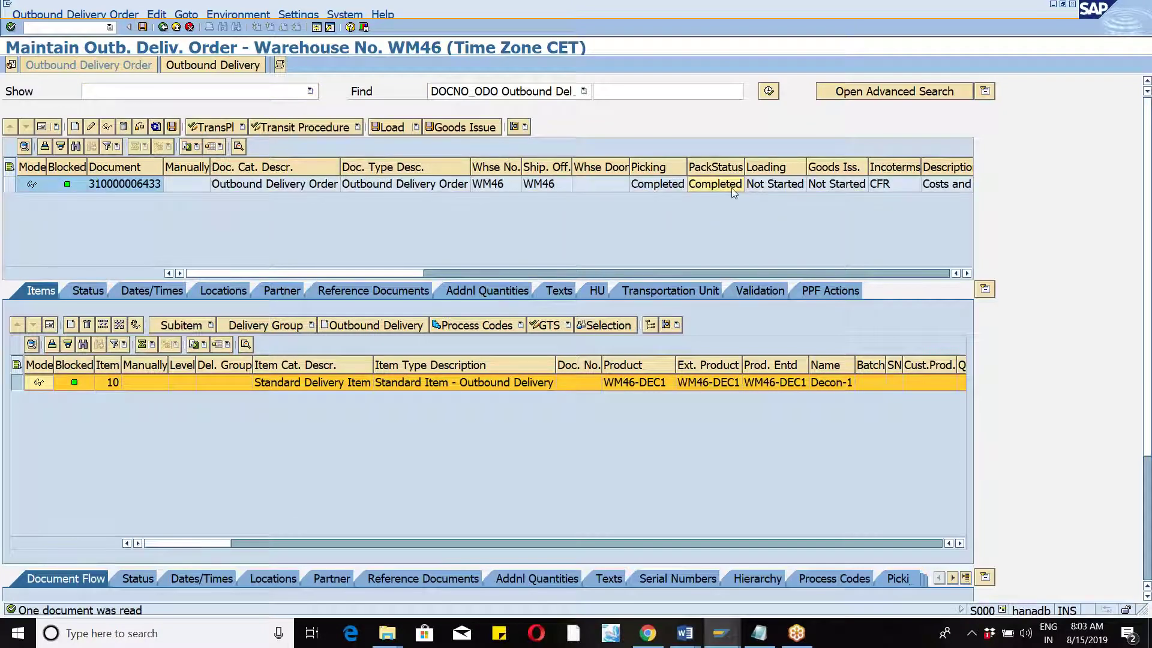
left_click(827, 186)
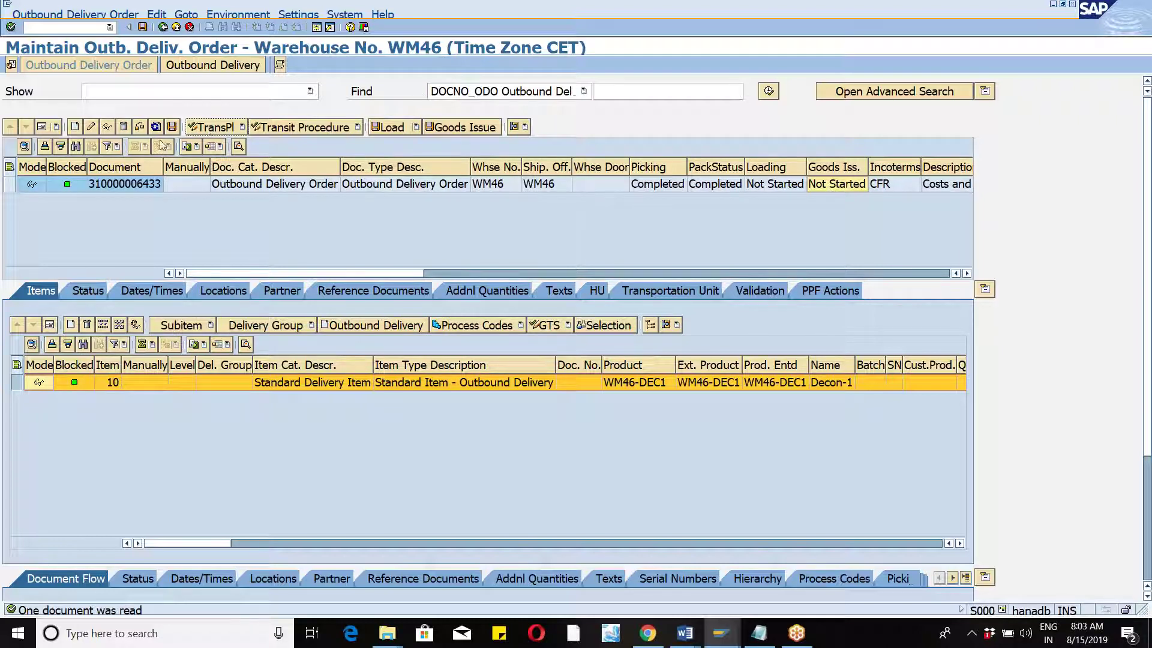
Try to post goods issue for the outbound delivery order and close the message log.
left_click(10, 185)
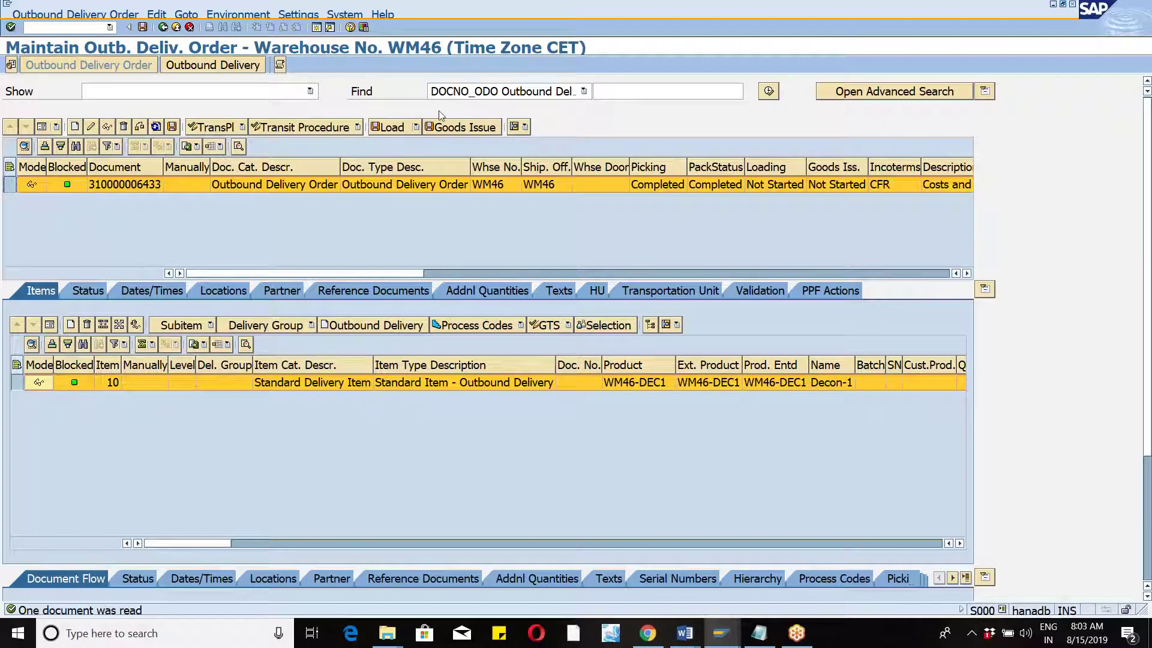
left_click(457, 131)
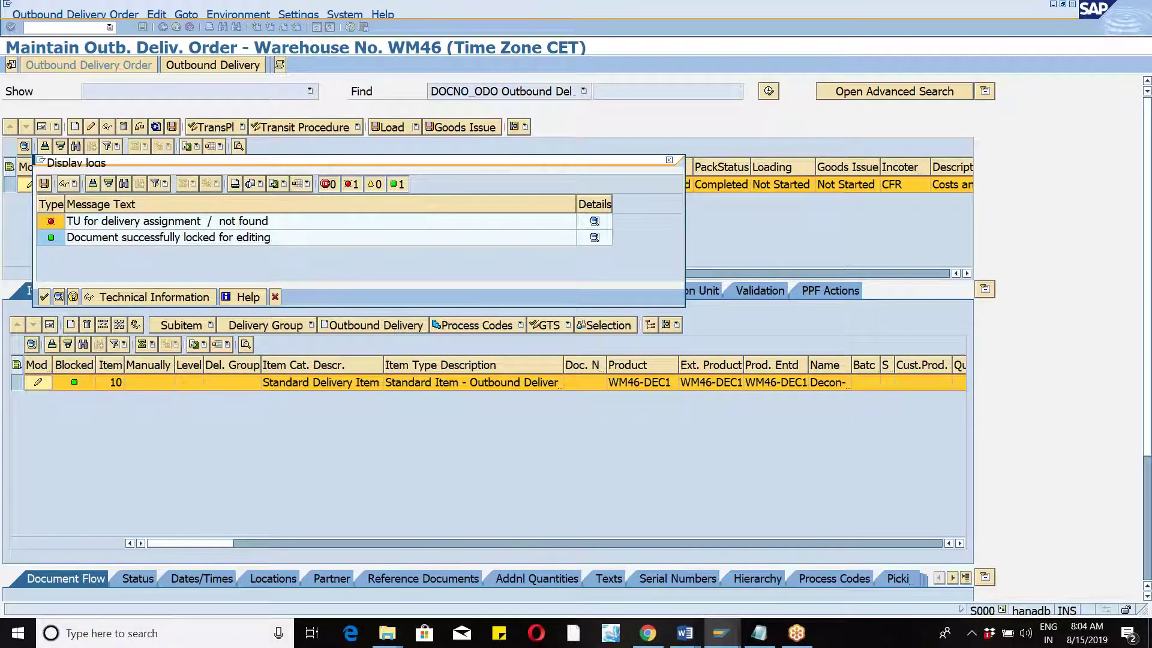
left_click(671, 164)
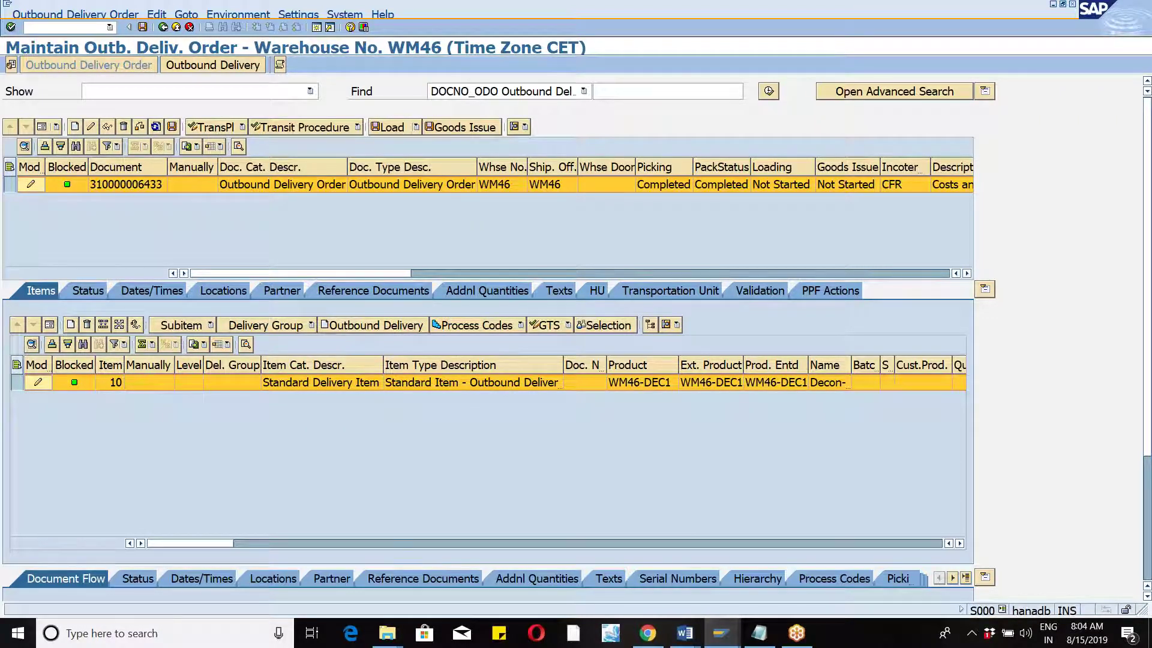
Switch to the warehouse monitor and check the source and destination storage types of the OB03 warehouse task.
left_click(732, 637)
left_click(759, 581)
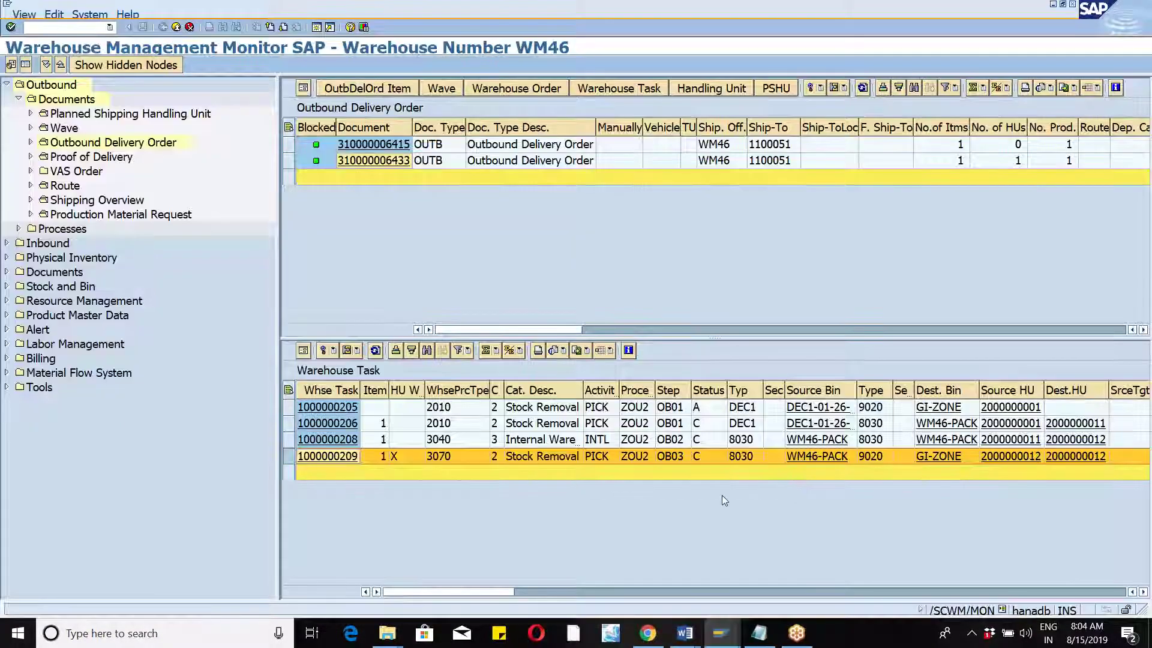
left_click(741, 456)
left_click(879, 460)
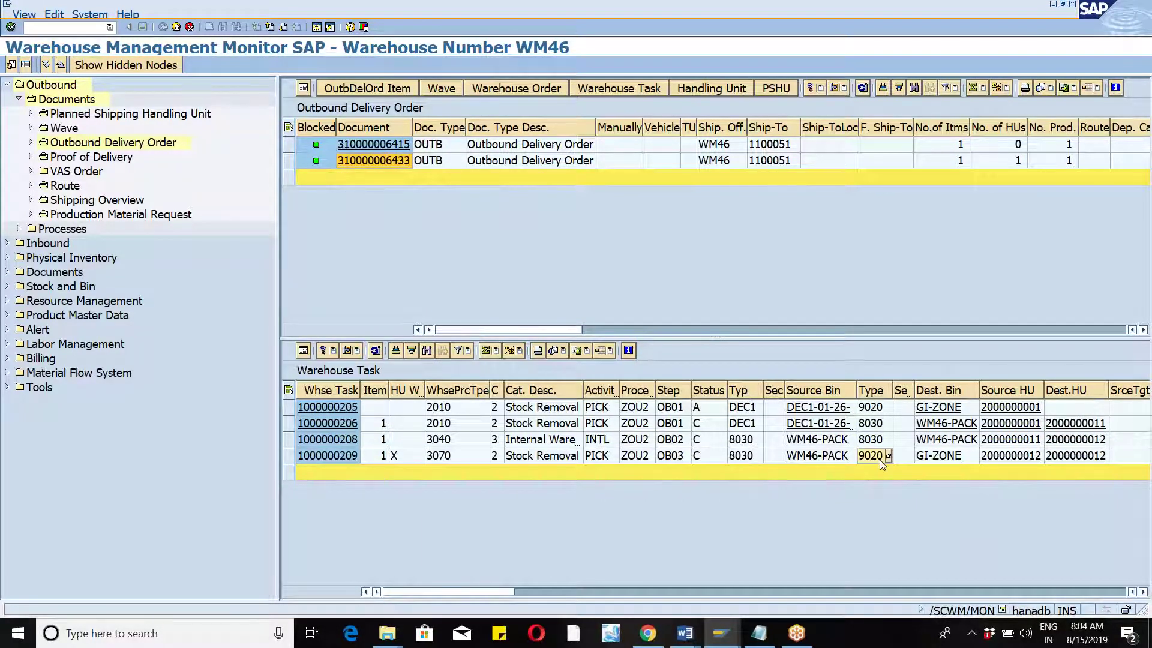
Query the storage bins of storage type 9020 and display the physical stock in bin GI-ZONE, including product WM46-DEC1.
left_click(6, 287)
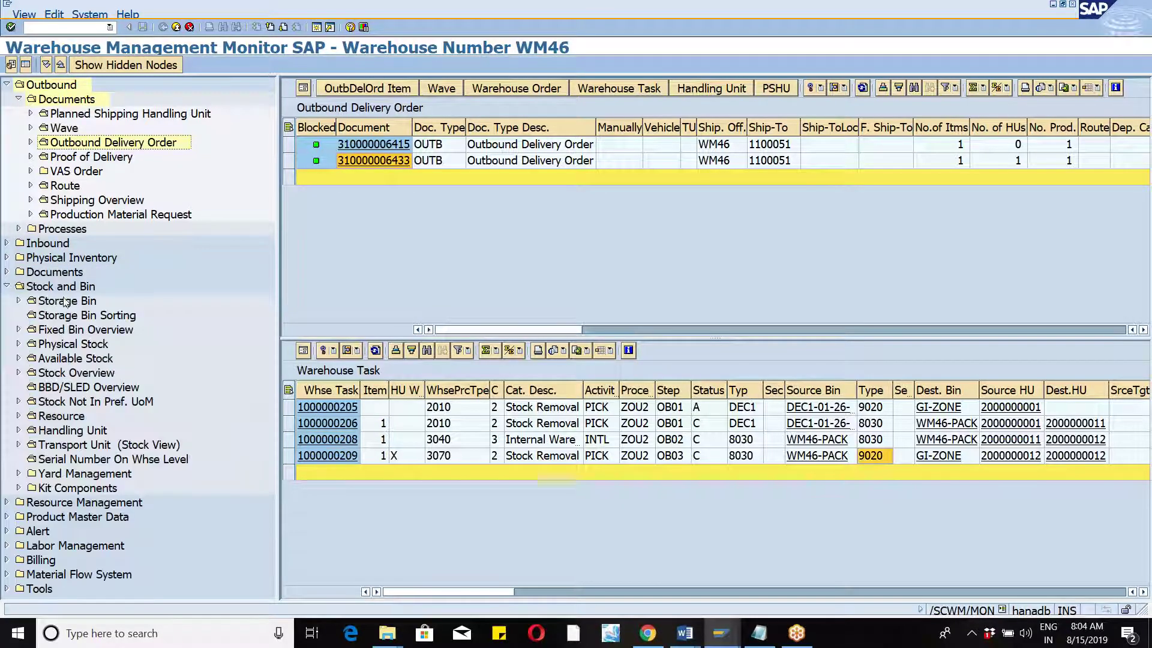
double_click(66, 302)
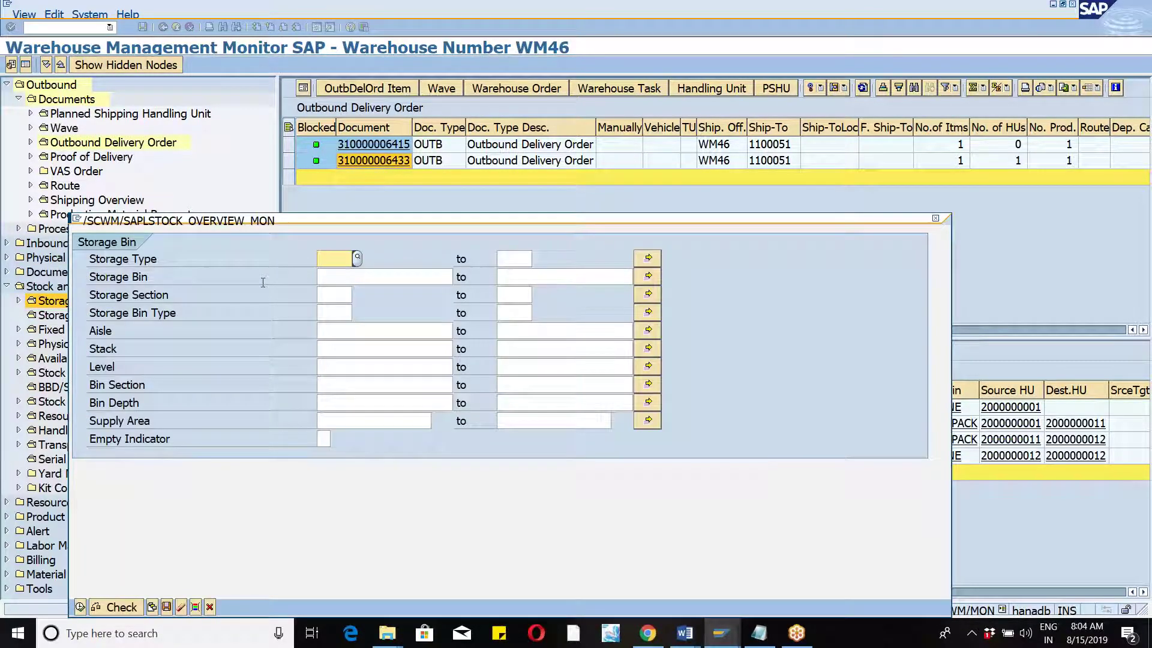
type("9020")
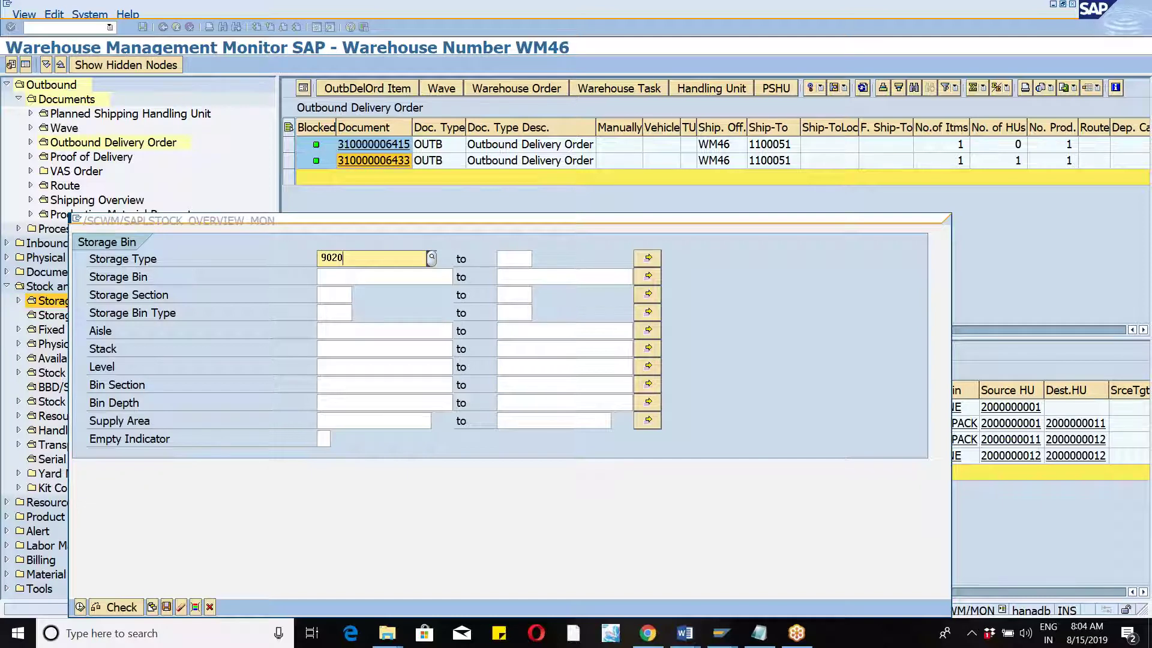
left_click(334, 292)
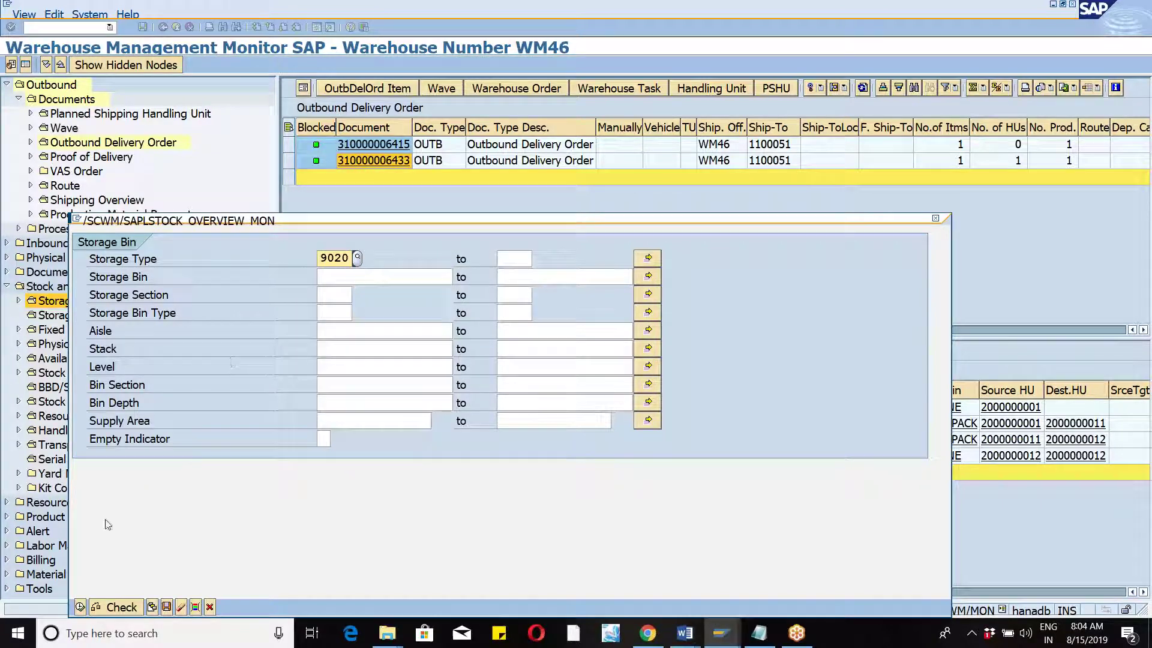
left_click(79, 607)
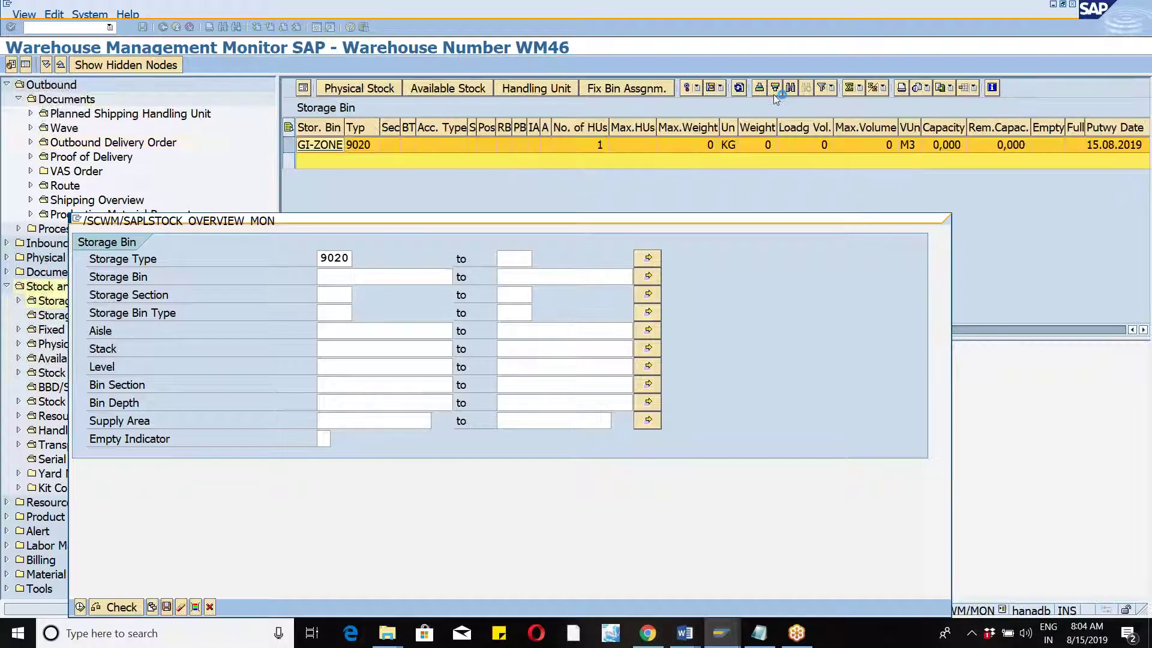
left_click(290, 147)
left_click(355, 90)
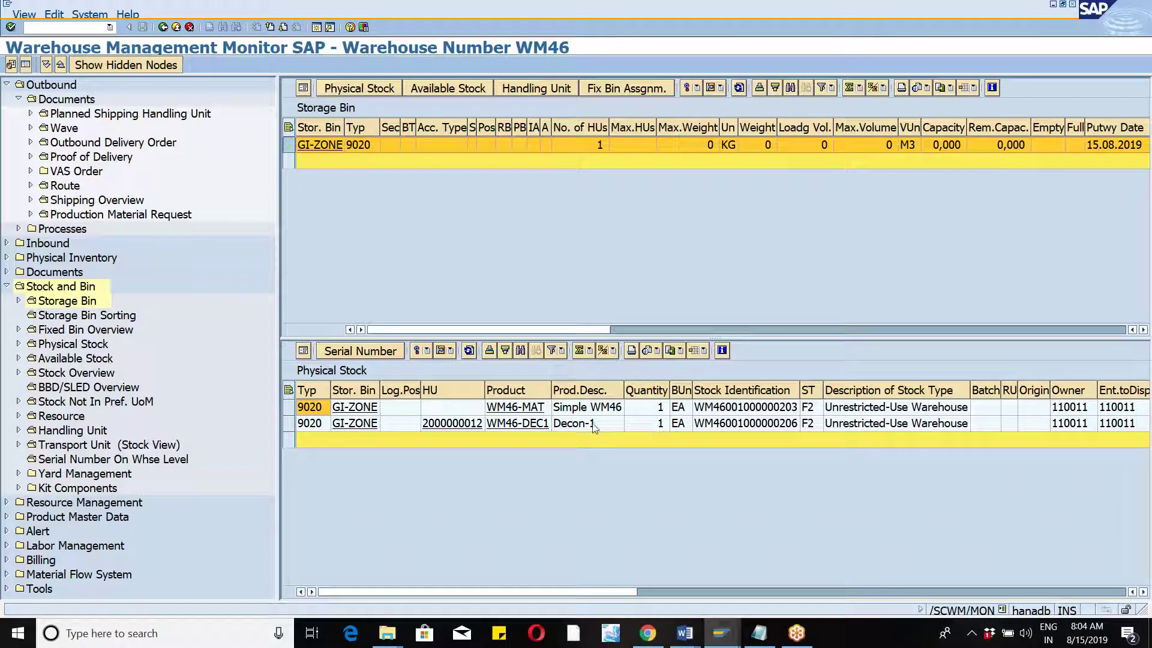
left_click(288, 424)
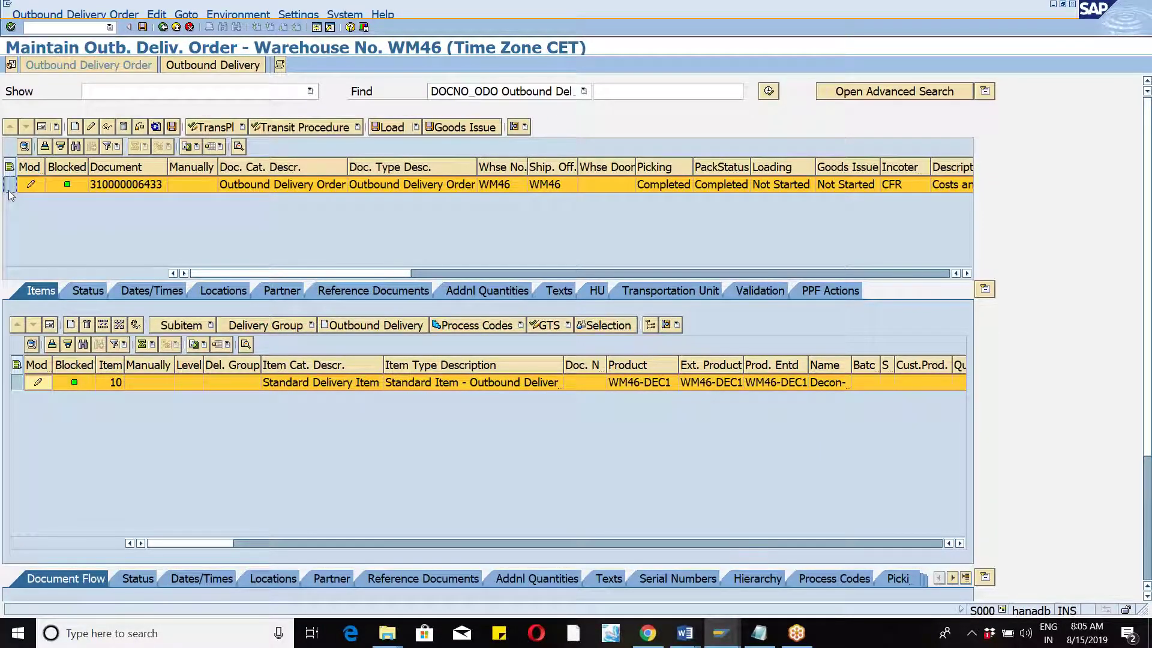
Retry goods issue for the WM46-DEC1 outbound delivery order and inspect the details of the logged message.
left_click(841, 185)
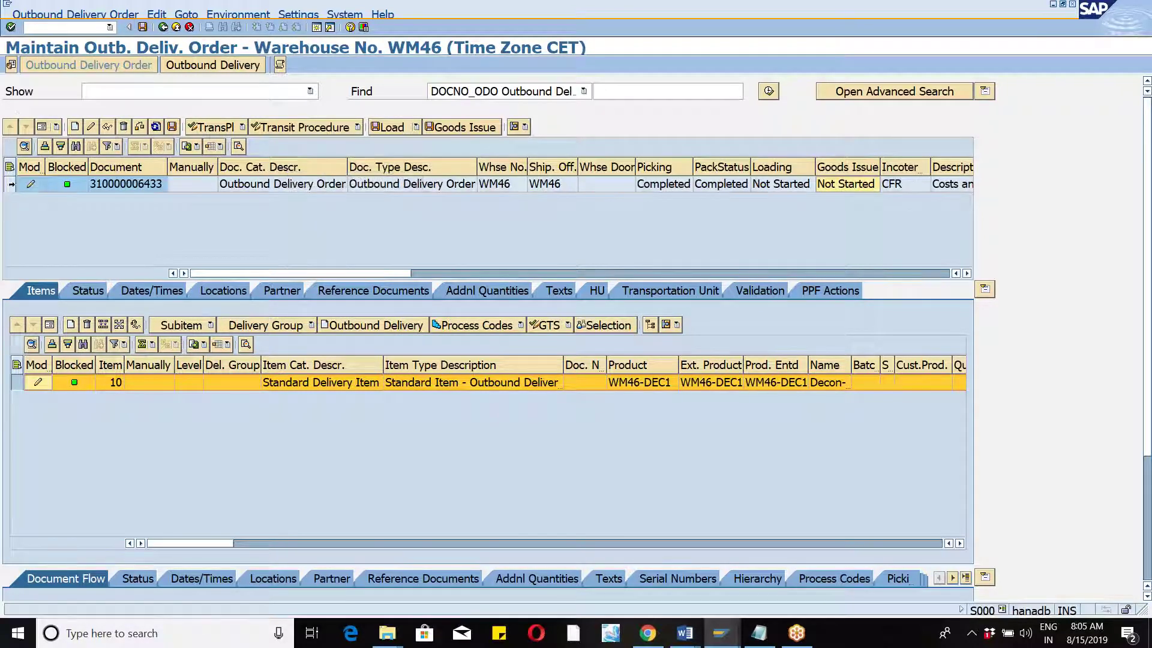
left_click(9, 185)
left_click(432, 133)
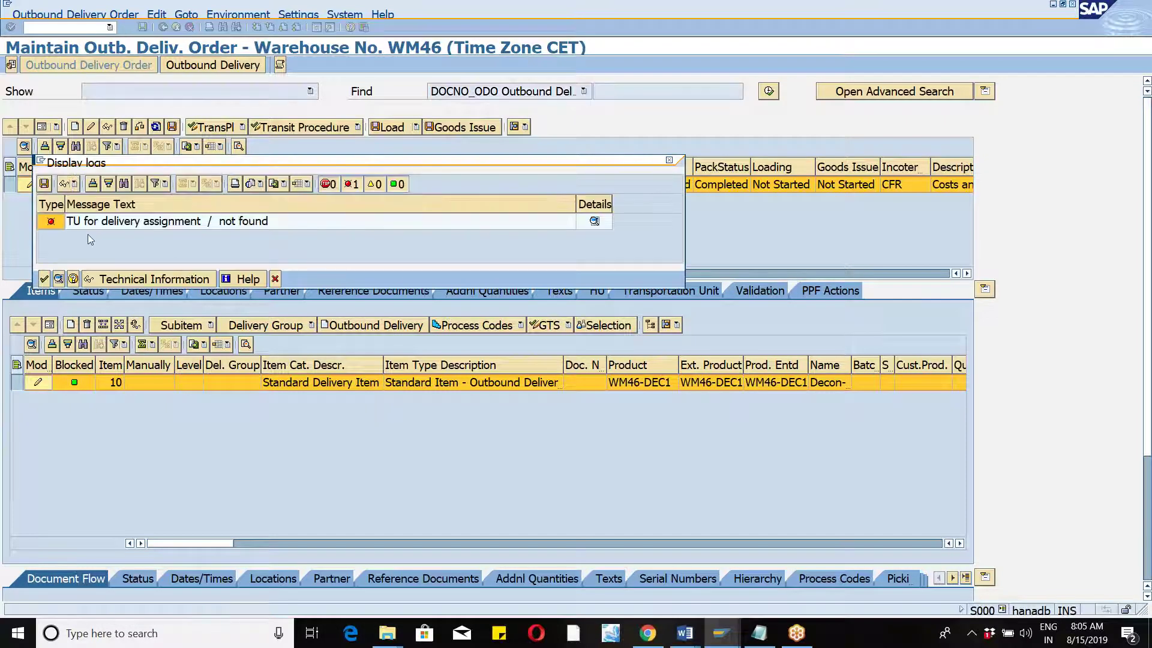
left_click(120, 222)
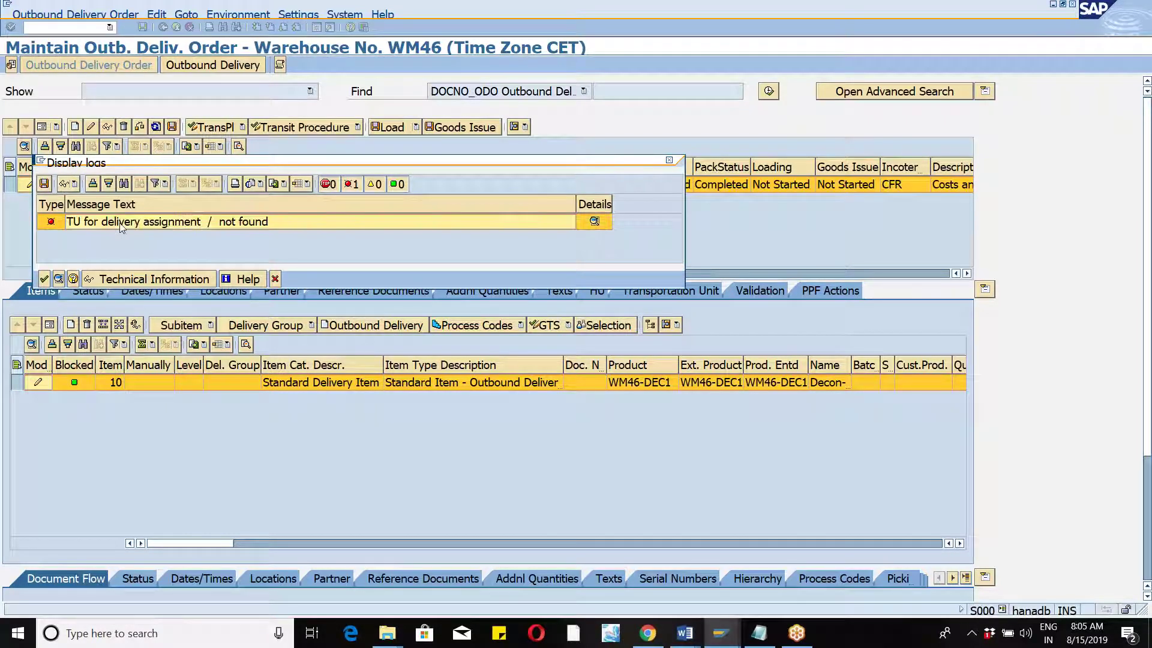
left_click(594, 222)
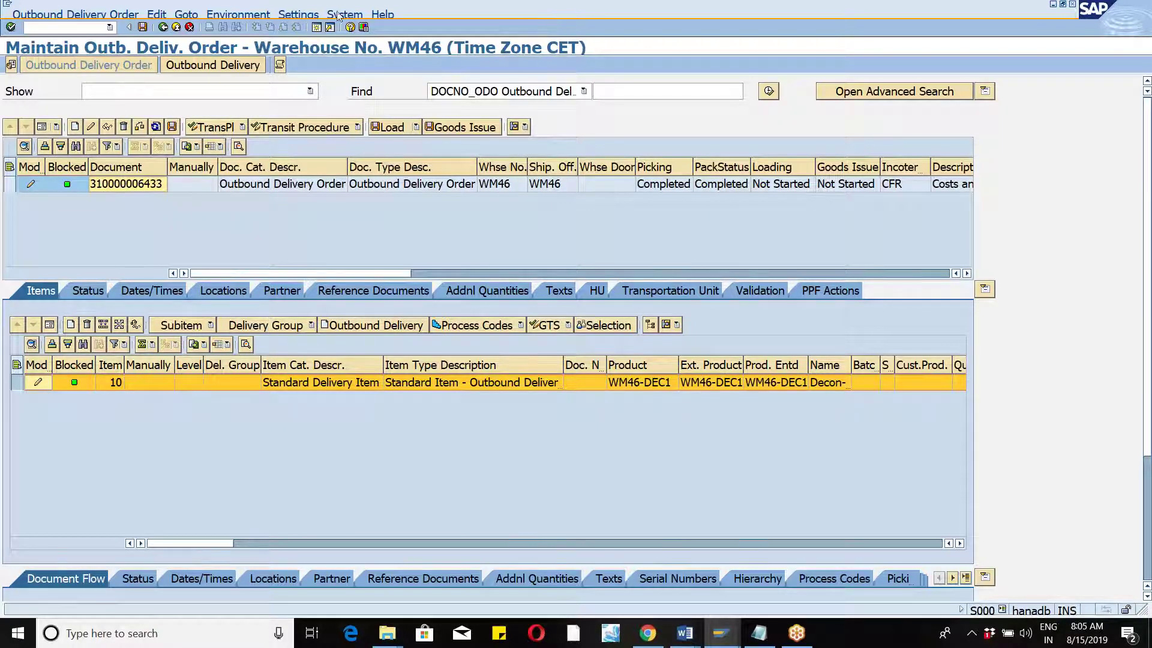
Switch to the packing work center session and open the Customizing Implementation Guide through transaction SPRO.
left_click(318, 32)
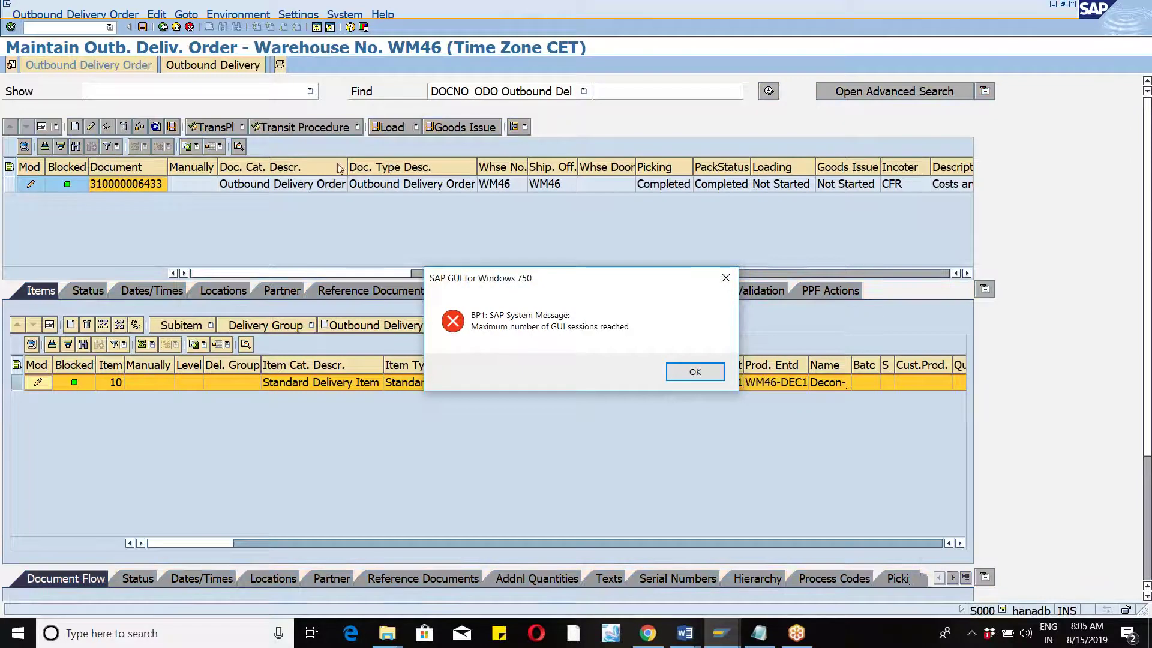
left_click(695, 373)
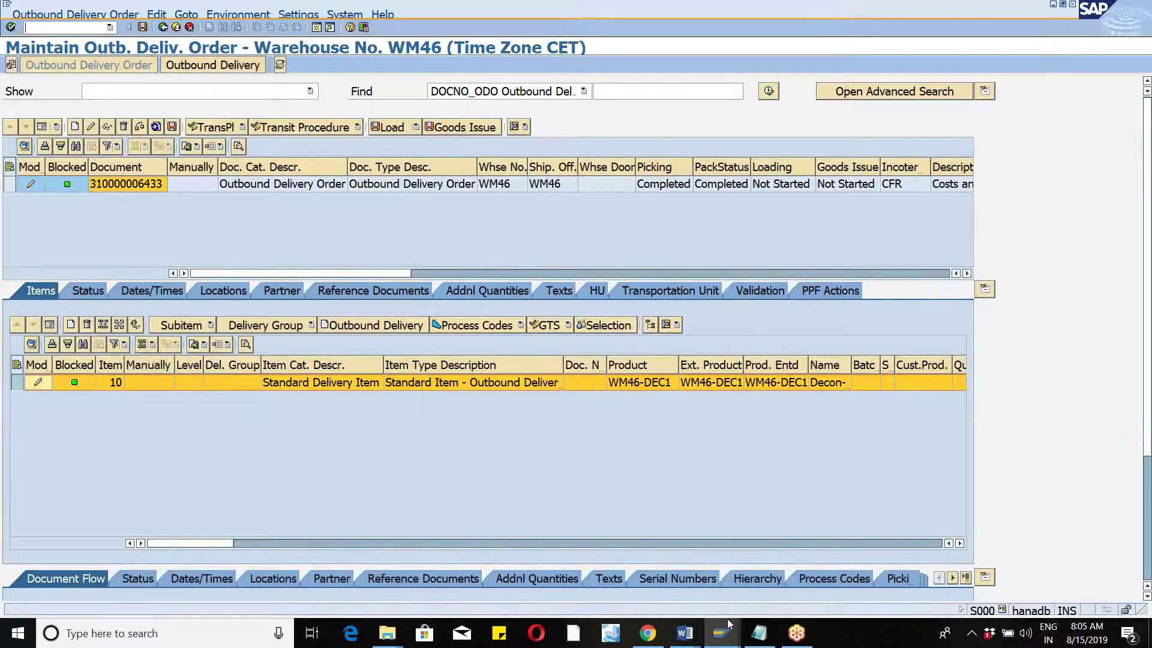
mouse_move(720, 630)
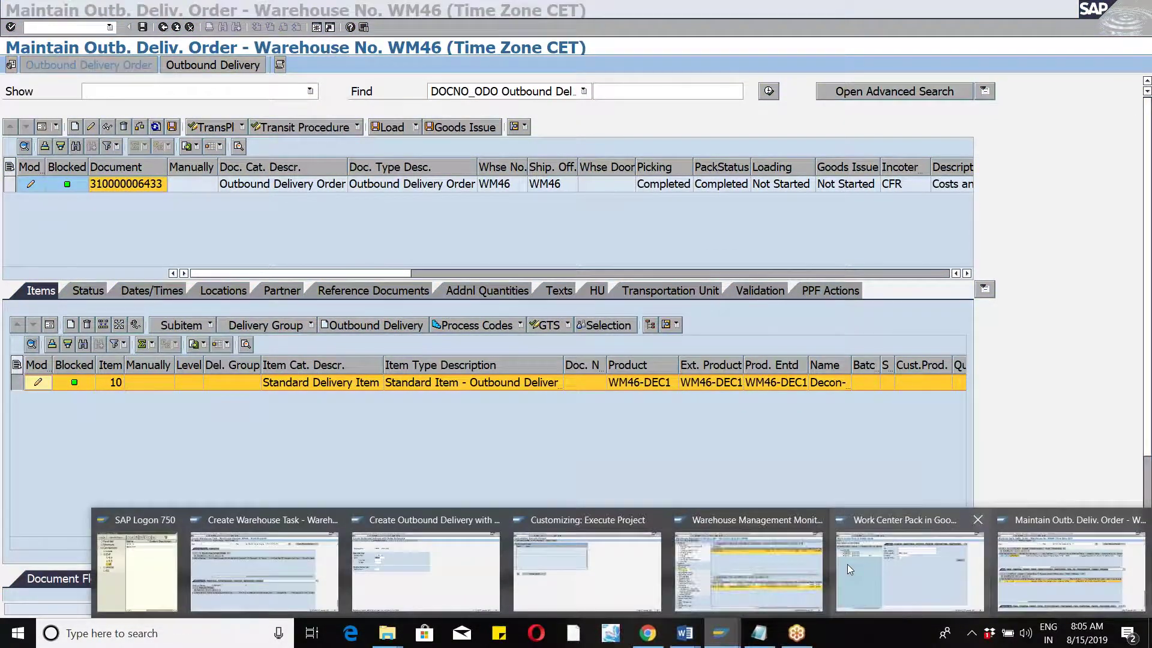
left_click(910, 566)
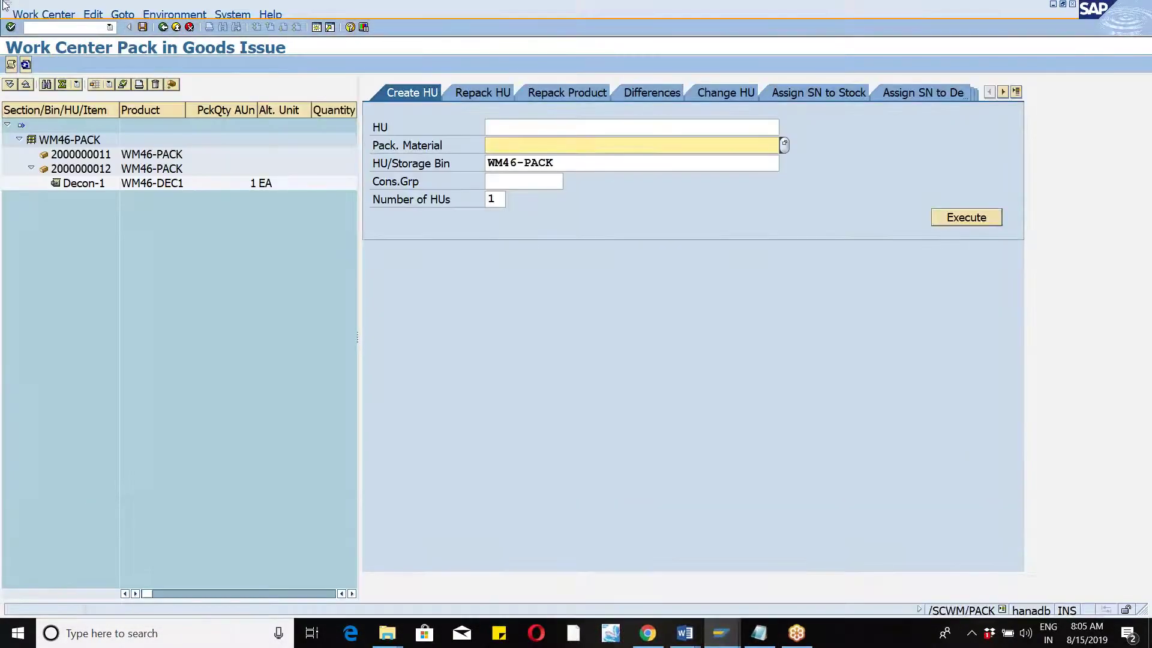
left_click(45, 29)
type("/nspro")
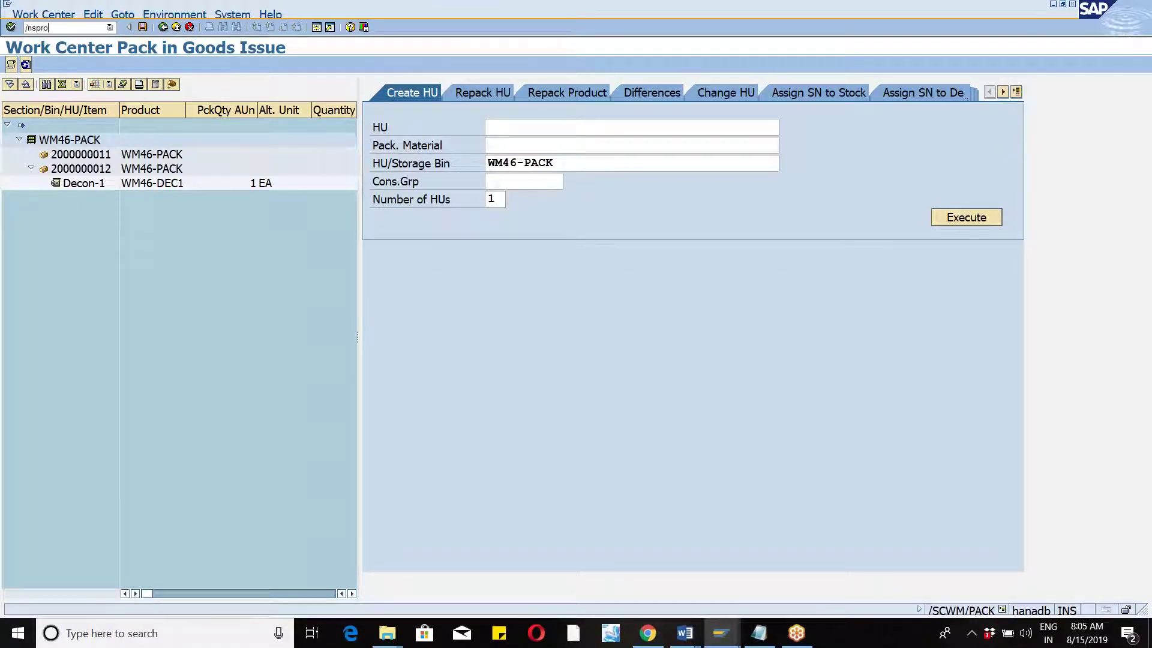
key("Return")
left_click(60, 66)
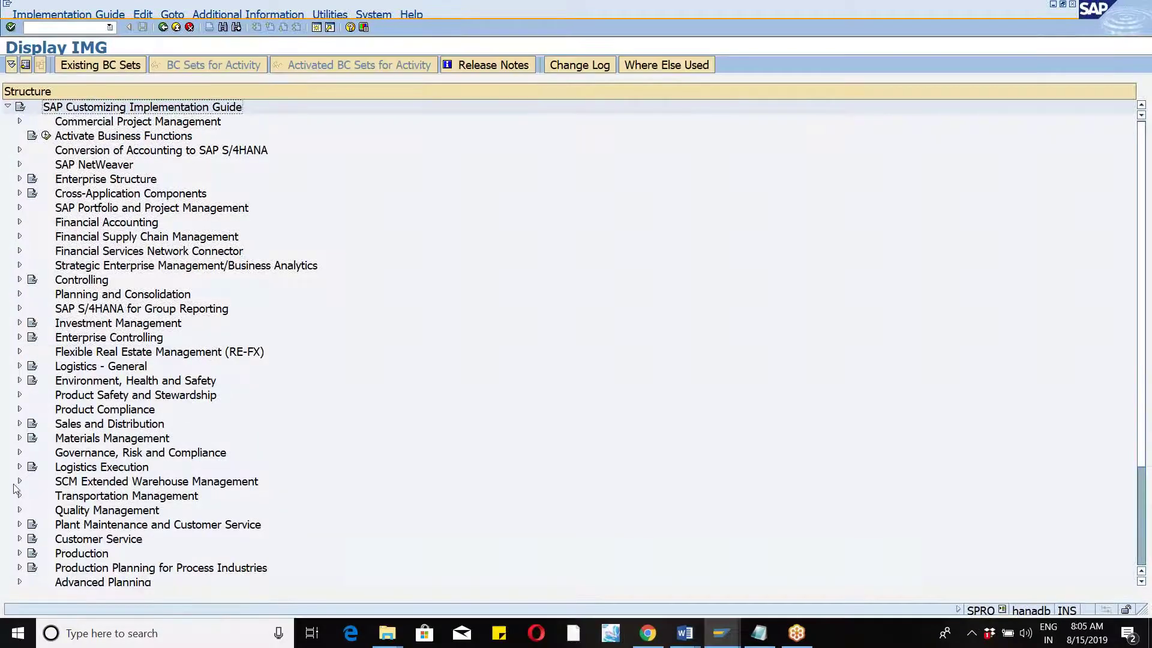
Expand SCM Extended Warehouse Management down to Cross-Process Settings, Shipping and Receiving, General Settings in the implementation guide.
left_click(19, 481)
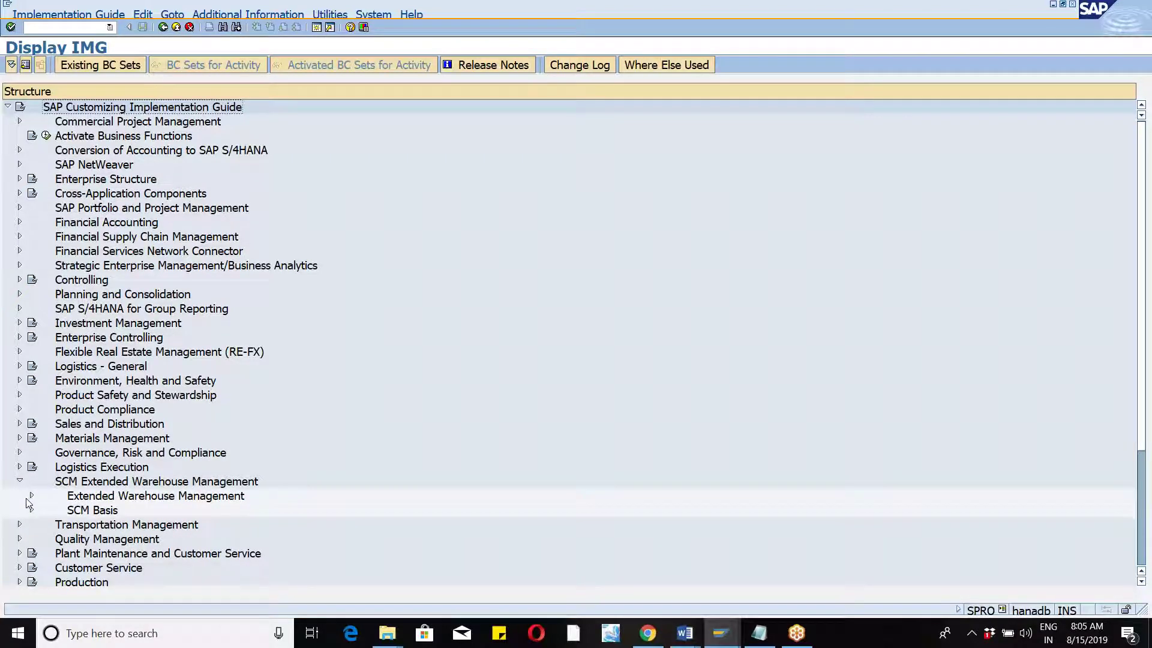
left_click(31, 495)
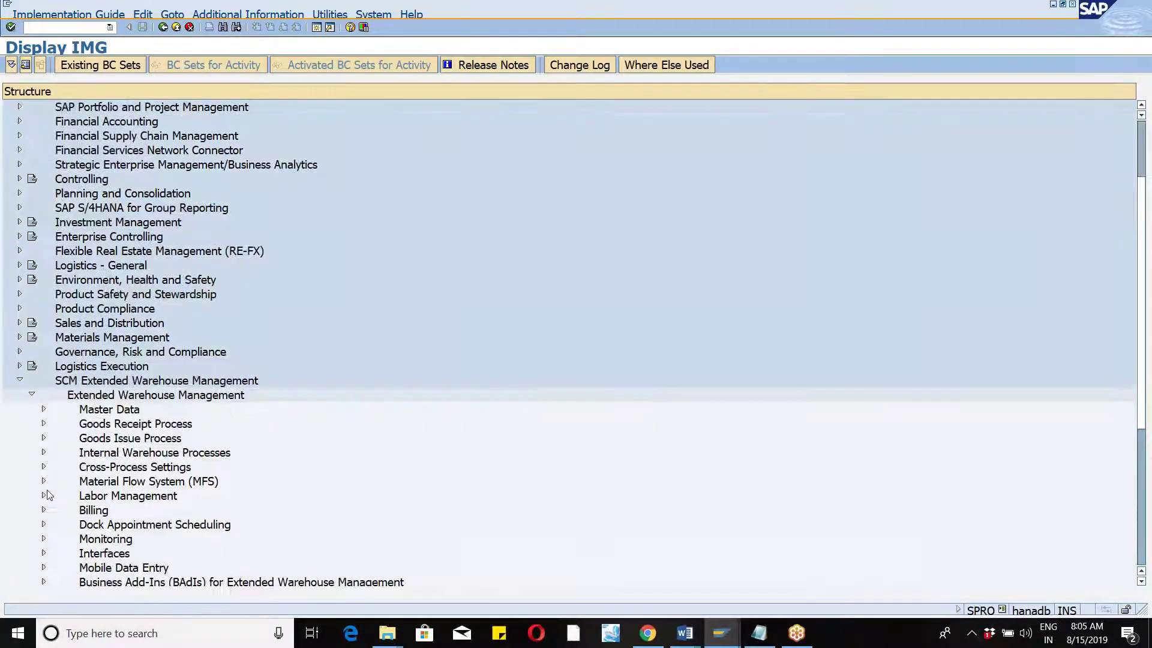
left_click(43, 467)
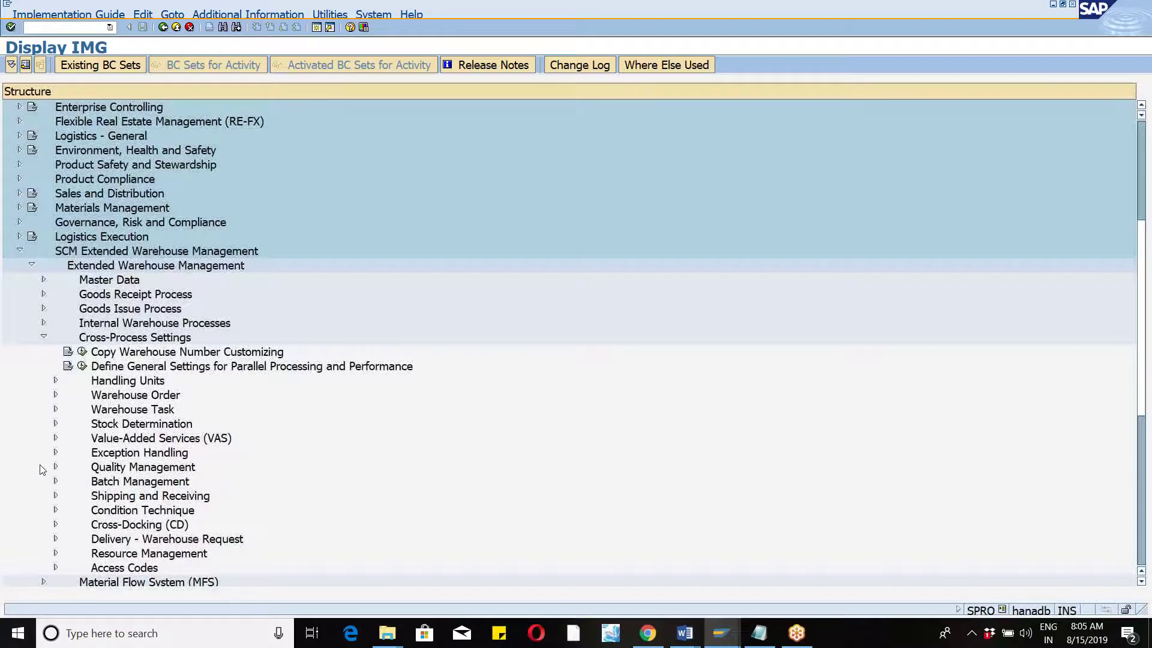
left_click(55, 496)
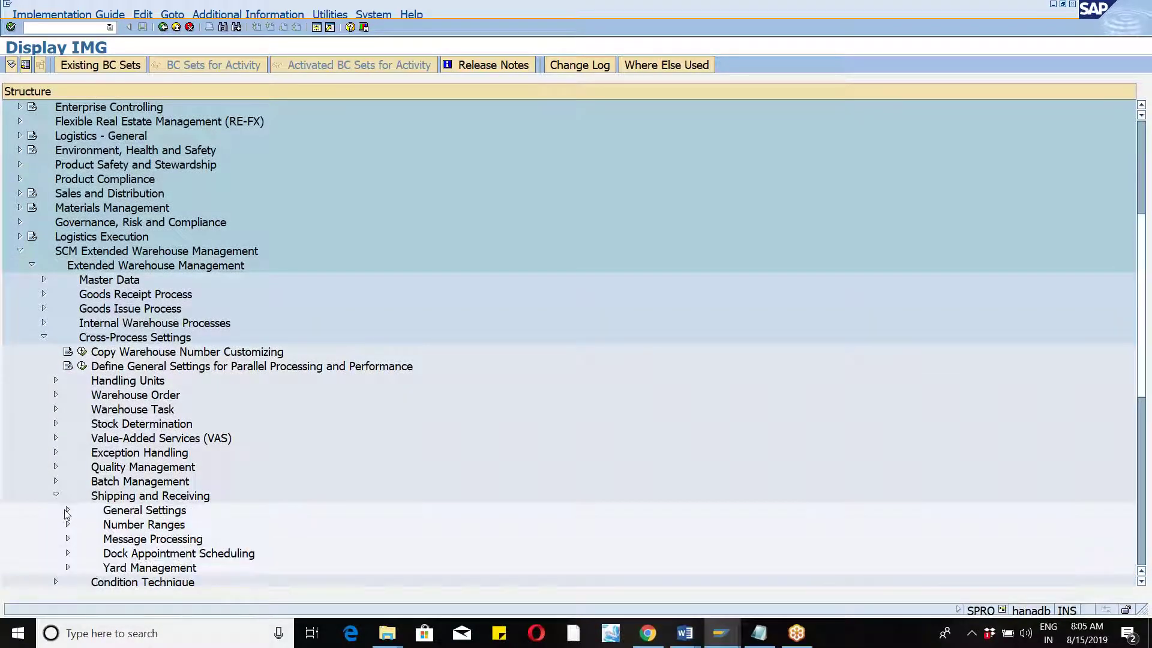
left_click(67, 511)
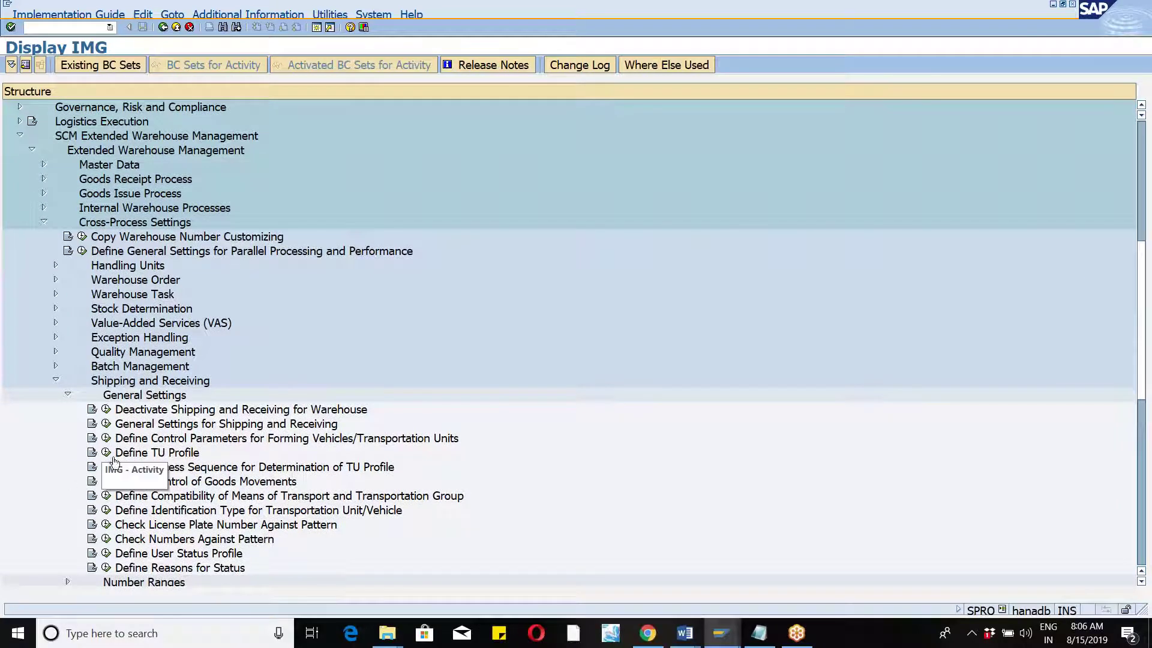
Look up warehouse WM46 in Deactivate Shipping and Receiving for Warehouse, check its deactivation setting, and return to the guide.
left_click(106, 410)
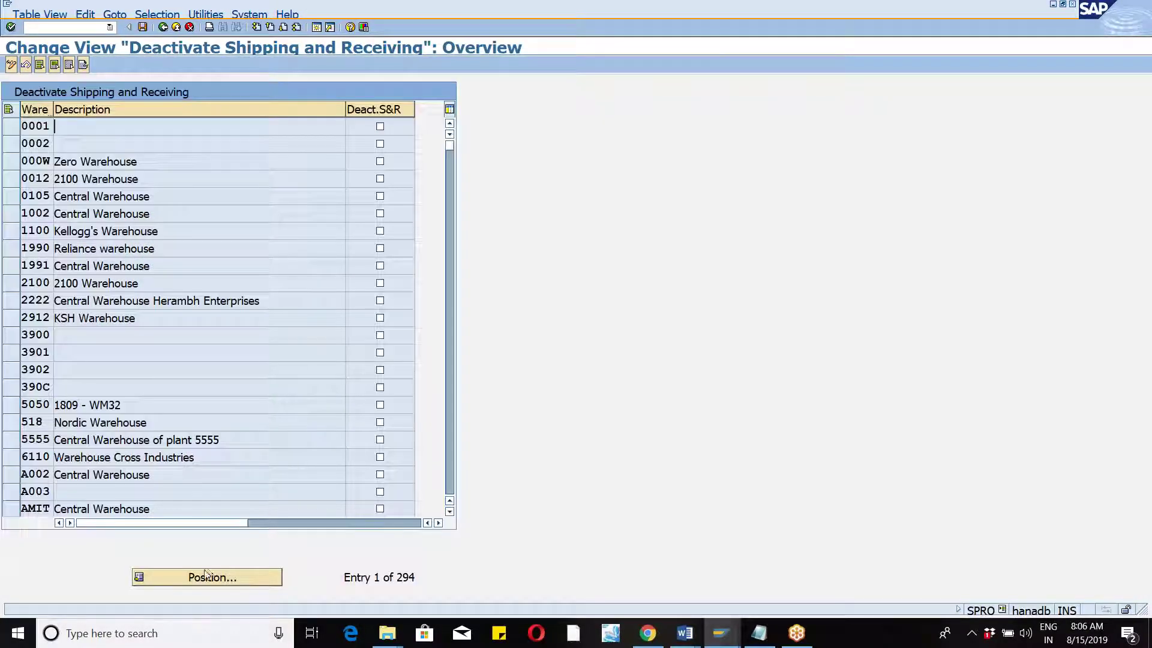
left_click(201, 576)
type("wm47")
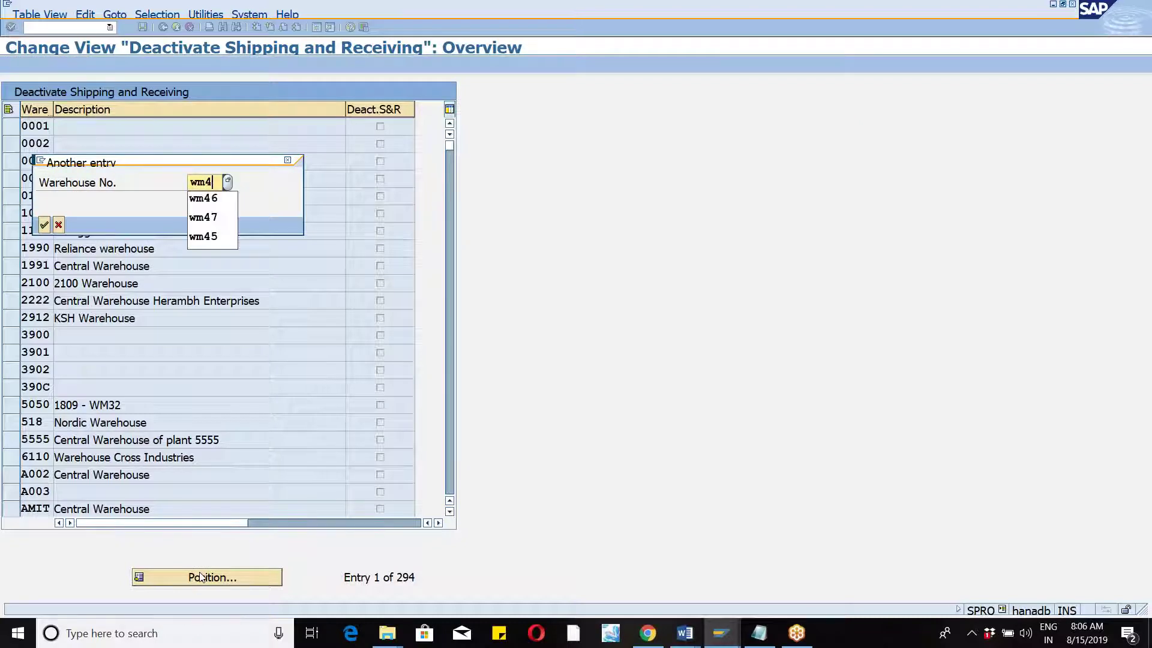
key("Return")
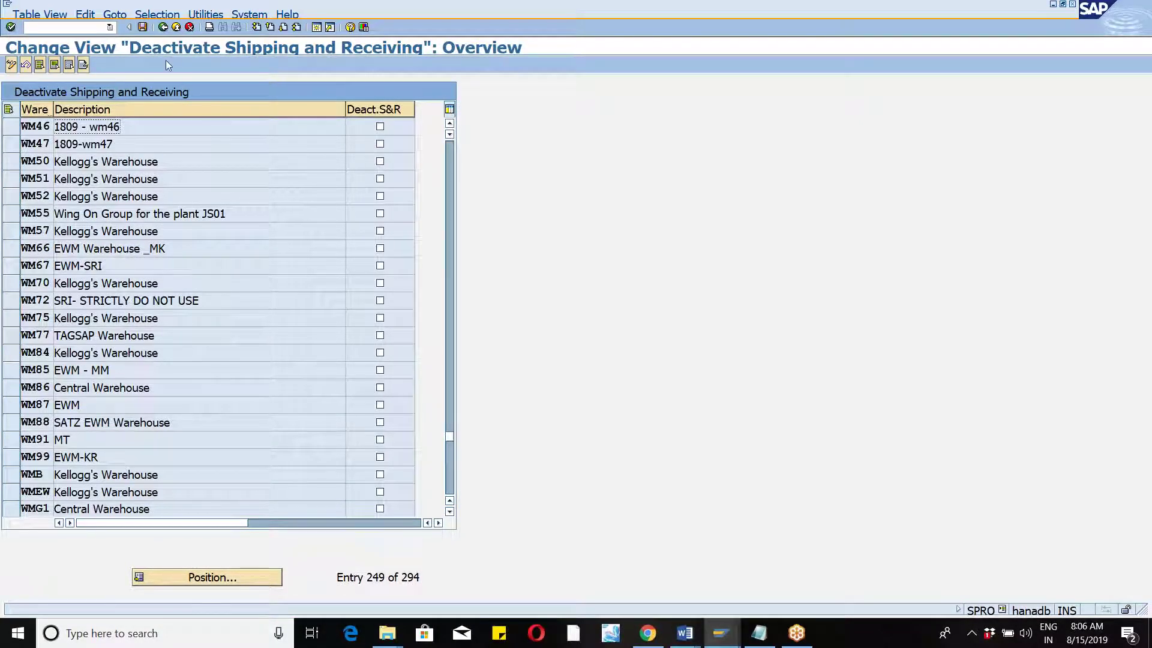
left_click(163, 27)
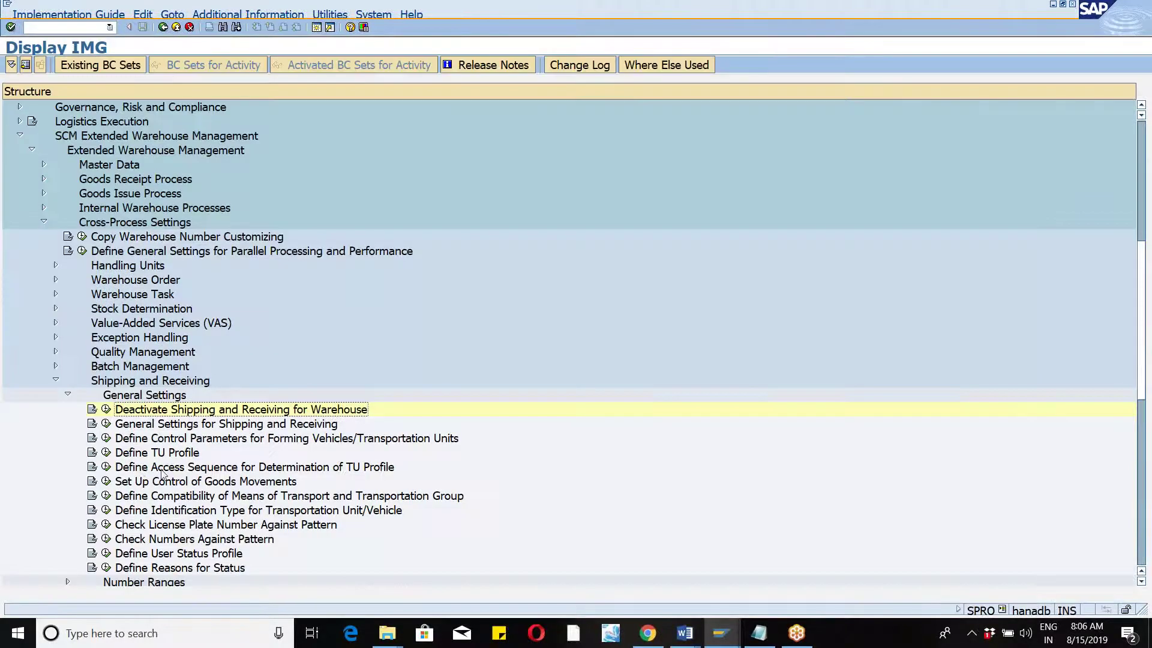
Look up warehouse WM46 in General Settings for Shipping and Receiving and open the details of its entry.
left_click(106, 423)
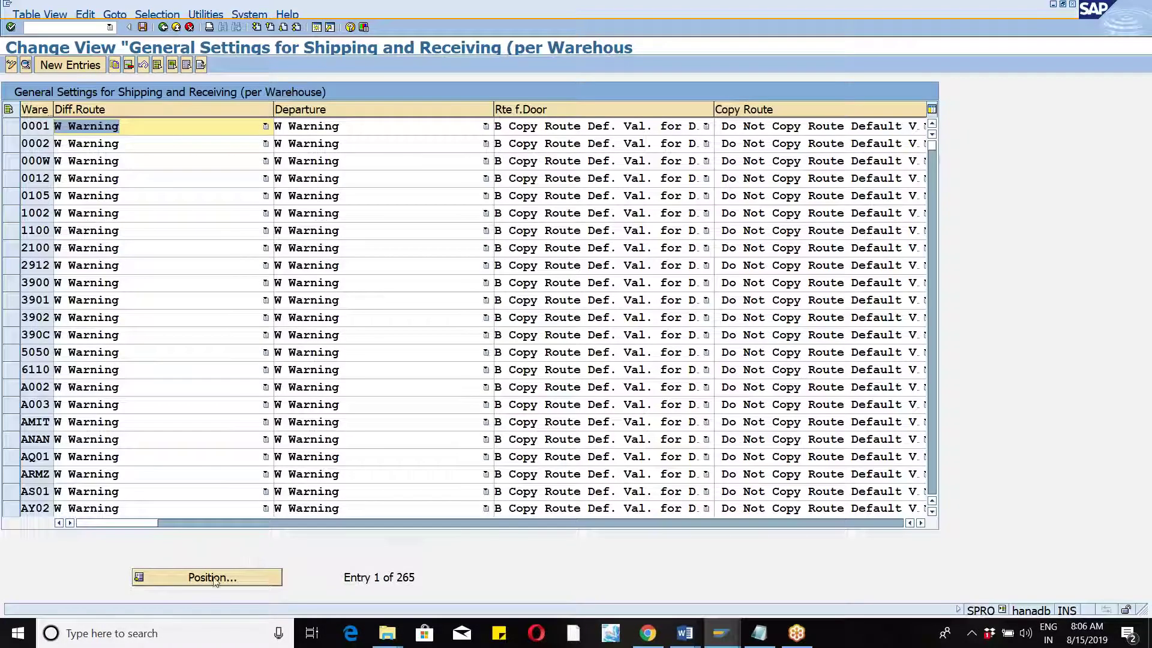
left_click(214, 577)
type("WM46")
key("Return")
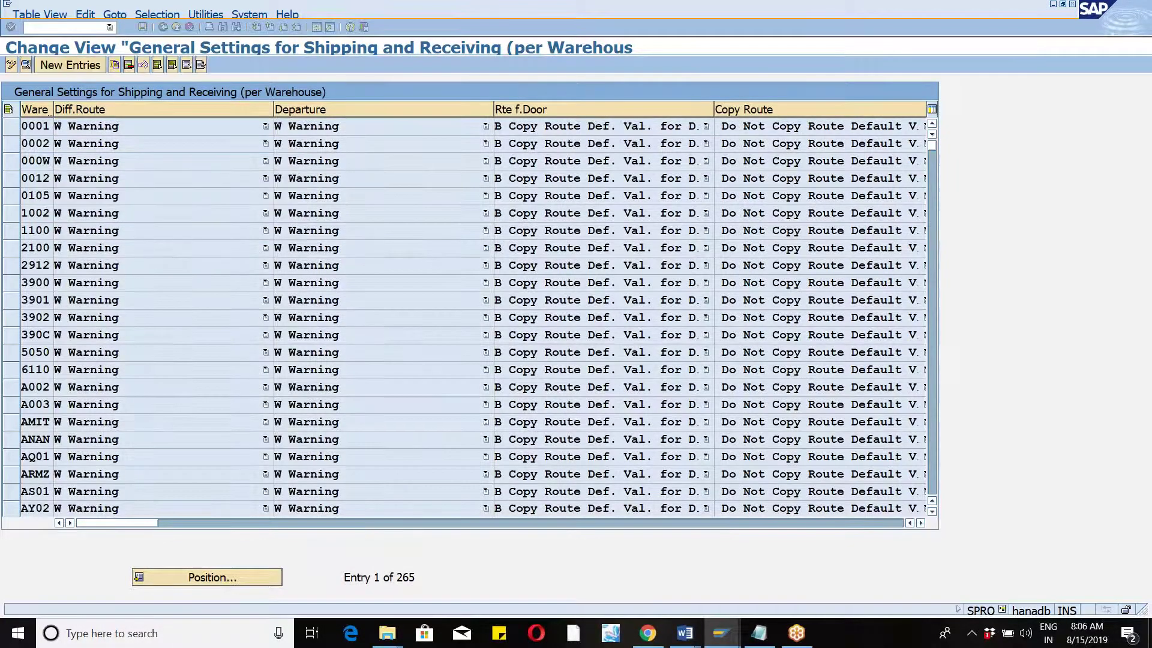
left_click(12, 127)
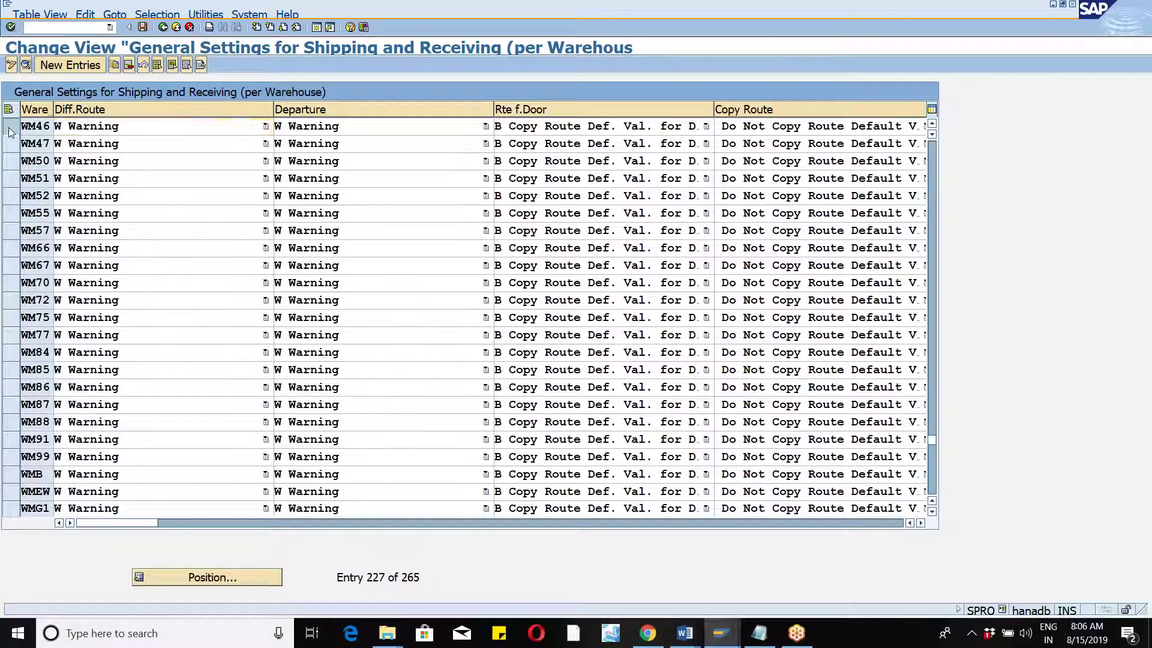
left_click(26, 65)
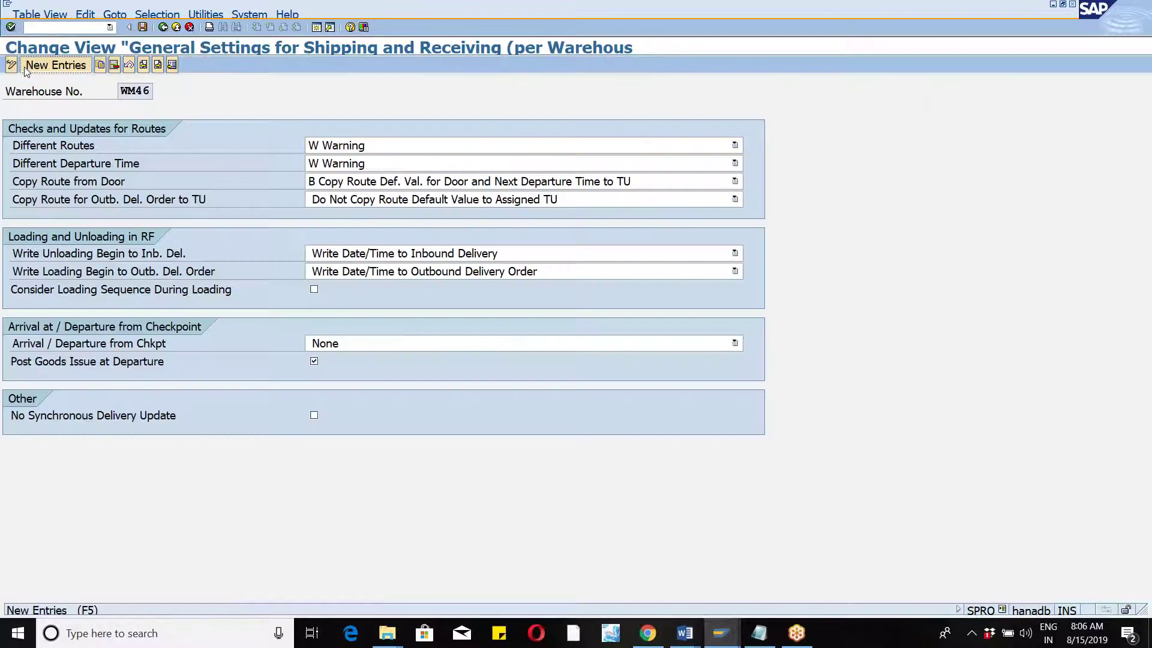
left_click(24, 65)
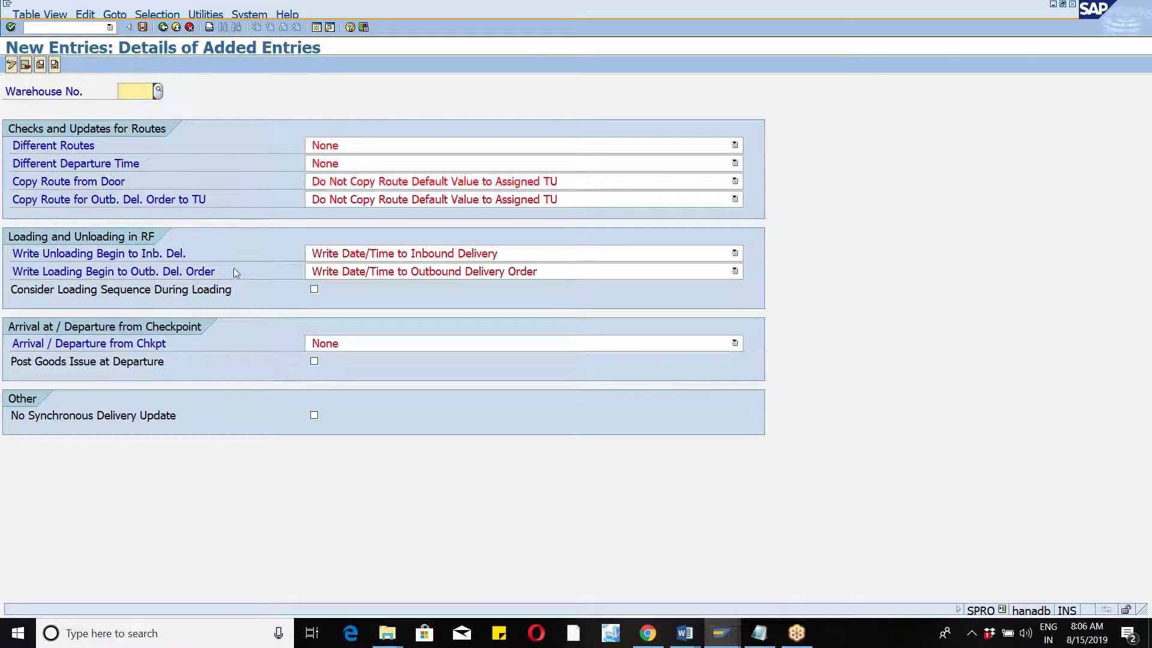
left_click(163, 27)
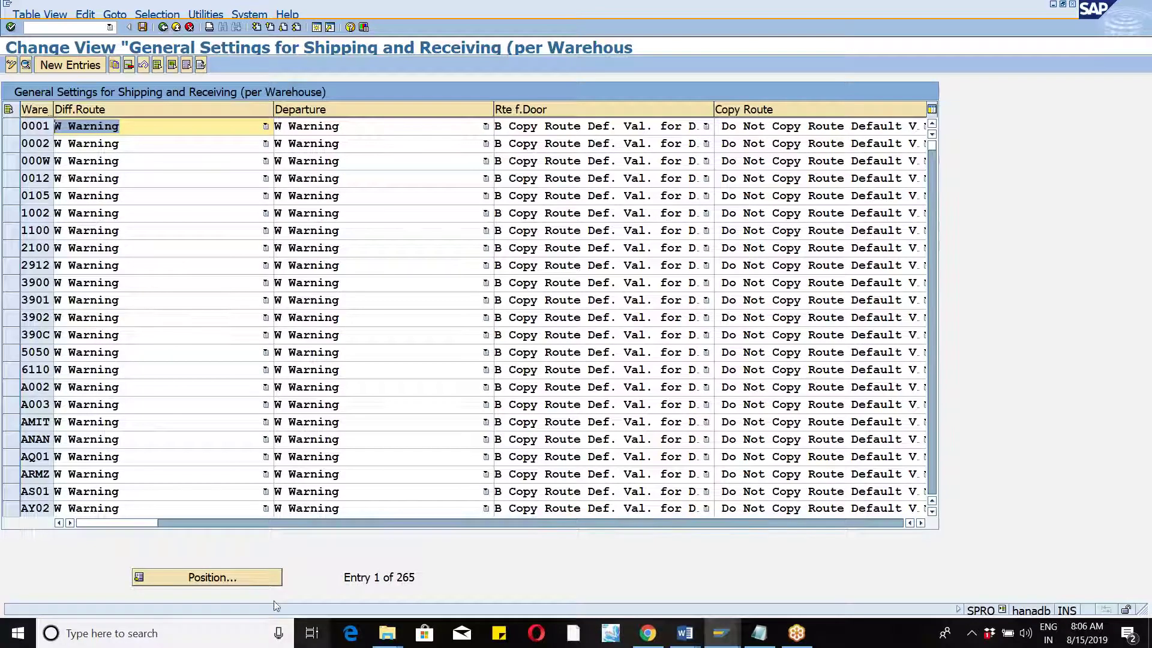
Find WM46 again in the general settings list, review its route, loading and checkpoint settings, and return to the guide.
left_click(248, 582)
type("wm46")
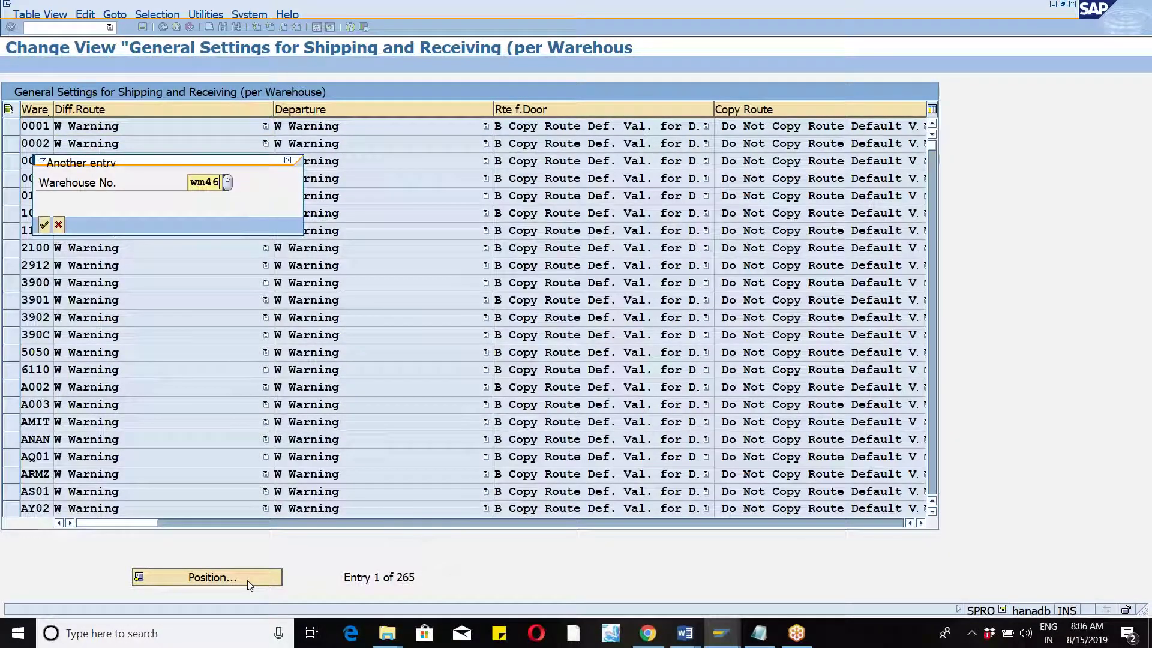
key("Return")
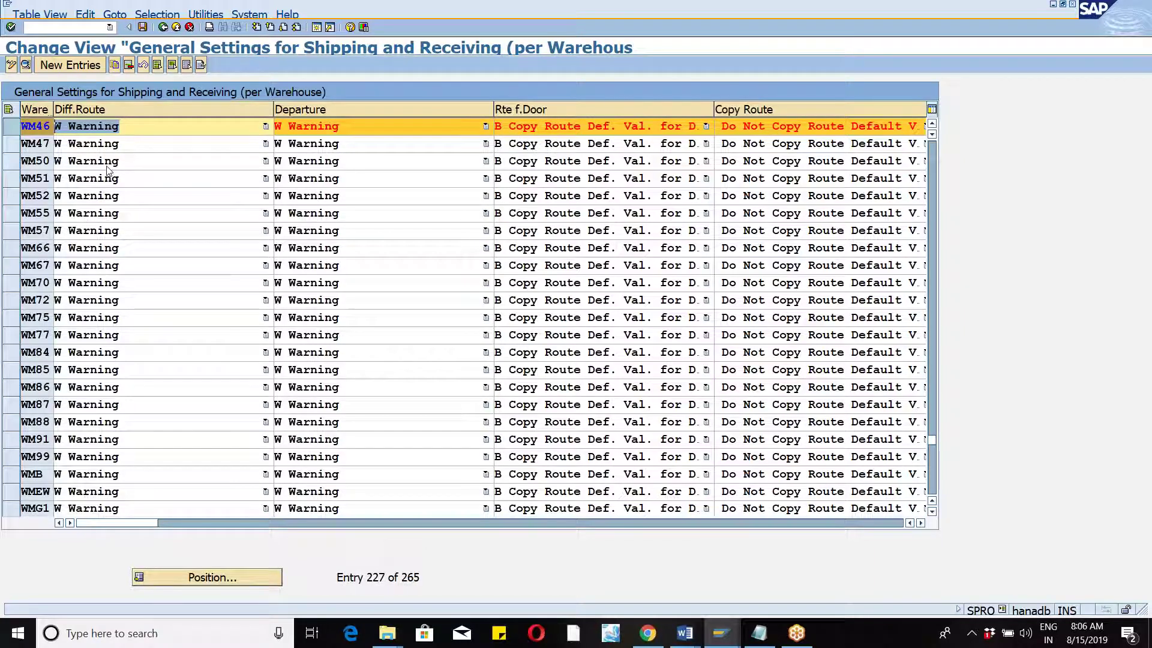
left_click(25, 65)
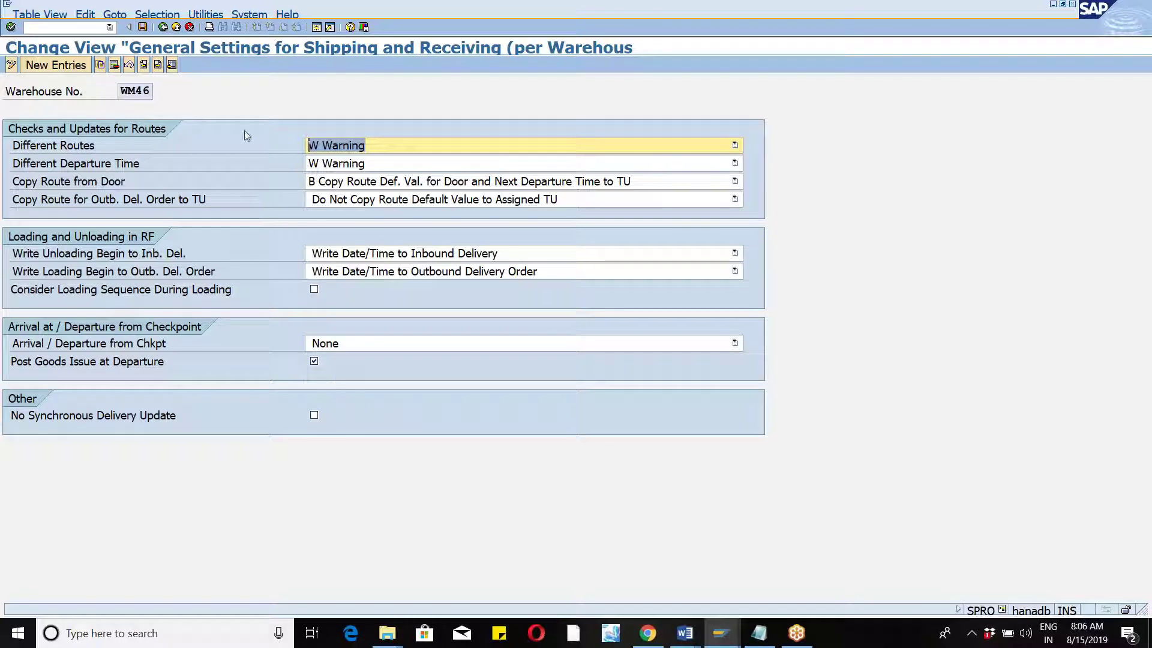
left_click(162, 27)
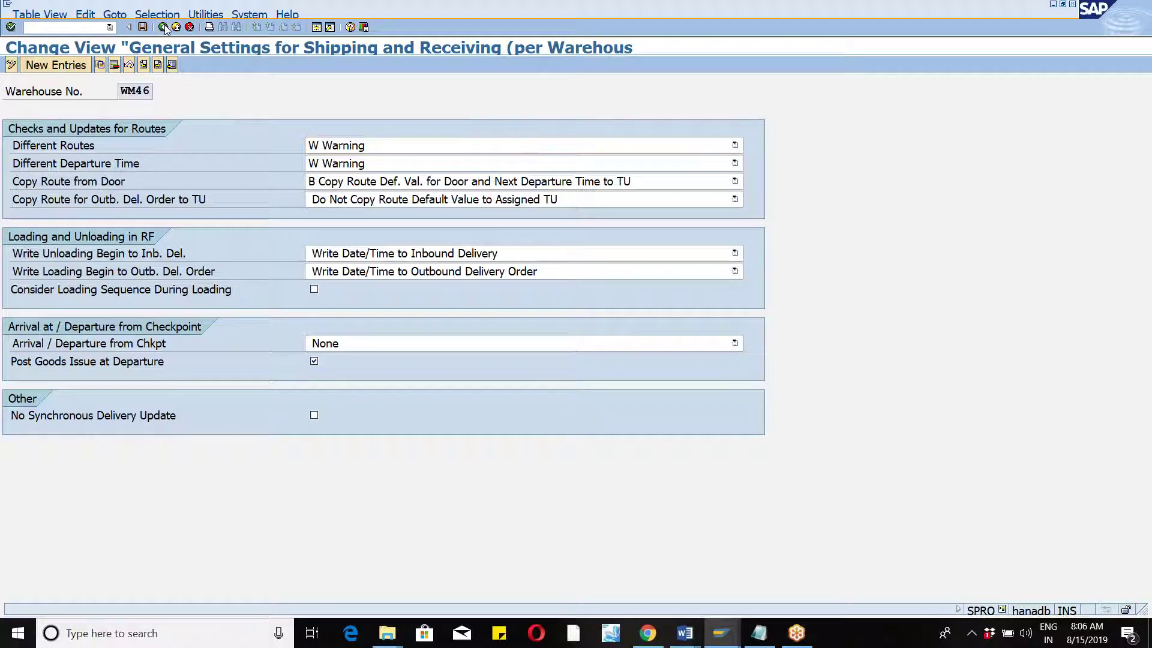
left_click(162, 27)
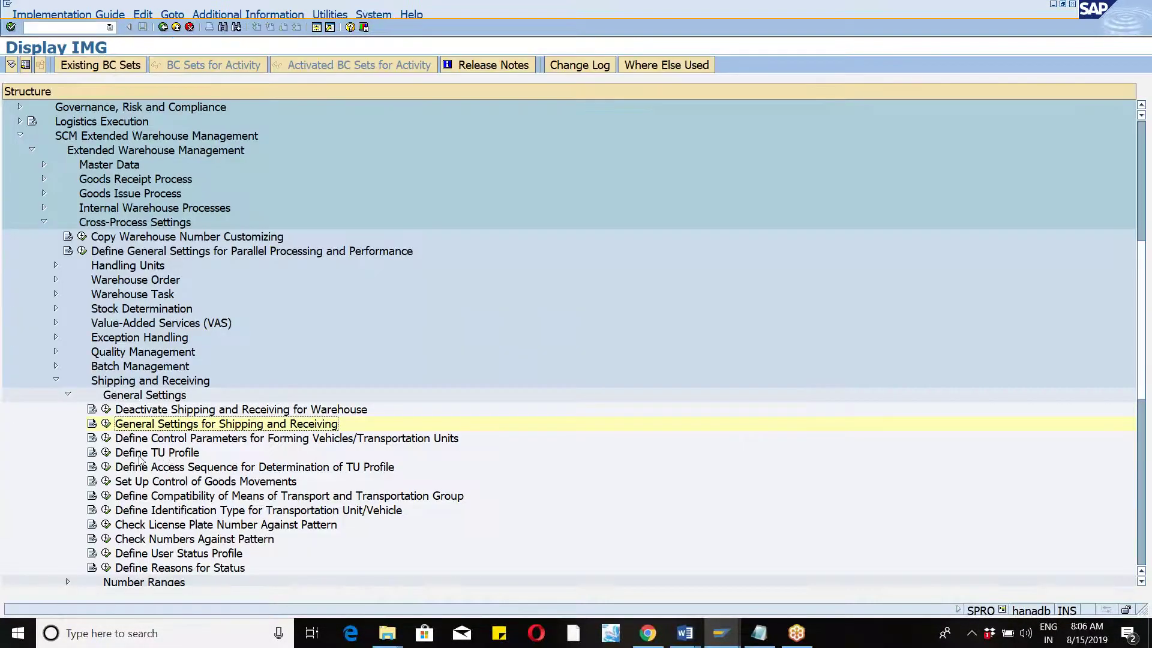
Examine the control parameters for forming vehicles and transportation units and the TU profile definition, then return to the guide.
left_click(106, 438)
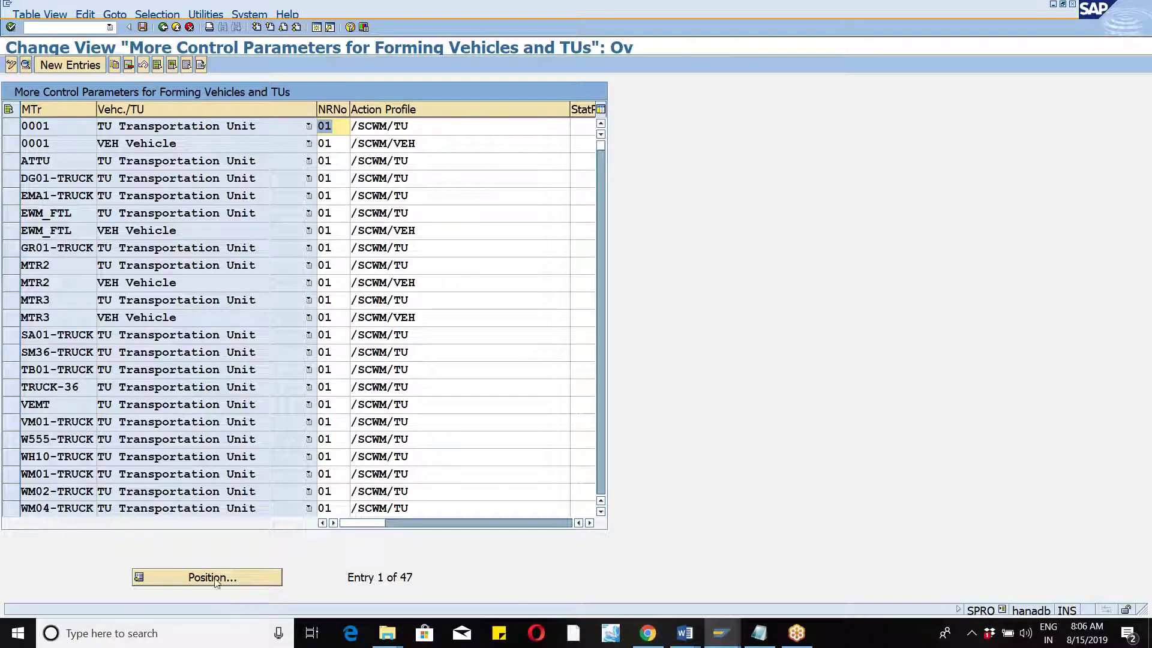
left_click(214, 577)
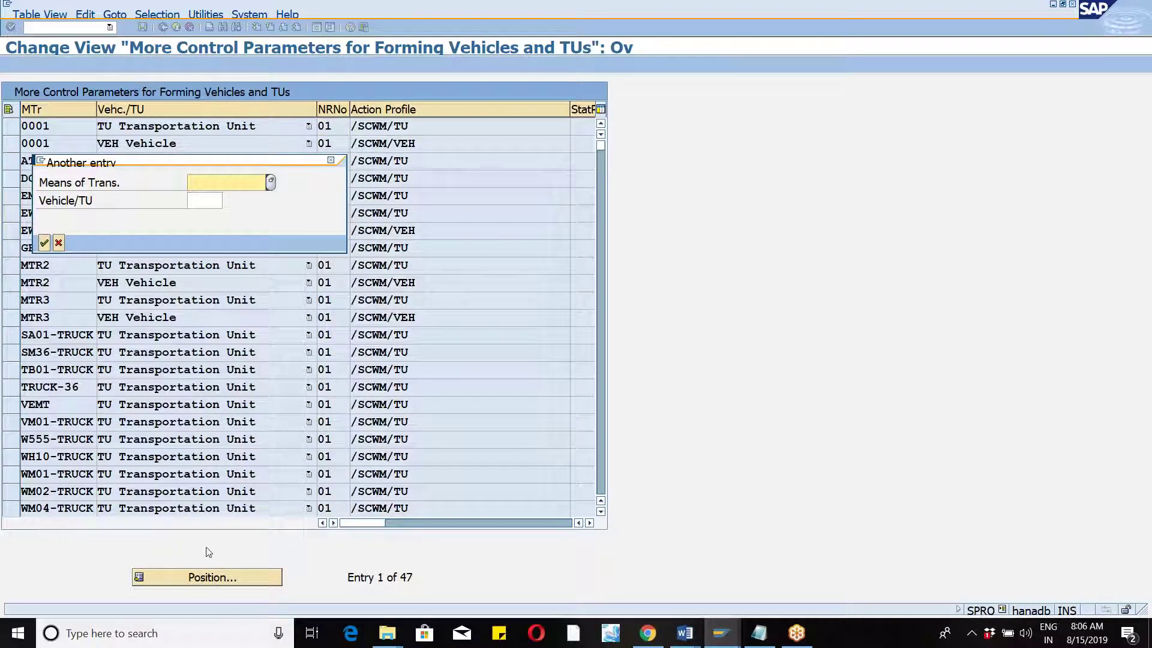
left_click(331, 160)
left_click(162, 28)
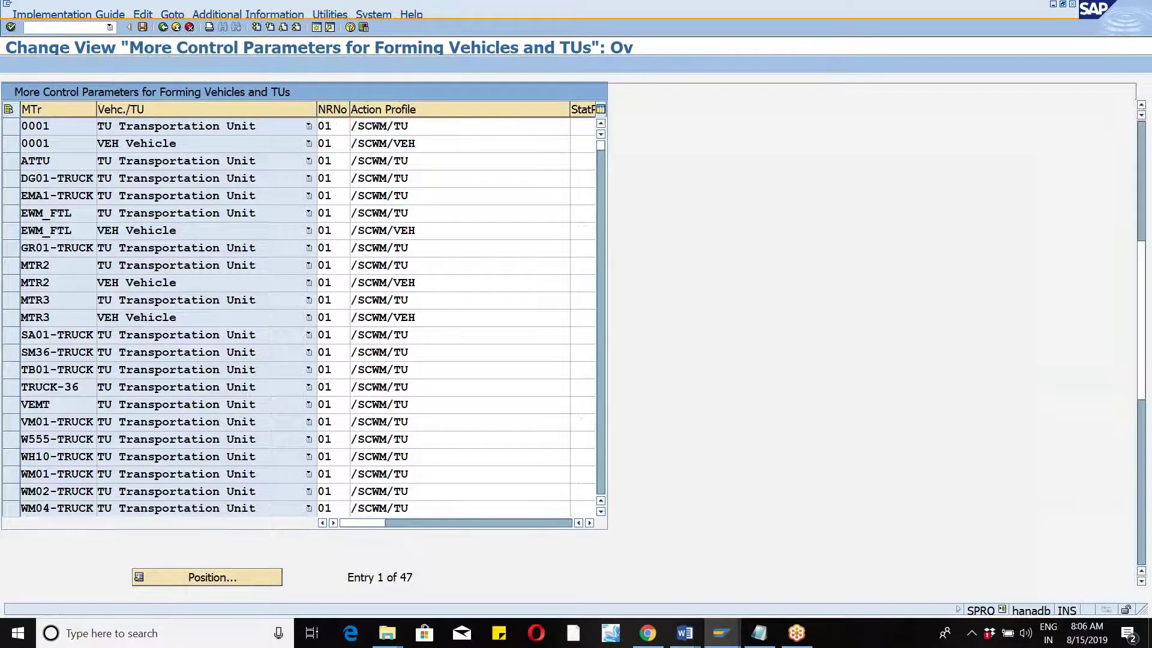
left_click(107, 452)
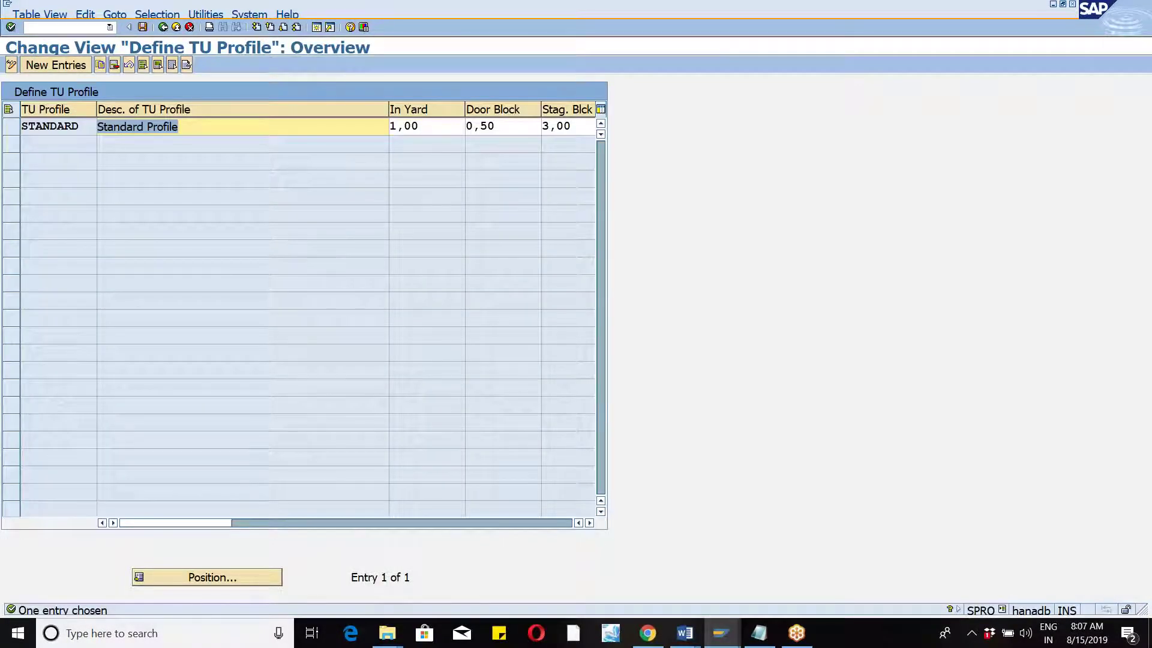
left_click(162, 28)
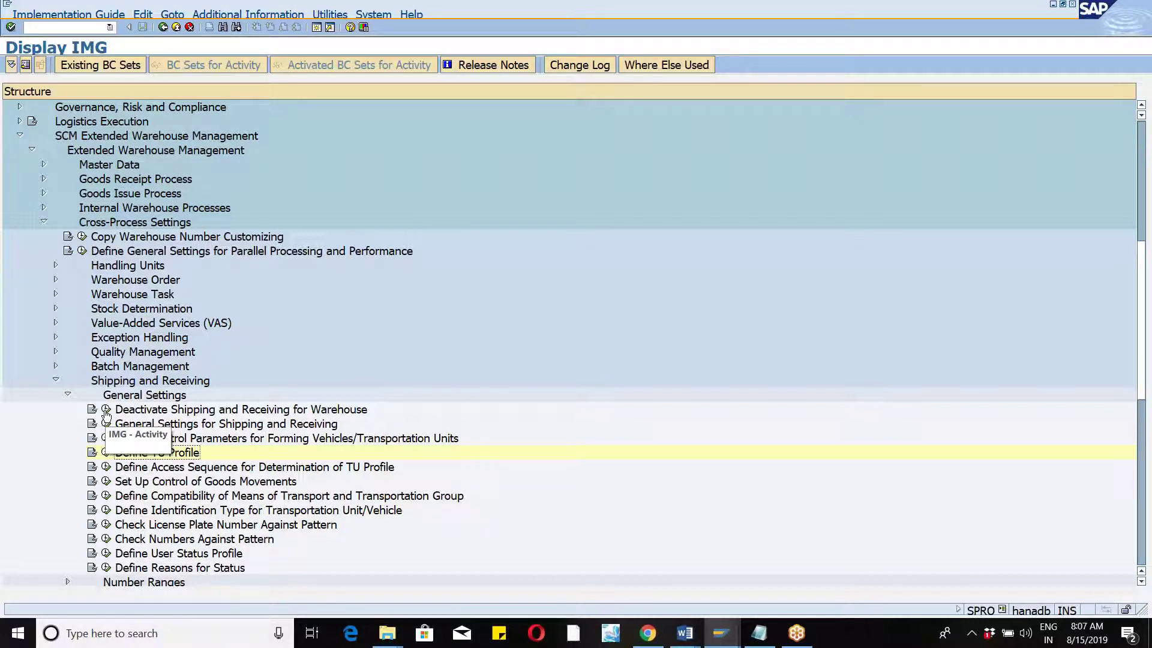
Deactivate shipping and receiving for warehouse WM46, save the change in customizing request BP1K901886, and return to the guide.
left_click(106, 411)
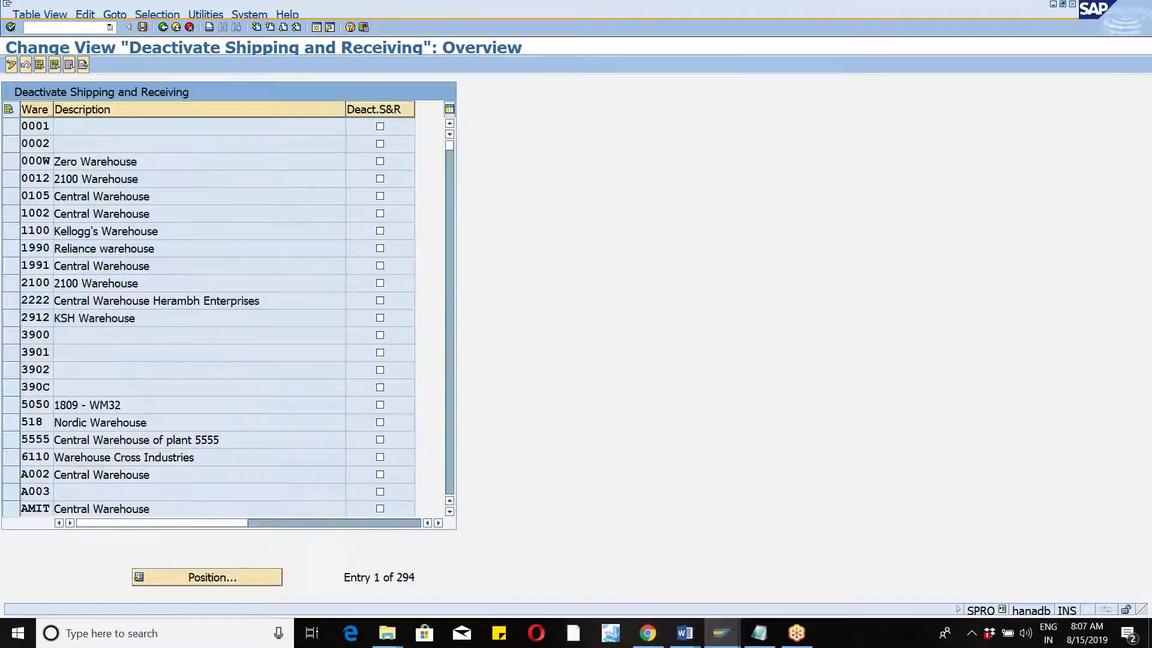
left_click(211, 585)
type("wm4")
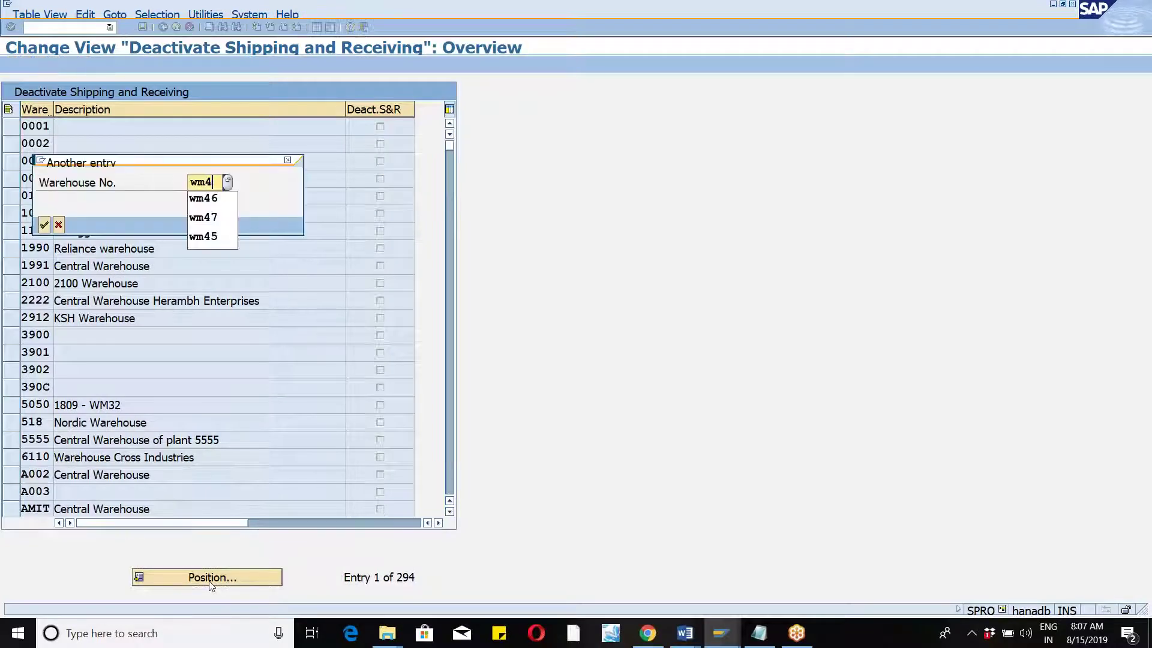
key("BackSpace")
key("BackSpace")
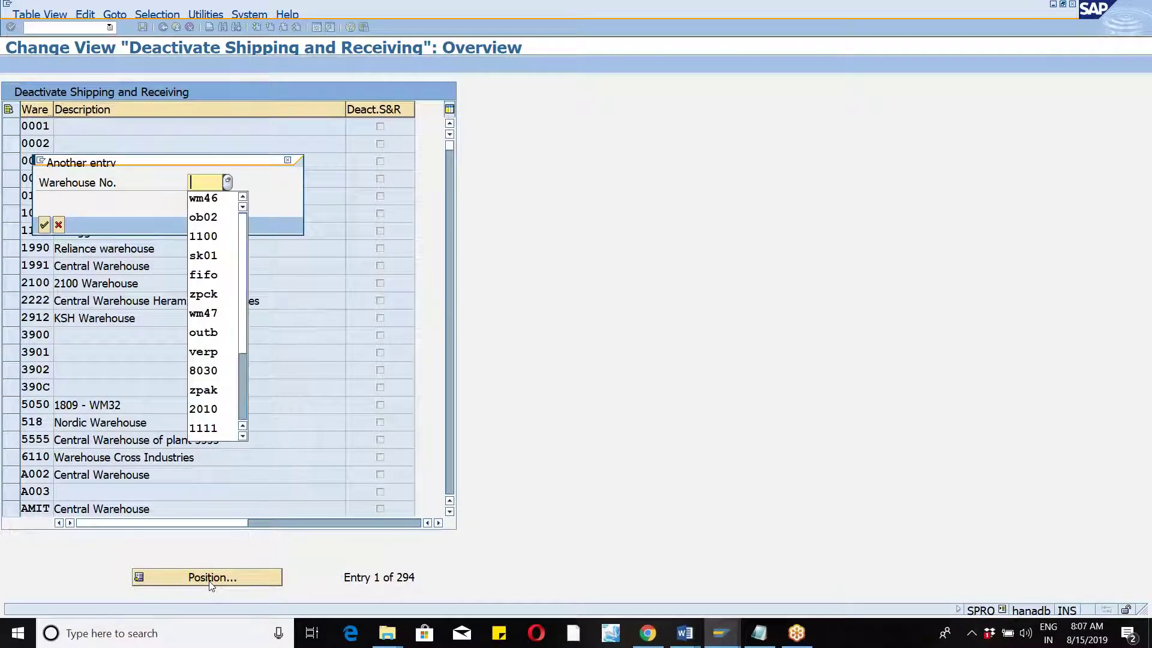
type("wm46")
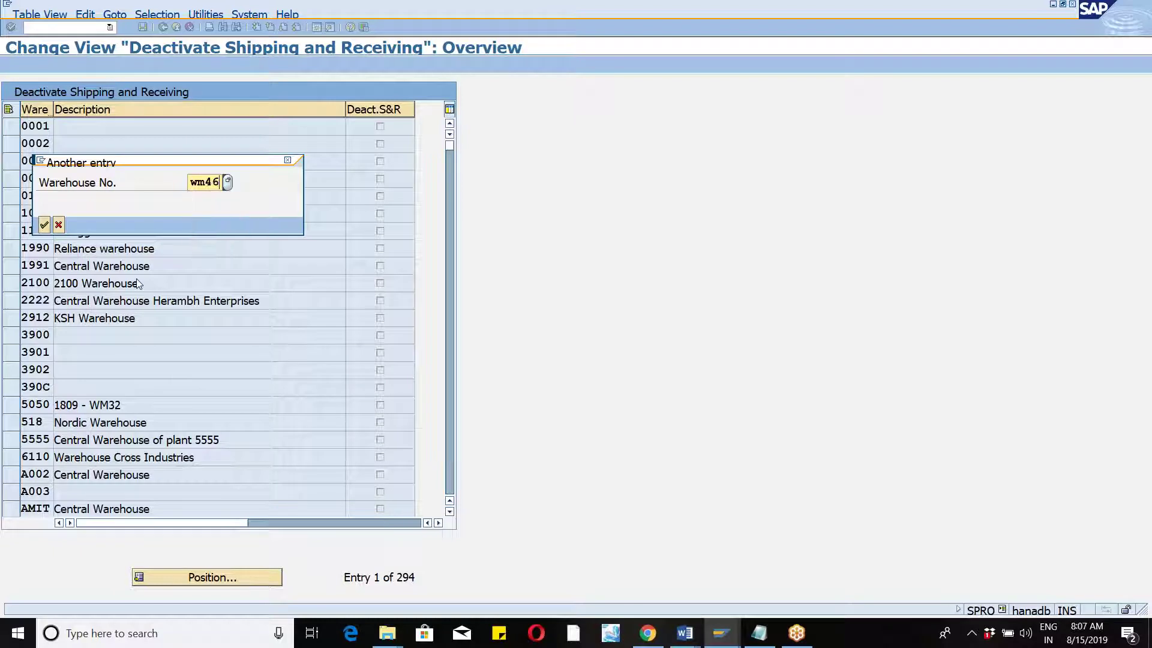
key("Return")
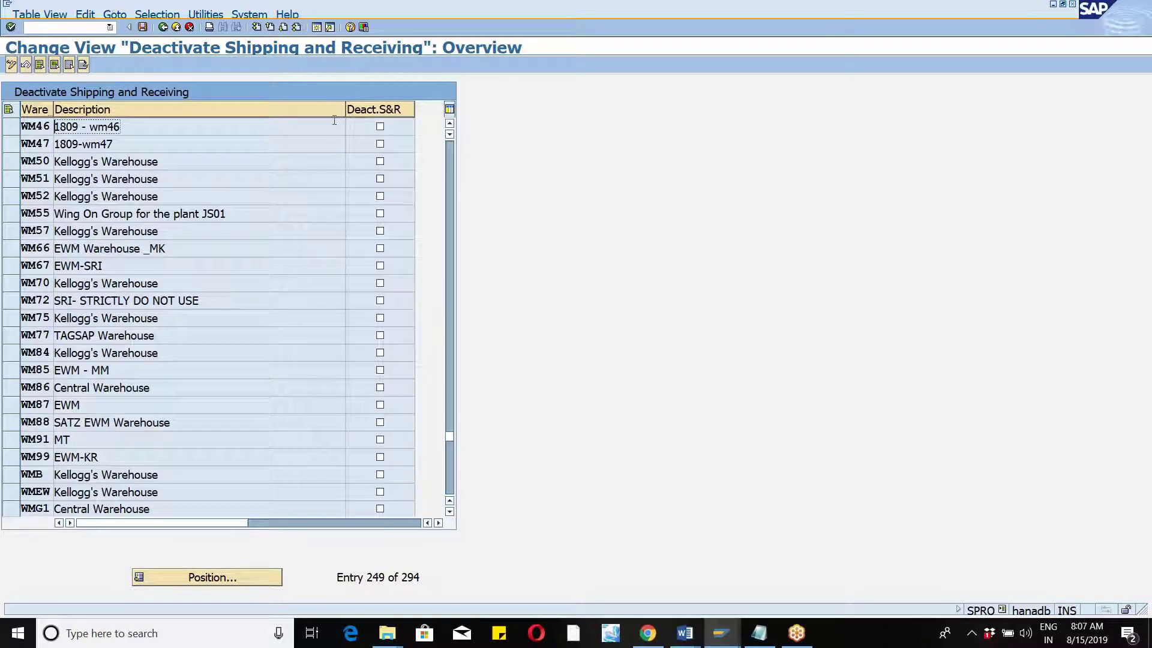
left_click(379, 126)
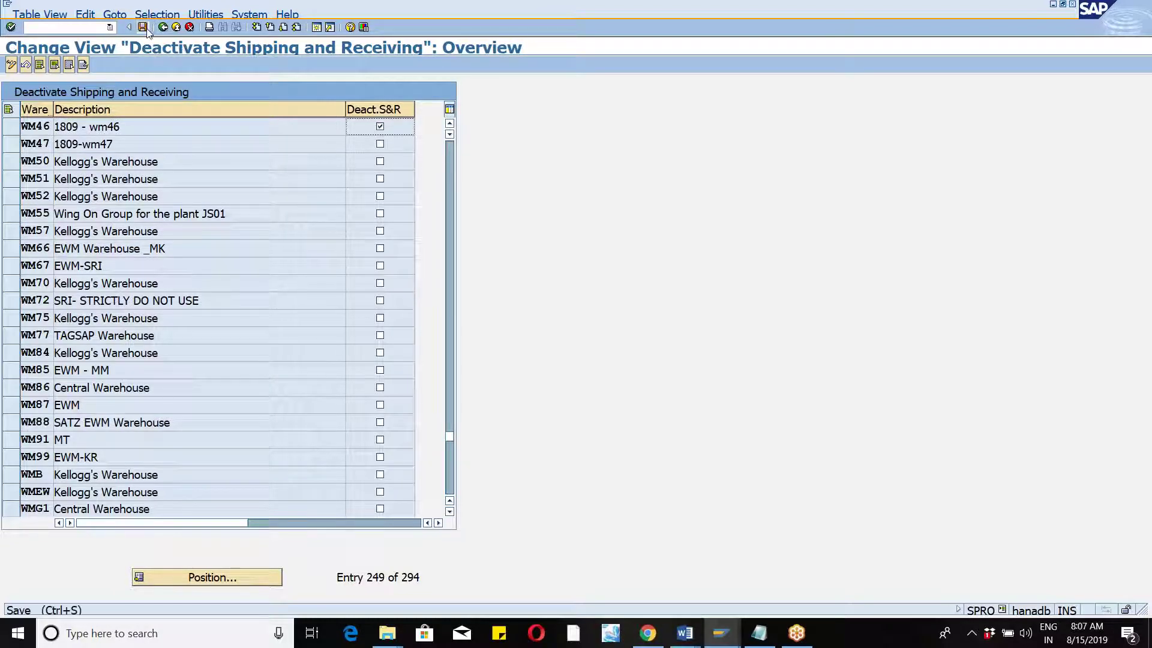
key("ctrl+s")
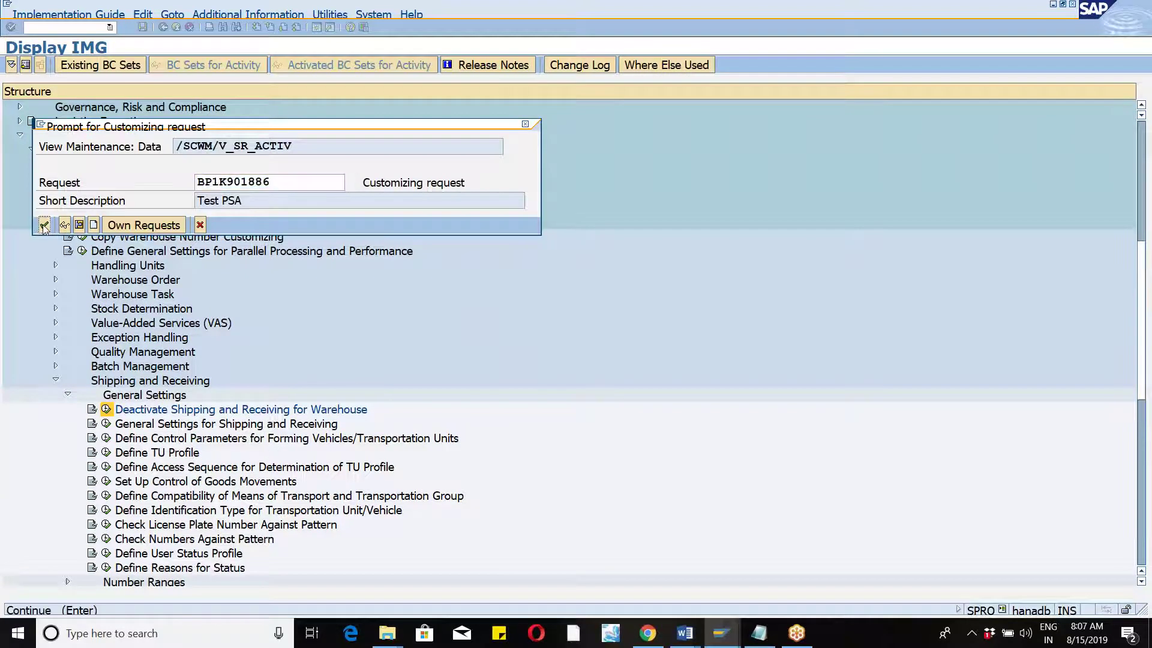
key("Return")
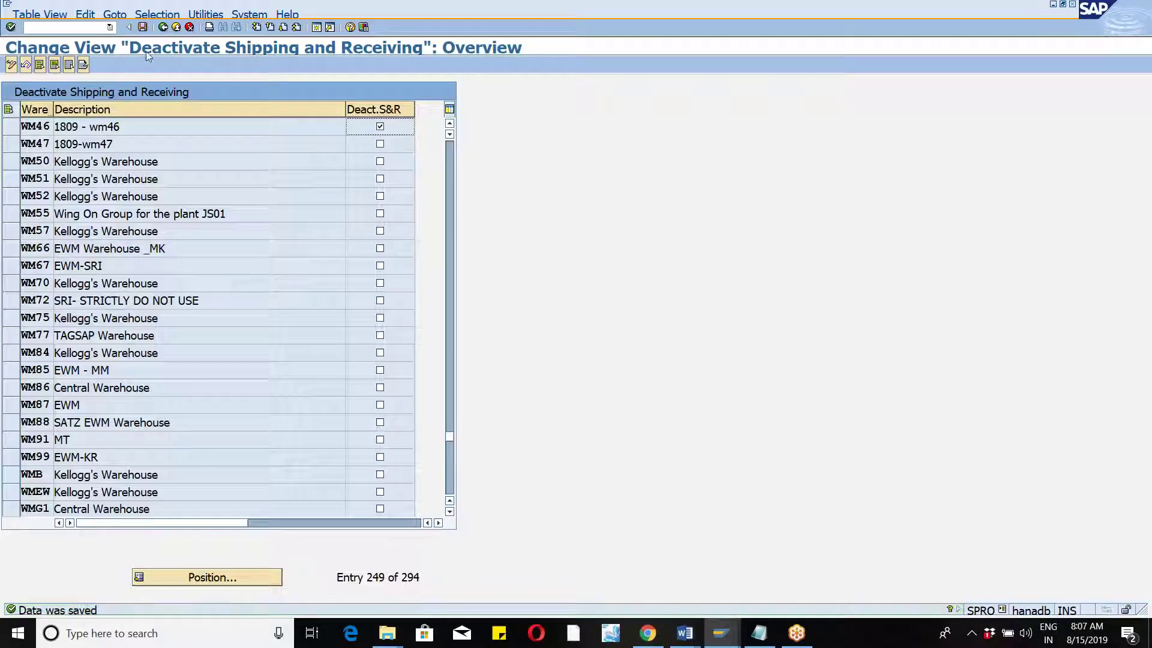
left_click(162, 27)
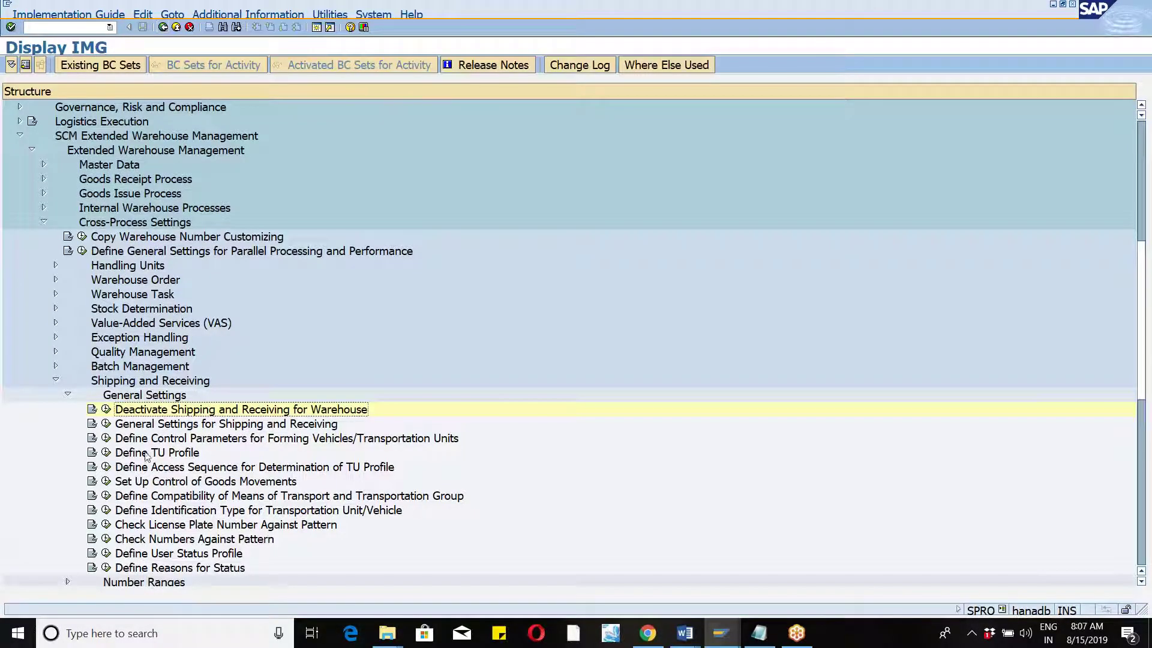
Open WM46's details in General Settings for Shipping and Receiving and check the choices for arrival and departure from checkpoint.
left_click(106, 423)
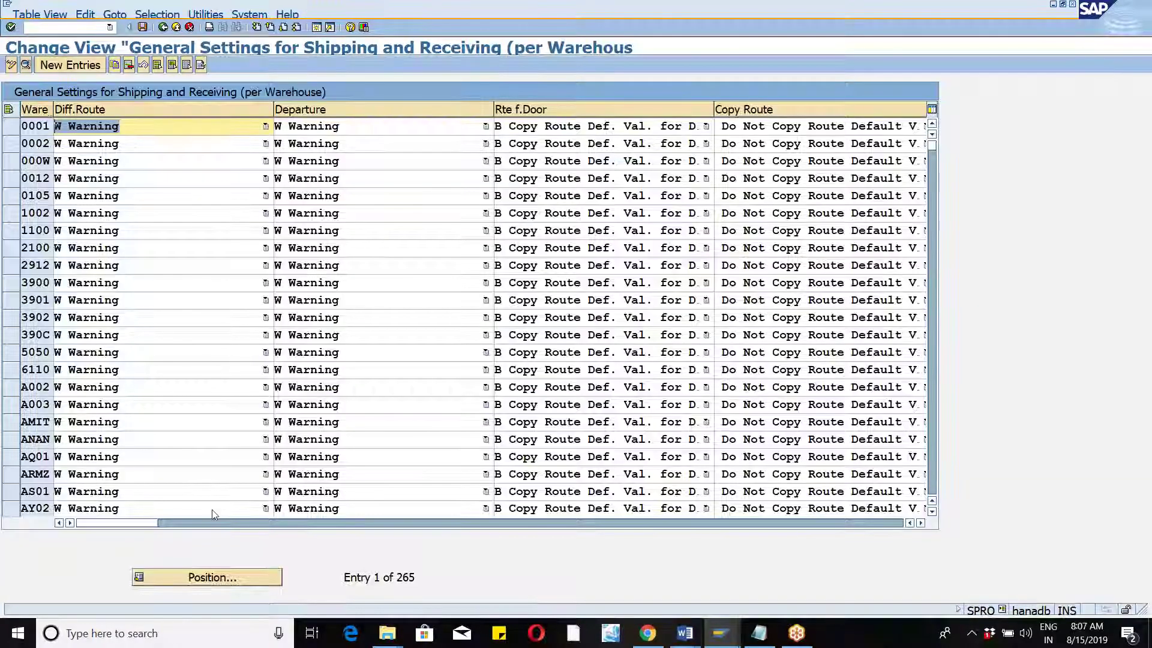
left_click(207, 583)
type("wm46")
key("Return")
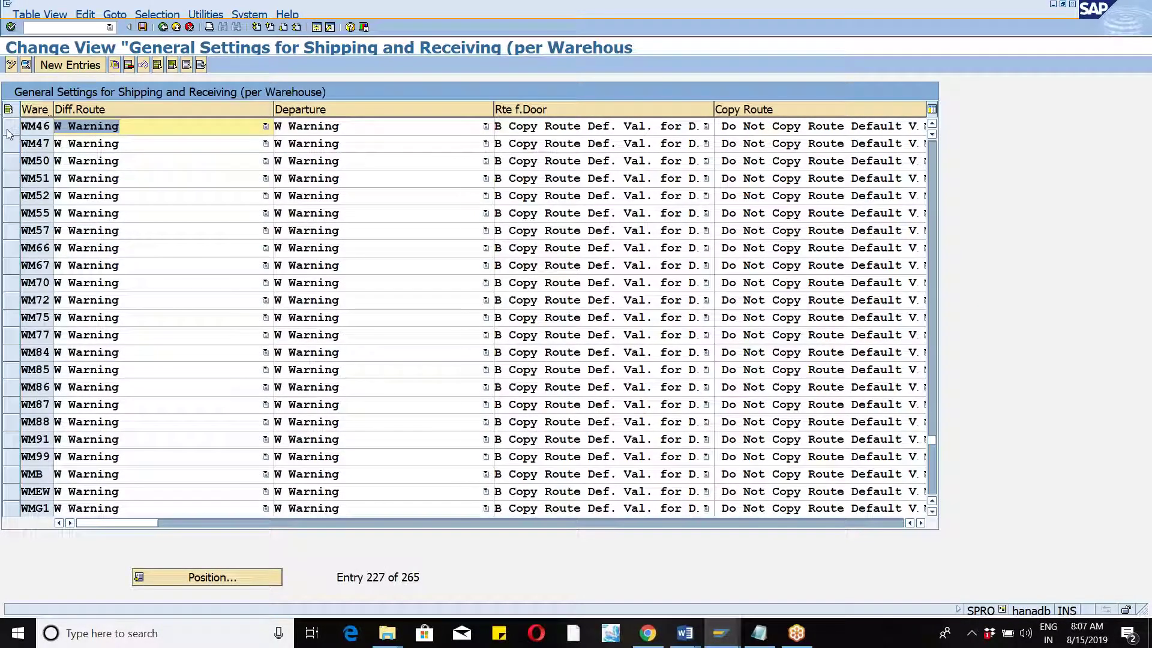
left_click(9, 131)
left_click(25, 65)
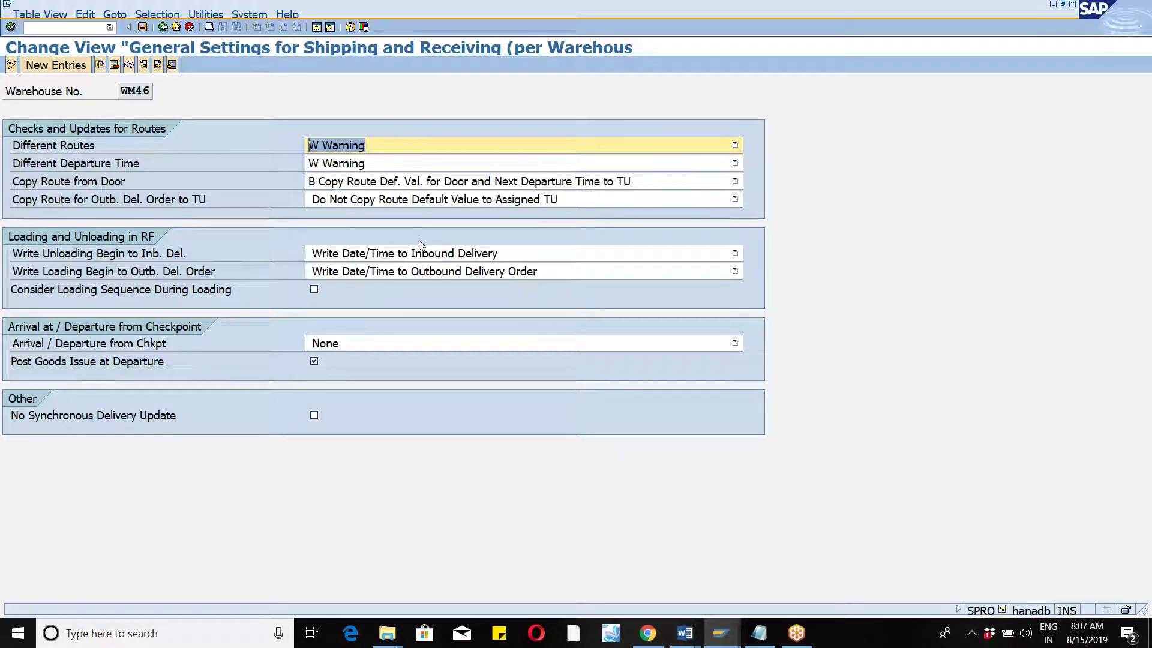
left_click(389, 342)
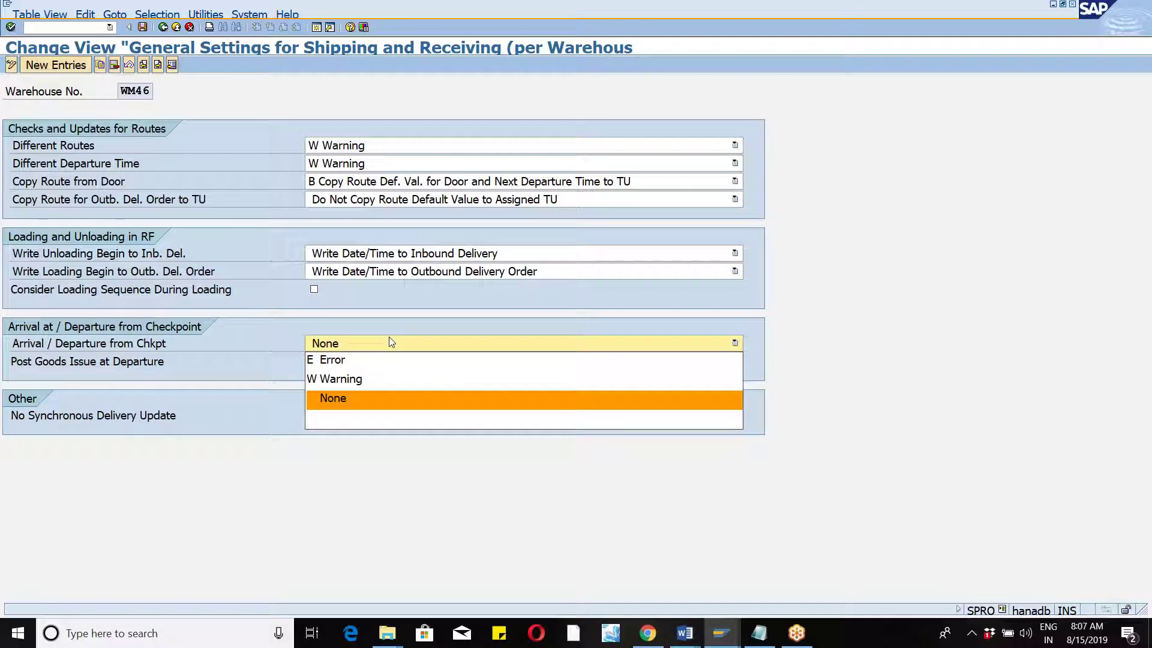
left_click(389, 338)
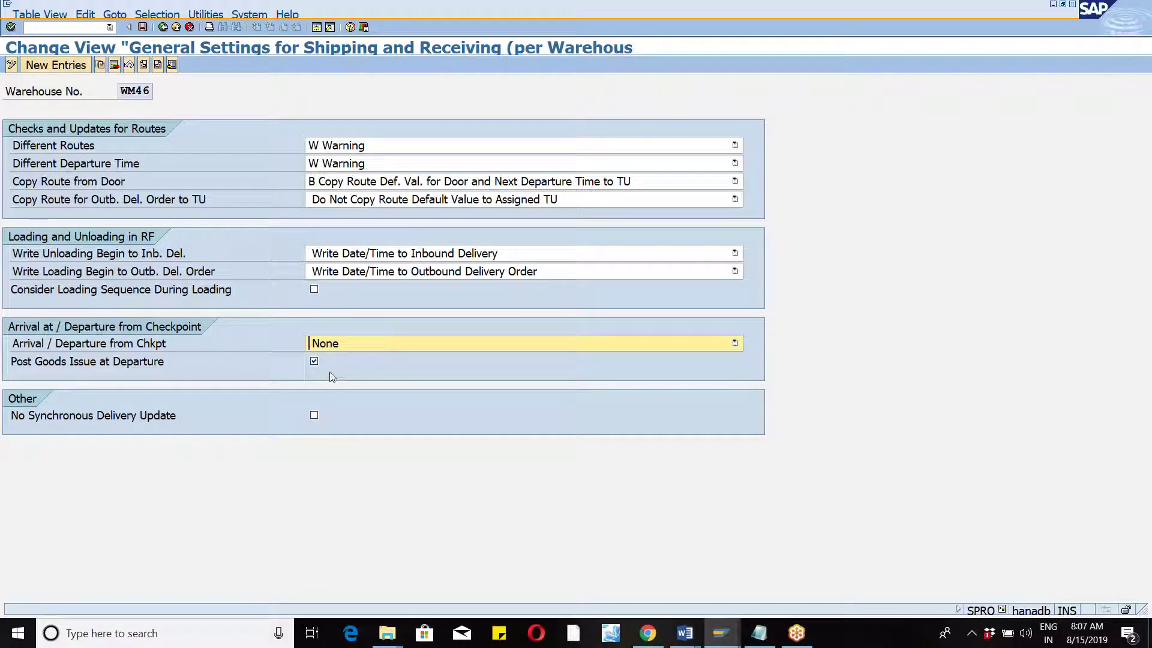
Consult the help for Post Goods Issue at Departure, leave the option enabled for WM46, and save in customizing request BP1K901886.
left_click(313, 362)
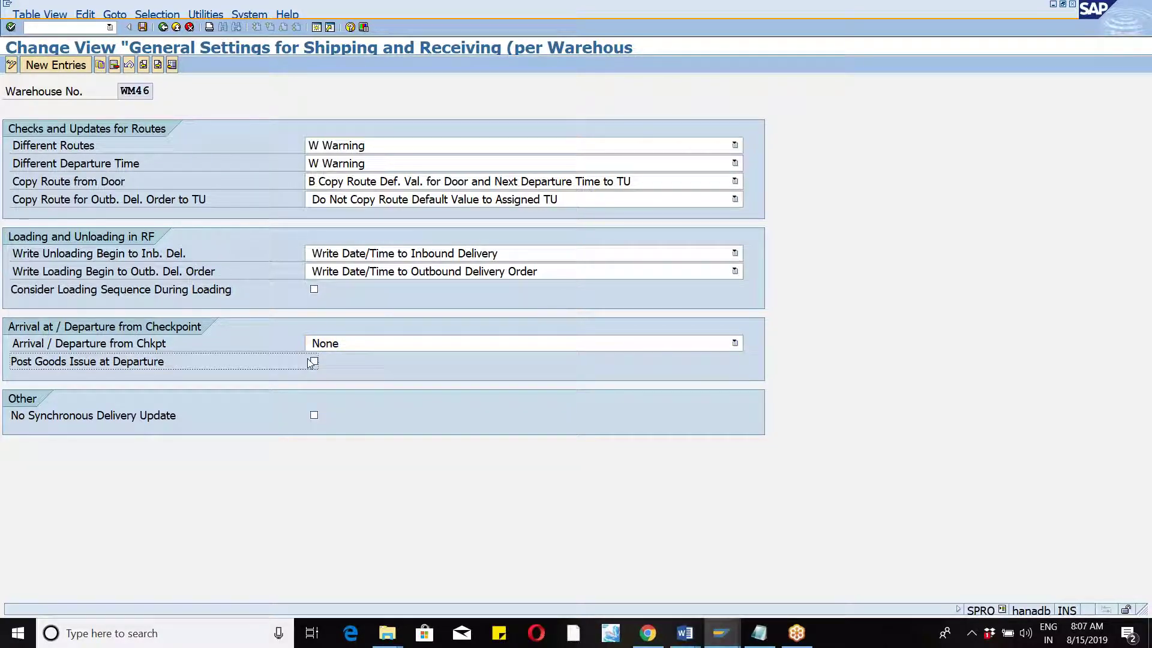
key("F1")
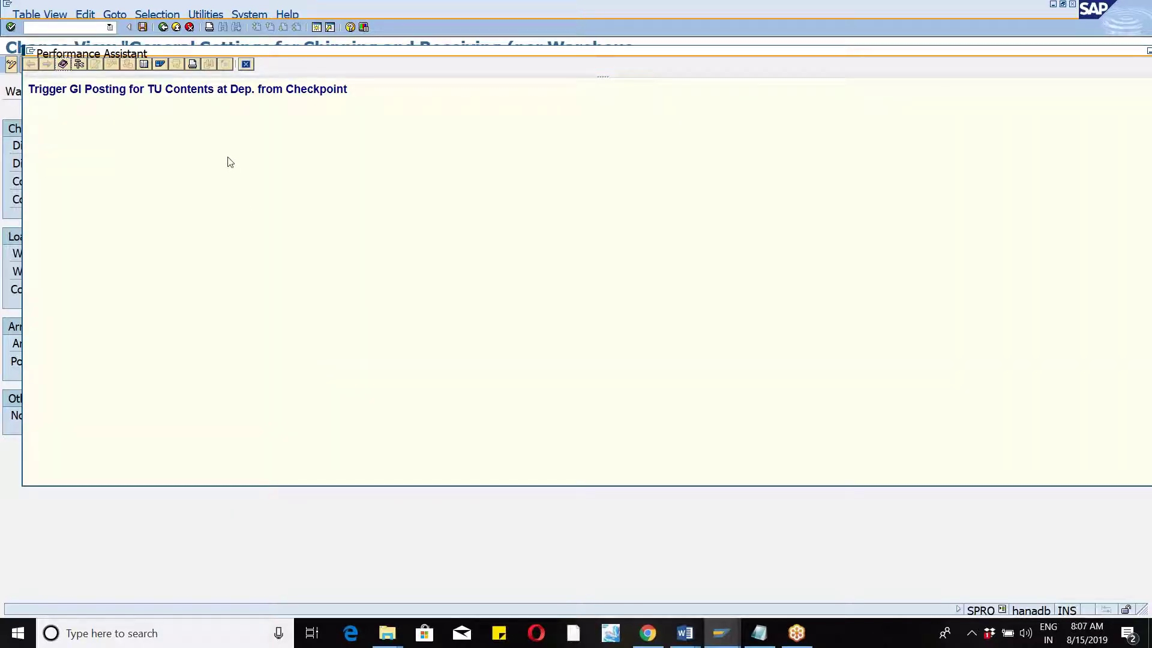
left_click(246, 63)
left_click(315, 362)
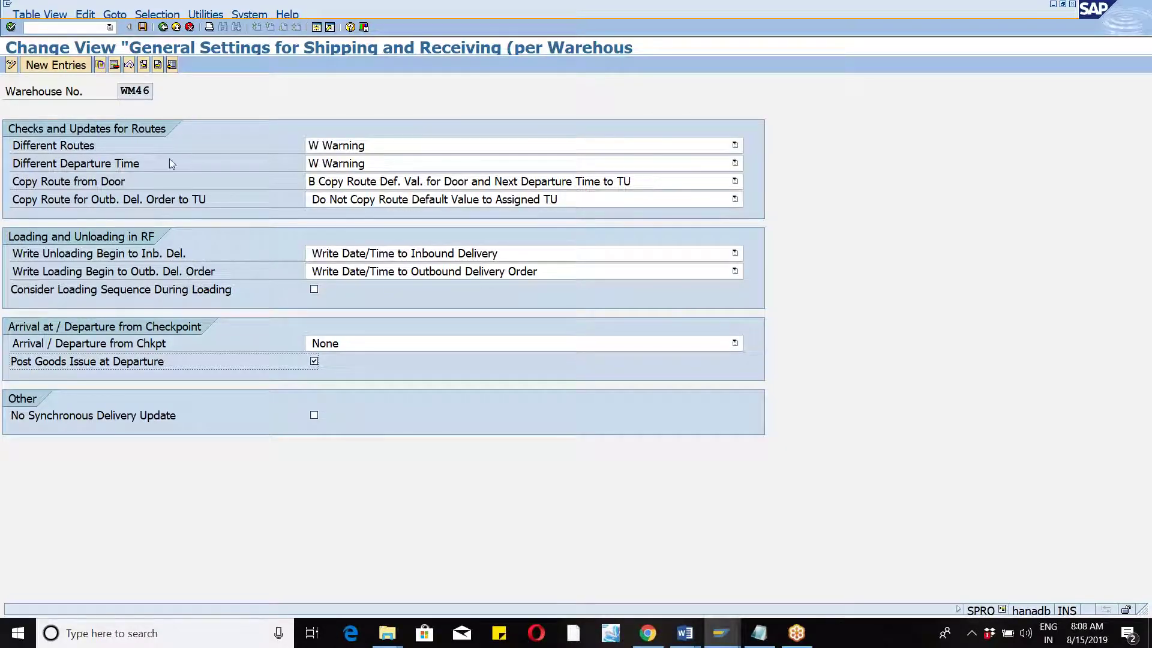
left_click(142, 27)
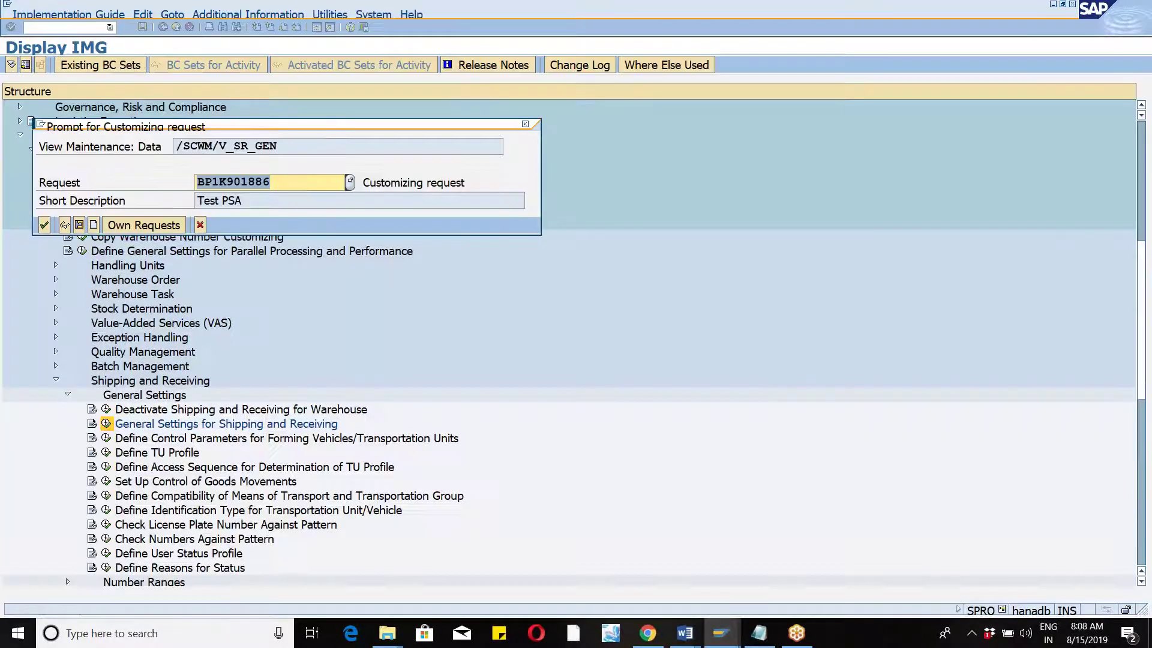
left_click(45, 223)
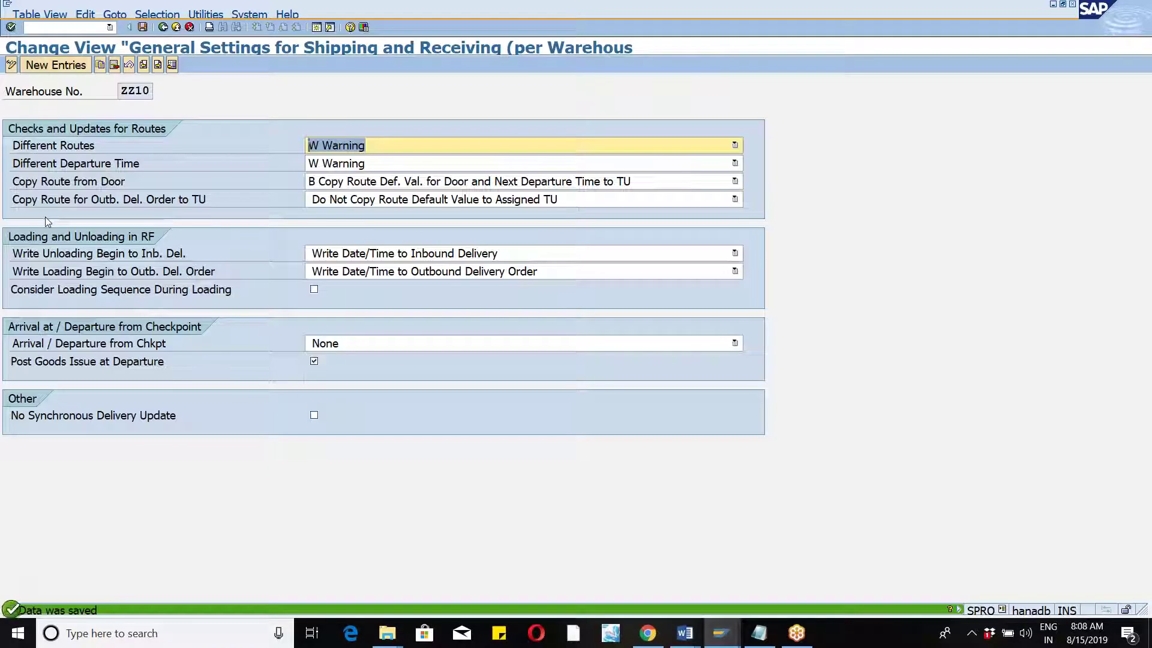
Leave the General Settings for Shipping and Receiving and collapse the General Settings node of Shipping and Receiving in the customizing guide.
left_click(163, 27)
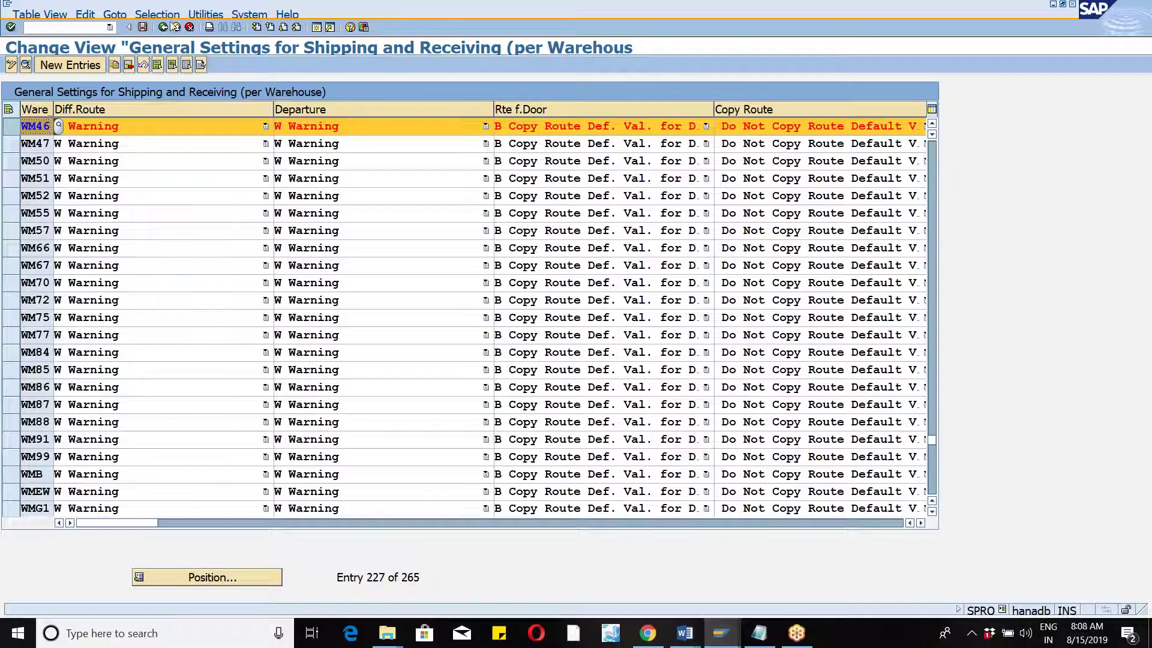
left_click(162, 27)
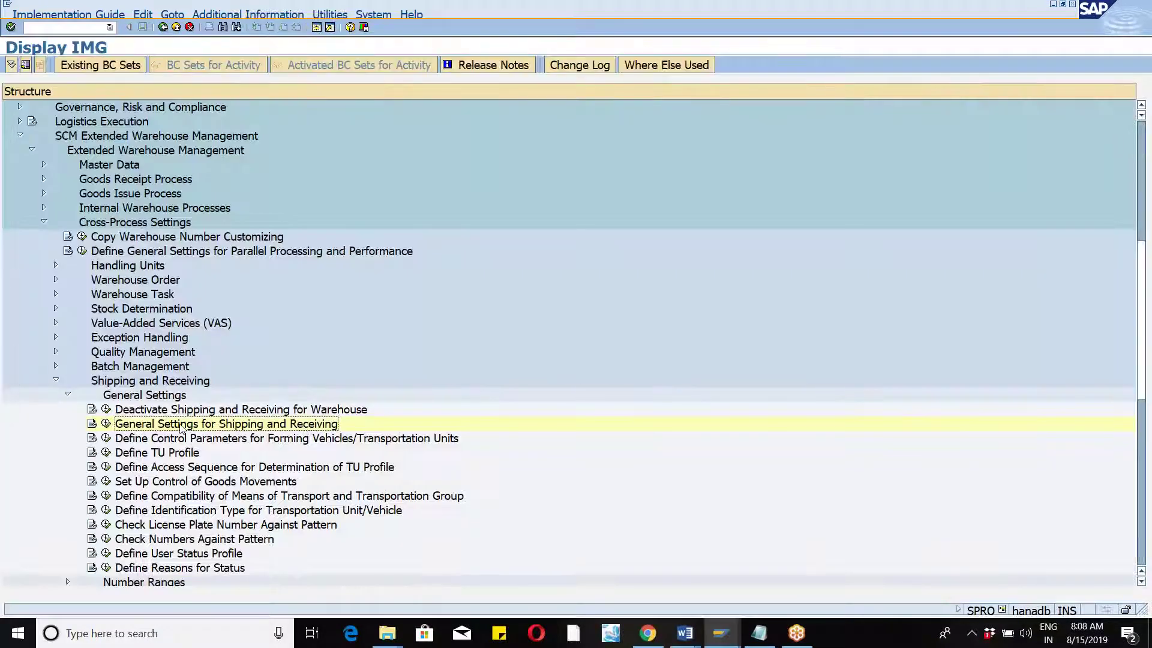
left_click(68, 395)
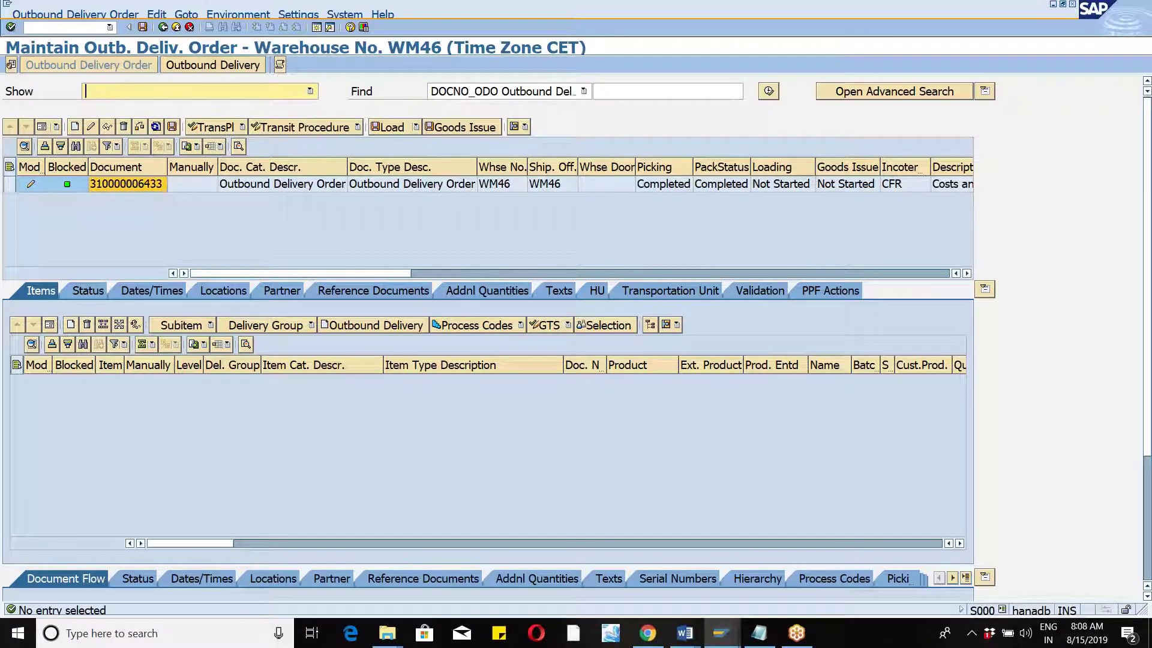
Select the WM46 outbound delivery order with completed picking and dismiss the display log.
left_click(9, 184)
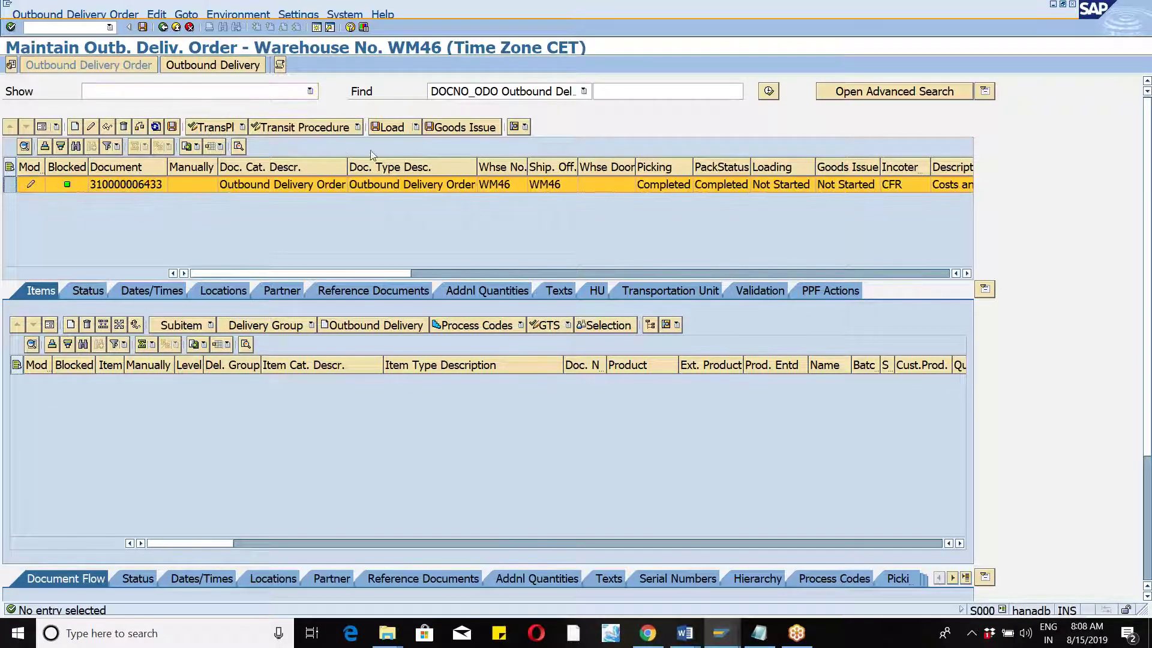
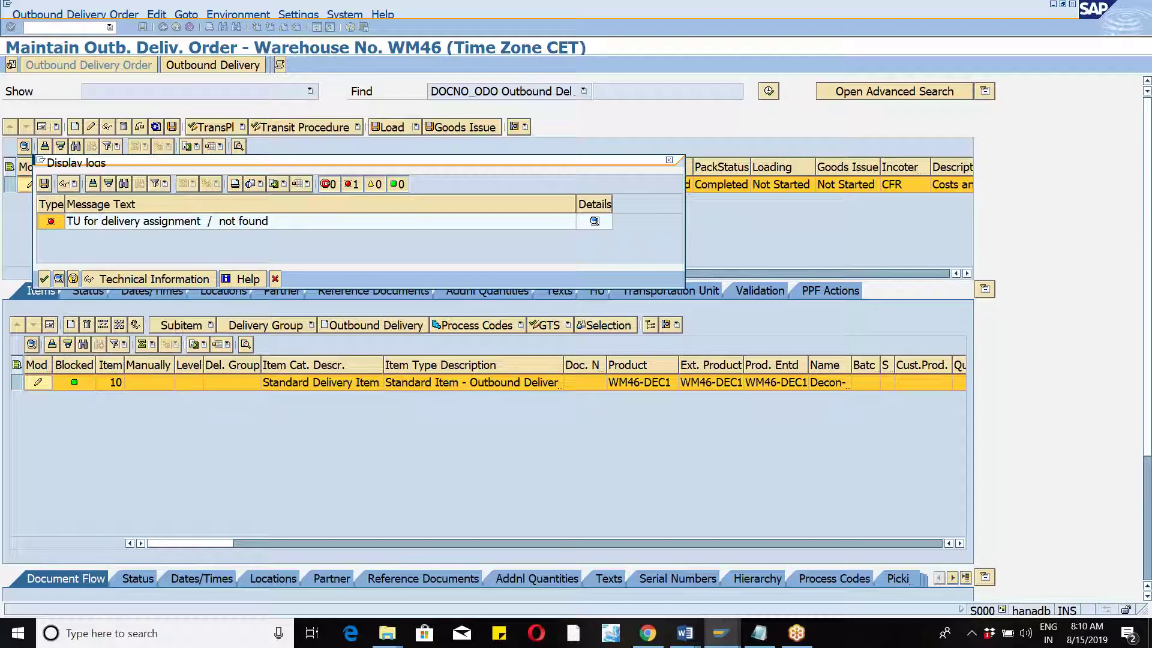
left_click(675, 162)
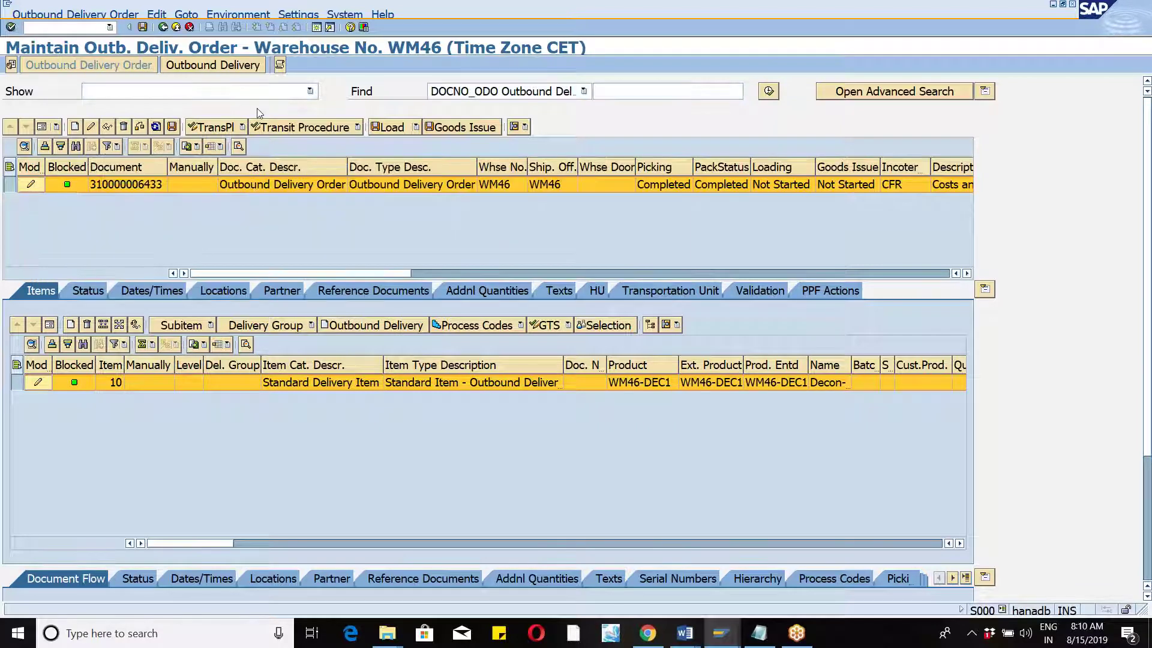
Switch to transaction VA01 and set the order type of the new sales document to ZOR.
left_click(67, 26)
type("/n")
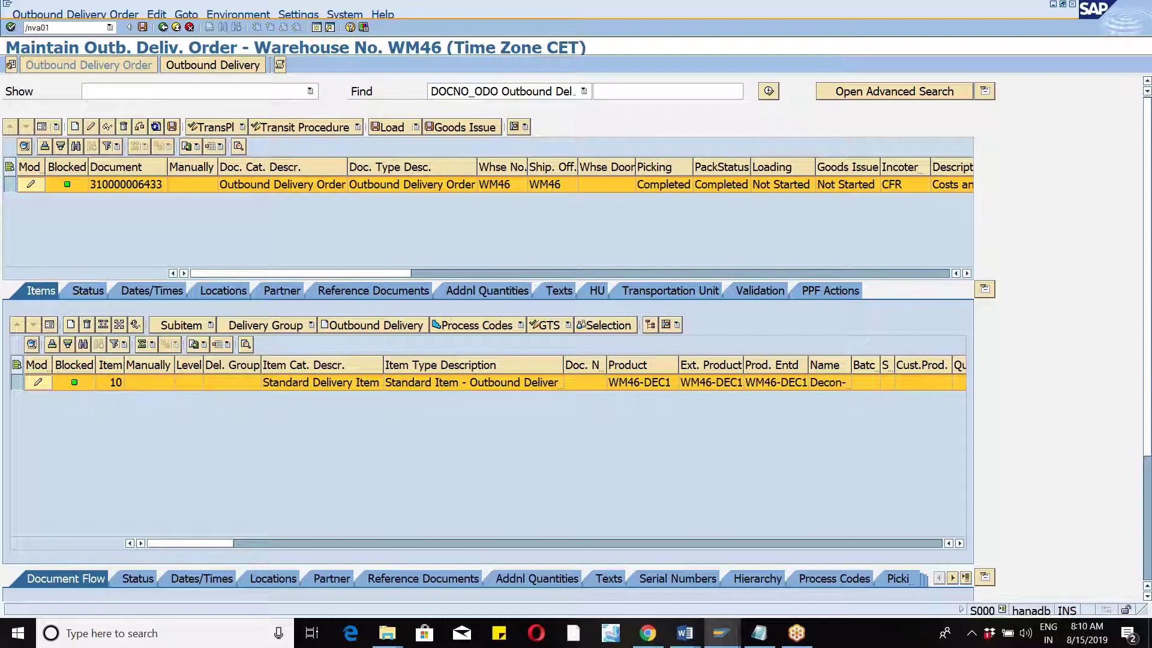
type("va01")
key("Return")
left_click(179, 126)
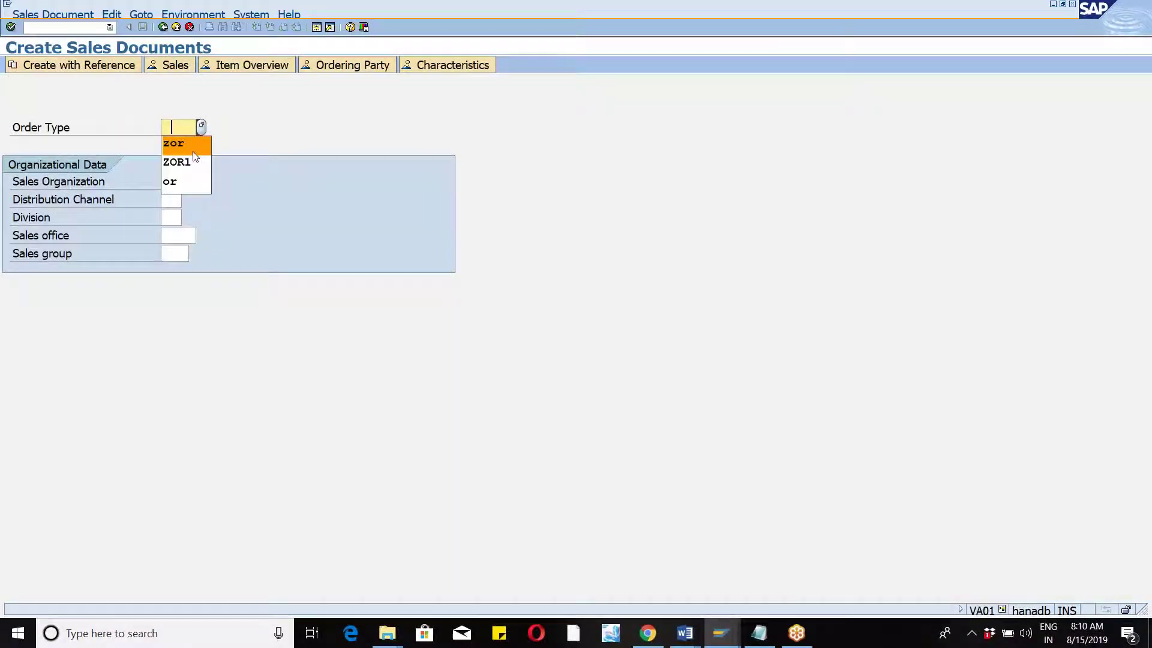
left_click(190, 152)
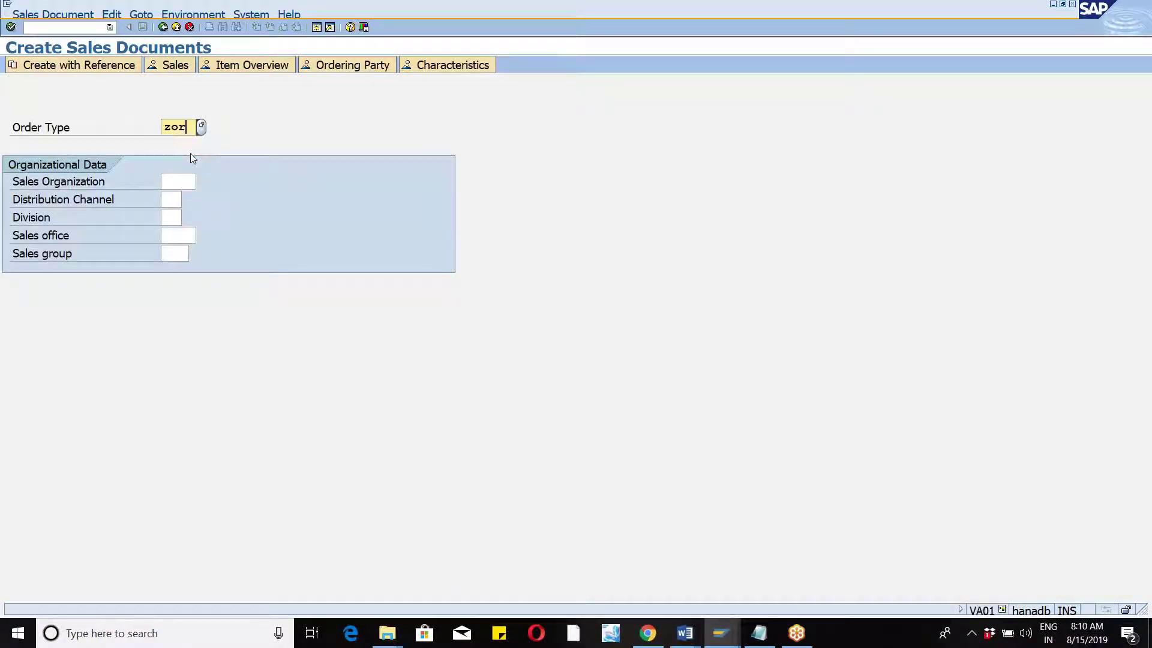
Create the sales document with reference to the most recently used document, trying it as a quotation and copying it as an order.
left_click(77, 66)
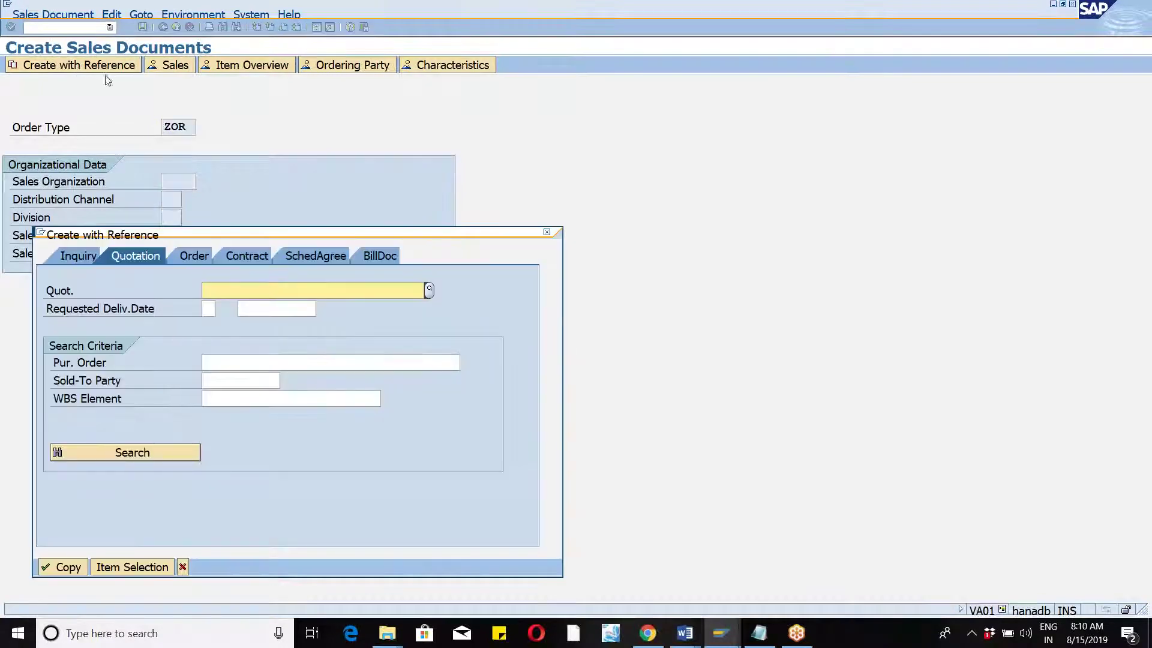
key("BackSpace")
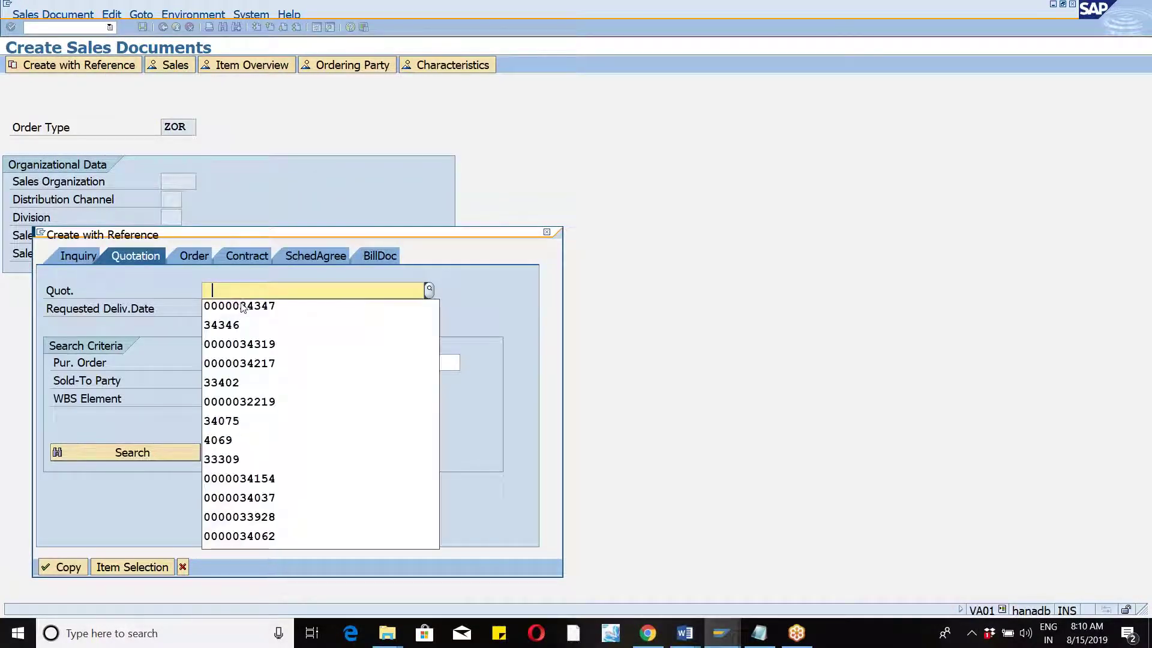
left_click(254, 305)
left_click(71, 566)
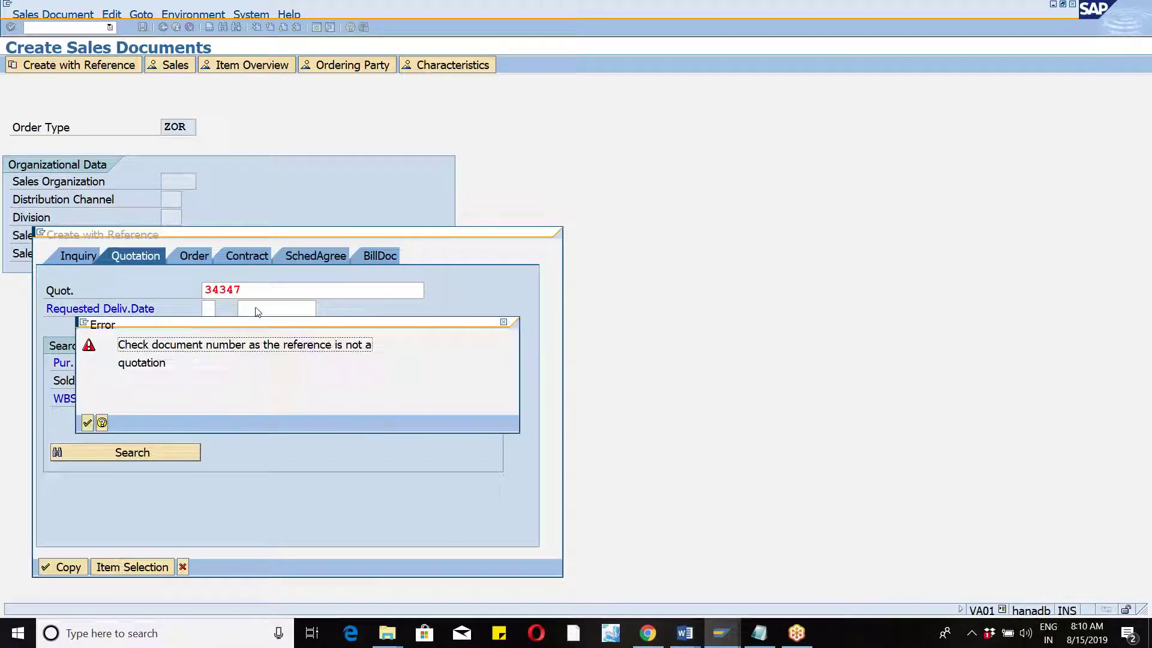
left_click(88, 422)
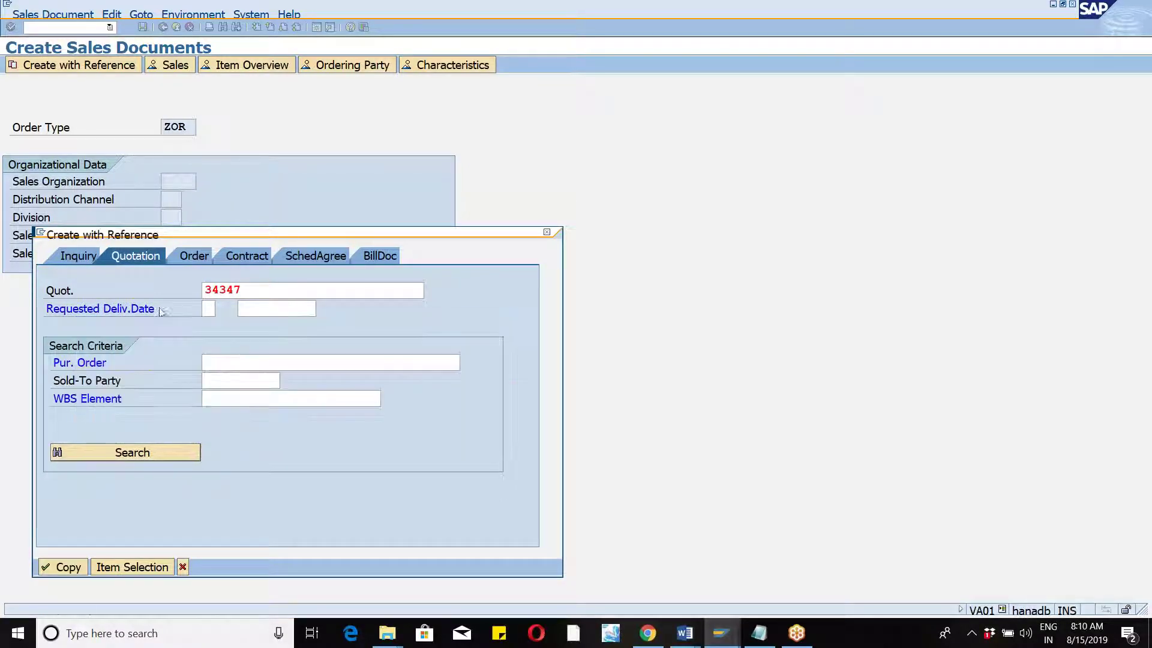
left_click(194, 258)
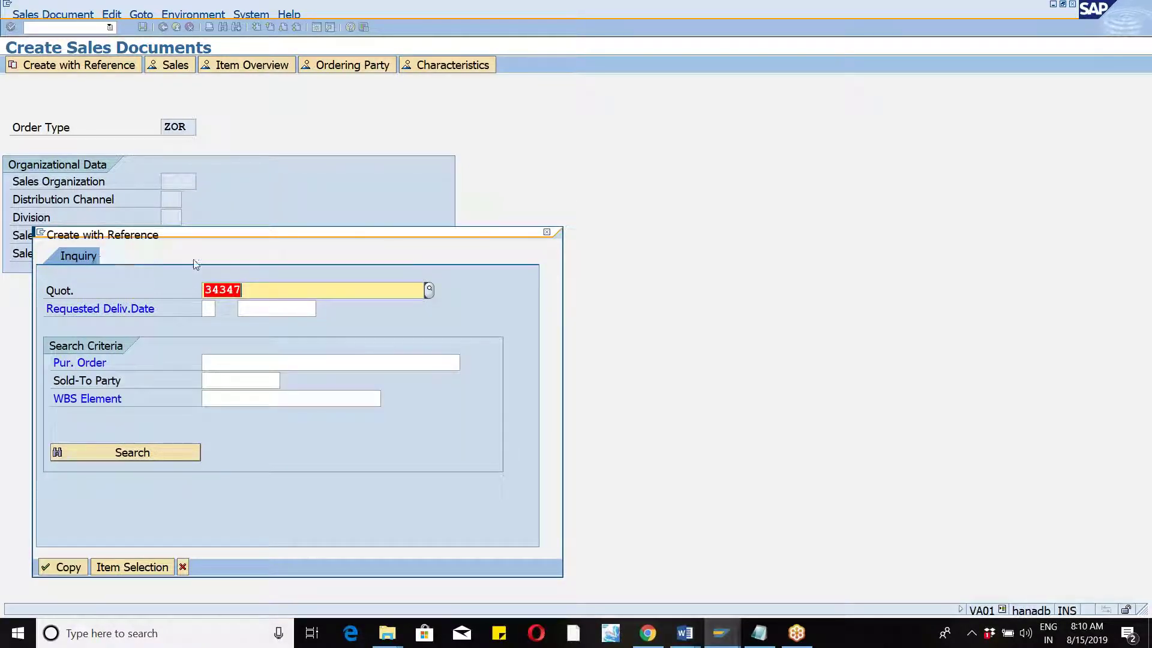
left_click(54, 570)
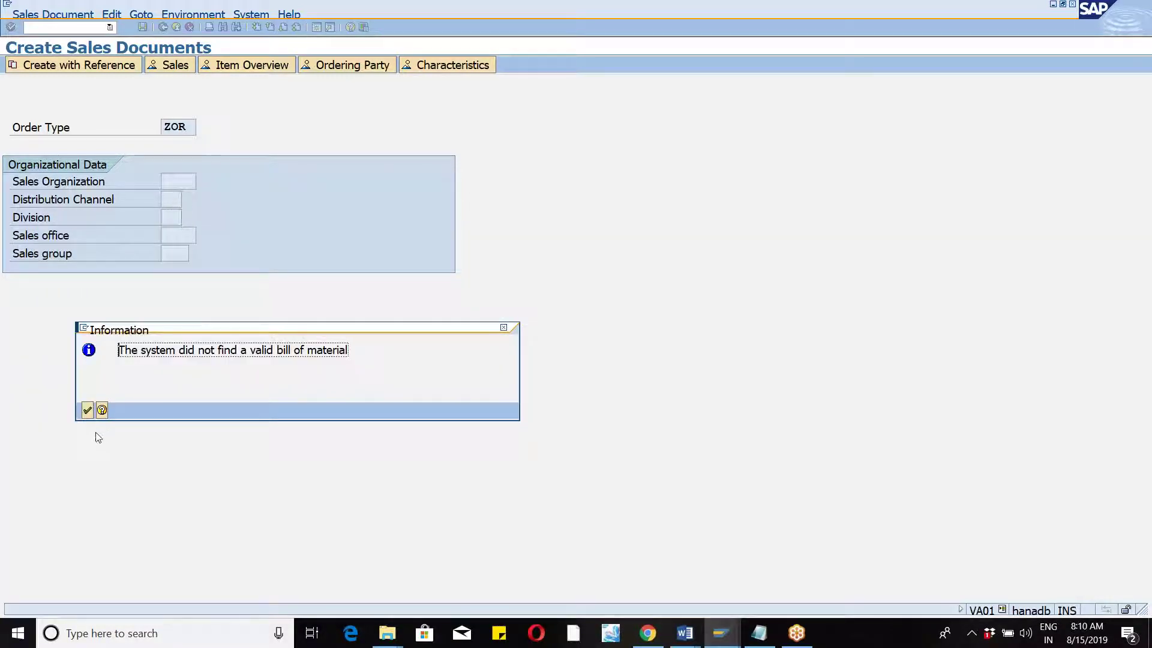
left_click(89, 411)
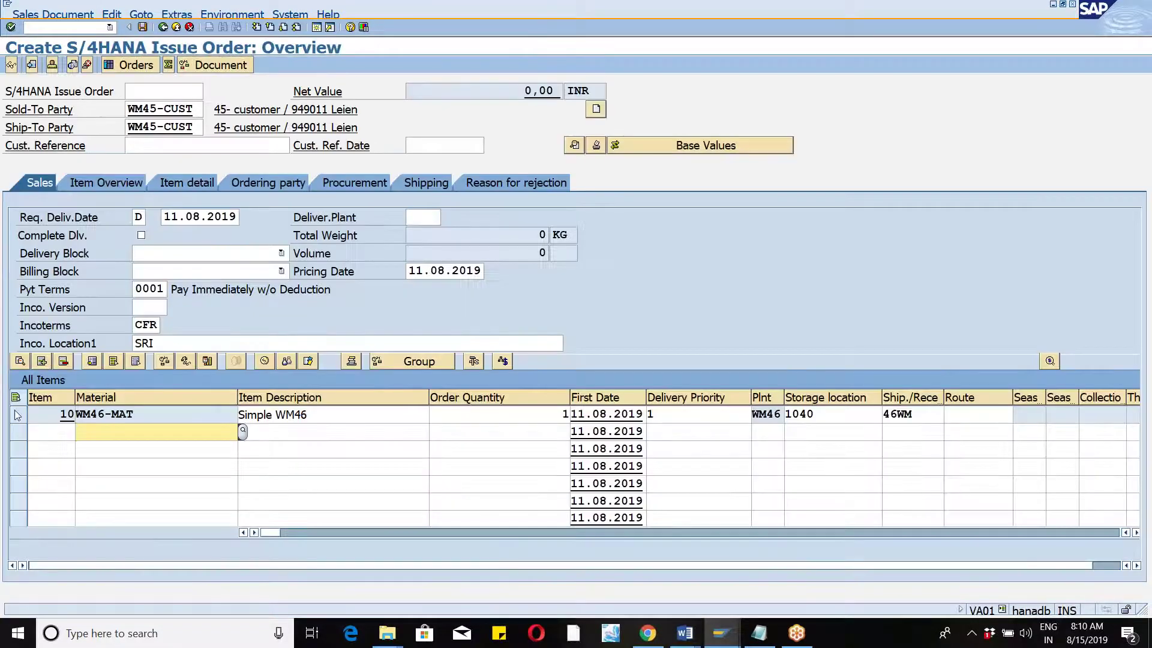
Set the customer reference to 3ws and delete the copied WM46-MAT item from the order.
left_click(17, 419)
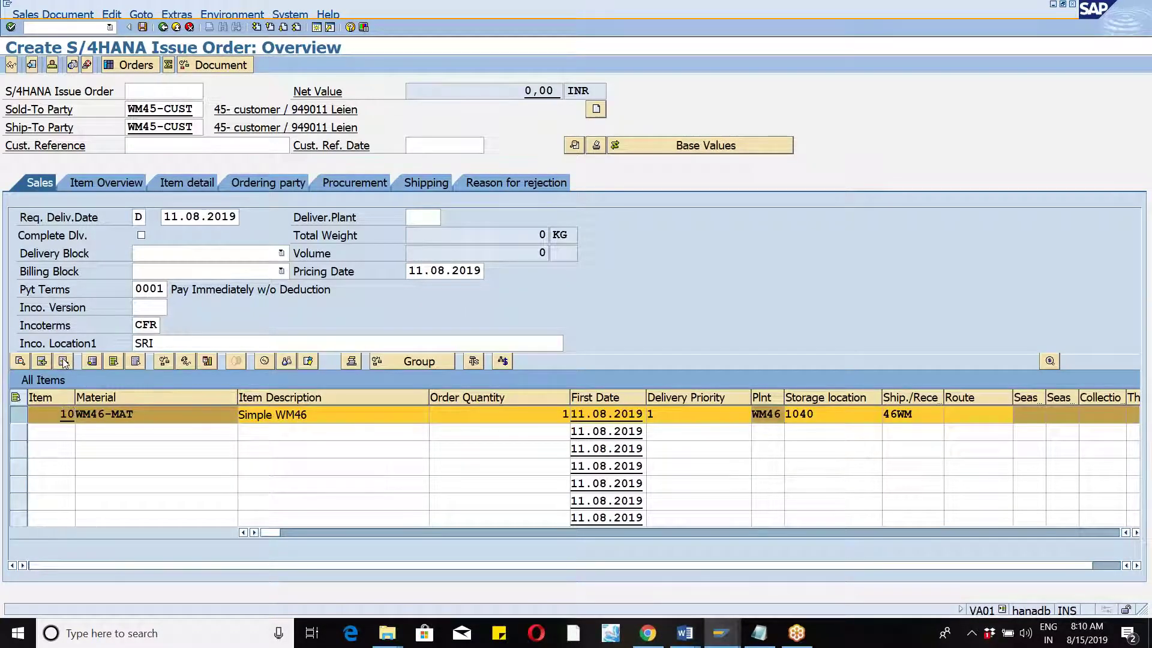
key("Return")
type("3ws")
key("Return")
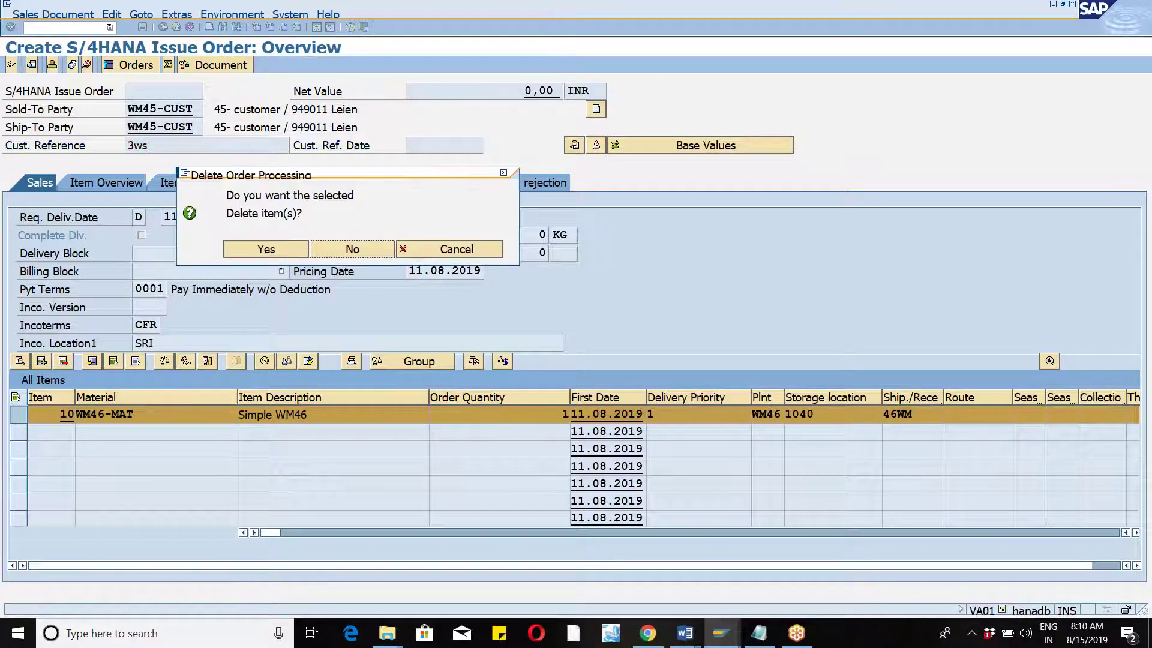
left_click(284, 251)
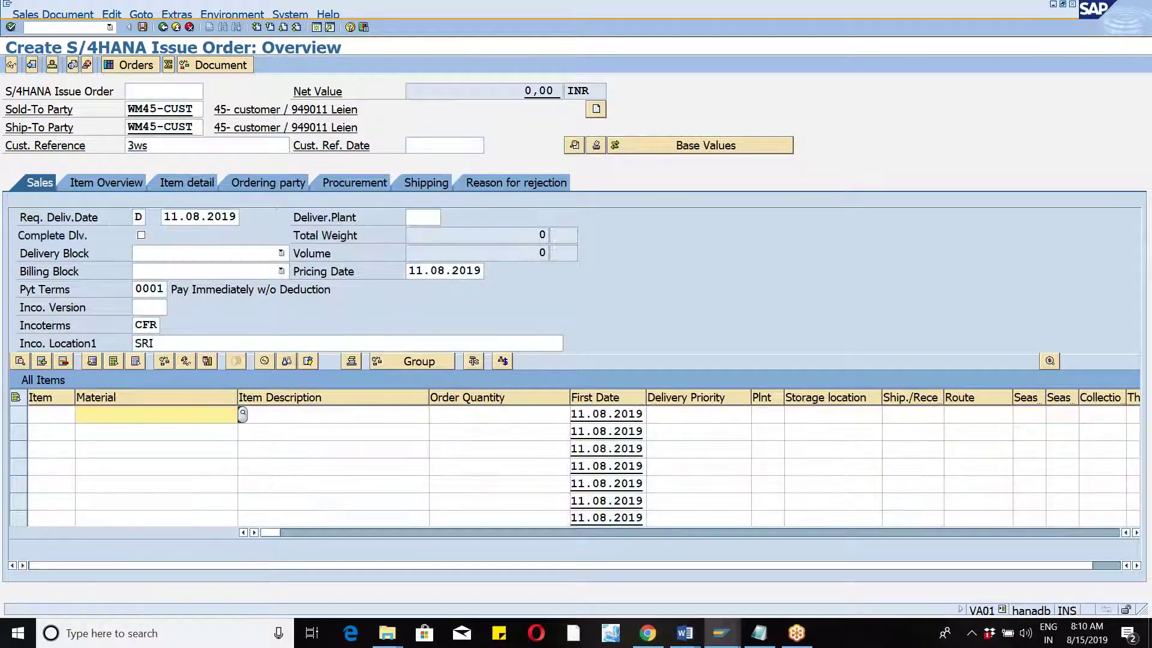
Add material WM46-DEC1 as an order item with an order quantity of 1.
key("space")
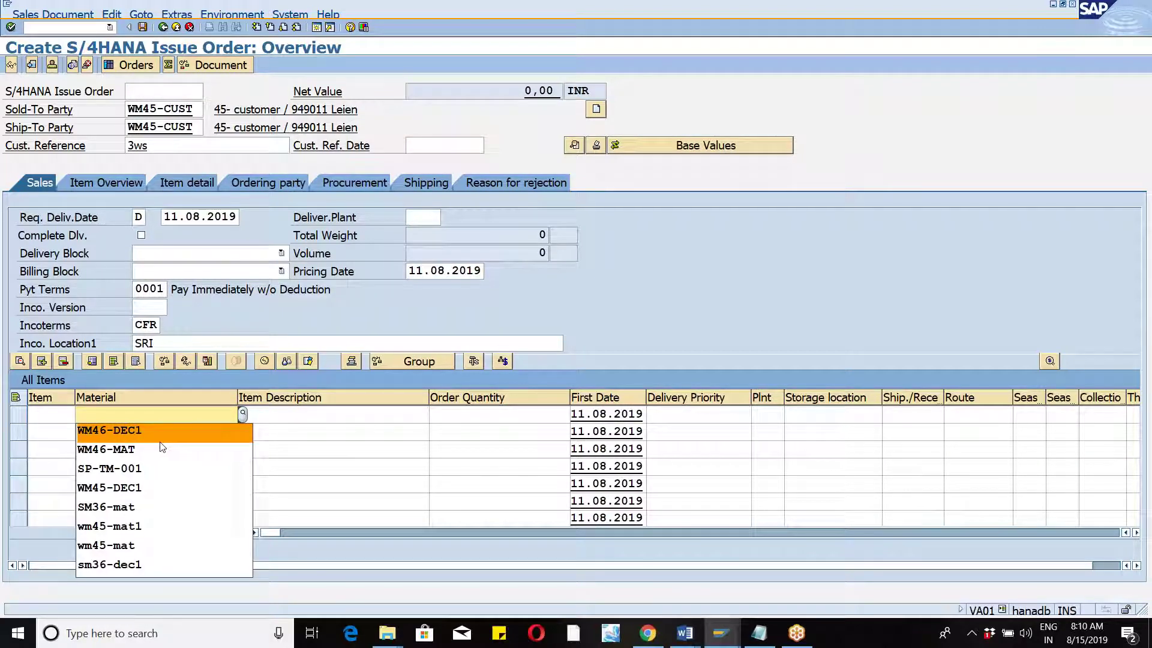
left_click(159, 438)
key("Return")
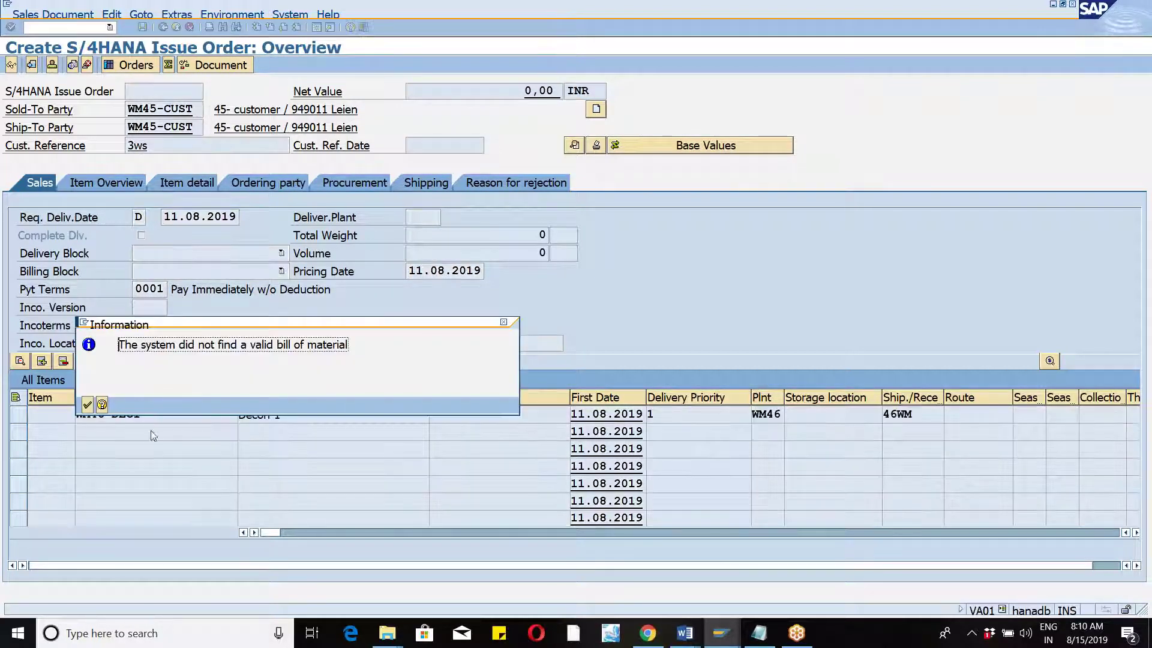
left_click(87, 406)
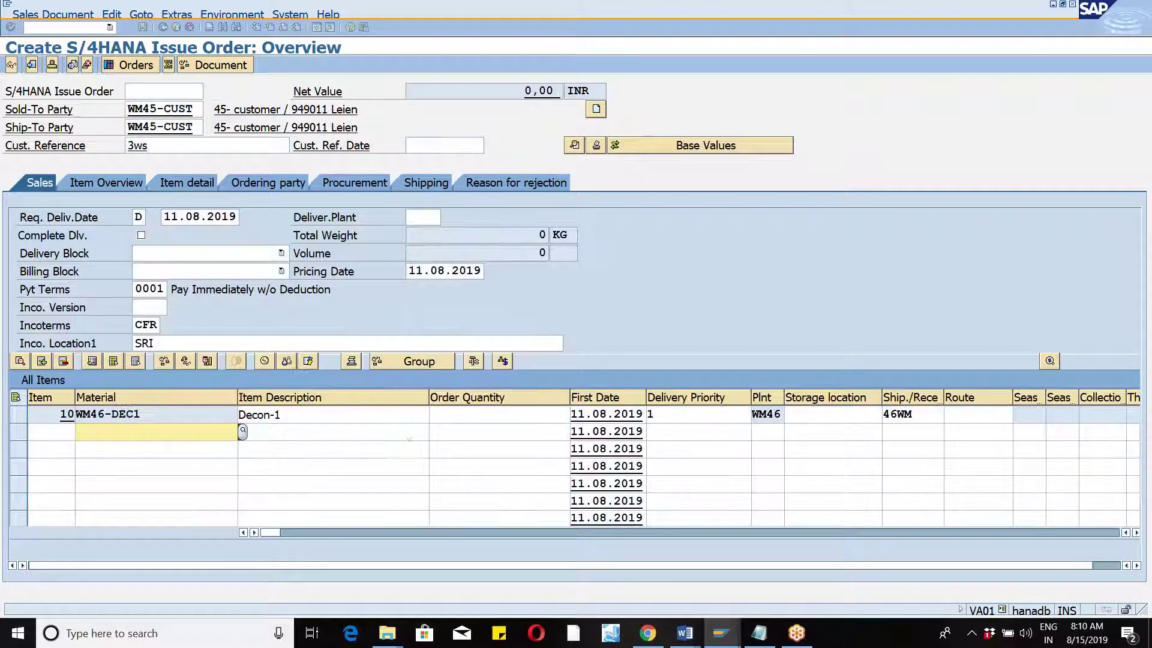
left_click(480, 417)
type("1")
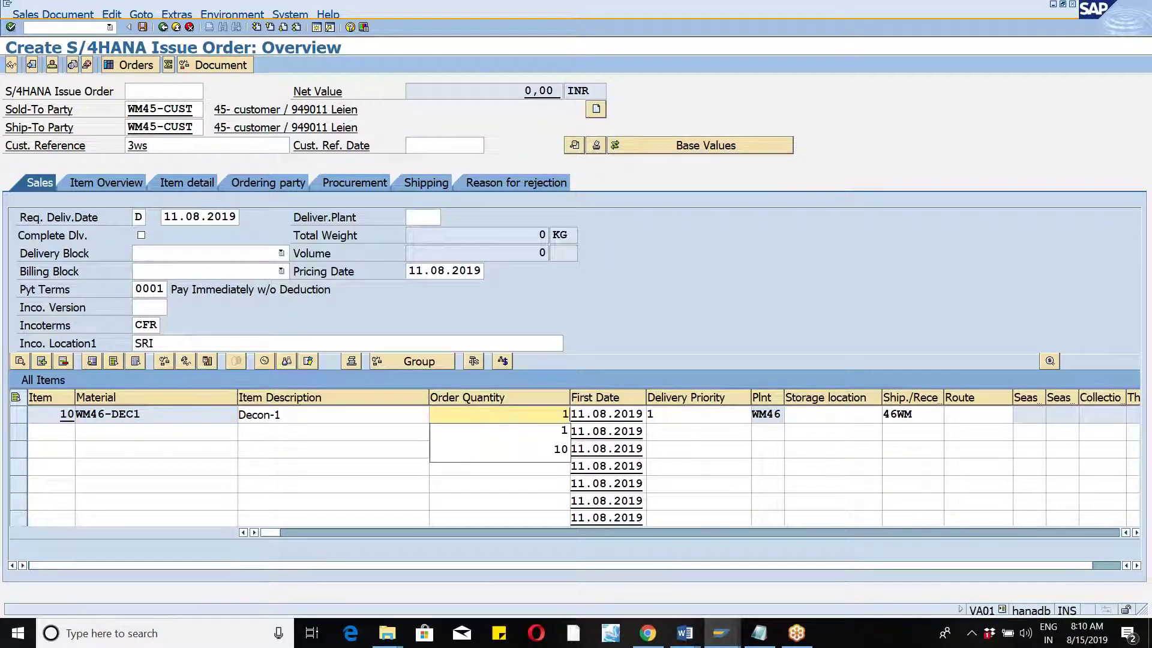
key("Return")
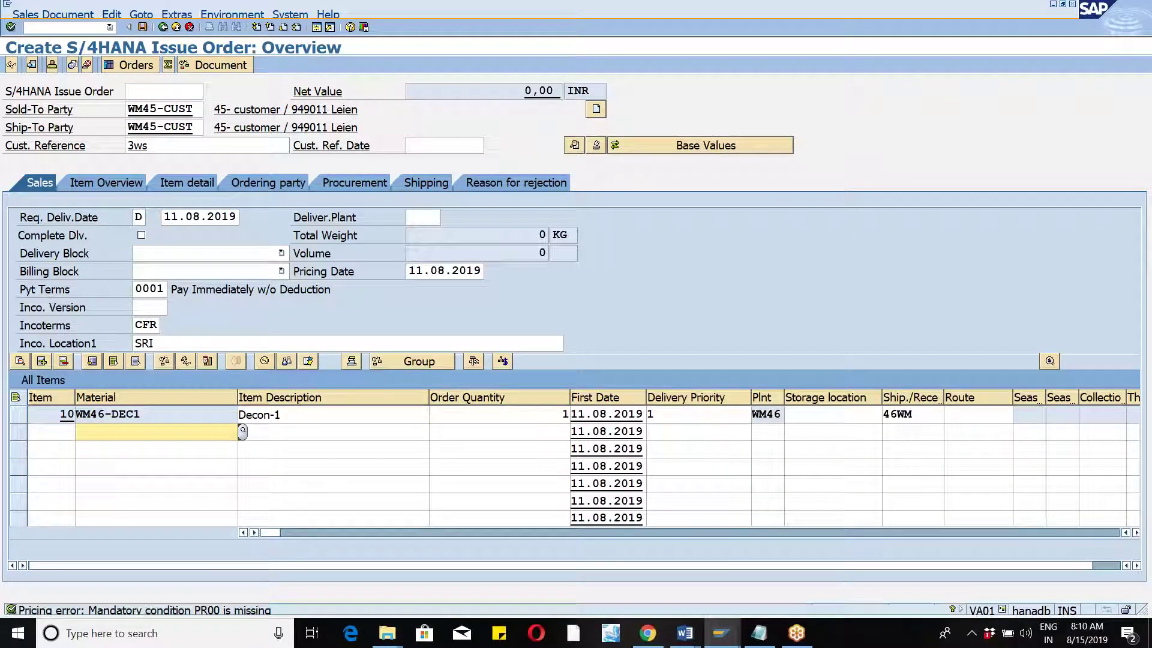
Assign storage location 1040 to the WM46-DEC1 item and check the order's incompletion log.
left_click(816, 420)
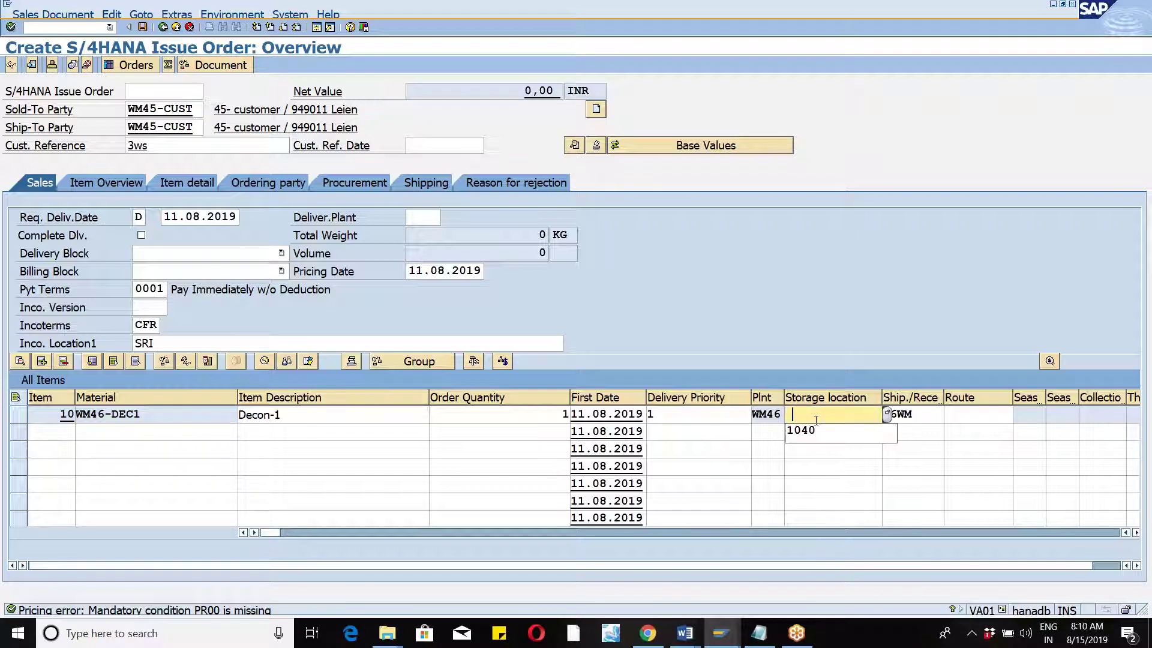
left_click(805, 432)
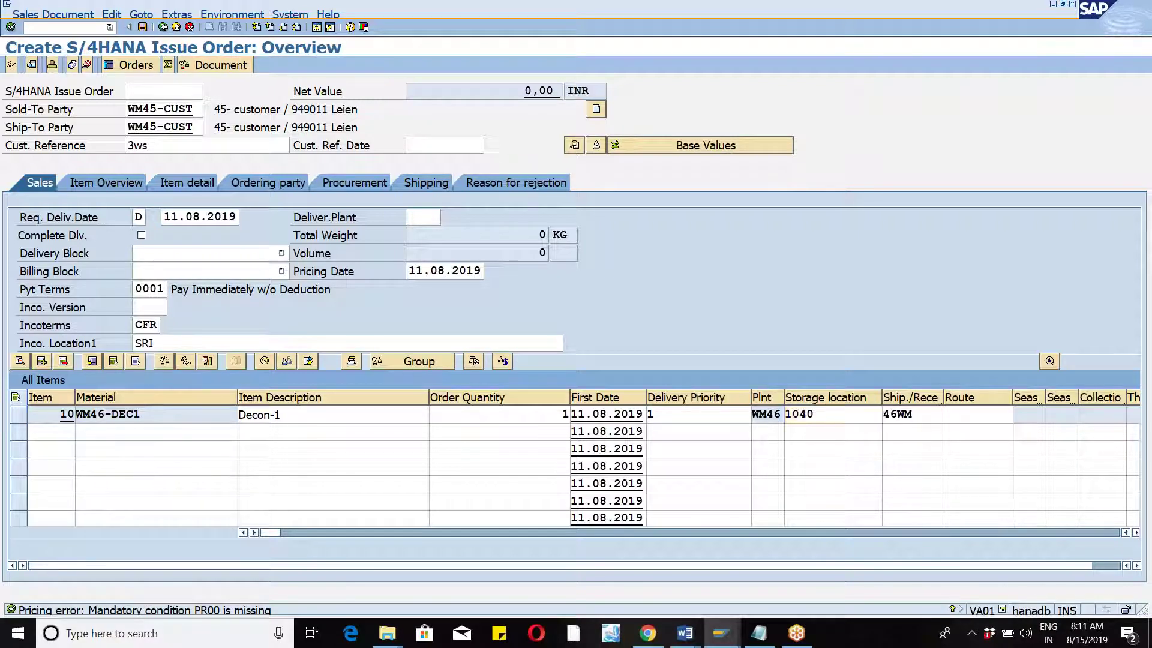
key("Return")
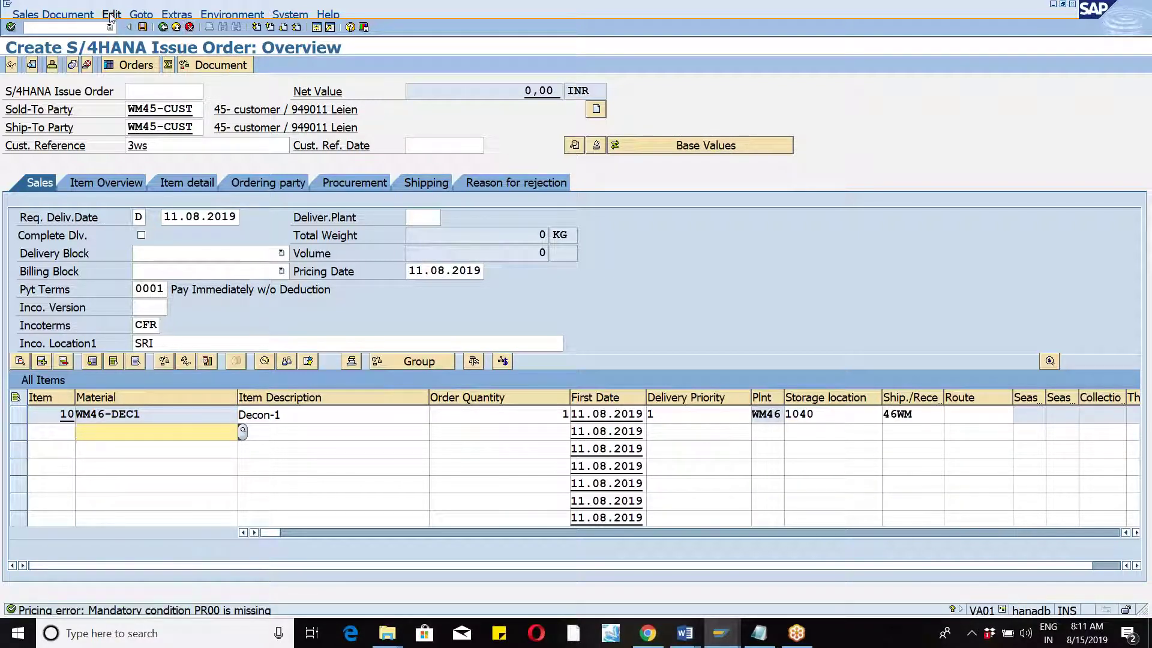
left_click(113, 17)
left_click(149, 168)
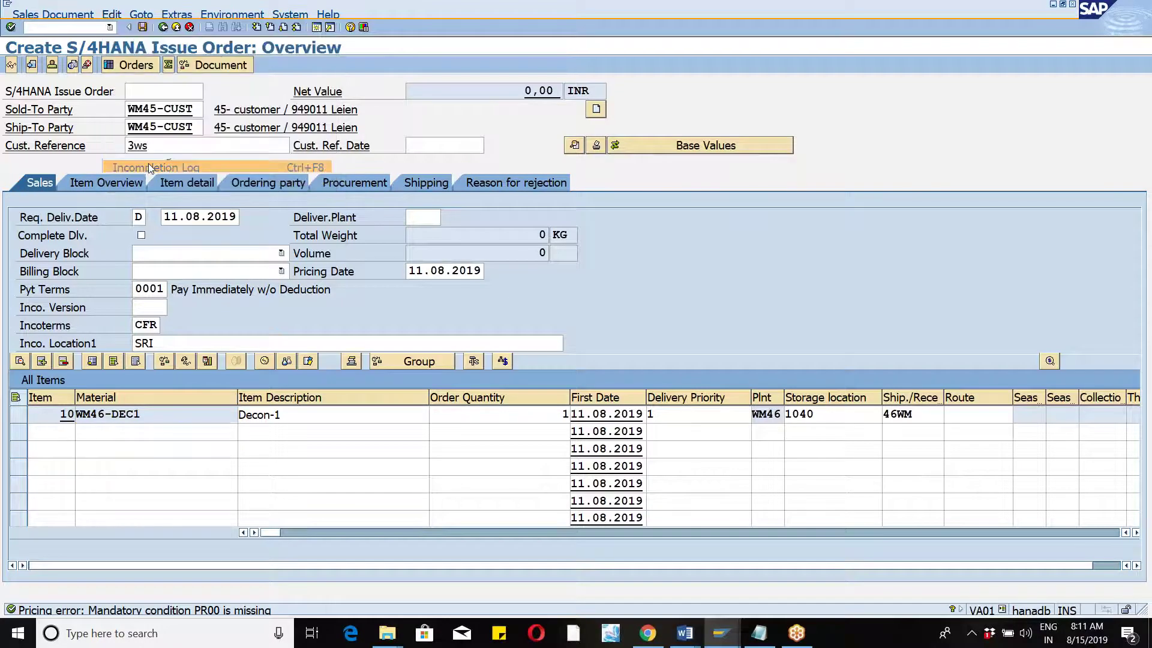
Create the outbound delivery directly from the completed issue order and save it.
left_click(53, 15)
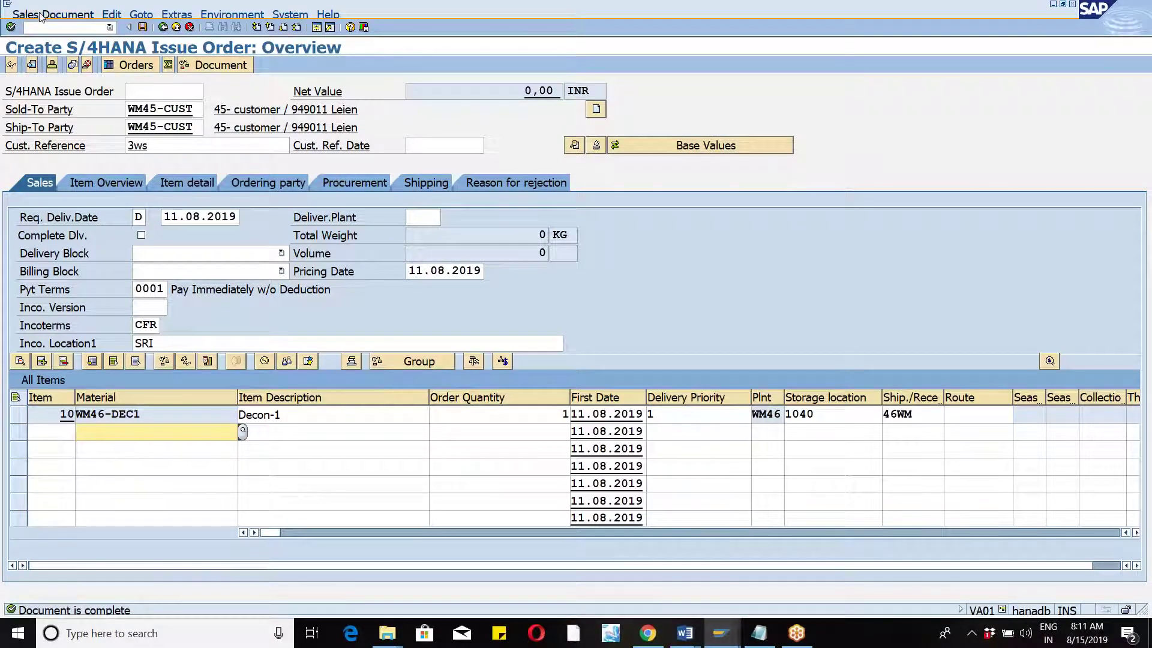
left_click(53, 112)
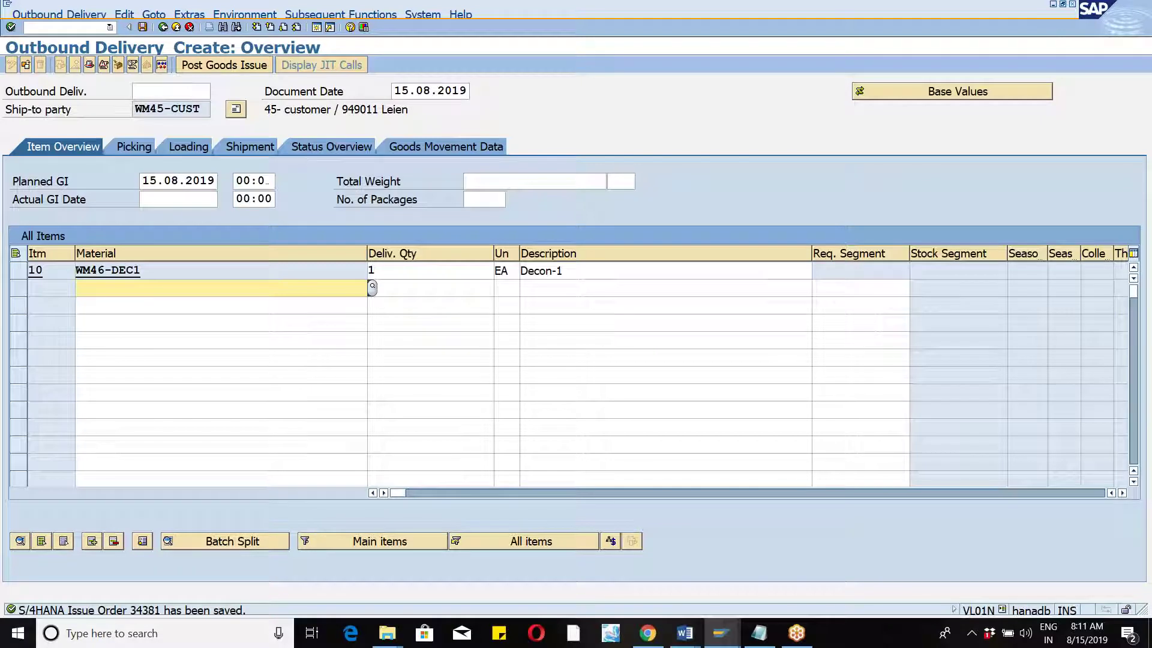
left_click(142, 27)
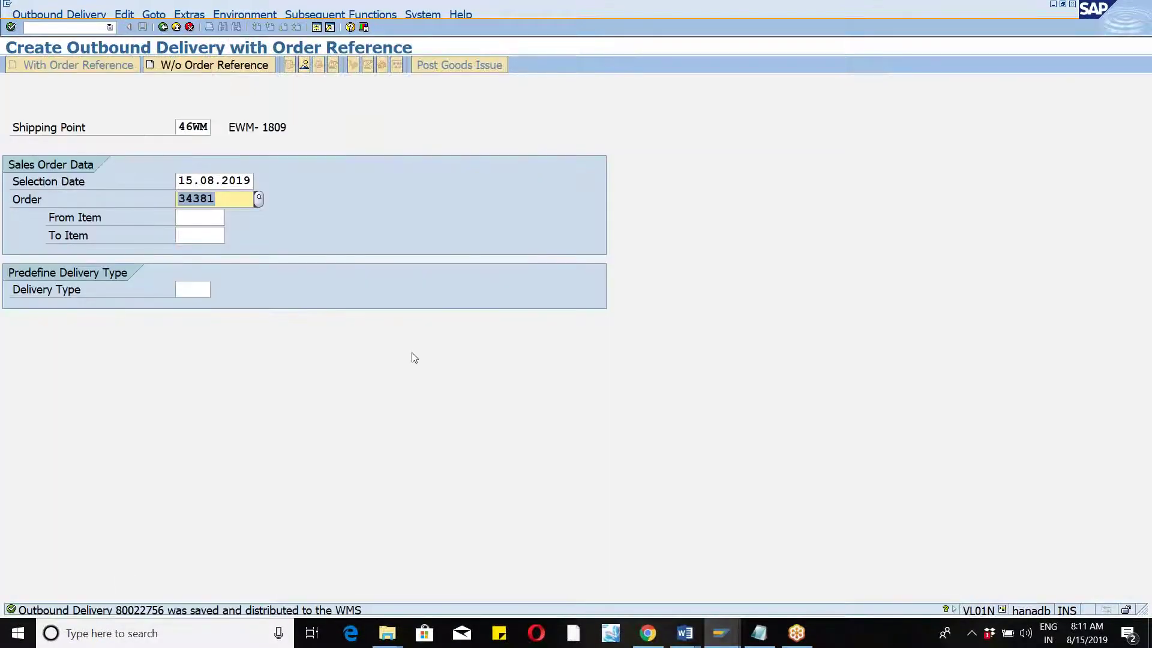
Run /n/scwm/prdo in the WM46 warehouse monitor session to maintain outbound delivery orders.
left_click(720, 634)
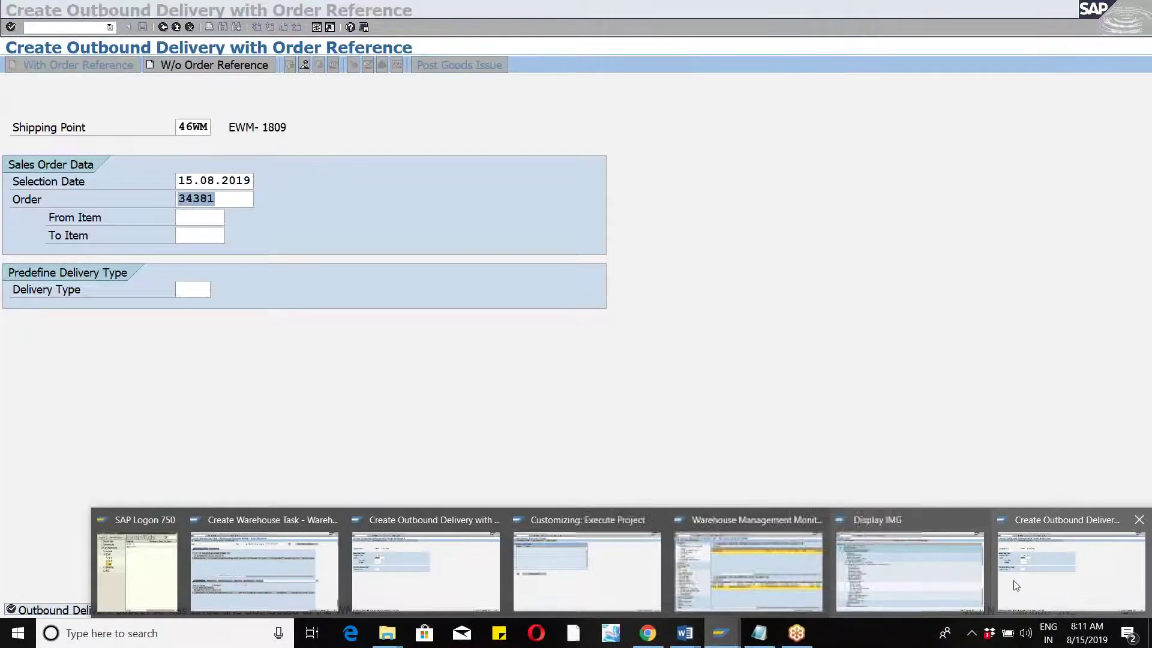
left_click(787, 559)
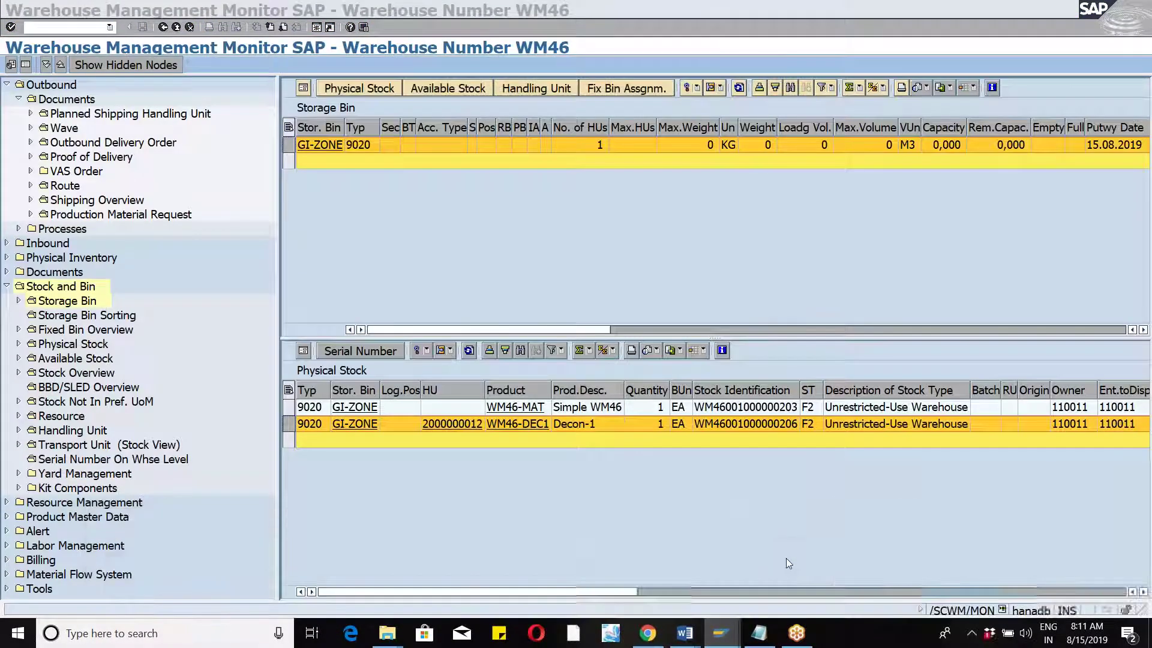
left_click(109, 27)
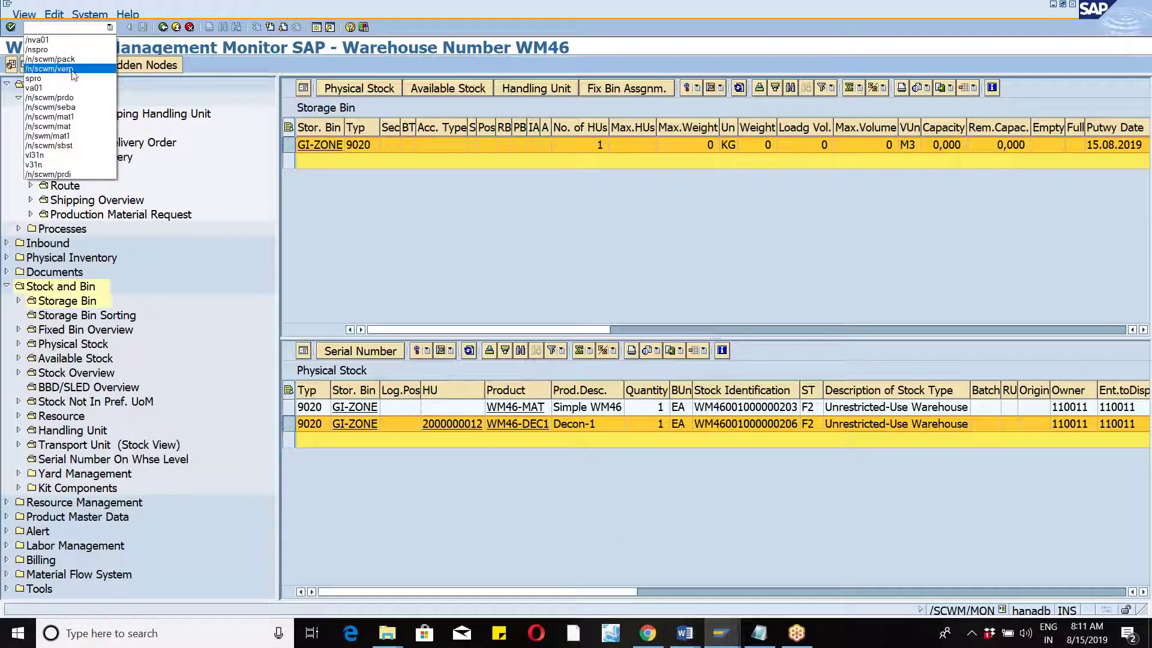
left_click(93, 98)
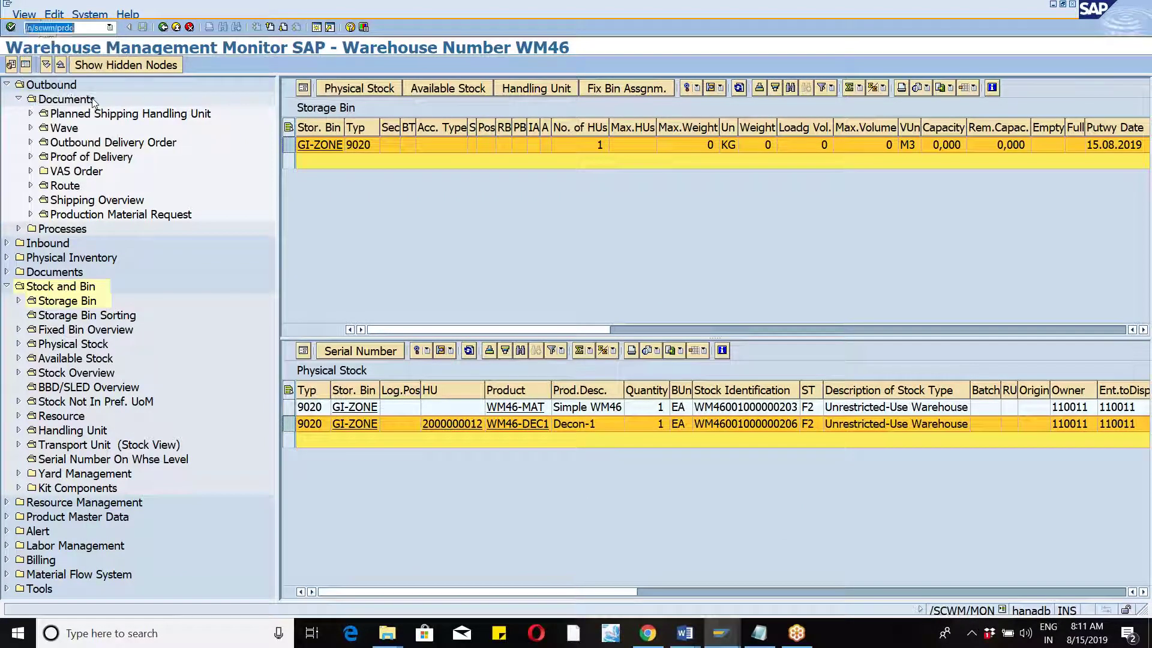
key("Return")
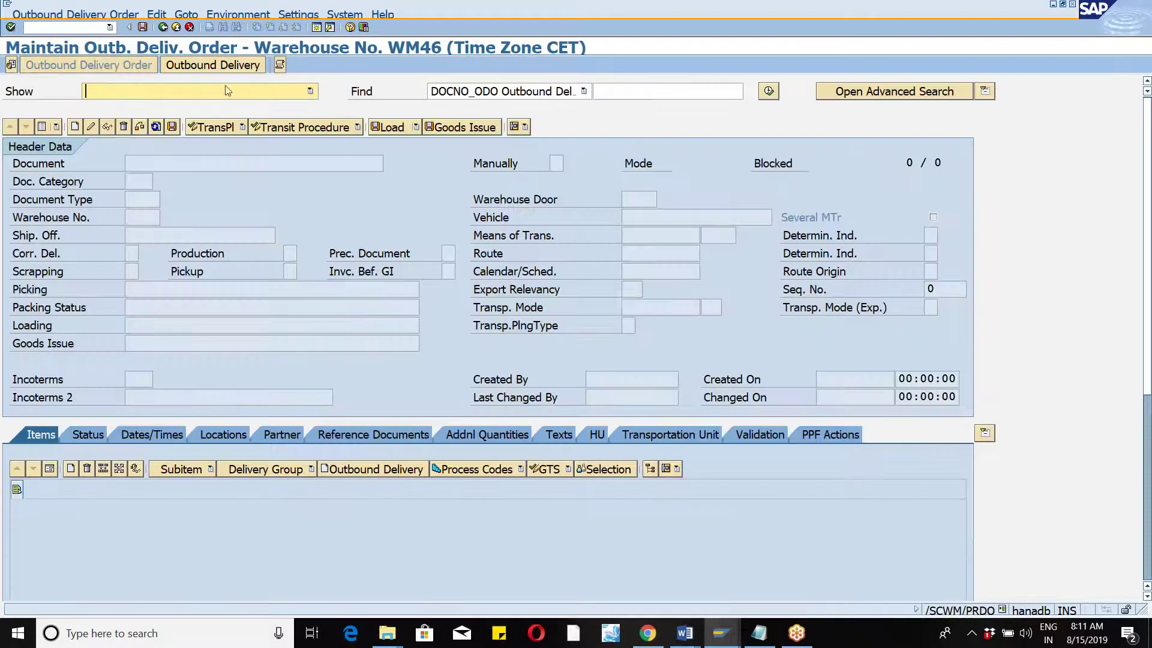
Search all outbound delivery orders, then create and save a stock removal warehouse task for the newest one, containing WM46-DEC1.
left_click(767, 93)
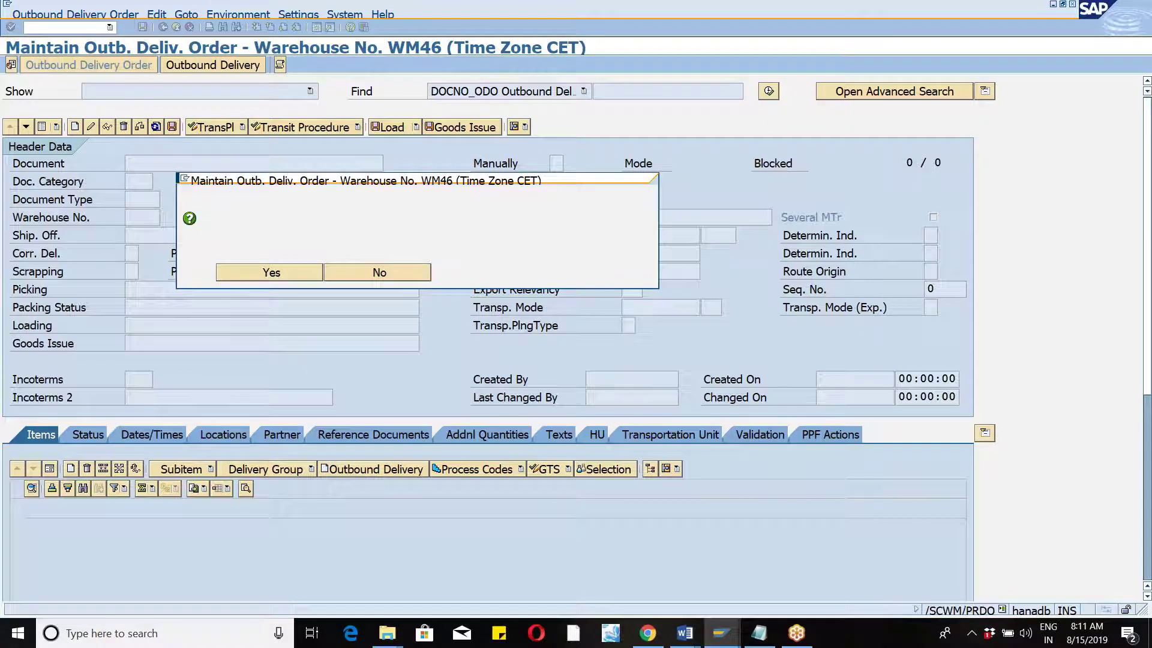
left_click(43, 128)
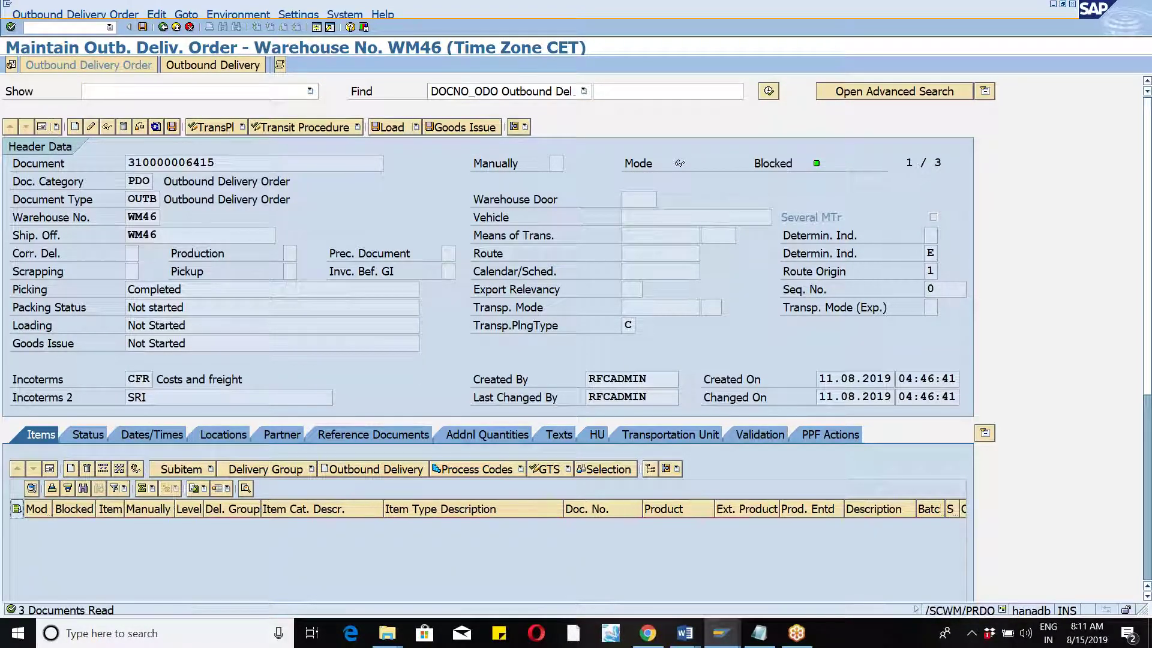
left_click(10, 217)
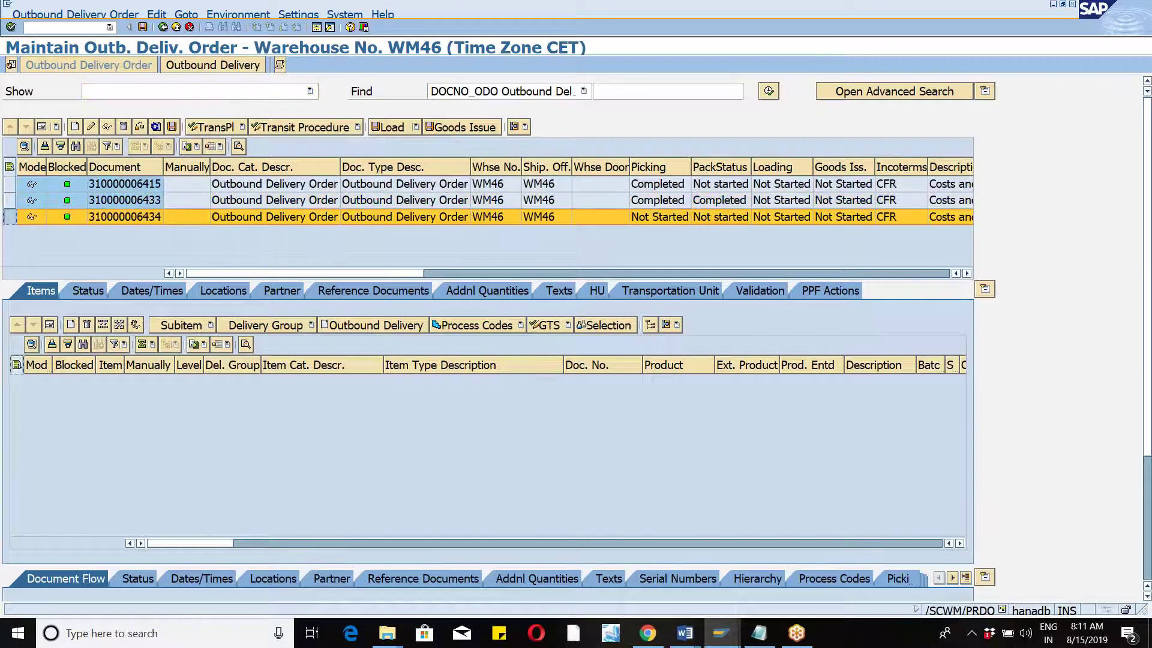
left_click(36, 17)
mouse_move(36, 43)
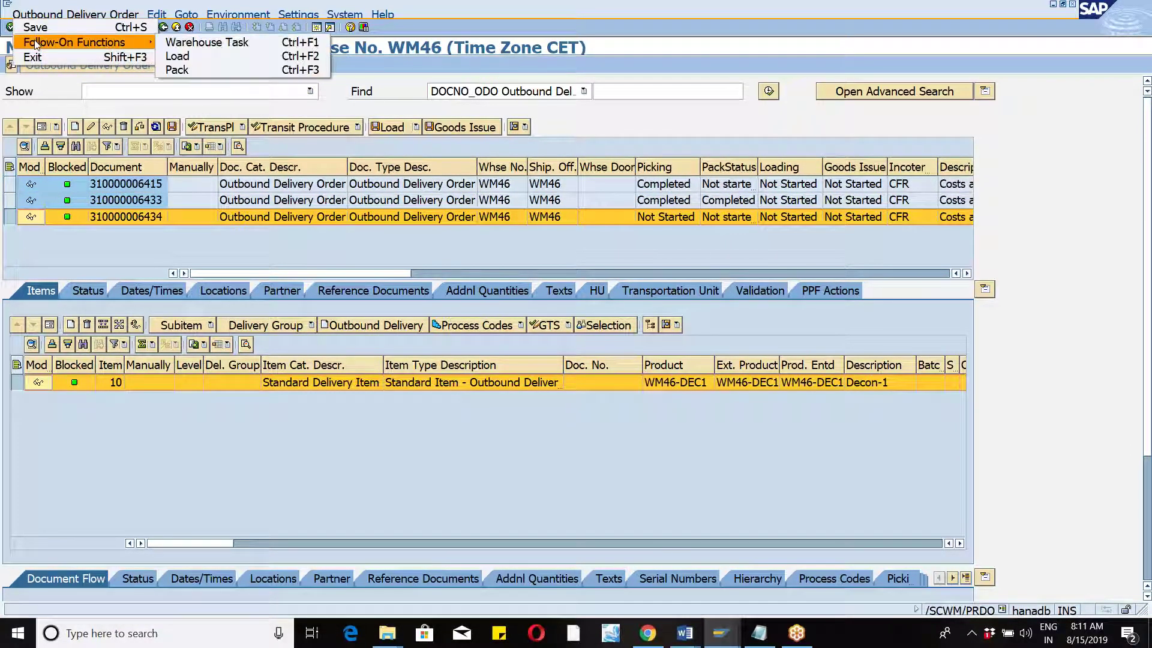
left_click(228, 43)
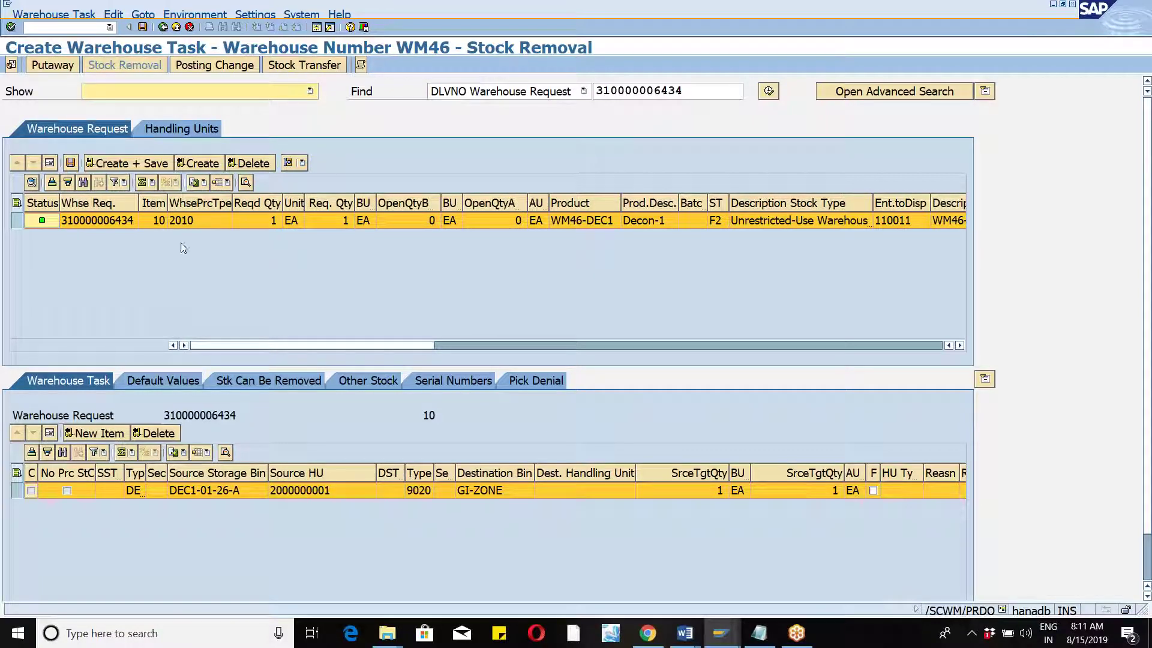
left_click(71, 163)
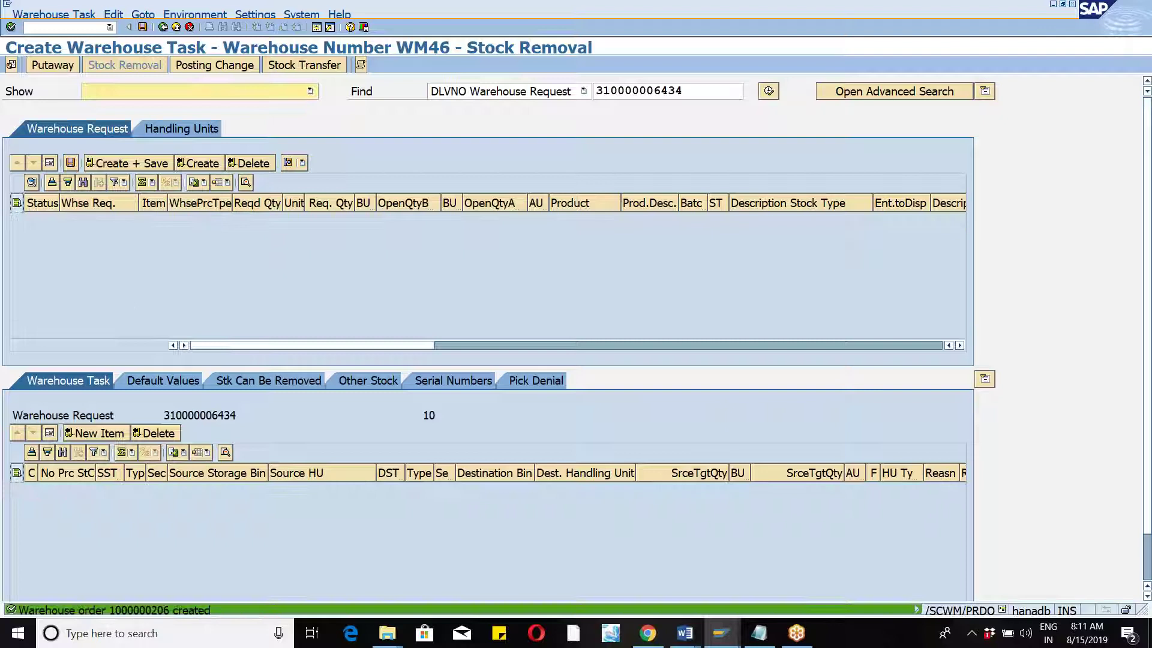
Confirm and save the WM46-DEC1 picking task to destination bin WM46-PACK.
left_click(50, 15)
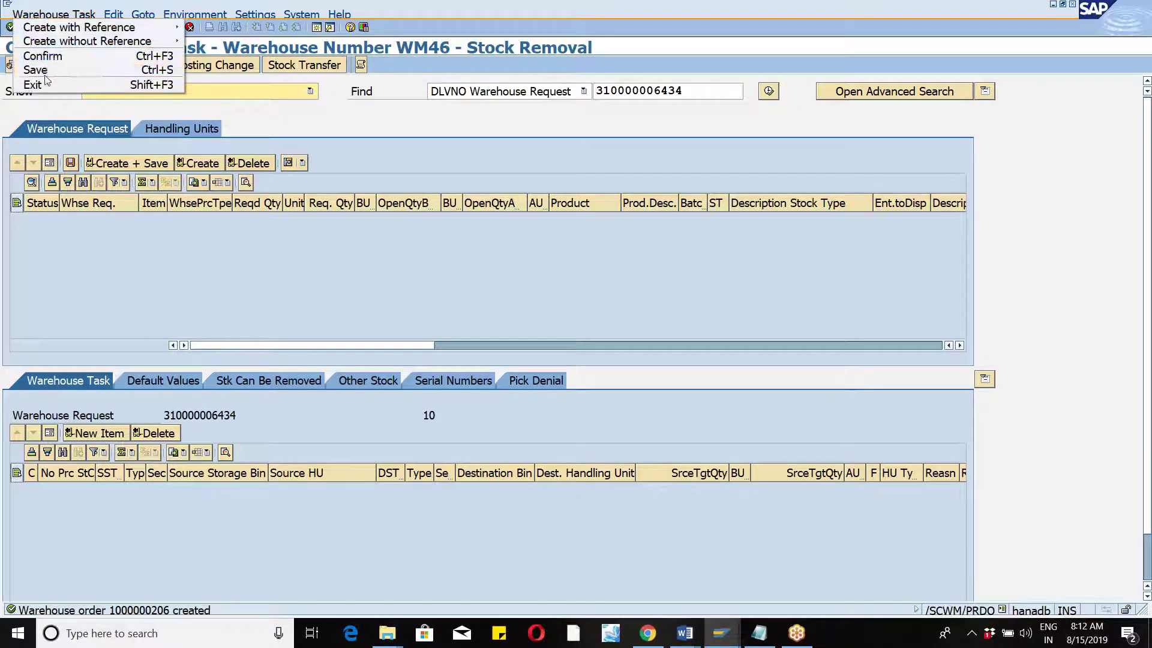
left_click(45, 56)
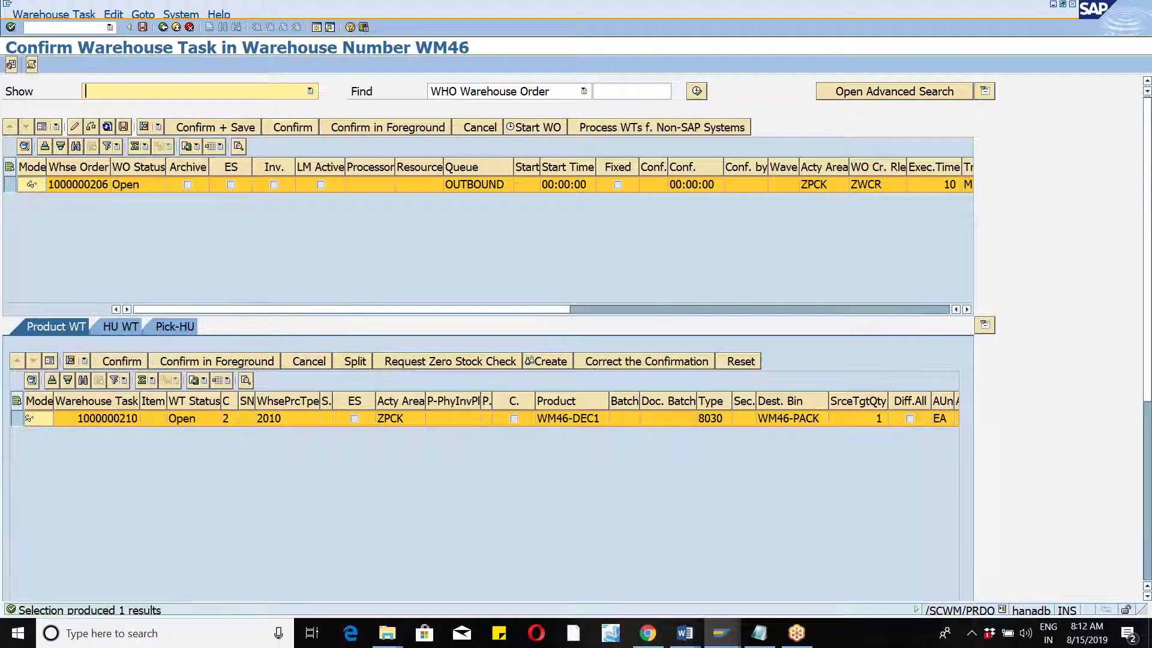
left_click(218, 129)
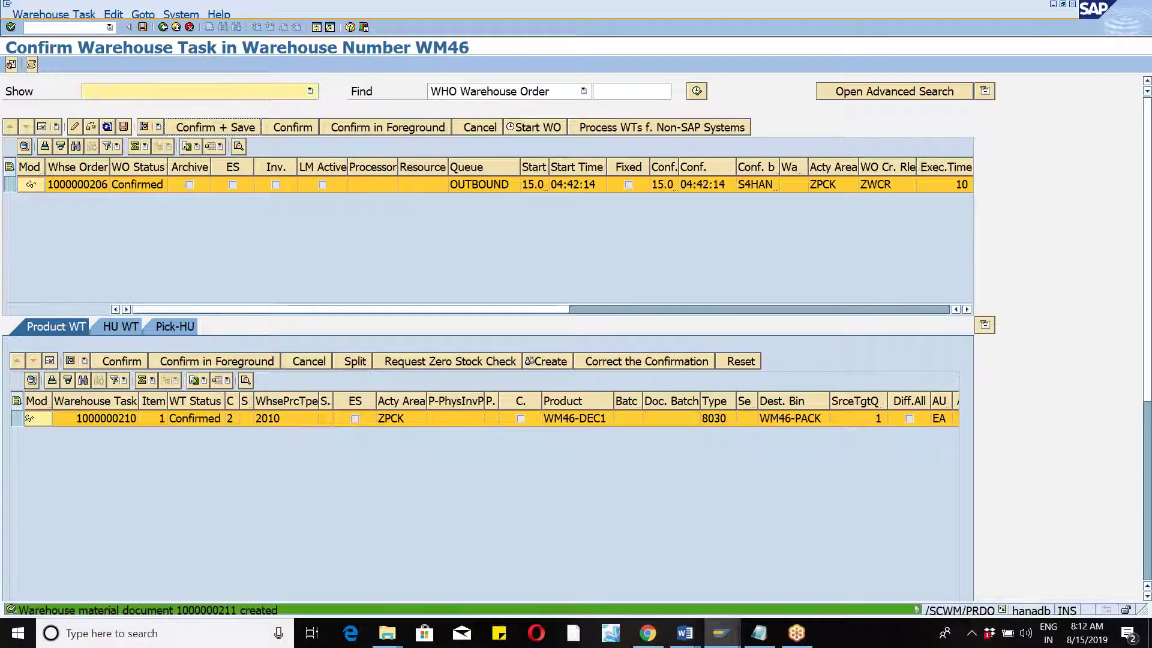
left_click(110, 27)
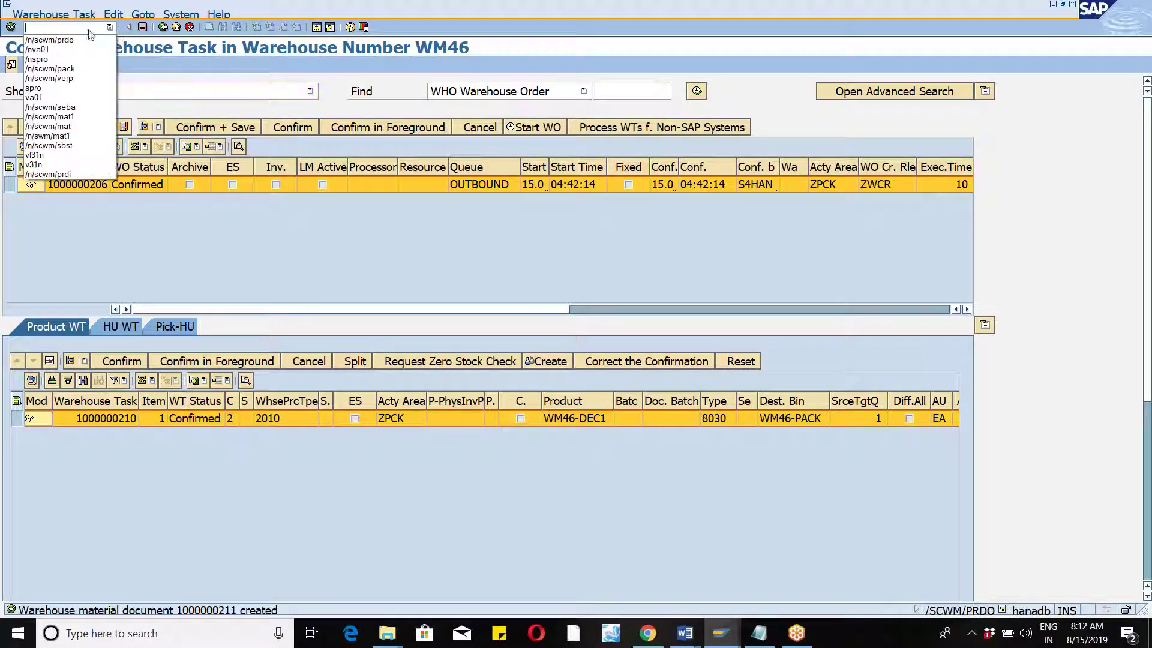
left_click(78, 78)
key("Return")
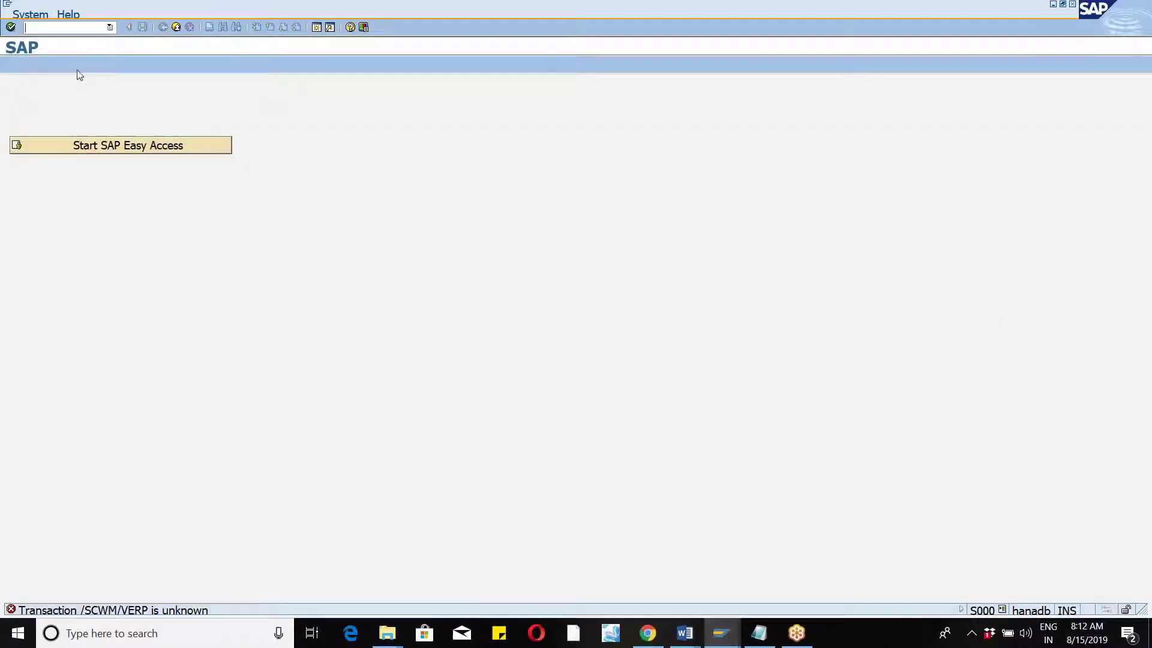
Run /n/scwm/pack and open packing work center VERP for warehouse WM46.
left_click(111, 28)
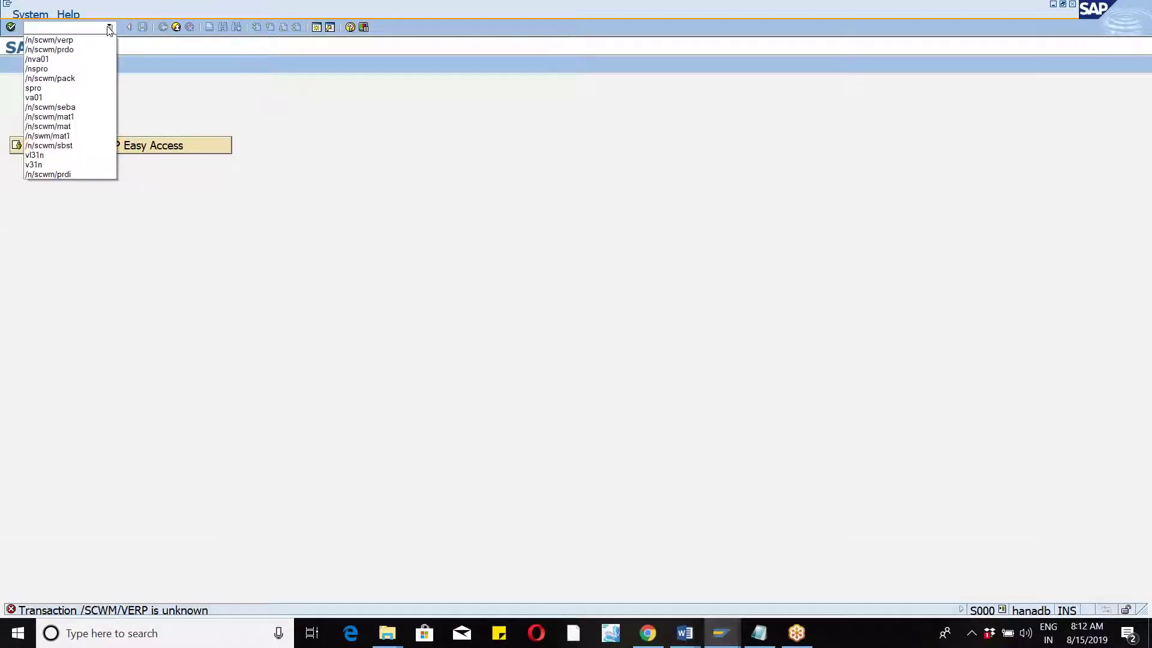
left_click(78, 79)
key("Return")
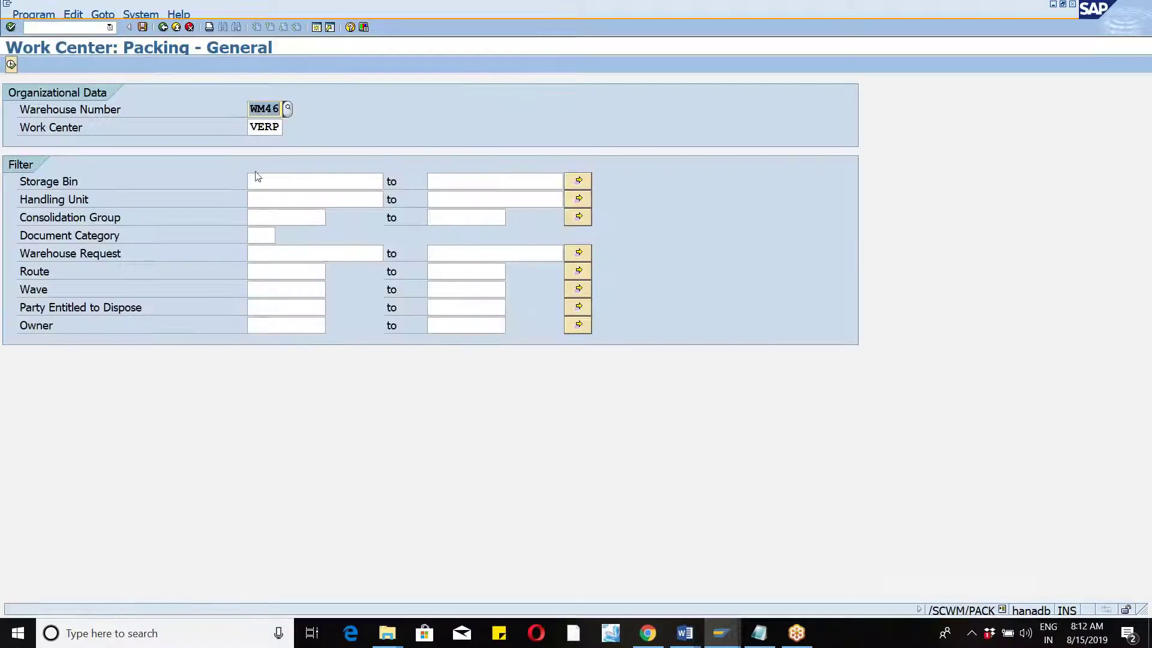
left_click(12, 65)
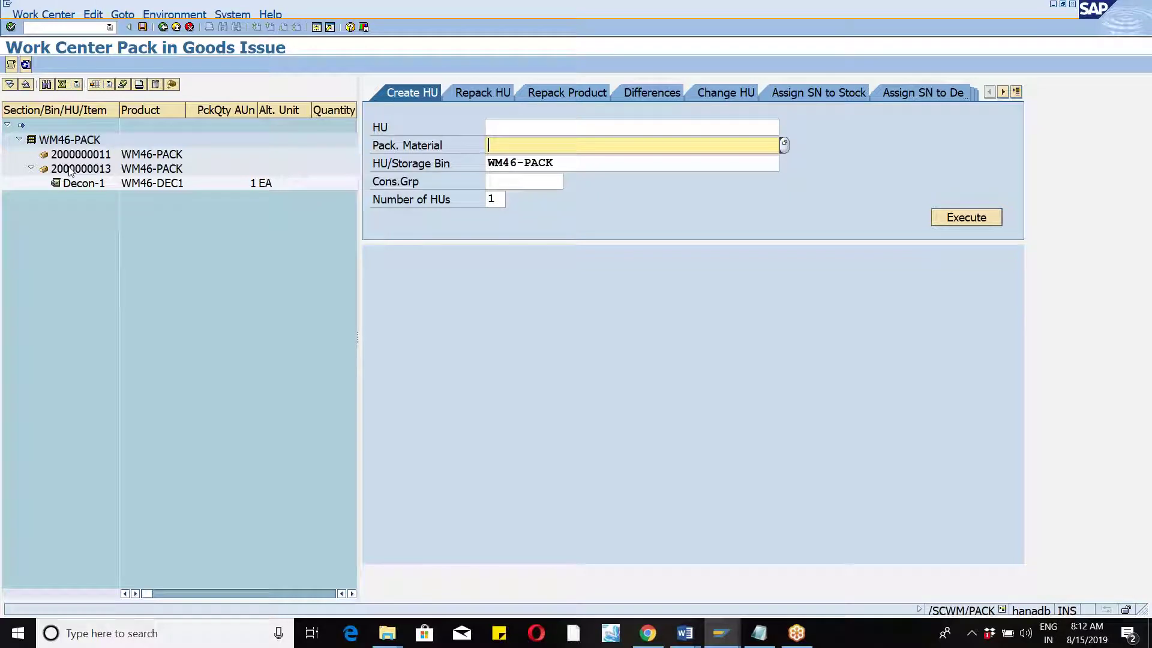
Complete the packing process step for the WM46-PACK handling unit that contains WM46-DEC1.
left_click(70, 170)
left_click(499, 147)
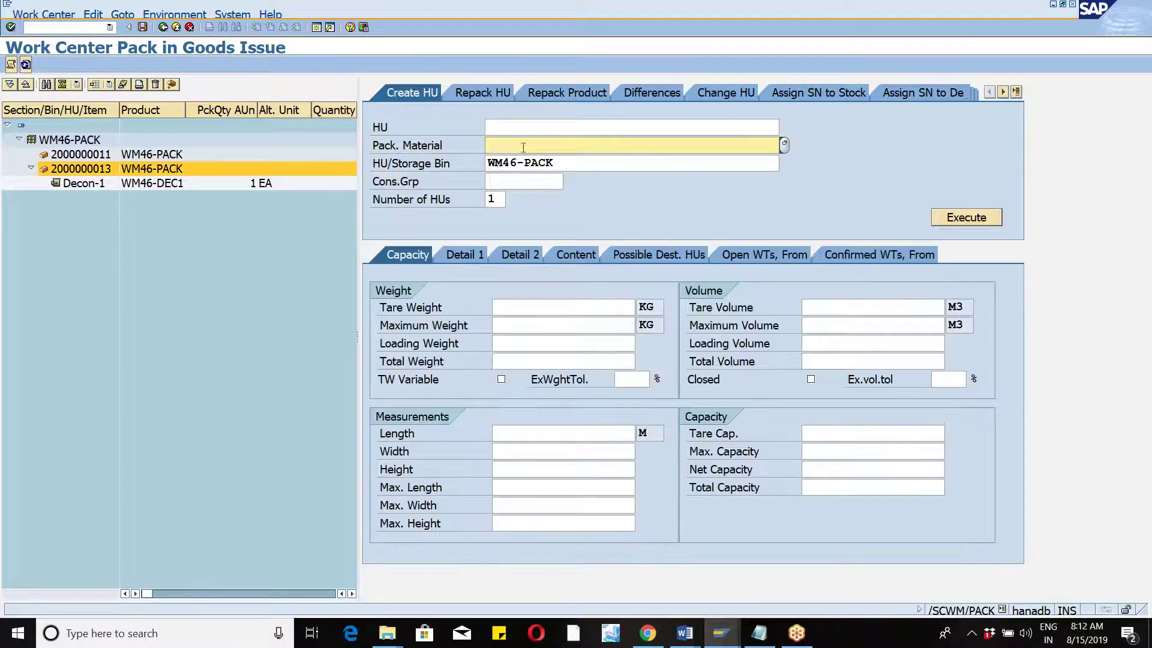
left_click(125, 88)
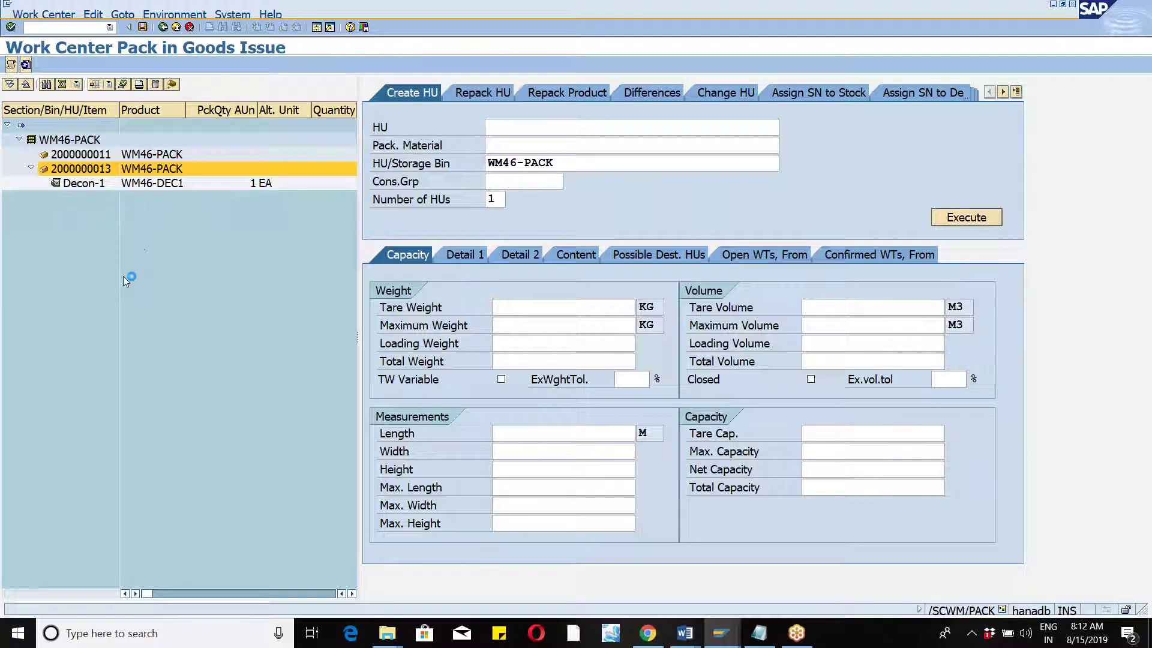
Open the Warehouse Management Monitor from the packing work center for warehouse WM46 with monitor SAP.
left_click(170, 14)
left_click(173, 41)
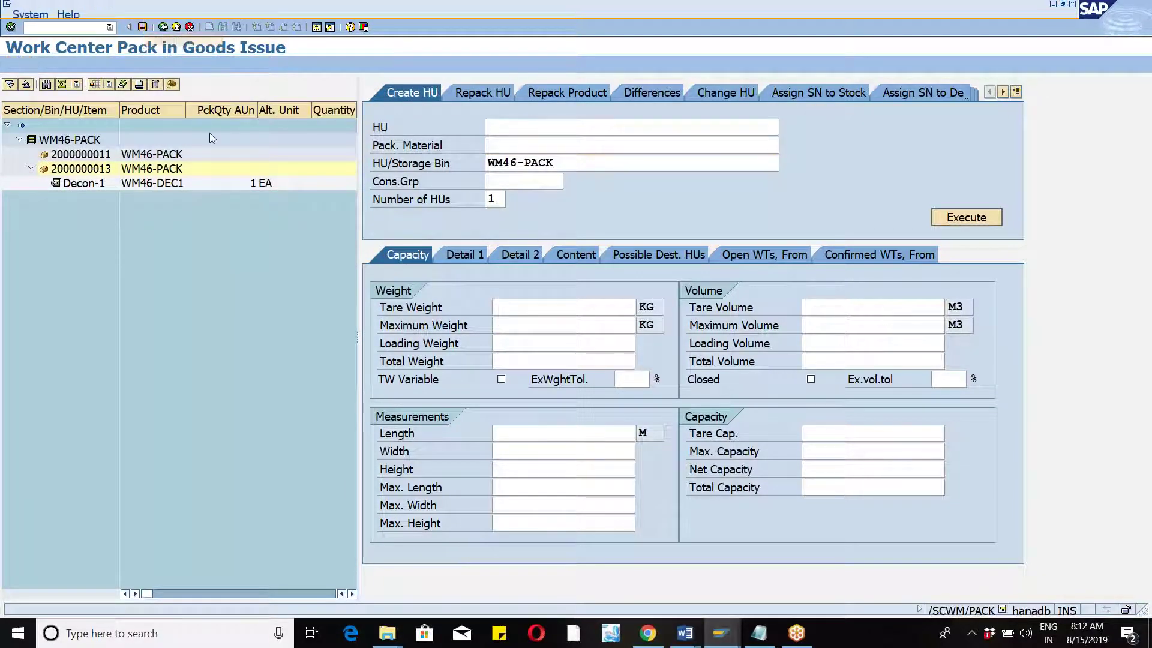
left_click(367, 294)
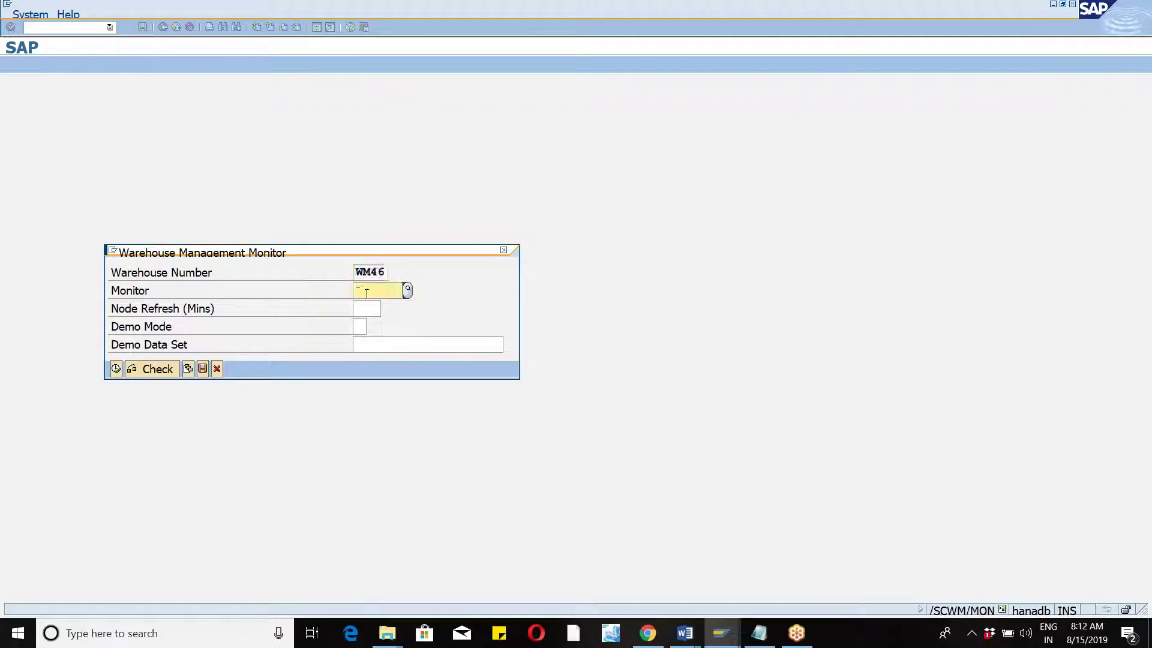
type("sap")
key("F4")
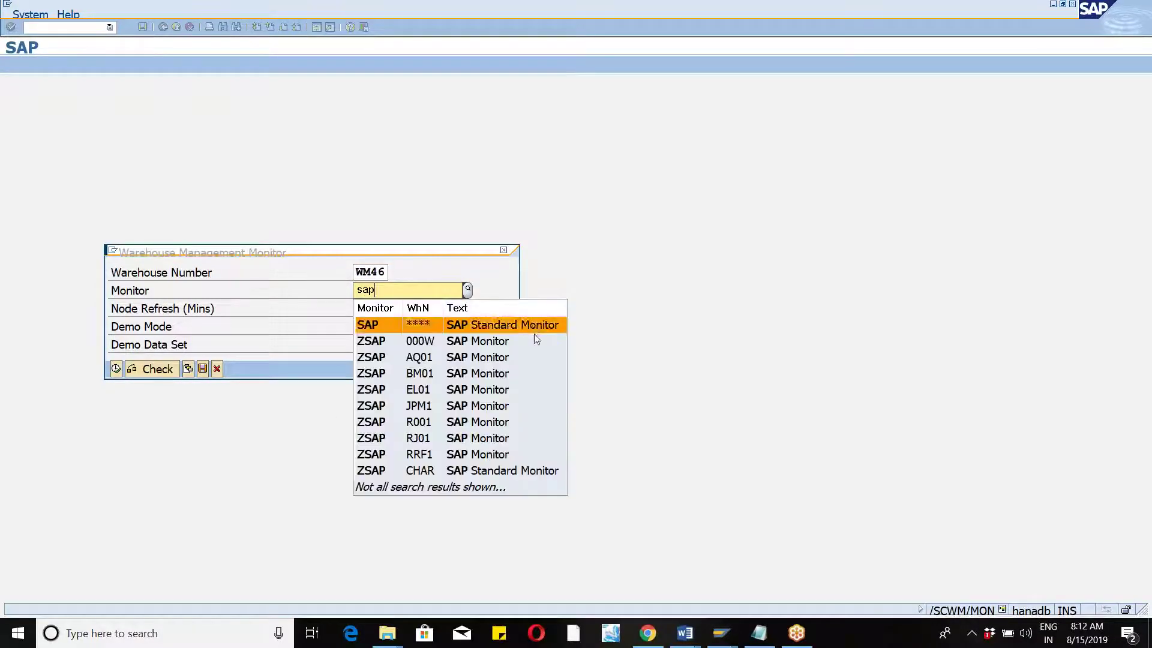
key("Return")
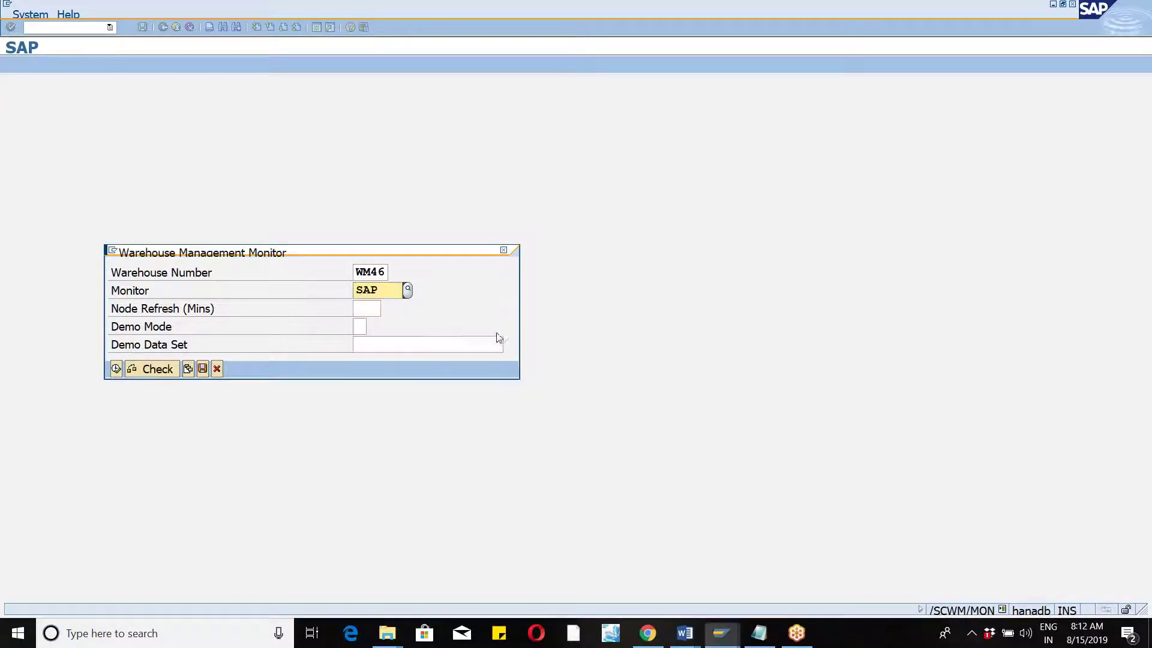
left_click(116, 369)
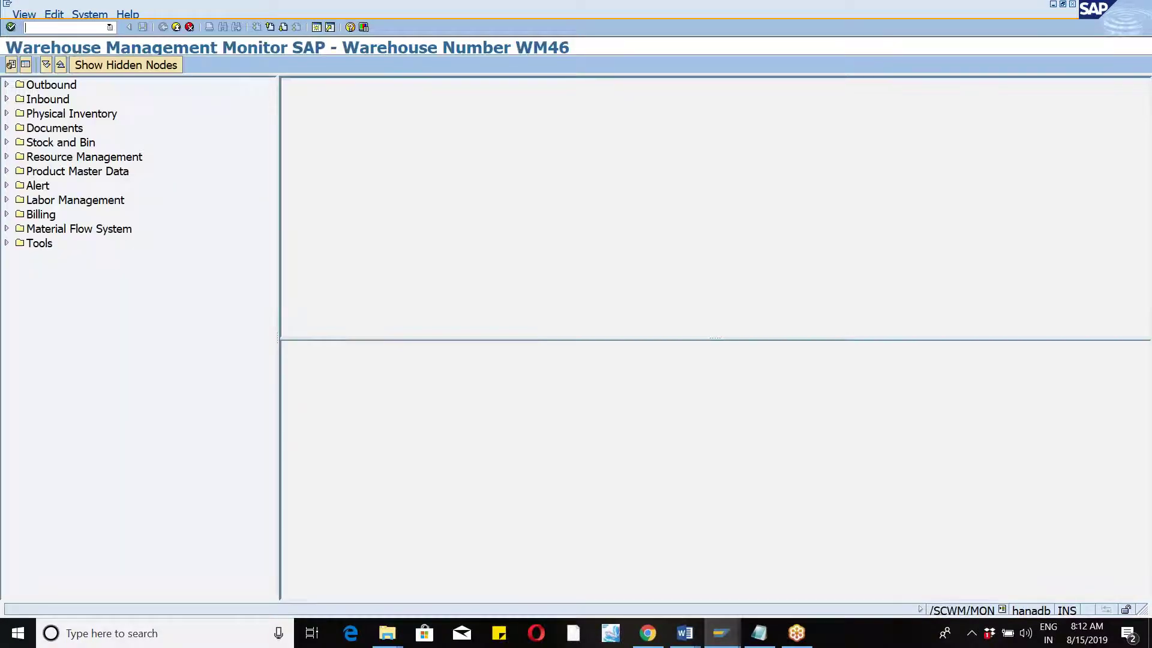
List the outbound delivery orders in the monitor and display the warehouse tasks of the newest one.
left_click(6, 84)
left_click(19, 99)
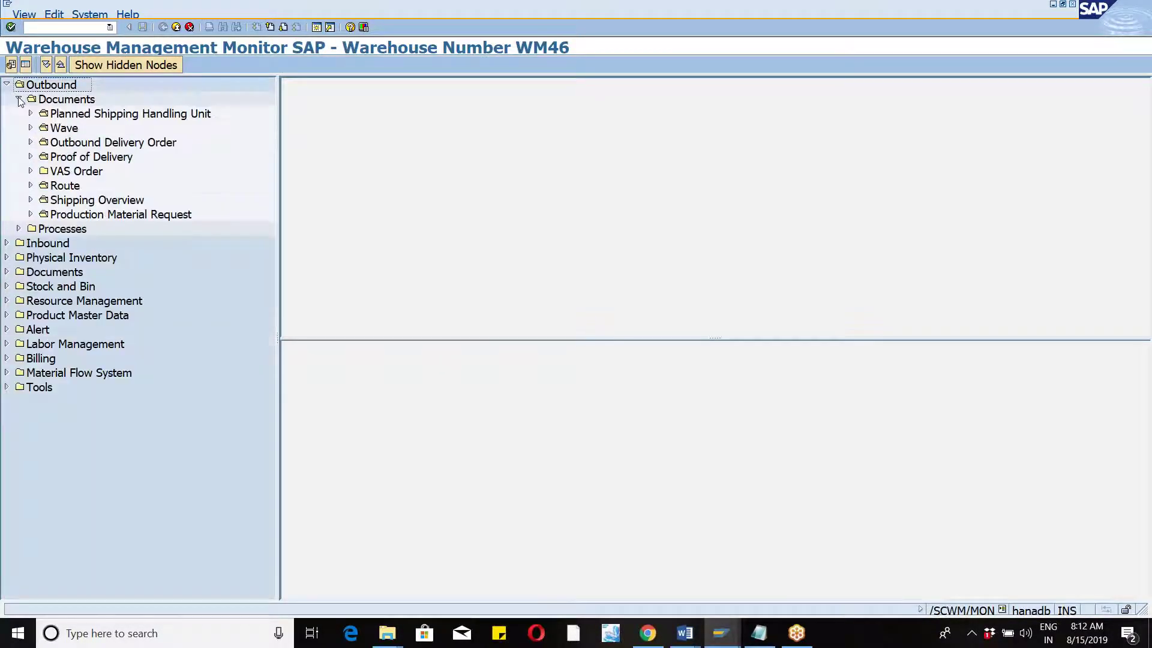
double_click(105, 145)
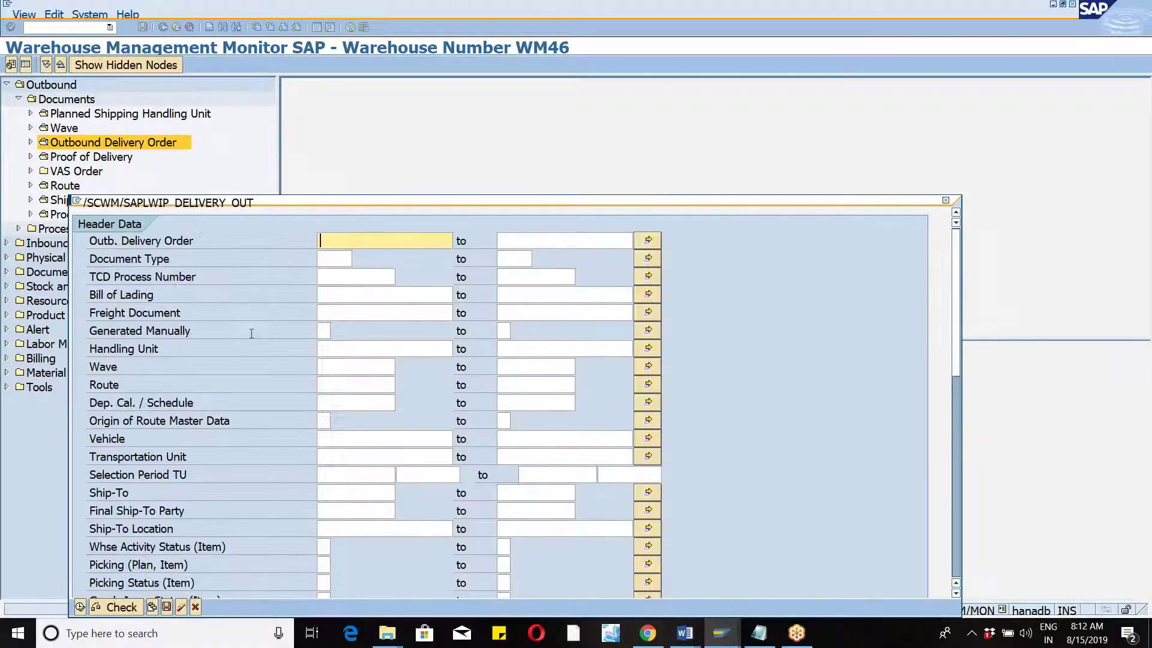
left_click(80, 607)
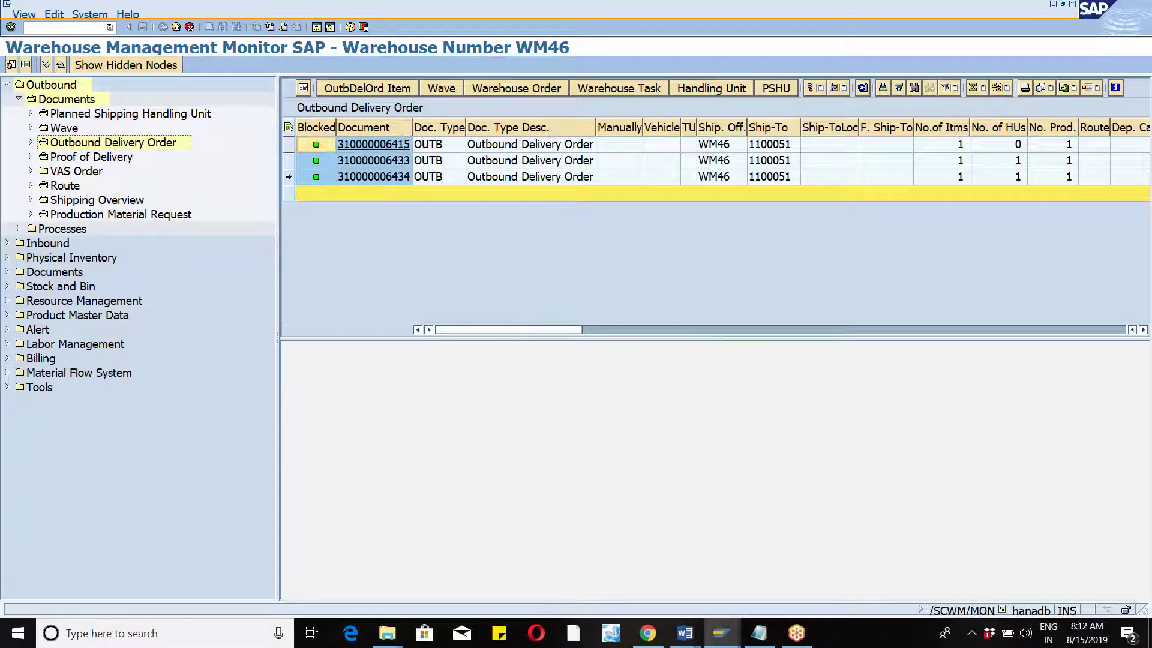
left_click(289, 177)
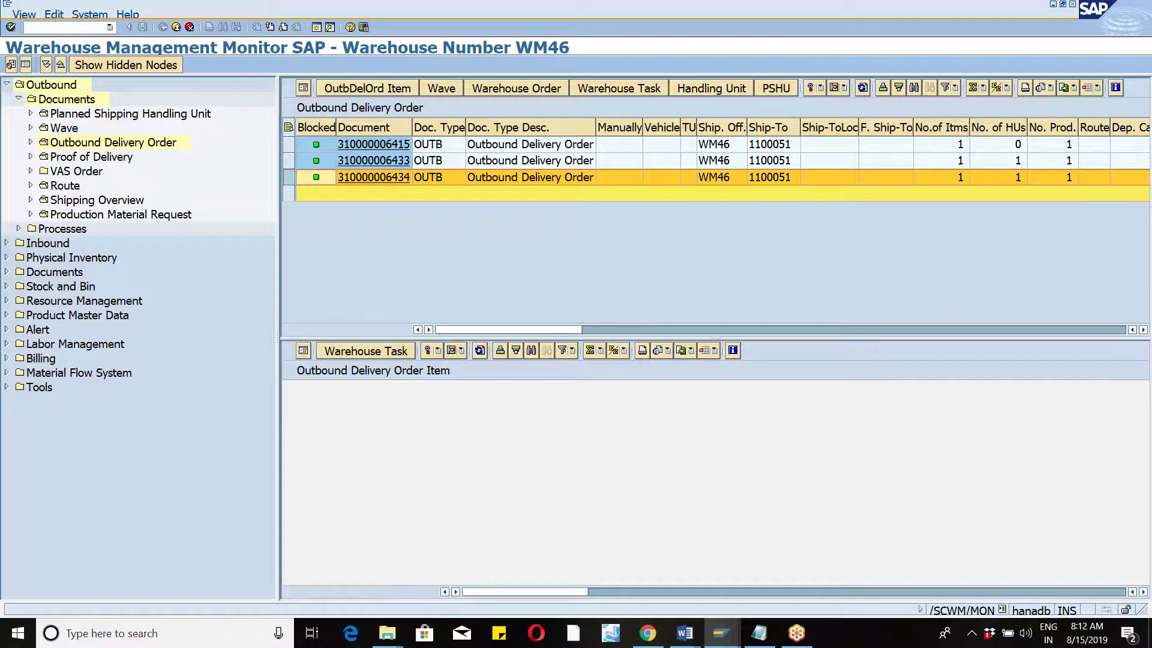
left_click(604, 90)
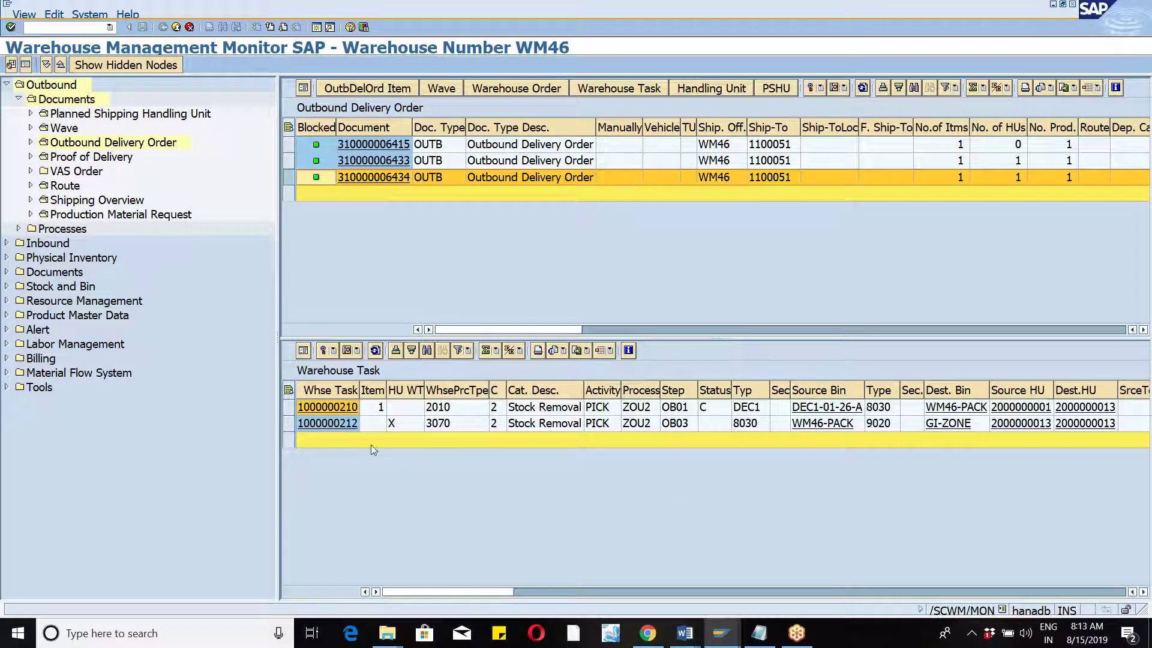
Select both warehouse tasks of the delivery order, confirm them in background and close the log.
left_click_drag(286, 424, 287, 408)
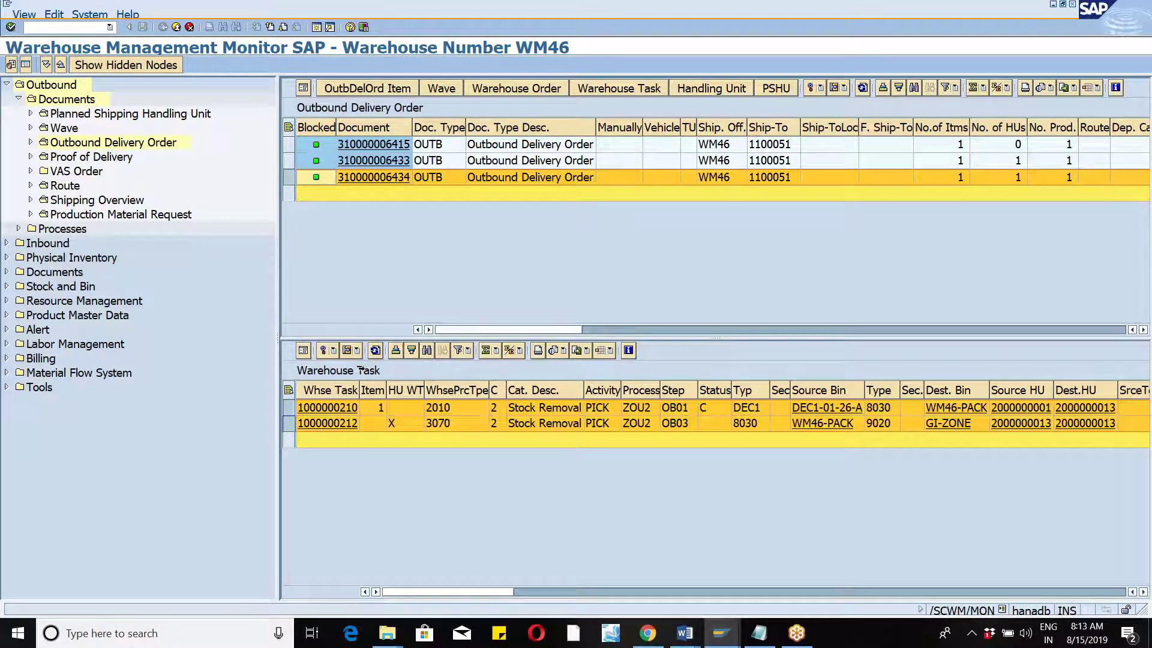
left_click(327, 350)
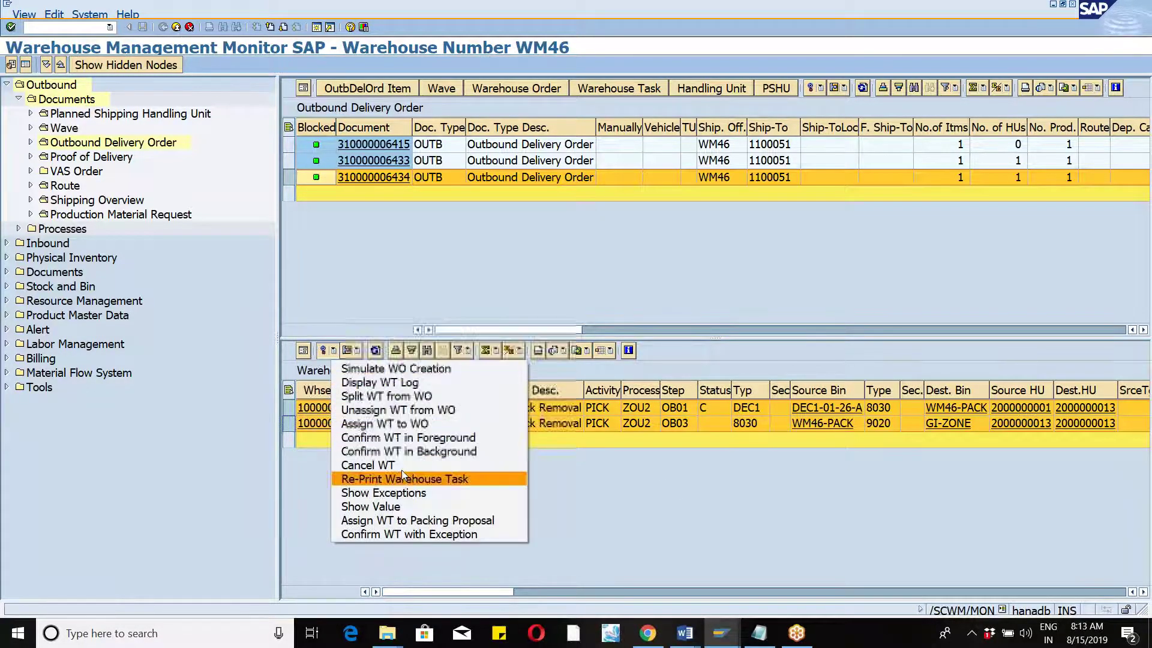
left_click(394, 453)
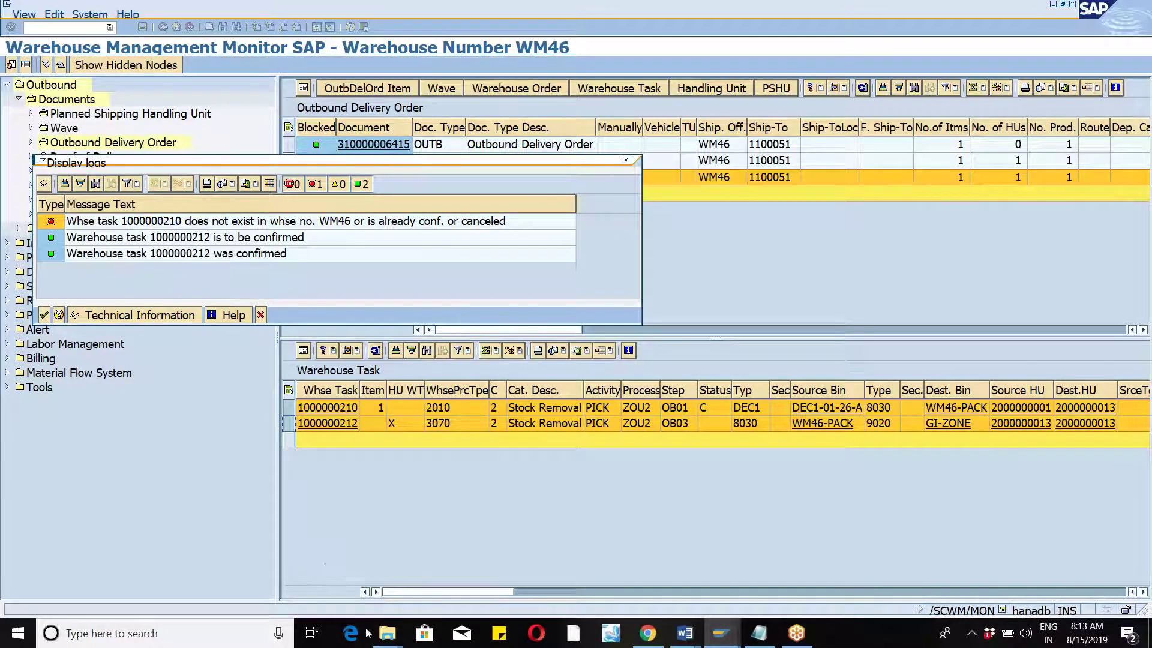
left_click(260, 315)
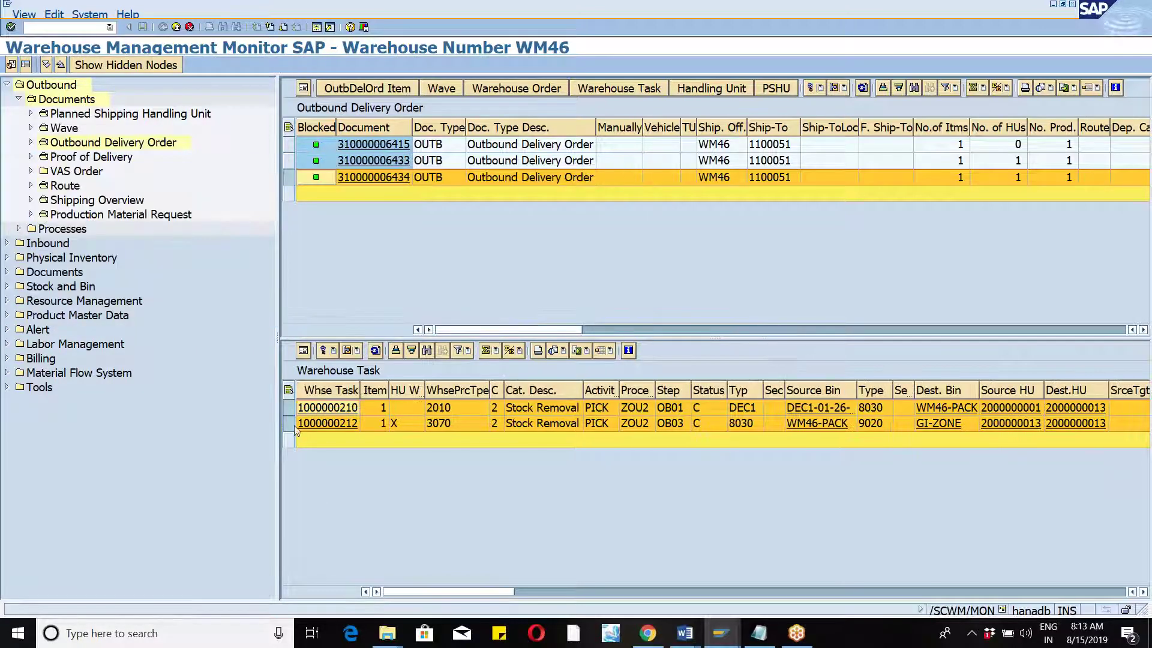
Try to confirm the WM46-PACK to GI-ZONE warehouse task in background and to open the newest outbound delivery order.
right_click(330, 359)
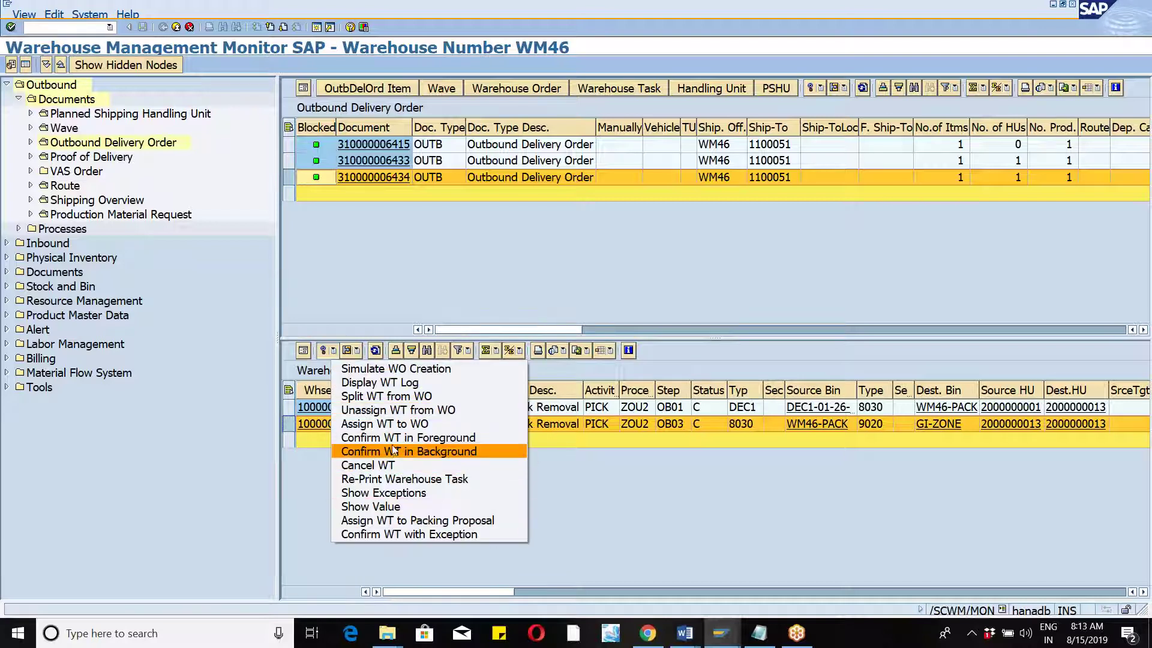
left_click(388, 451)
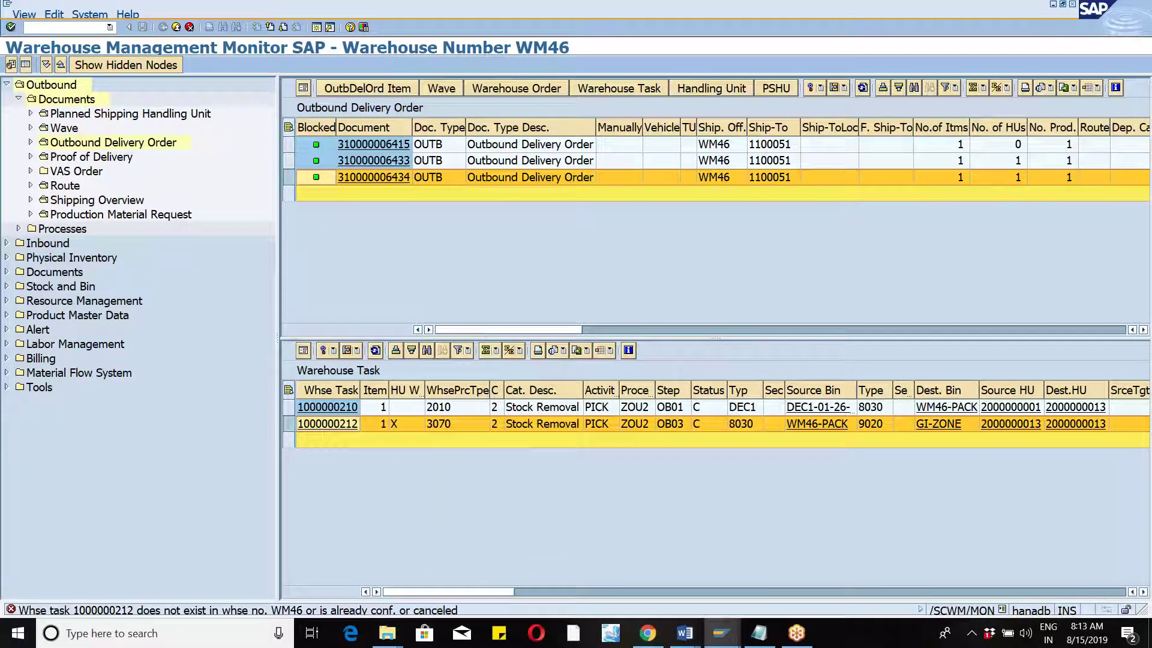
left_click(363, 176)
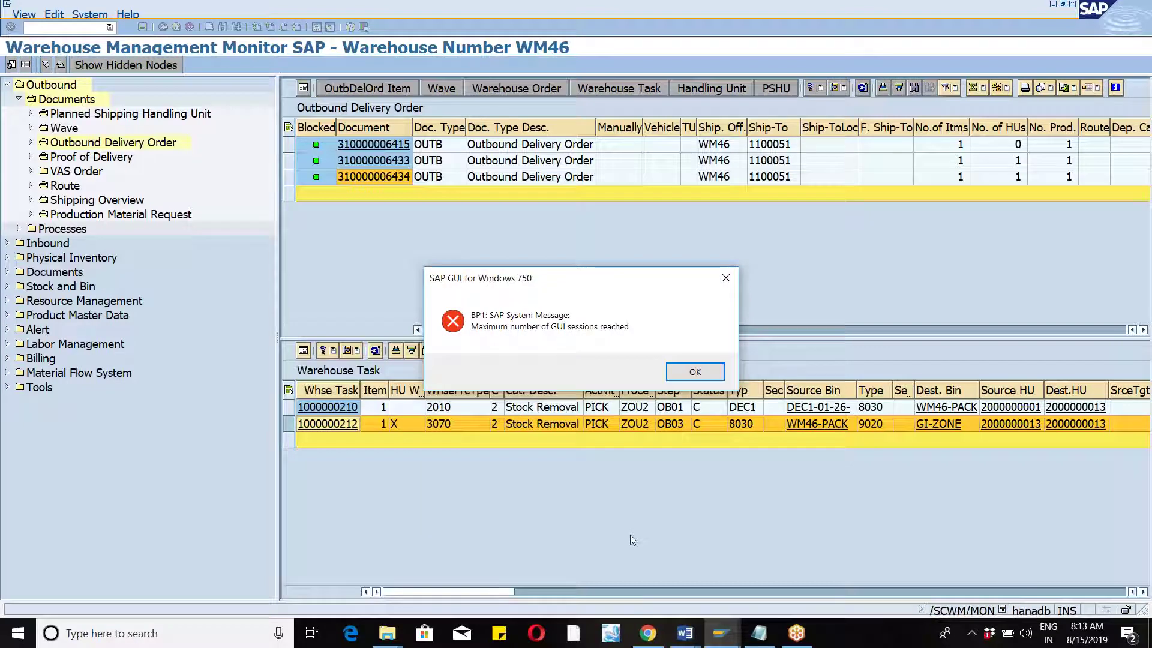
left_click(686, 377)
left_click(648, 633)
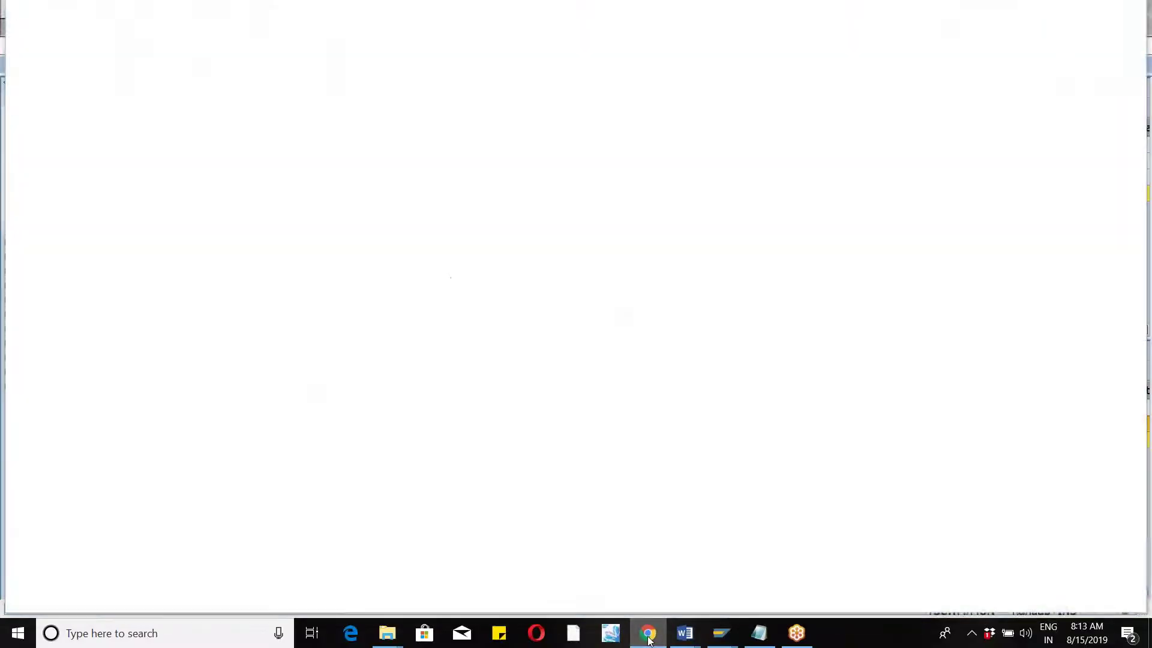
left_click(648, 640)
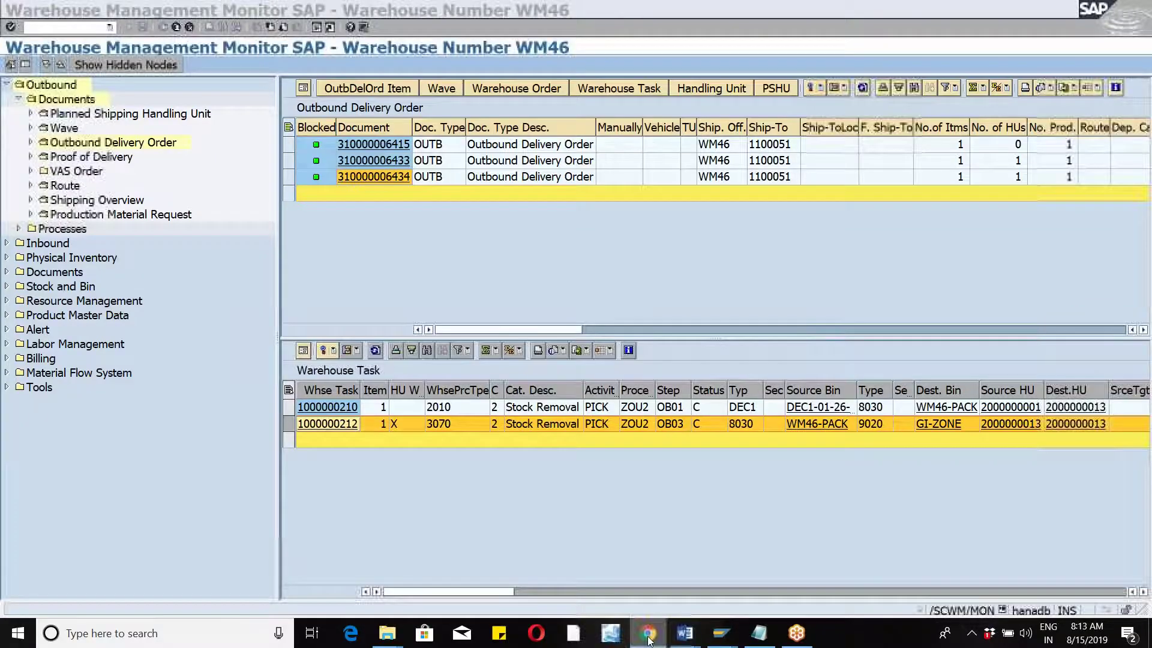
left_click(718, 642)
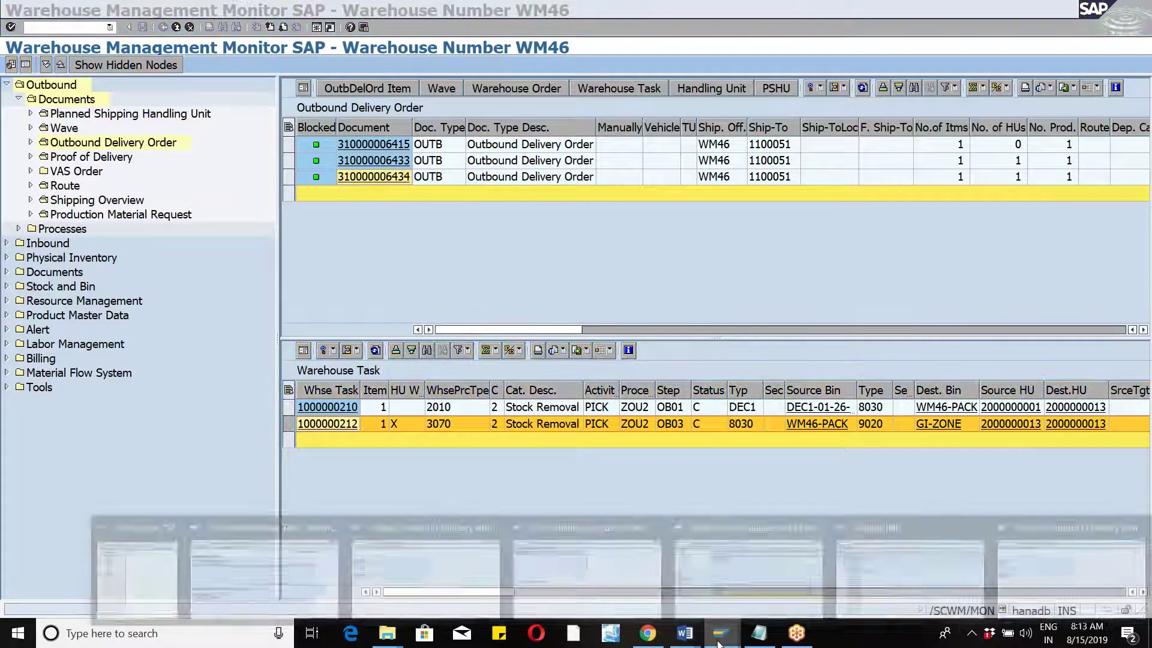
left_click(710, 567)
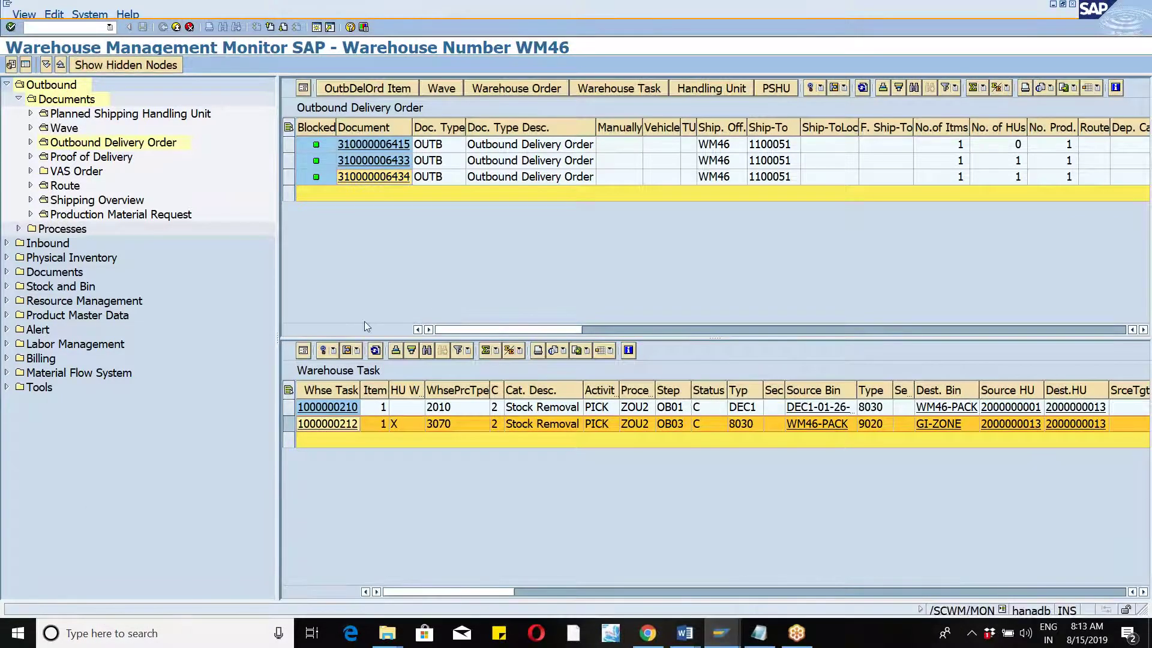
Exit the warehouse monitor and the packing work center, and close that SAP session.
left_click(175, 27)
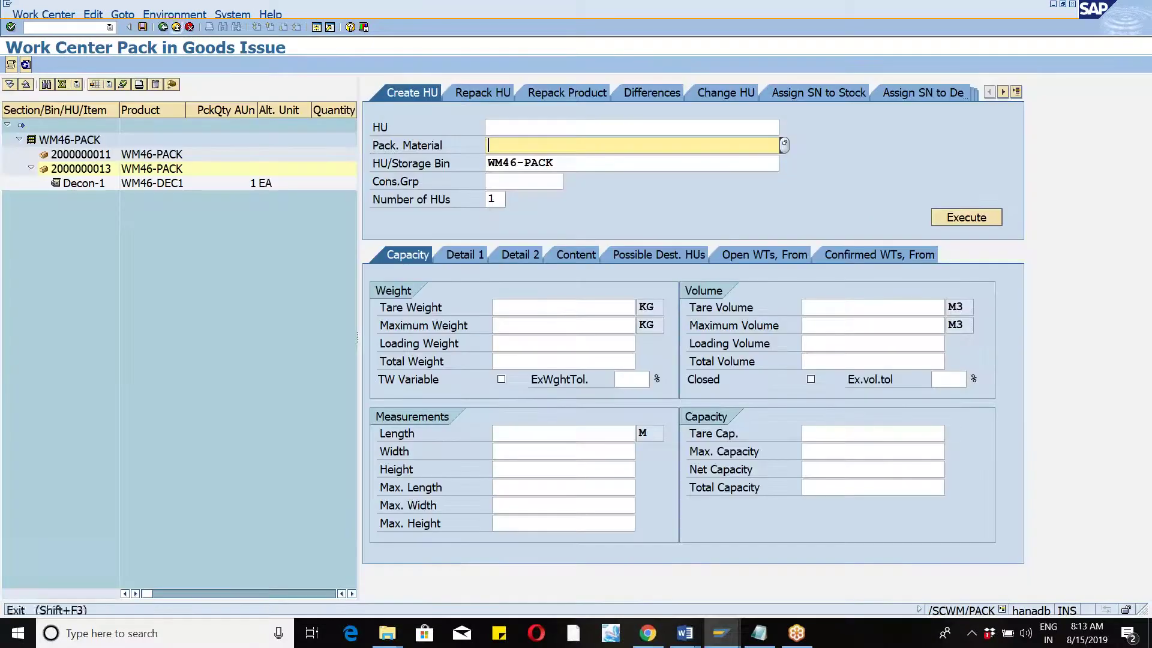
left_click(176, 27)
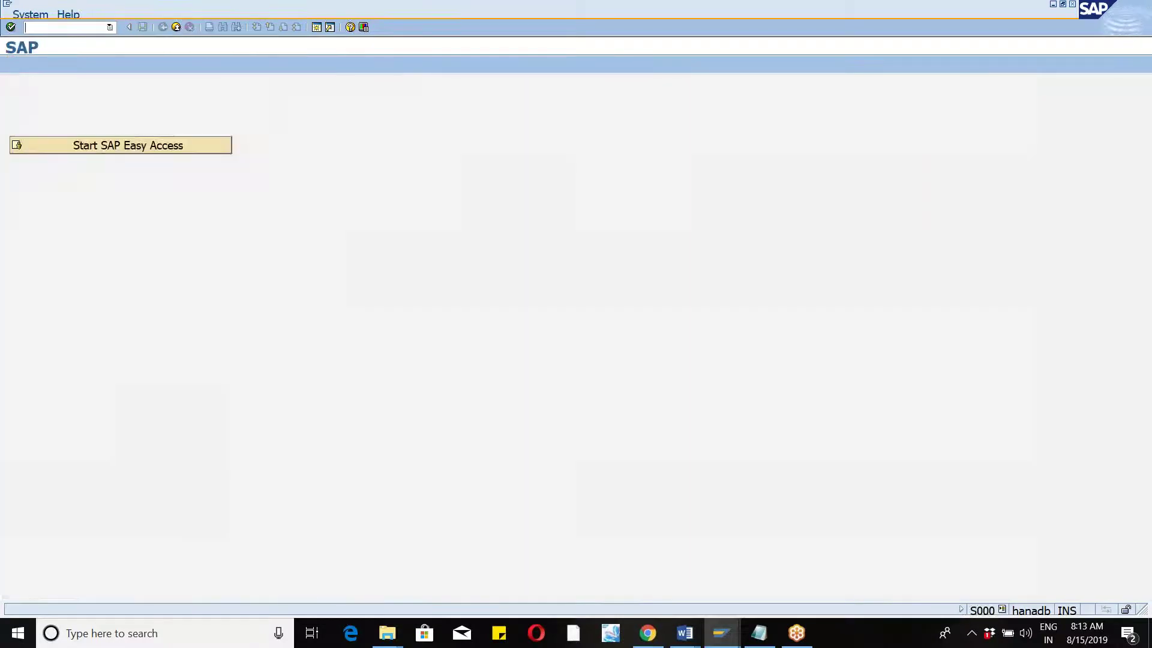
left_click(176, 27)
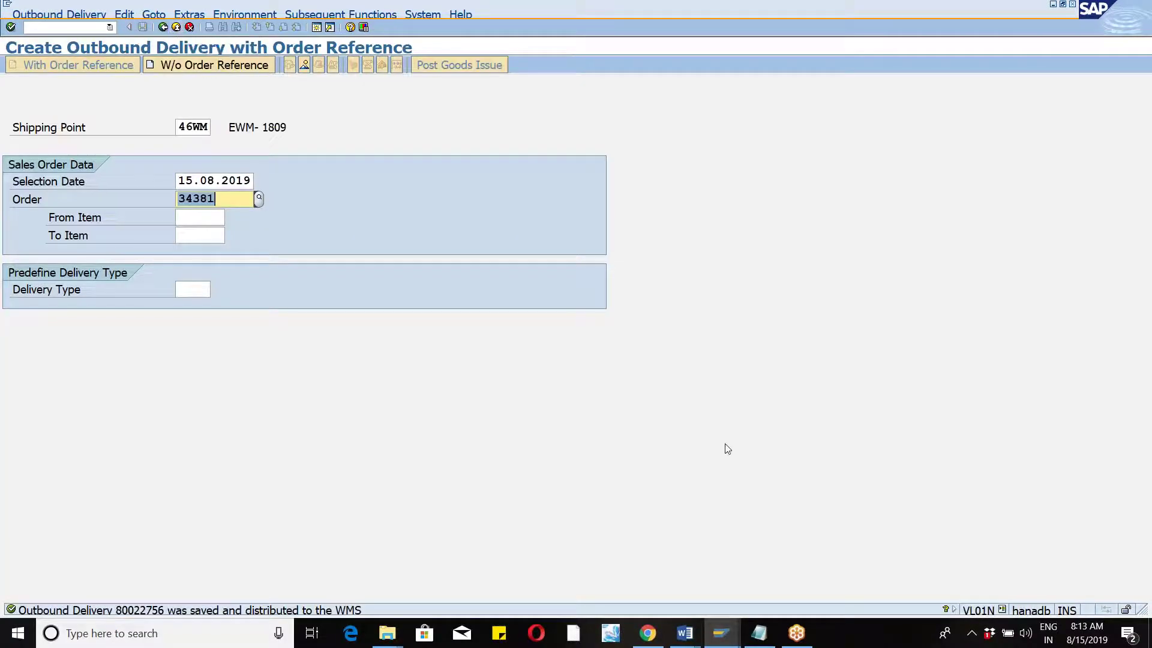
Open outbound delivery order maintenance with /n/scwm/prdo in the session used for creating outbound deliveries.
left_click(721, 633)
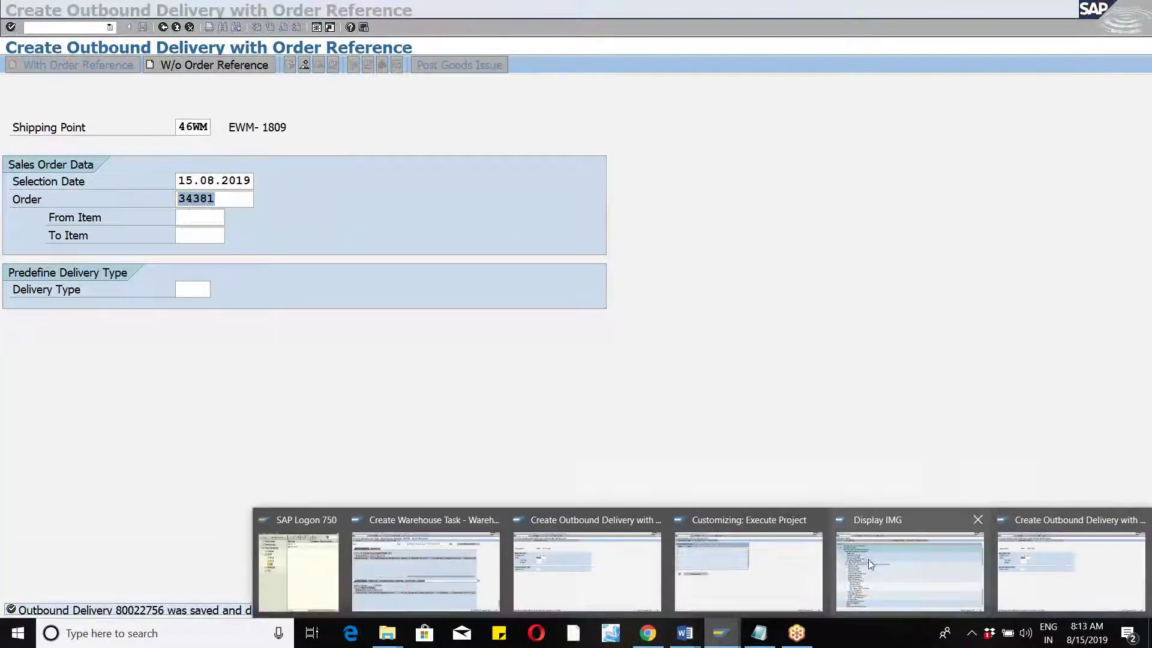
left_click(1020, 593)
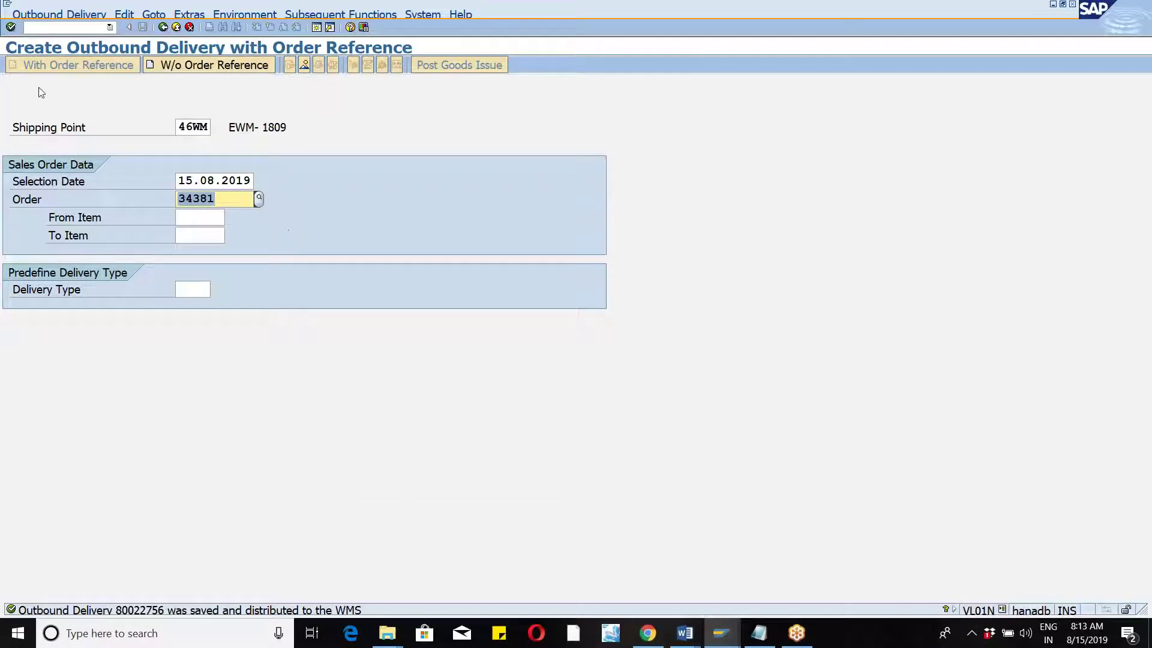
left_click(110, 27)
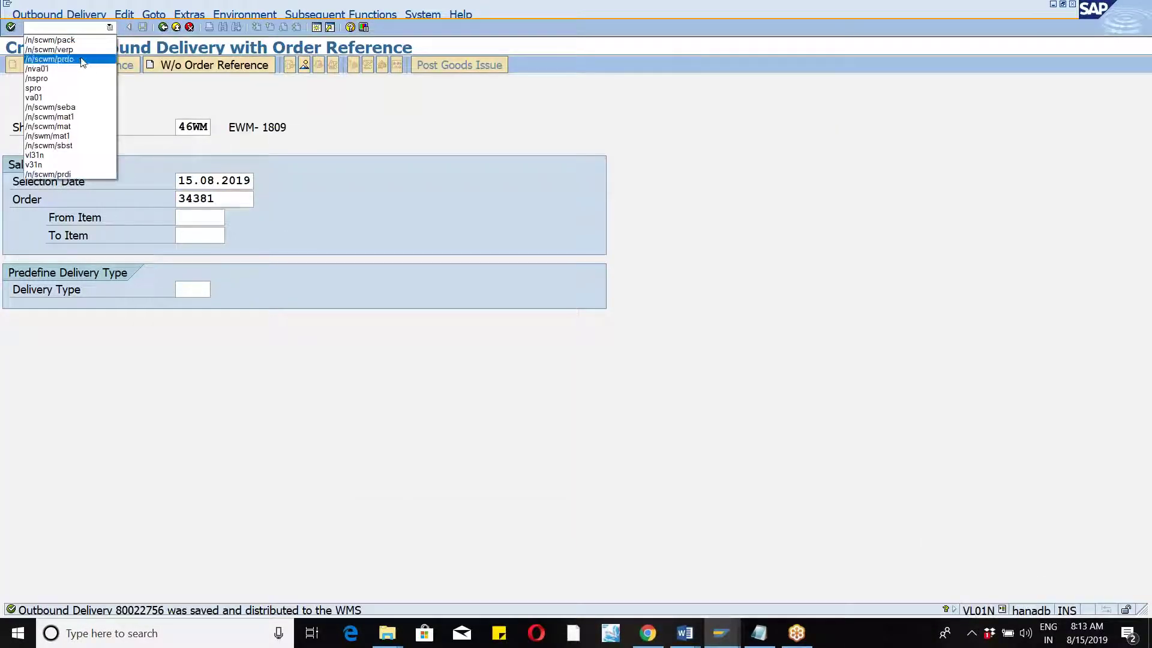
left_click(83, 59)
key("Return")
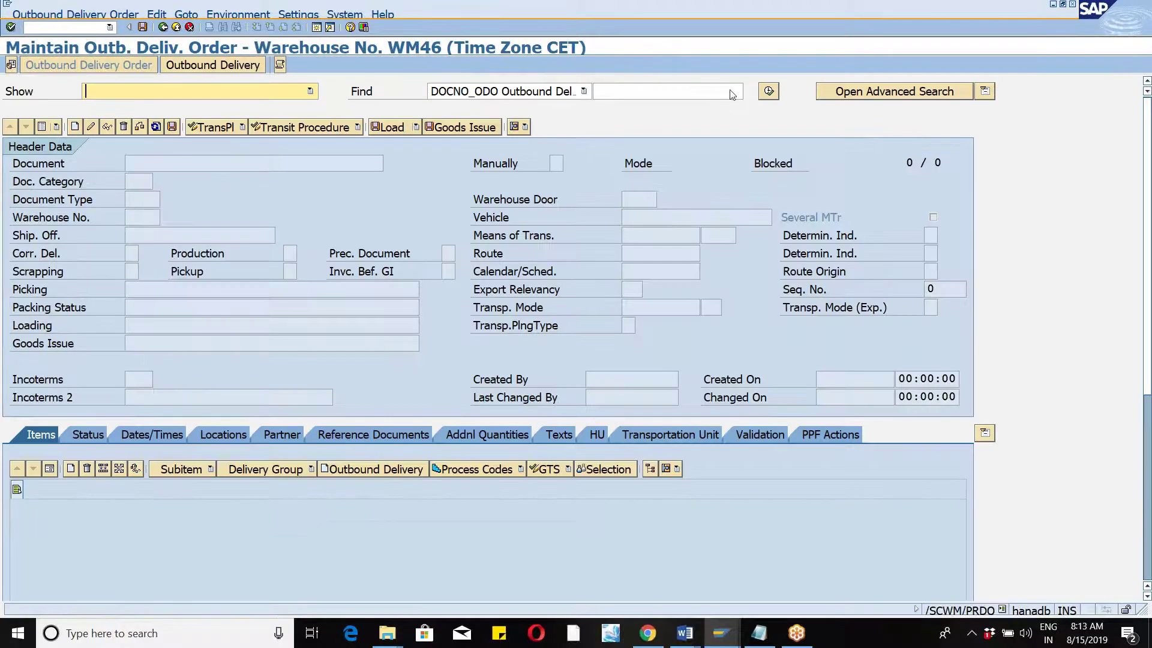
Search all outbound delivery orders without specific criteria, show them as a list and select the newest one for WM46-DEC1.
left_click(769, 91)
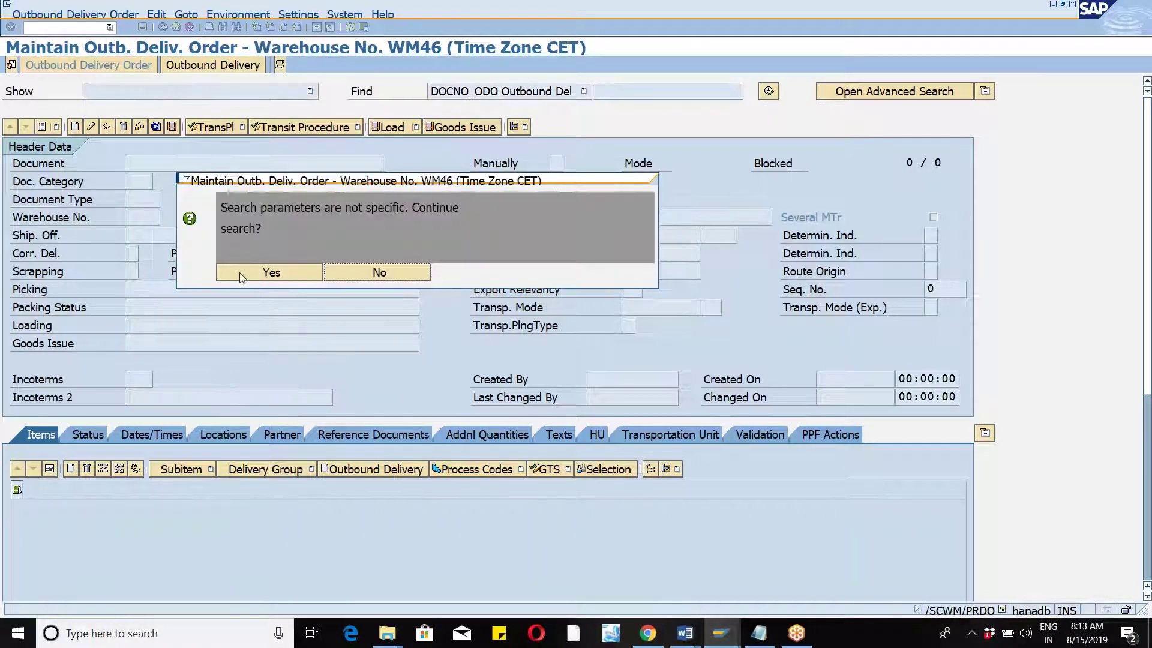
left_click(264, 273)
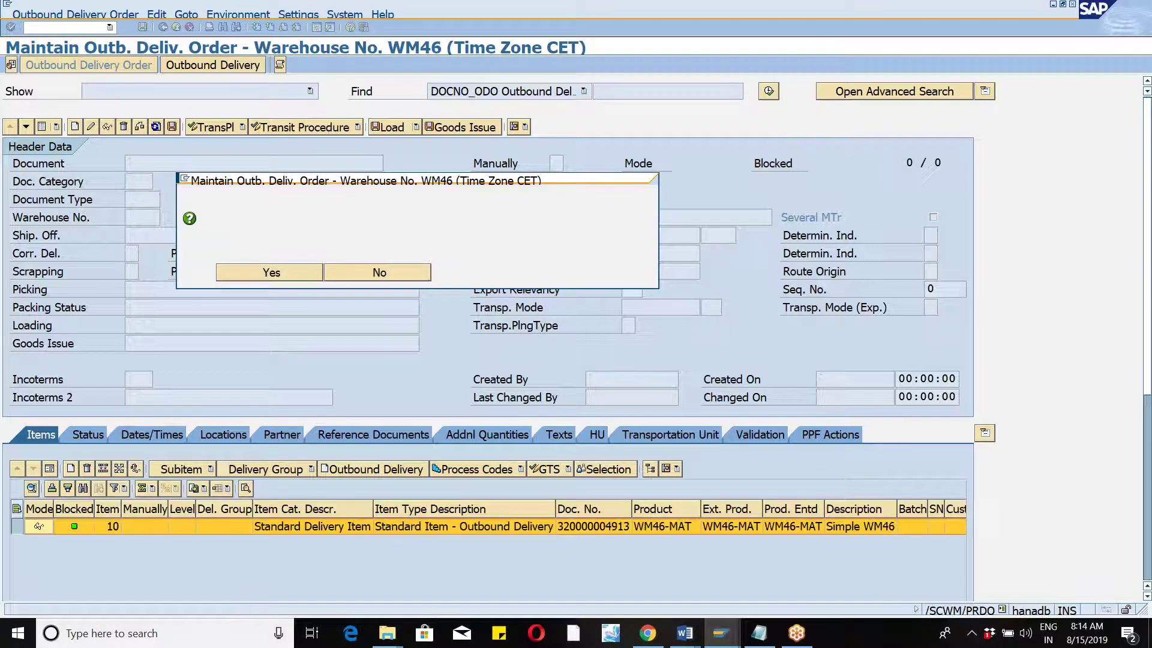
left_click(44, 132)
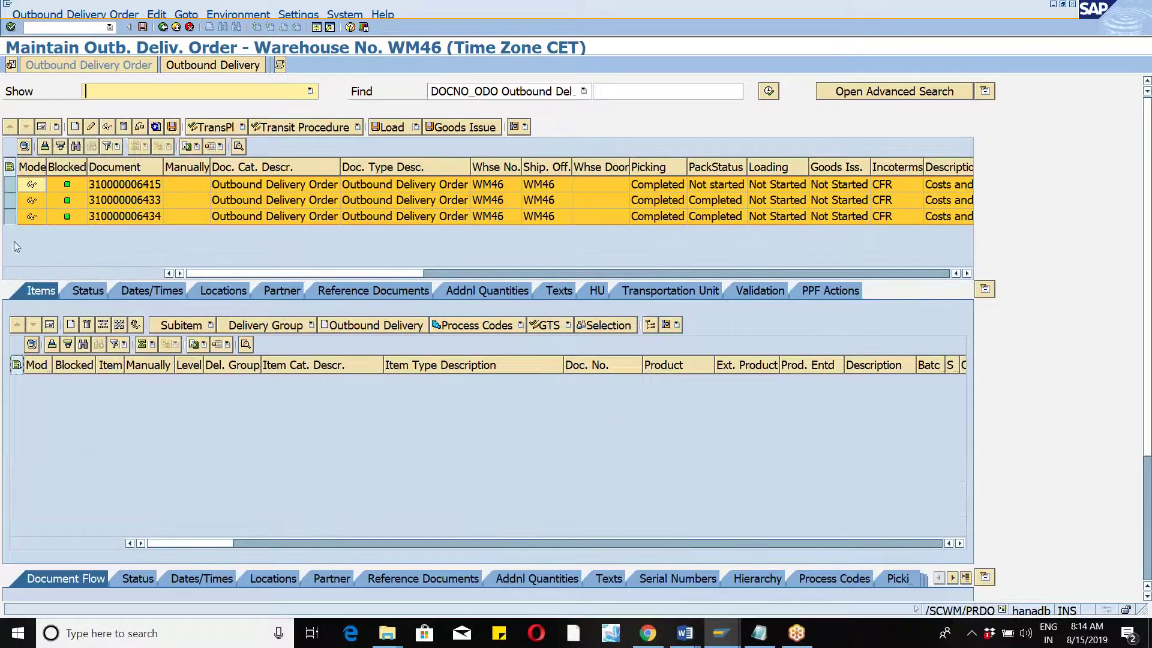
left_click(14, 217)
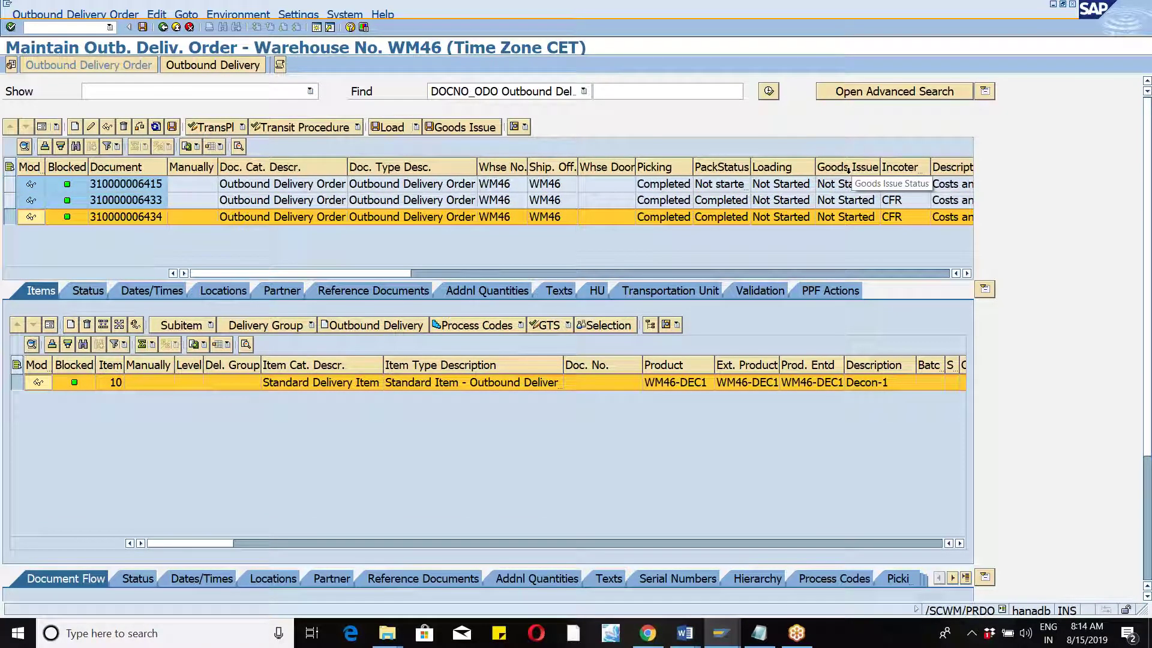
Try to post goods issue for the selected delivery order and review the technical details of the error in the log.
left_click(466, 132)
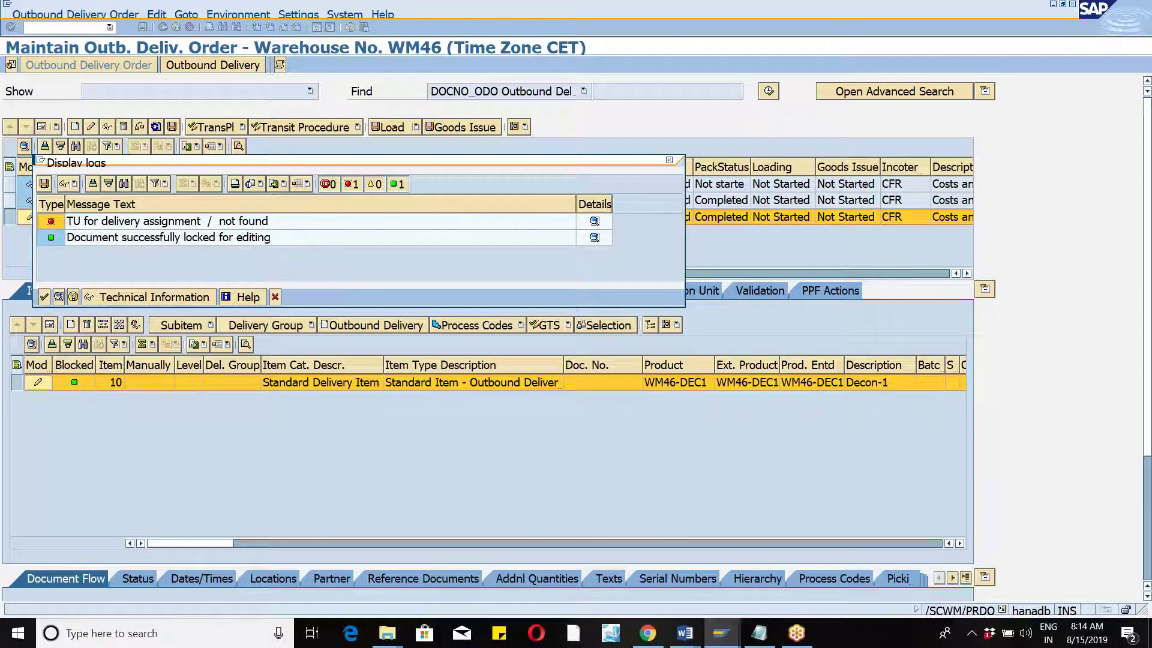
left_click(360, 225)
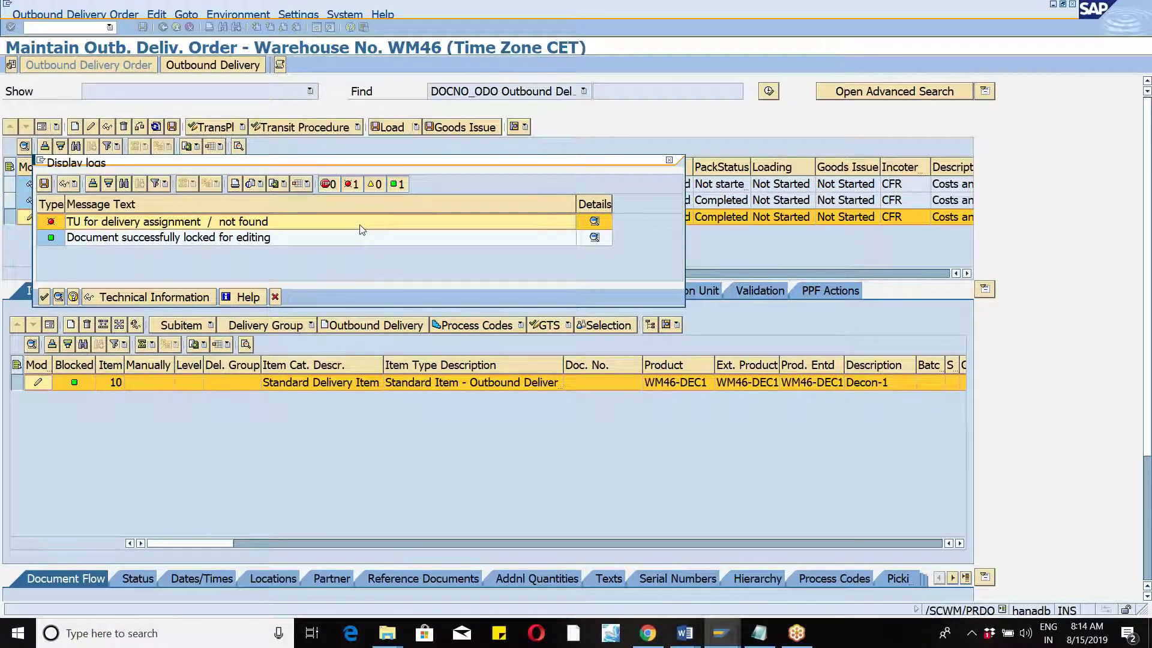
left_click(63, 183)
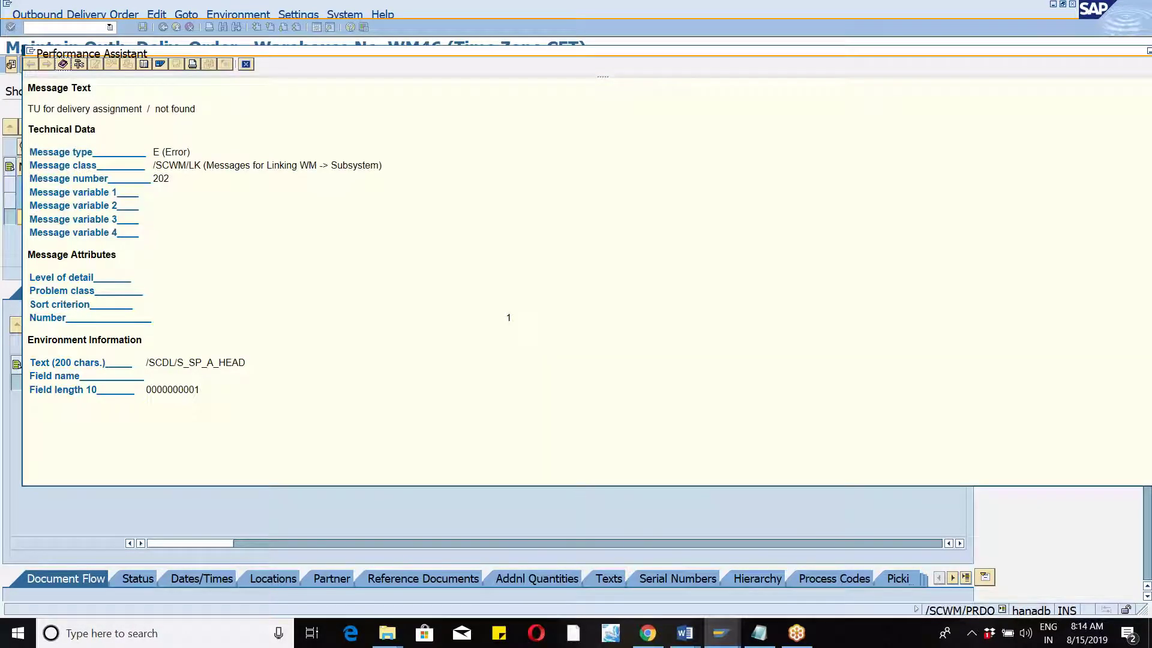
left_click(246, 64)
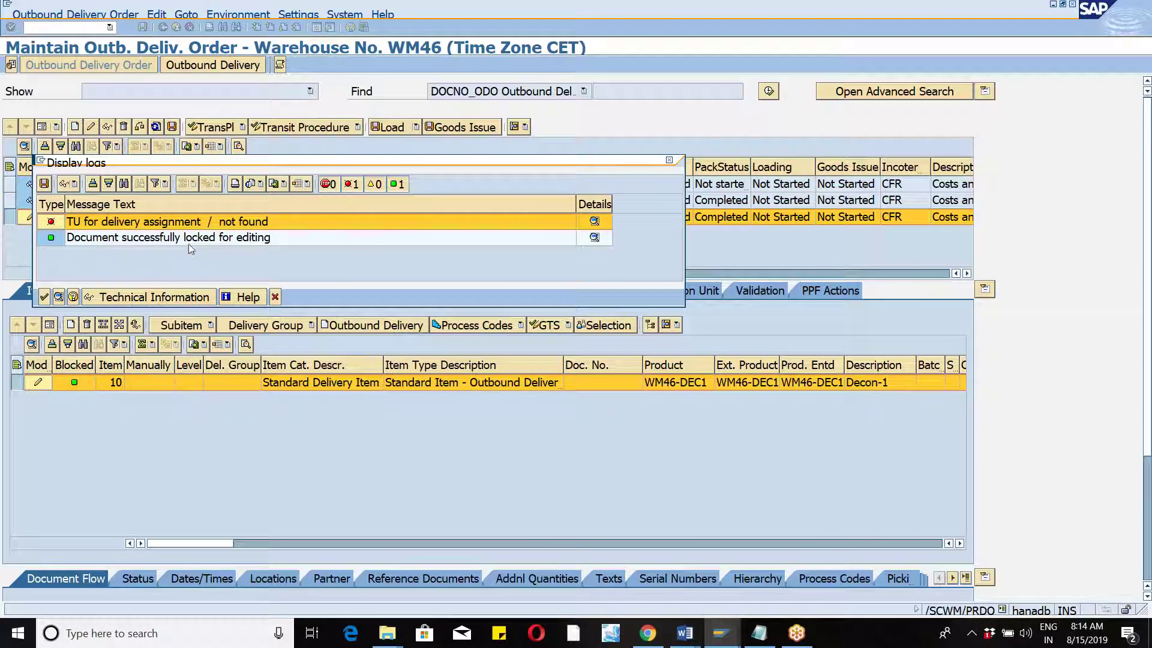
left_click(176, 228)
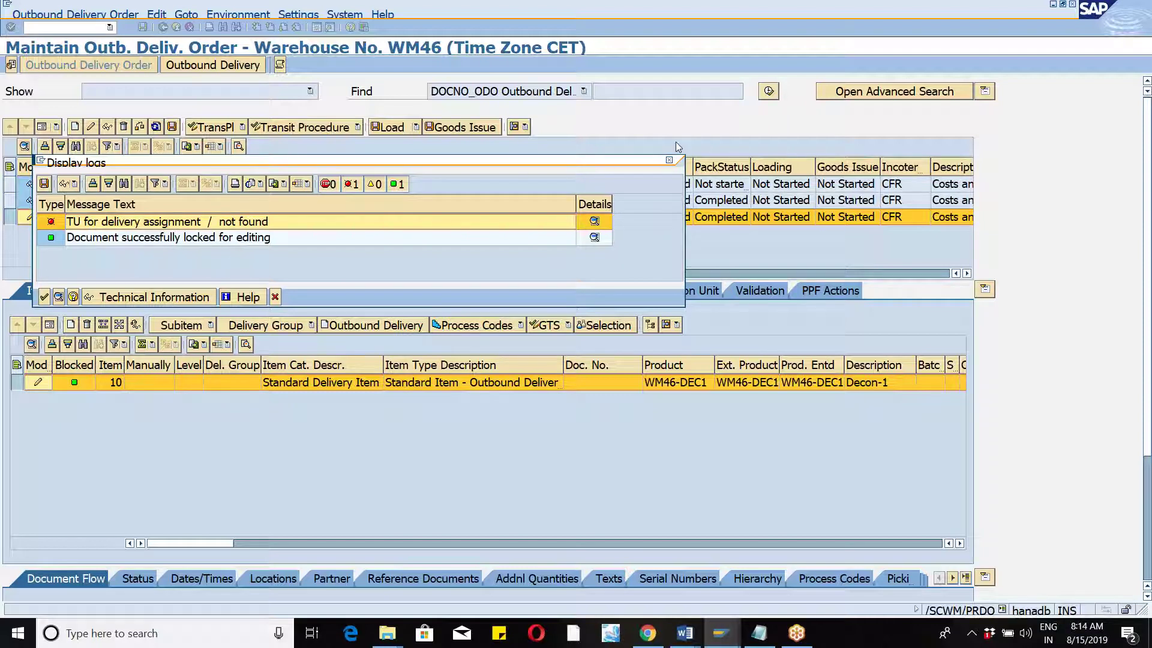
left_click(669, 162)
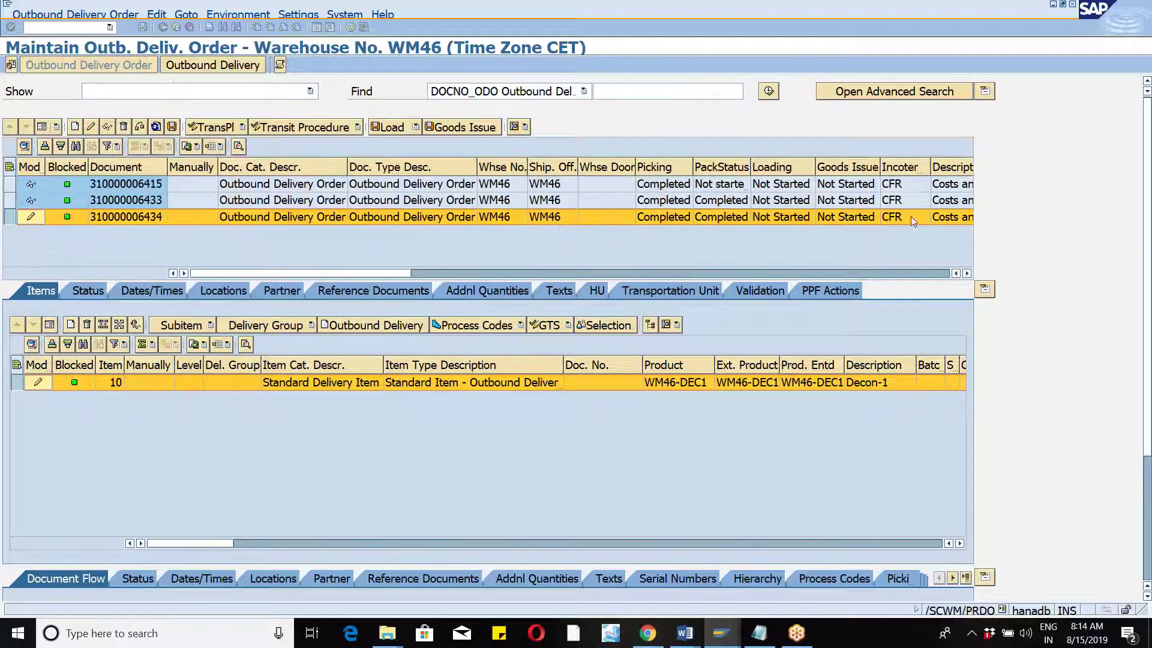
Create the outbound delivery for the newest WM46-DEC1 delivery order and save it.
left_click(842, 222)
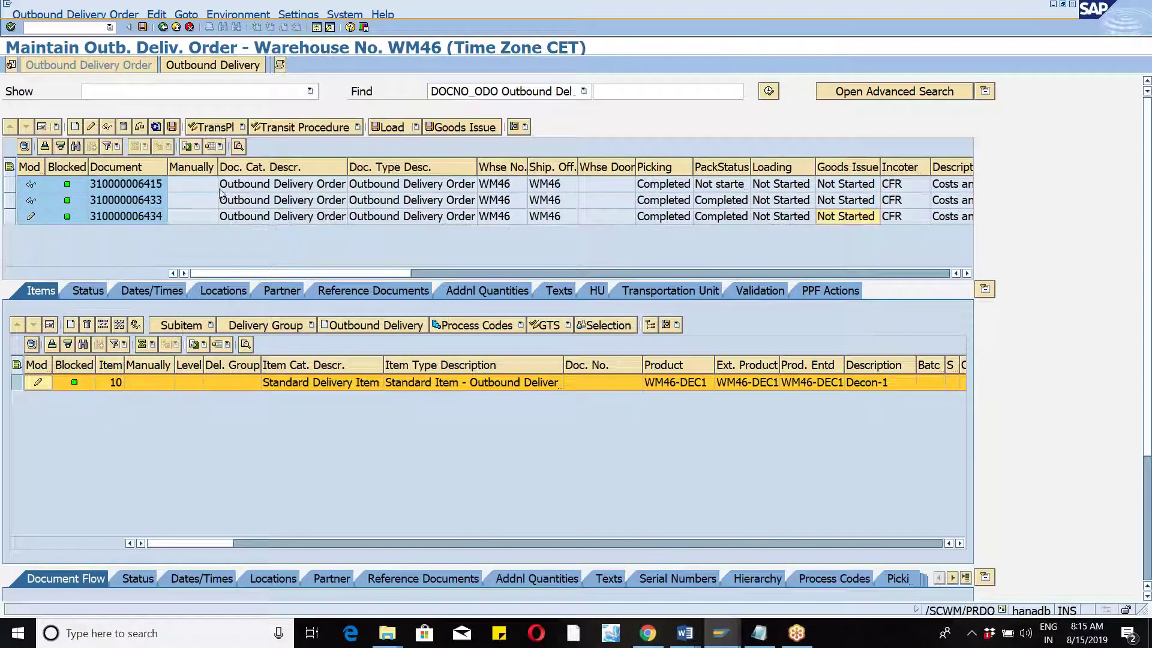
left_click(11, 217)
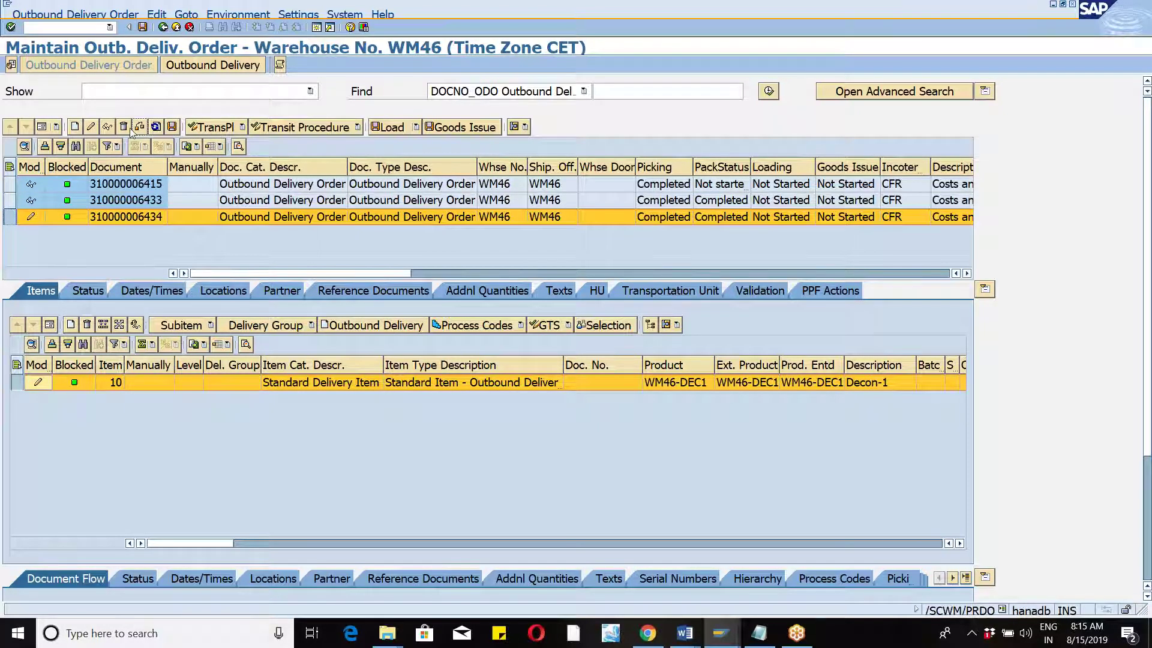
left_click(367, 326)
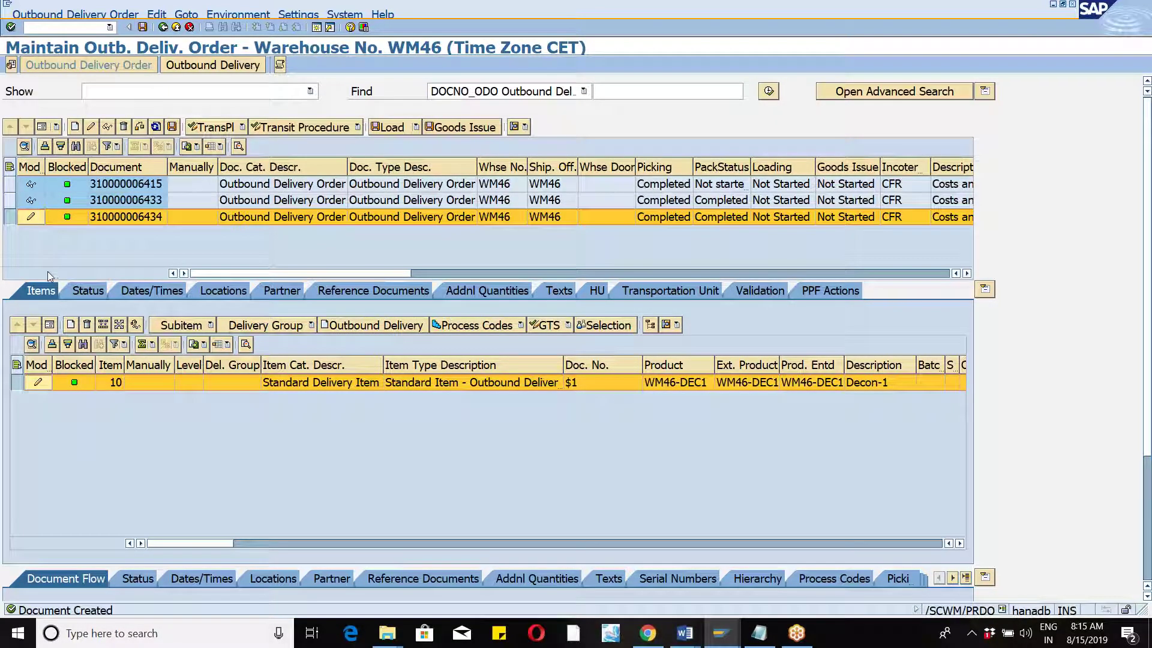
left_click(171, 127)
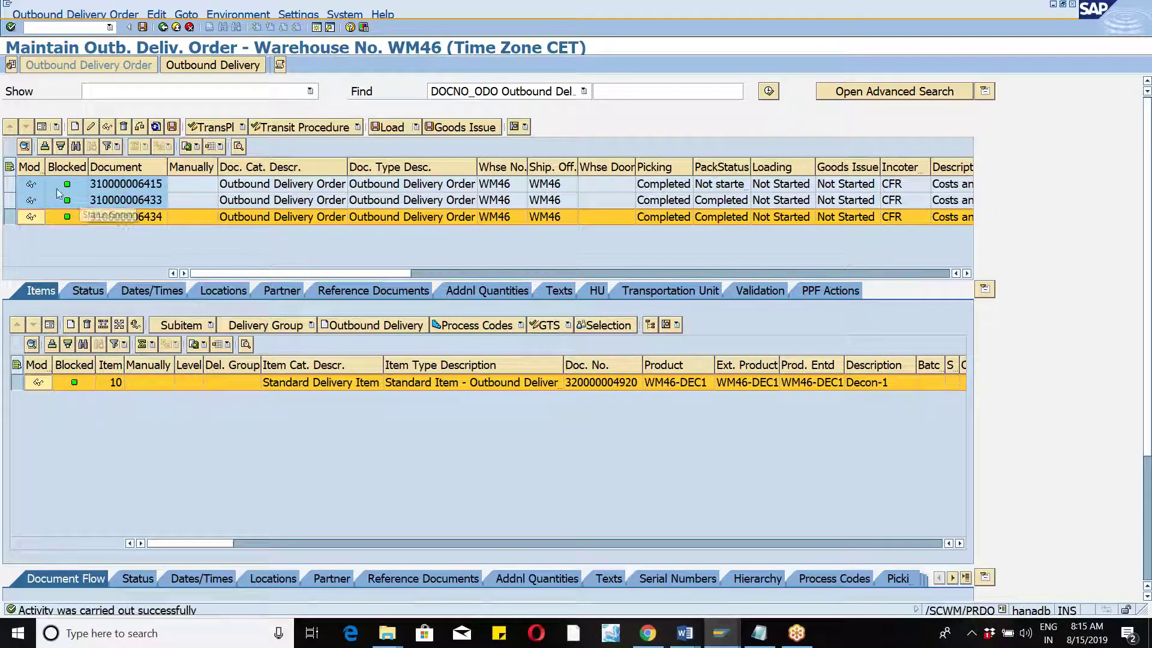
Go to the outbound delivery created for WM46-DEC1, try to post its goods issue and check its goods issue status.
left_click(226, 68)
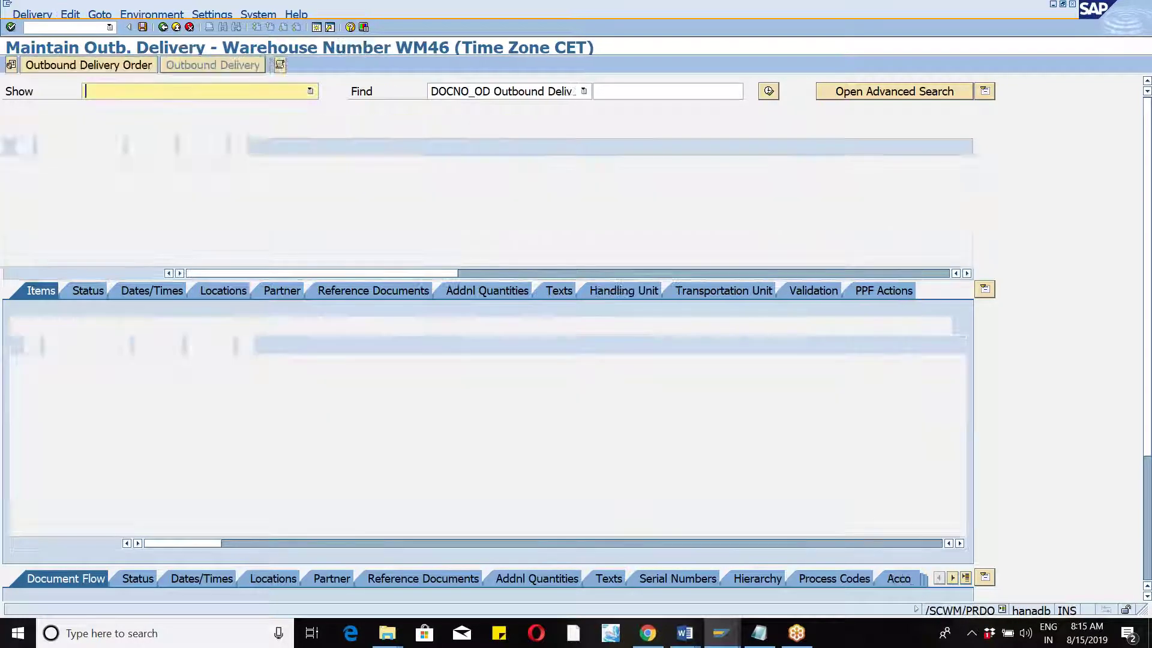
left_click(350, 128)
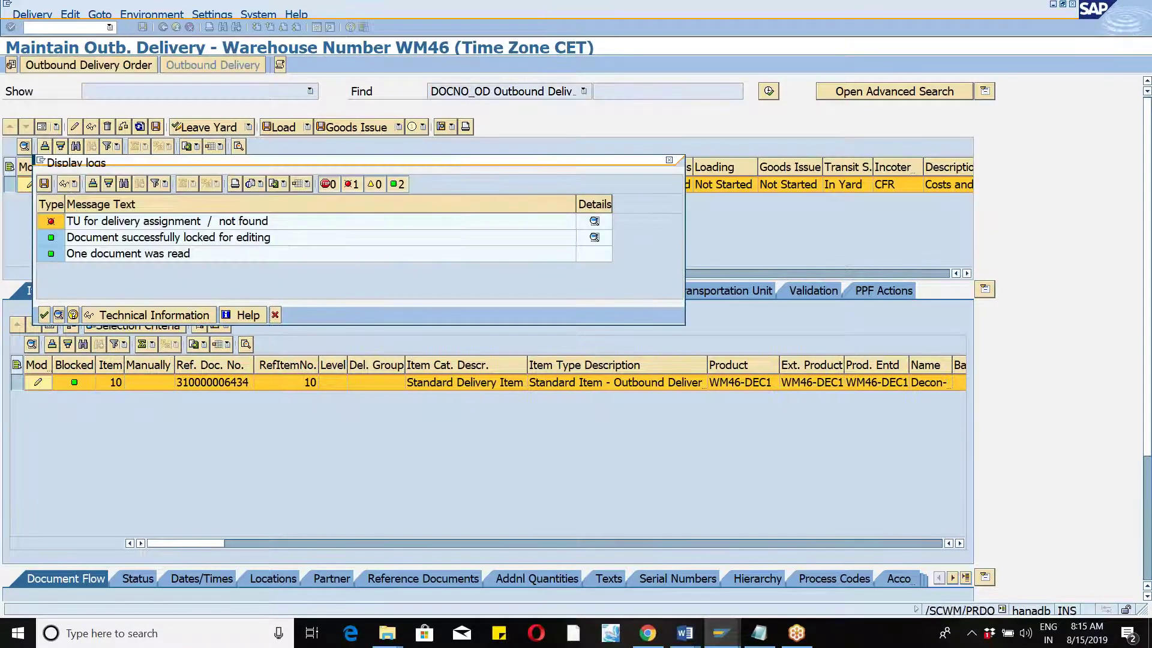
left_click(275, 315)
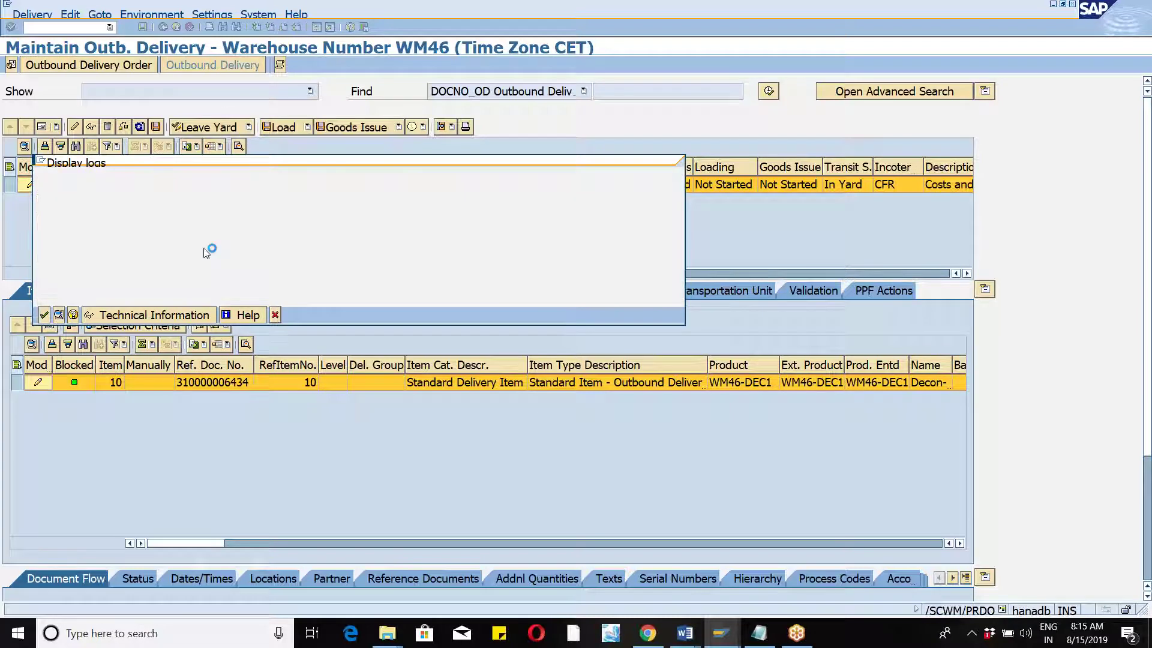
left_click(155, 127)
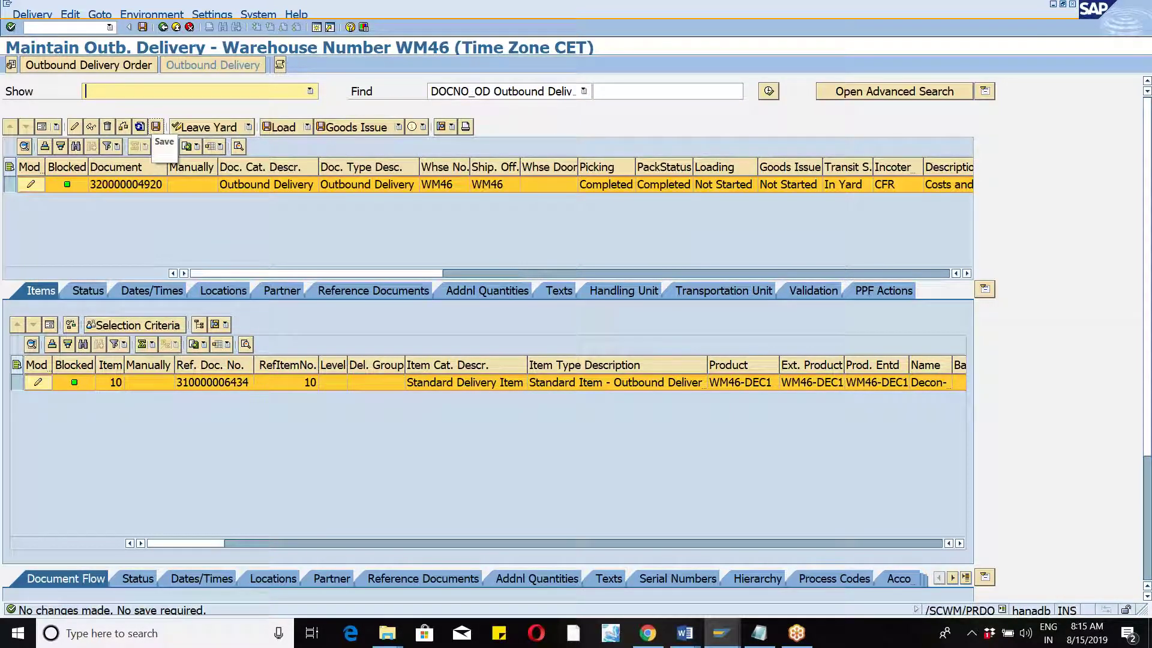
left_click(794, 187)
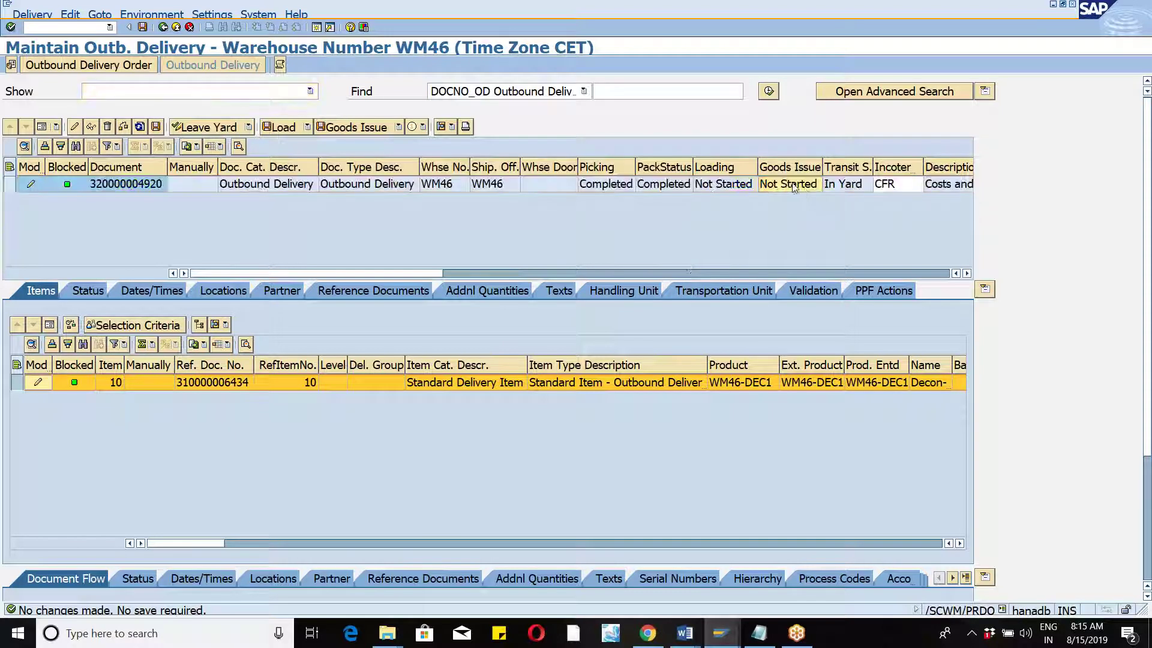
left_click(10, 184)
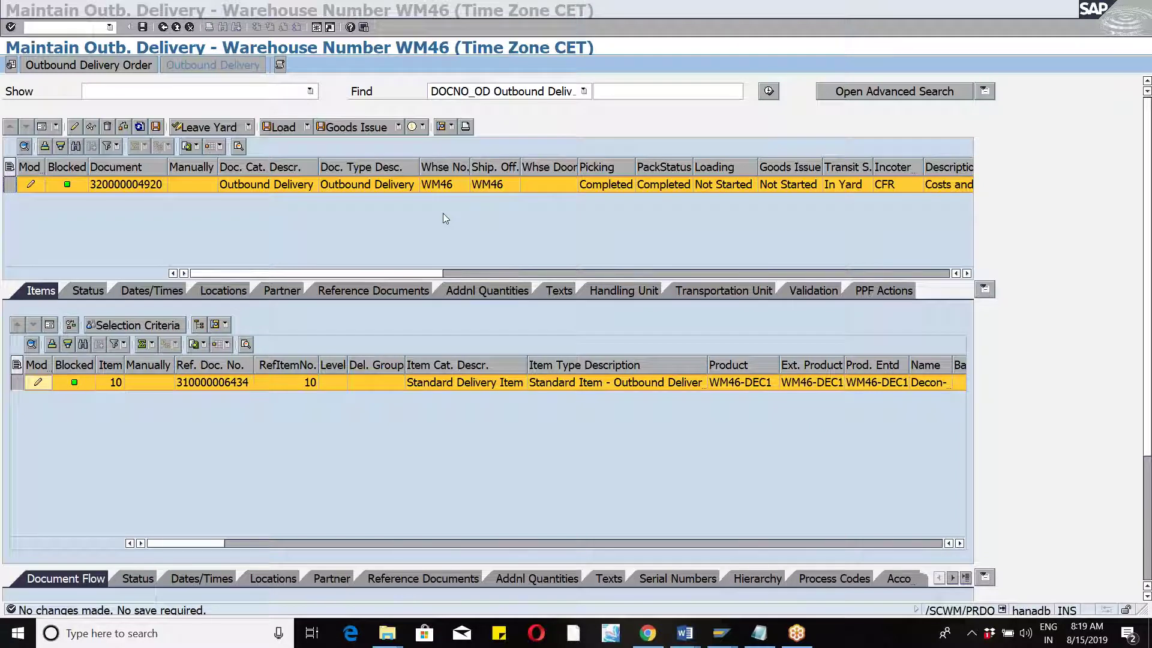
Switch to Notepad to review the list of inbound and outbound topics.
left_click(768, 629)
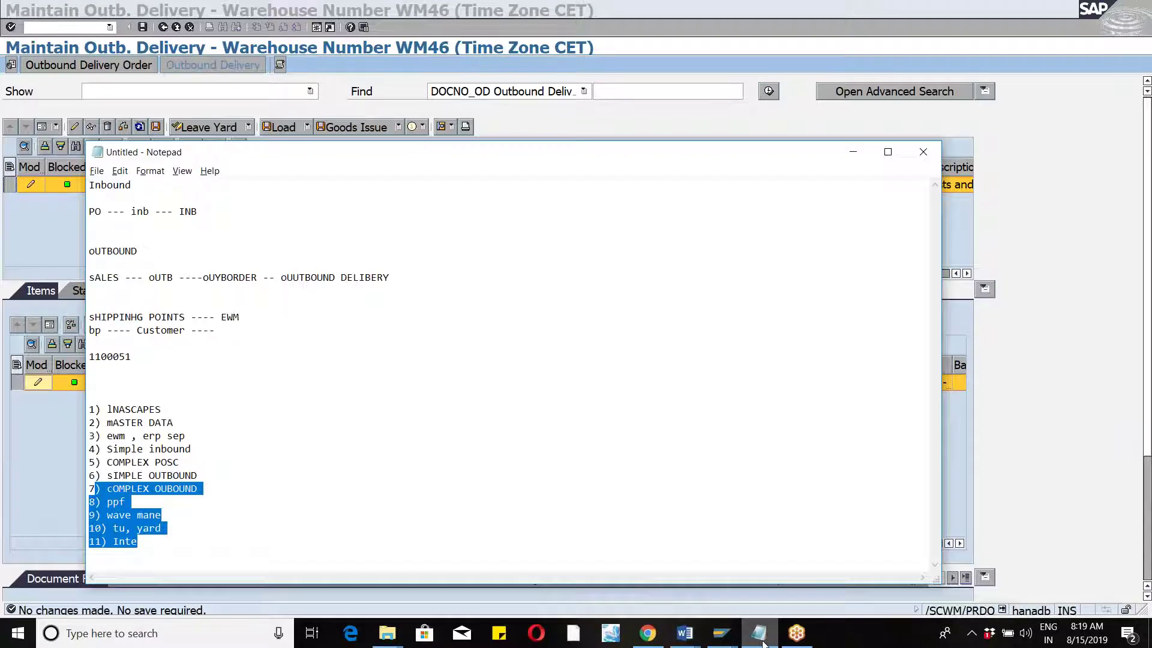
Switch to the Complex Outbound document in Word and review the warehouse order creation rules diagram and the configuration notes from Step-1 to Step-4.
left_click(767, 629)
left_click(689, 631)
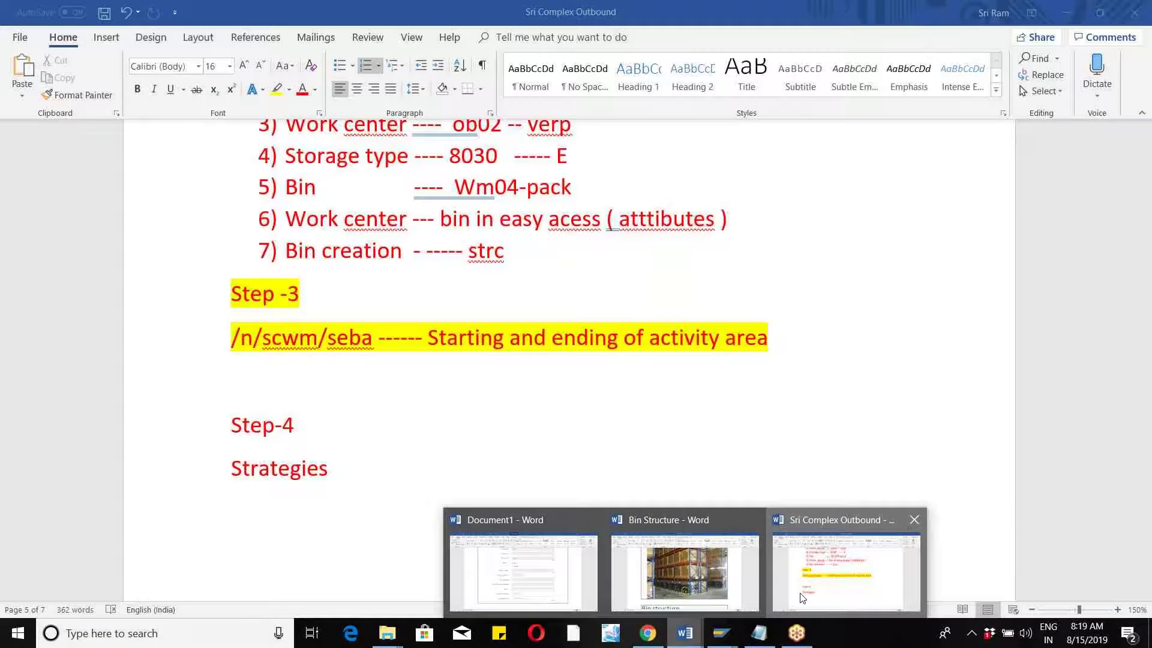
left_click(801, 598)
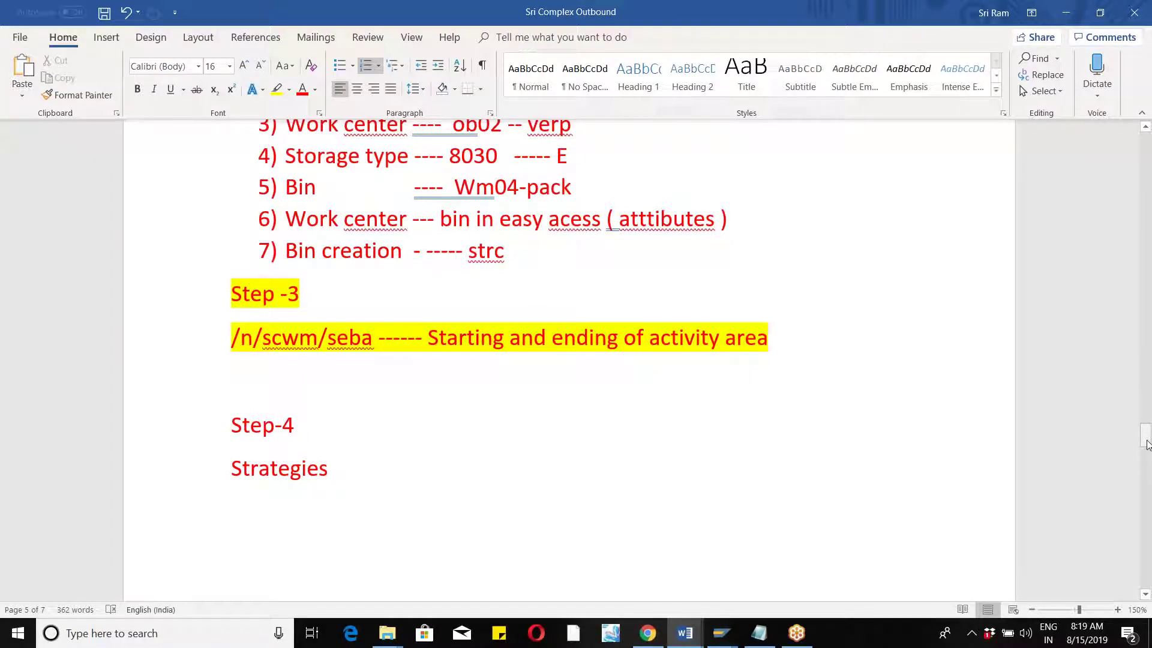
left_click(926, 360)
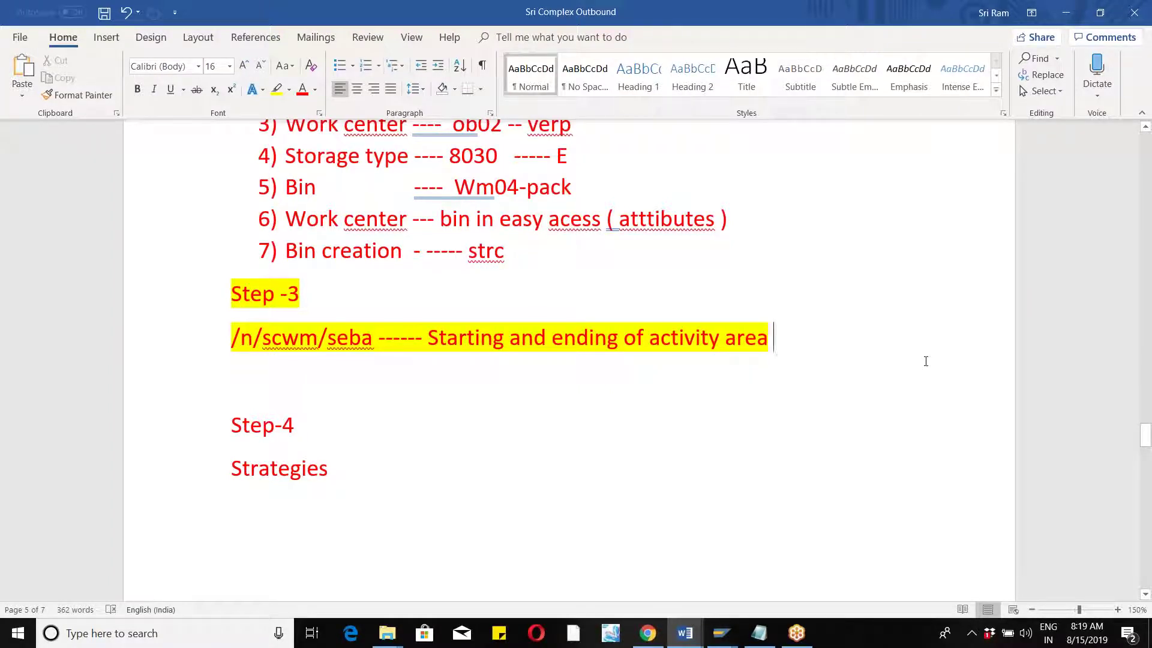
left_click(1147, 137)
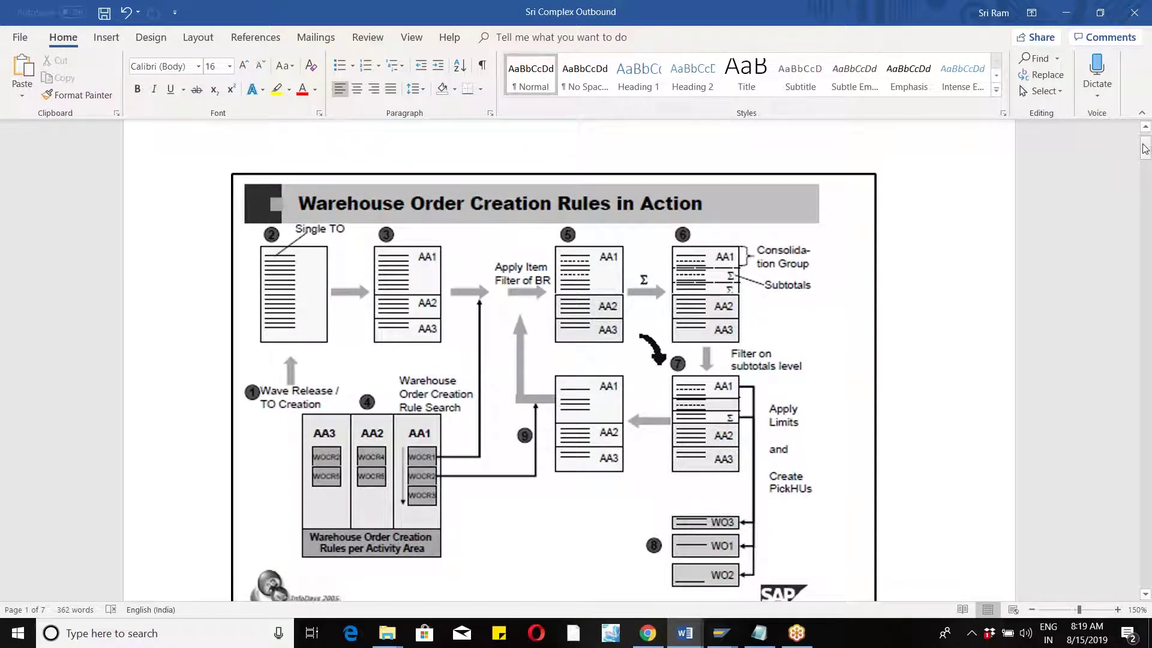
left_click_drag(1146, 150, 1146, 421)
scroll(1146, 432, "up", 3)
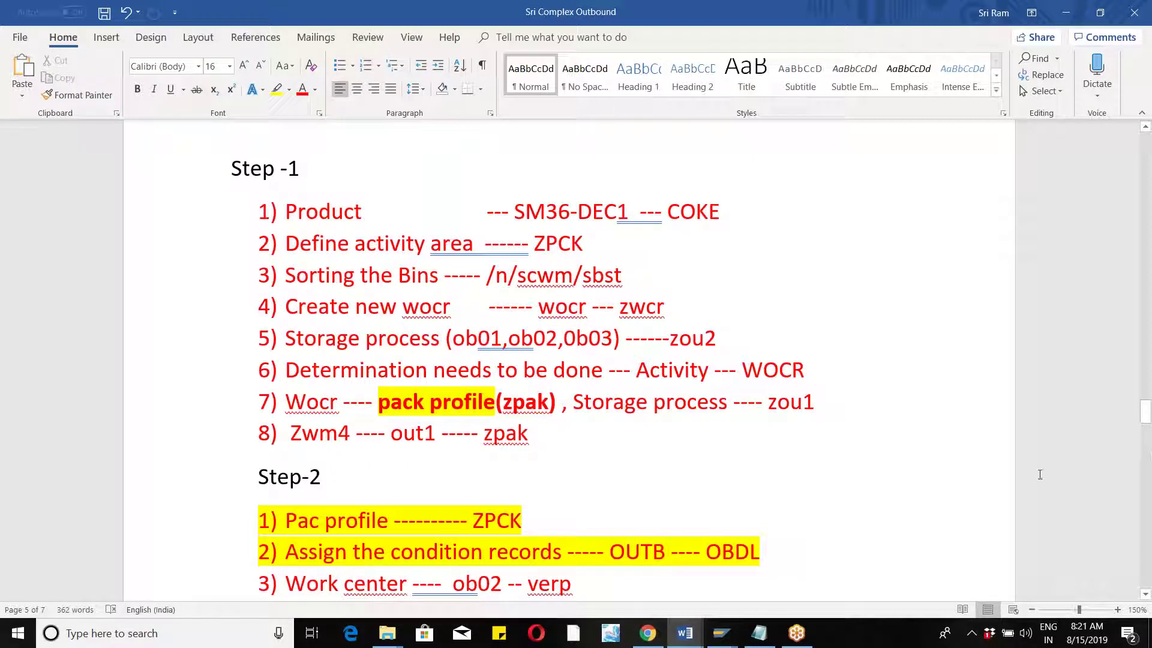
left_click_drag(1146, 413, 1146, 428)
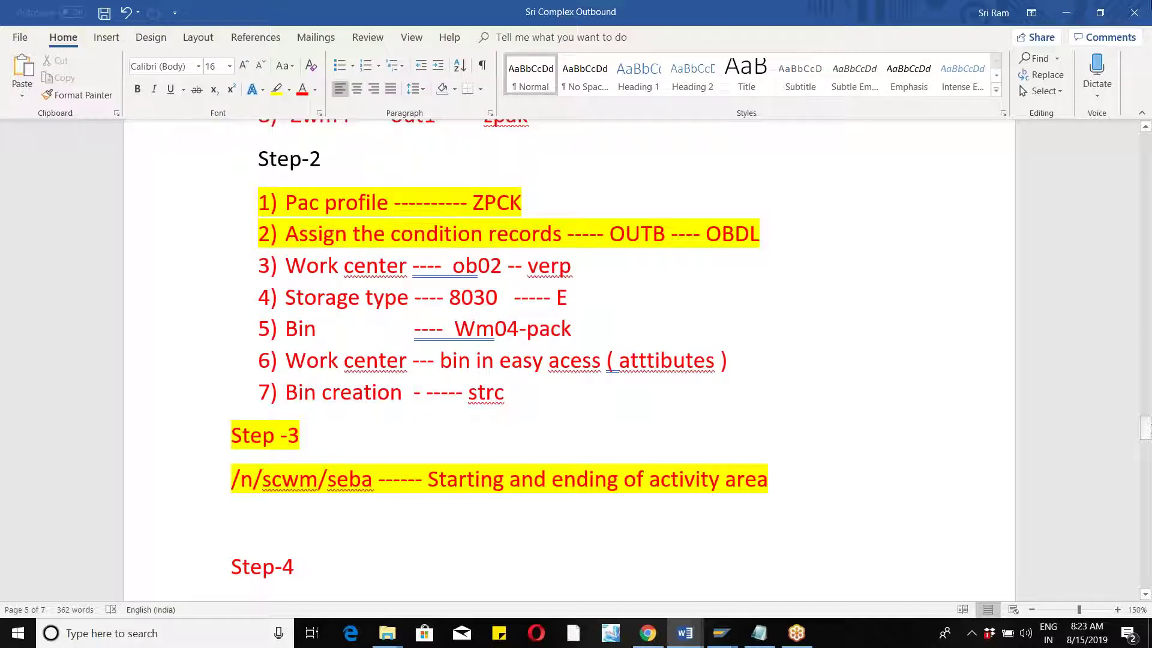
left_click(1139, 29)
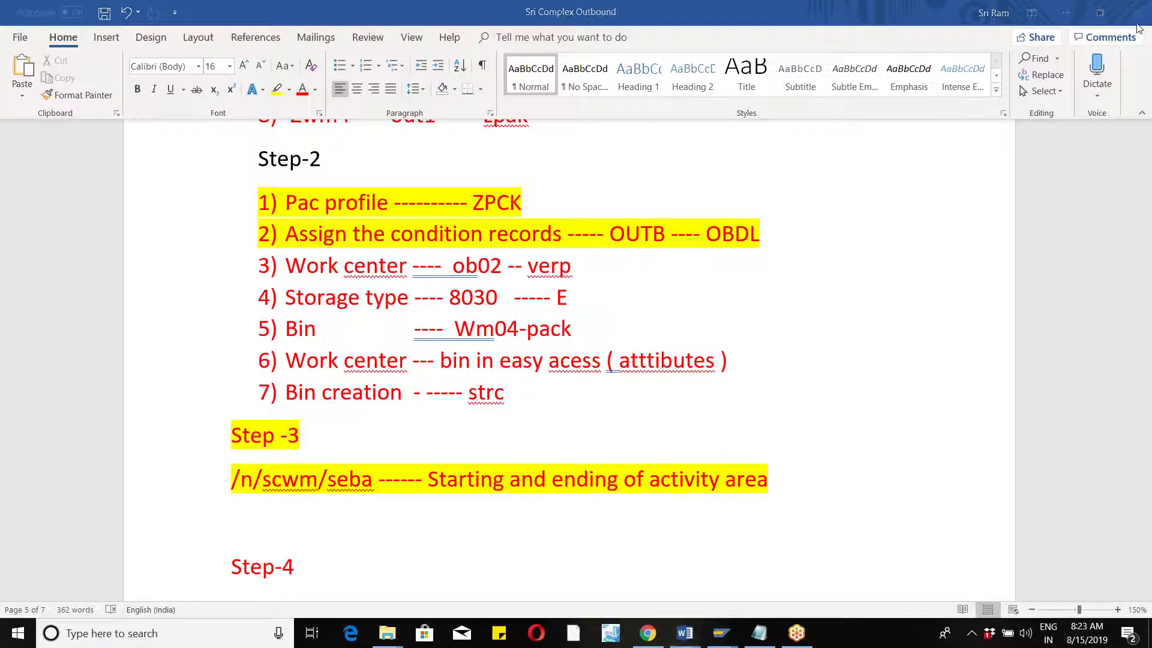